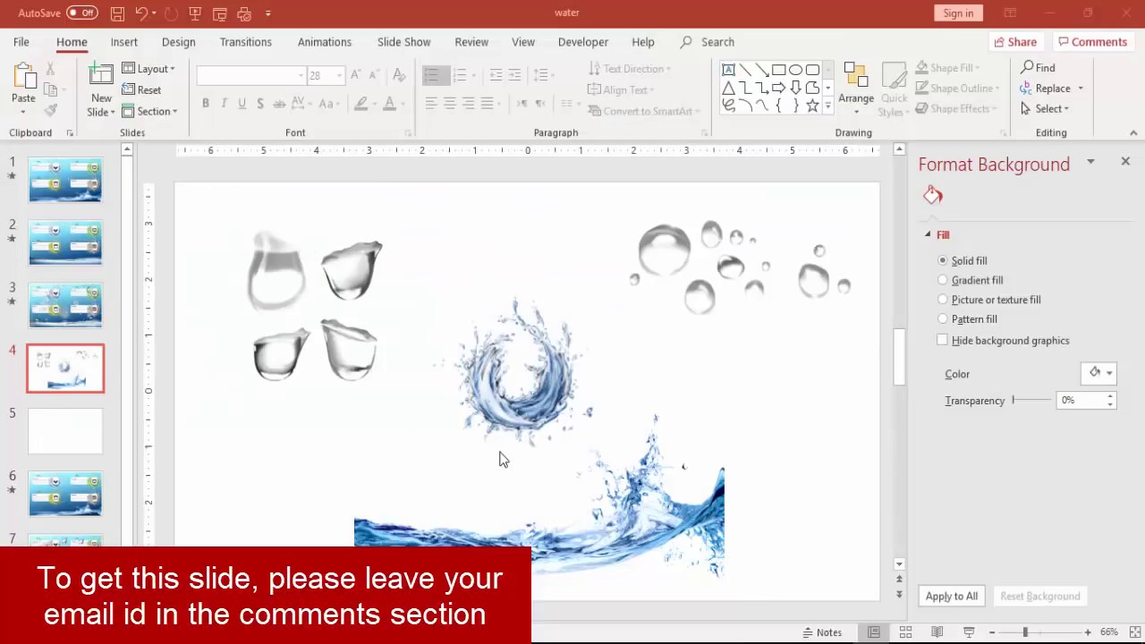
Step: Enlarge the swirl picture on slide 4 and move it near the slide centre
click(559, 389)
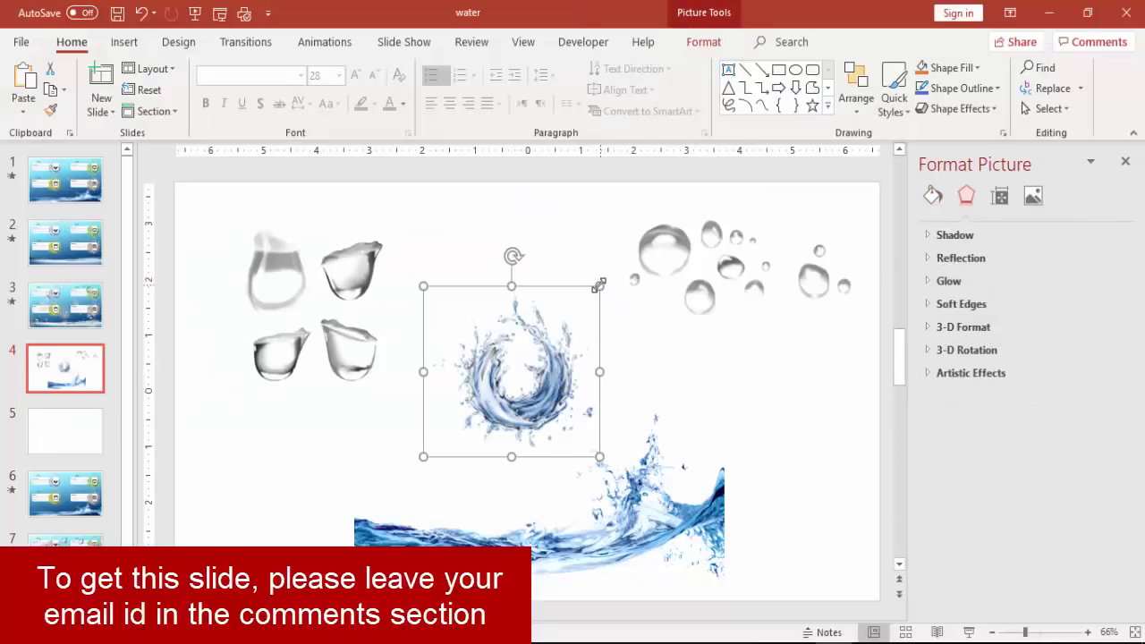
drag(598, 283, 685, 238)
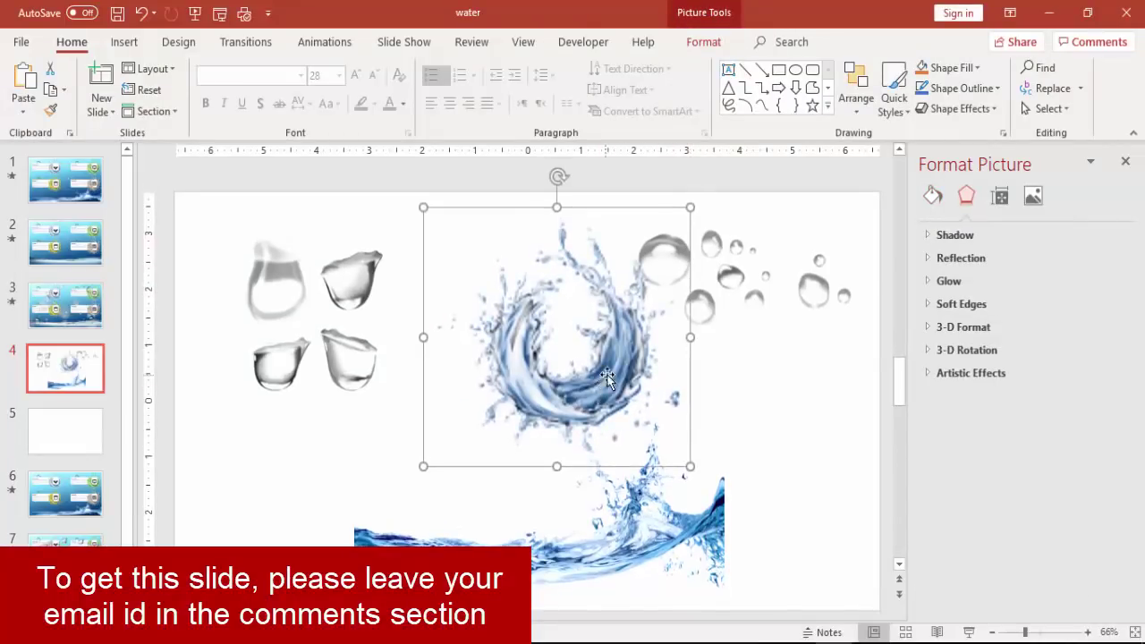
drag(607, 375, 558, 370)
Step: Shift the wave right, move the droplets up-left, nudge the bubbles right, then go to slide 5
click(666, 529)
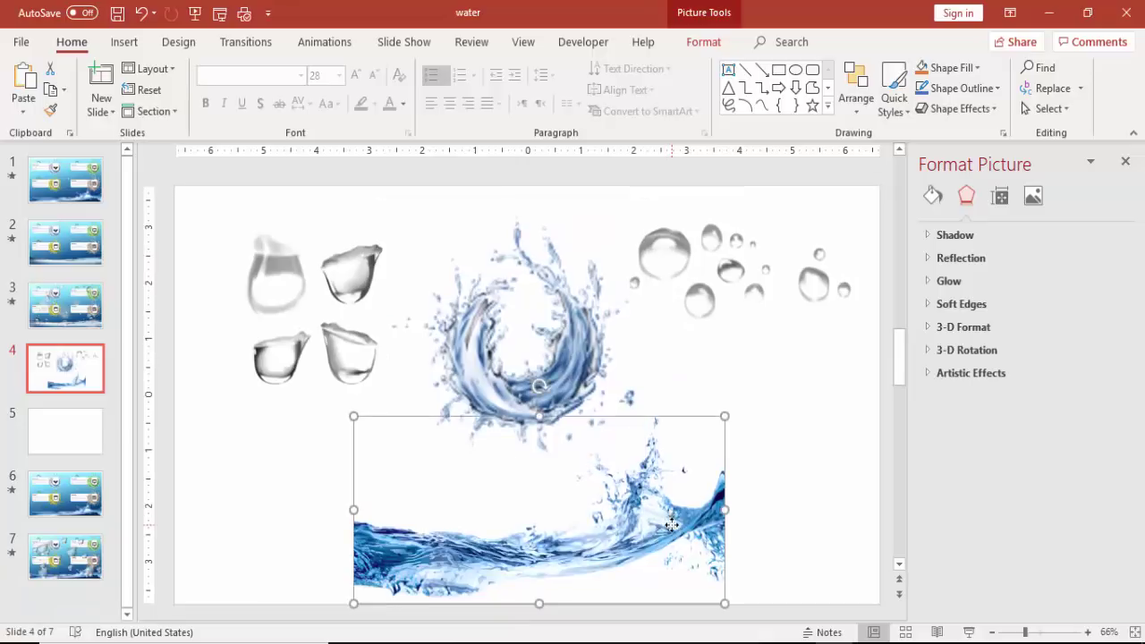
drag(667, 530, 696, 529)
drag(370, 288, 328, 270)
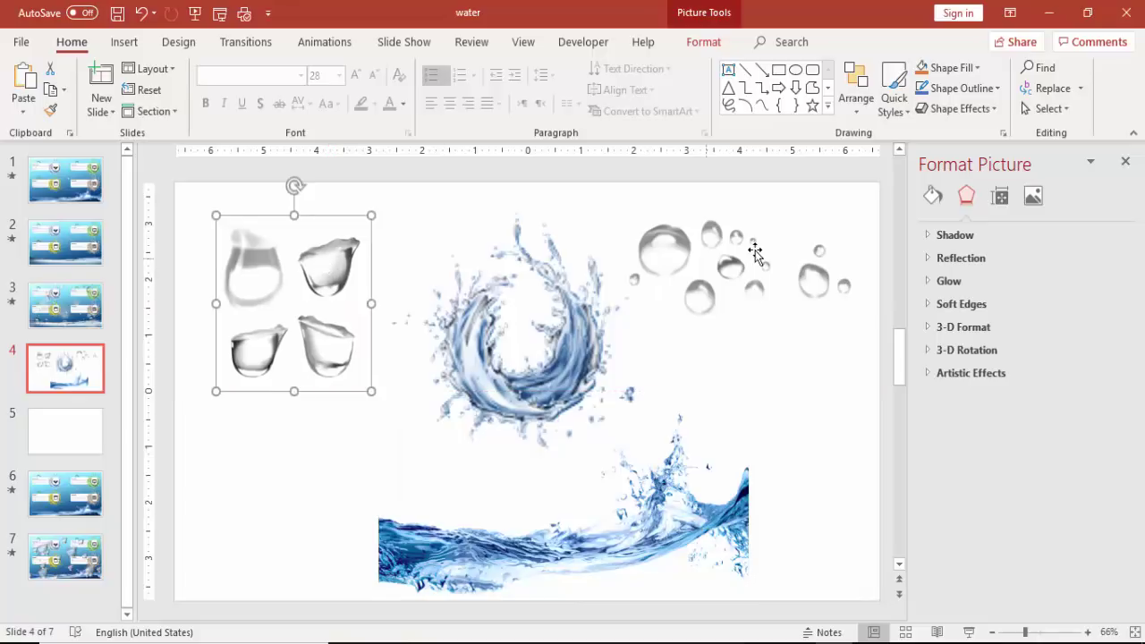
mouse_move(718, 256)
mouse_down()
mouse_move(743, 276)
mouse_move(738, 250)
mouse_move(729, 255)
mouse_up()
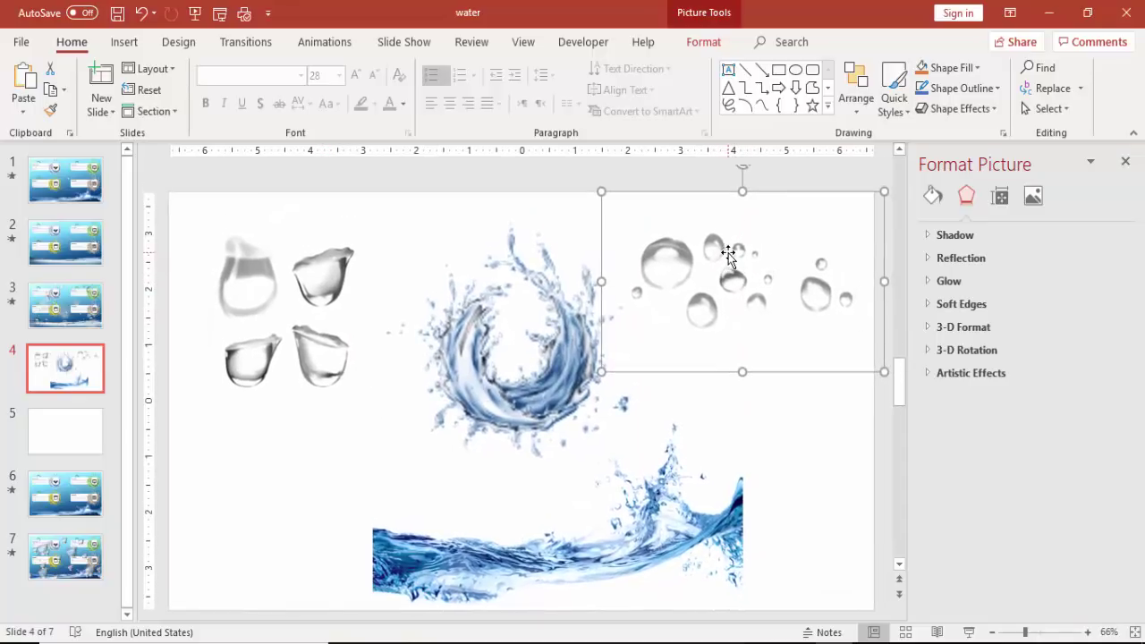
click(87, 426)
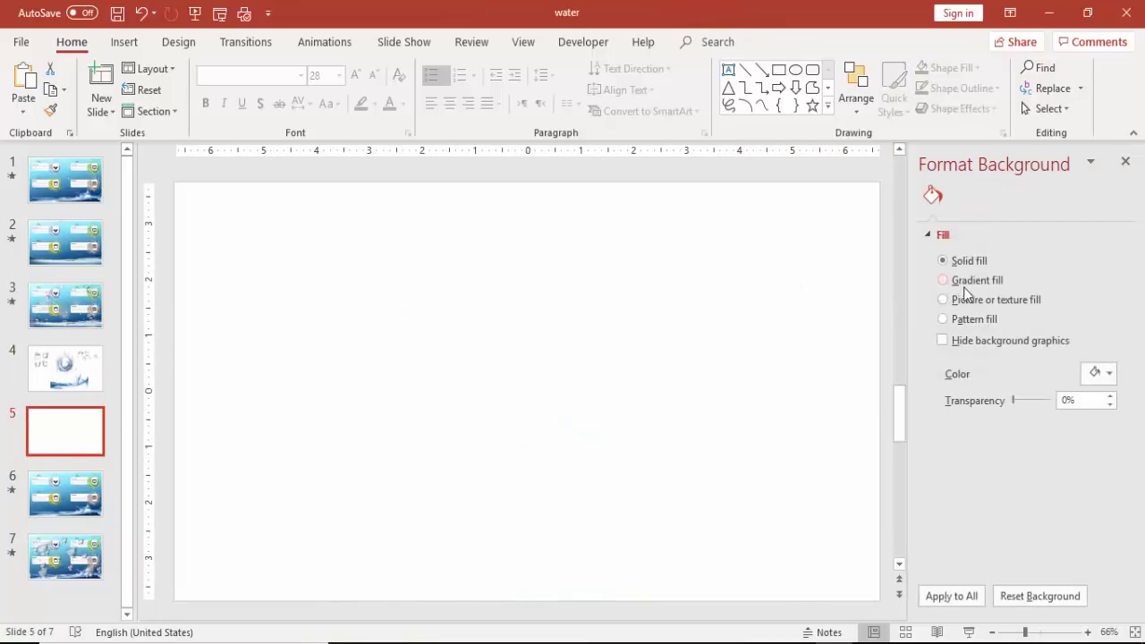
Step: Give slide 5 a blue gradient background and copy the wave picture from slide 4
click(986, 282)
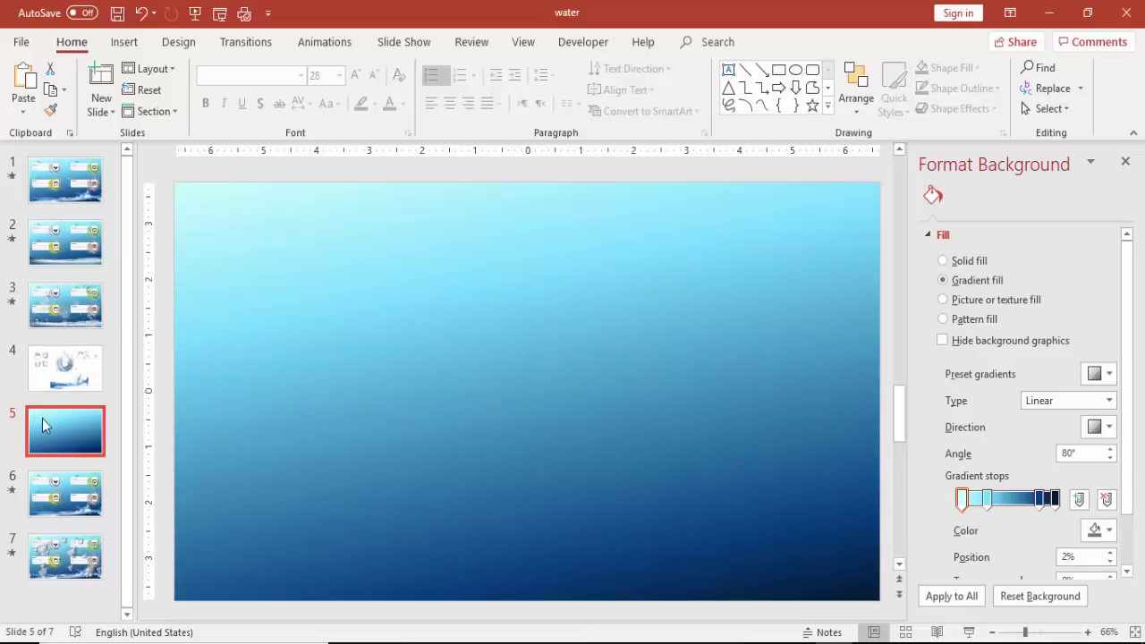
click(79, 368)
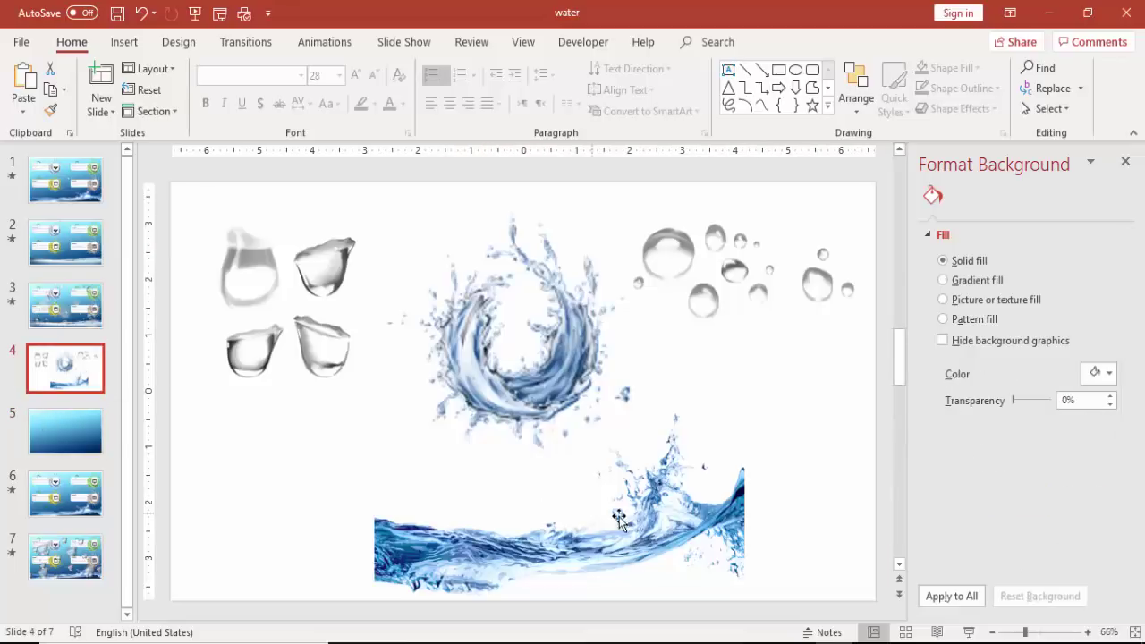
click(712, 533)
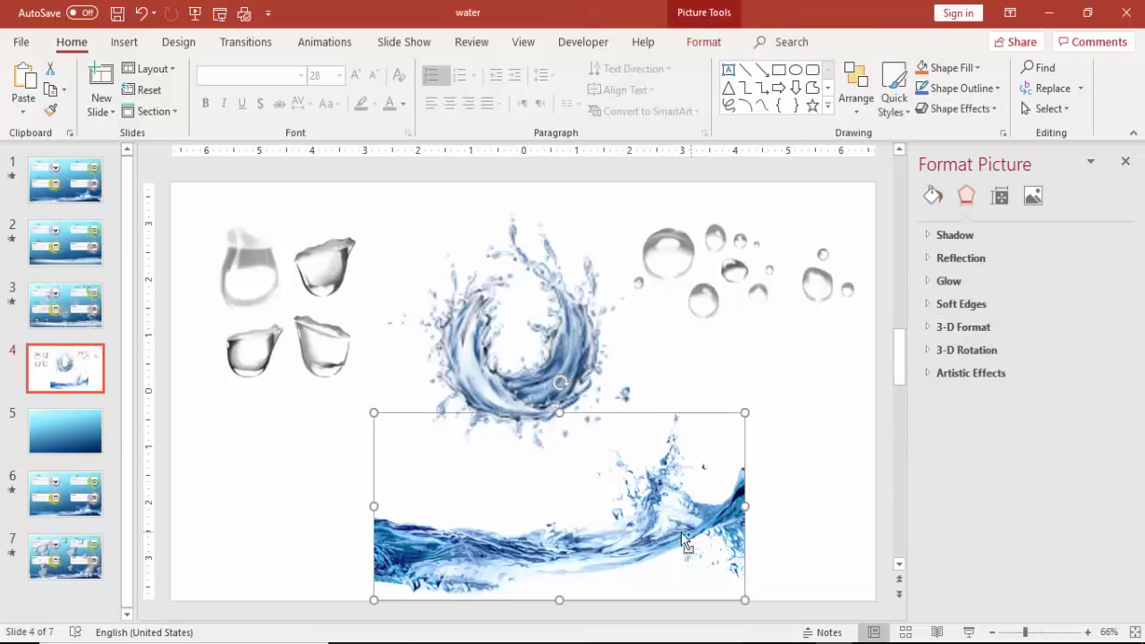
click(64, 430)
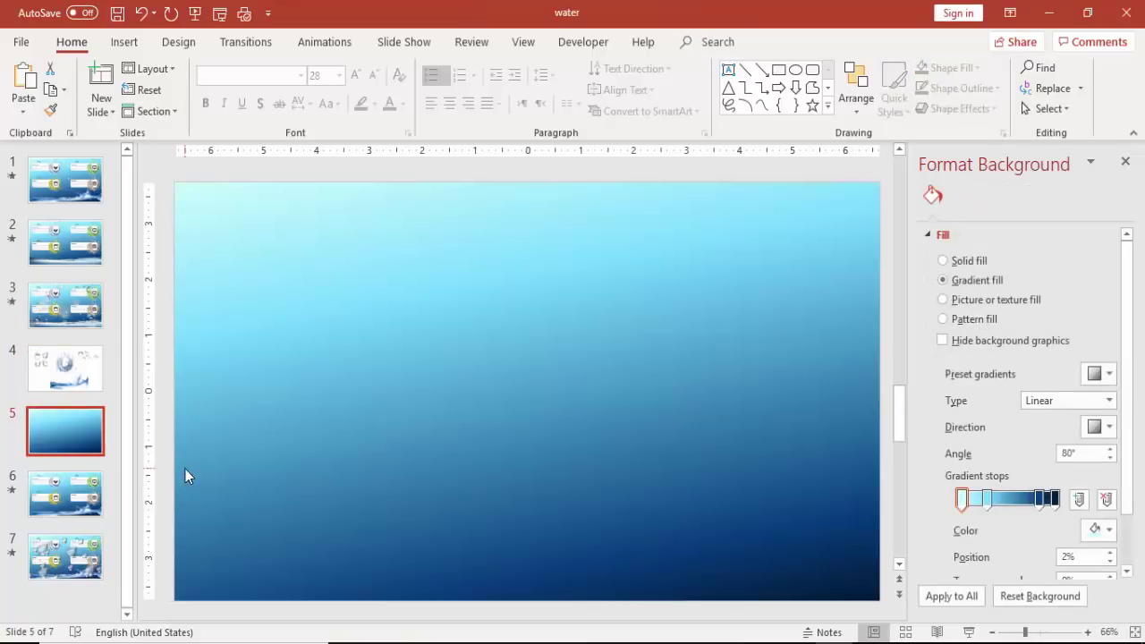
Step: Paste the wave onto slide 5 and stretch it flat across the full bottom edge
key(ctrl+v)
drag(525, 544, 319, 564)
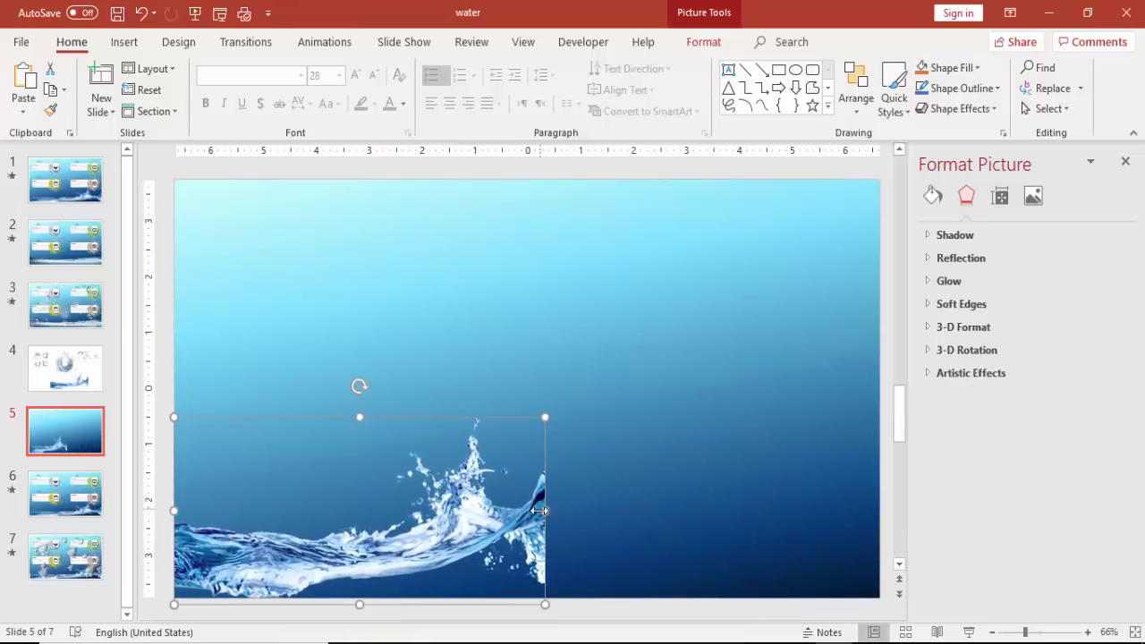
drag(544, 509, 880, 526)
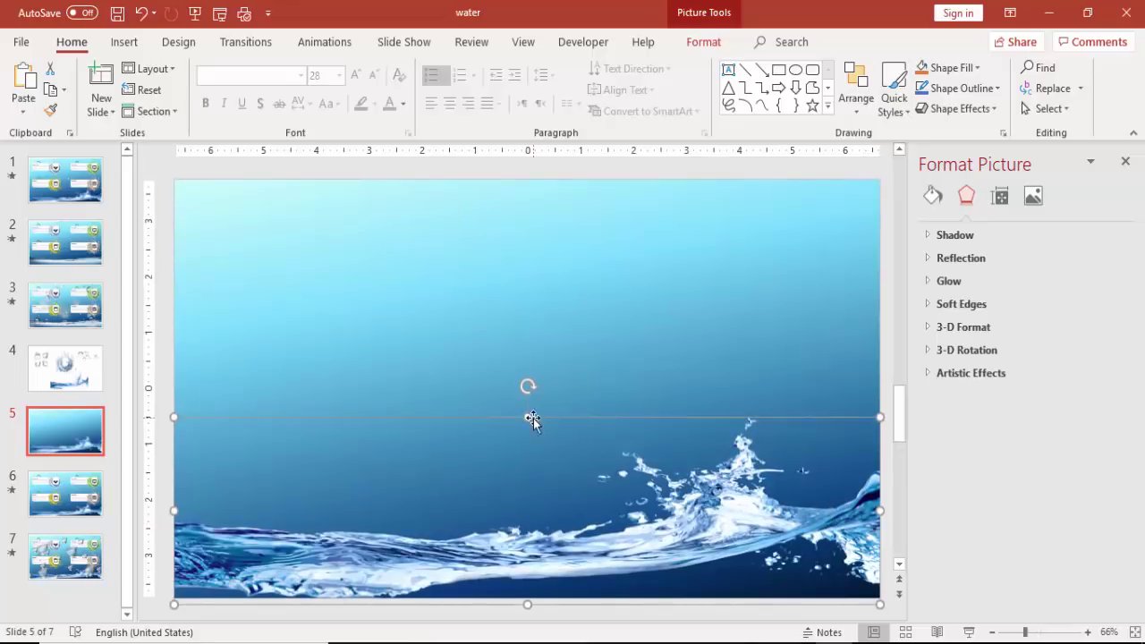
drag(531, 417, 528, 490)
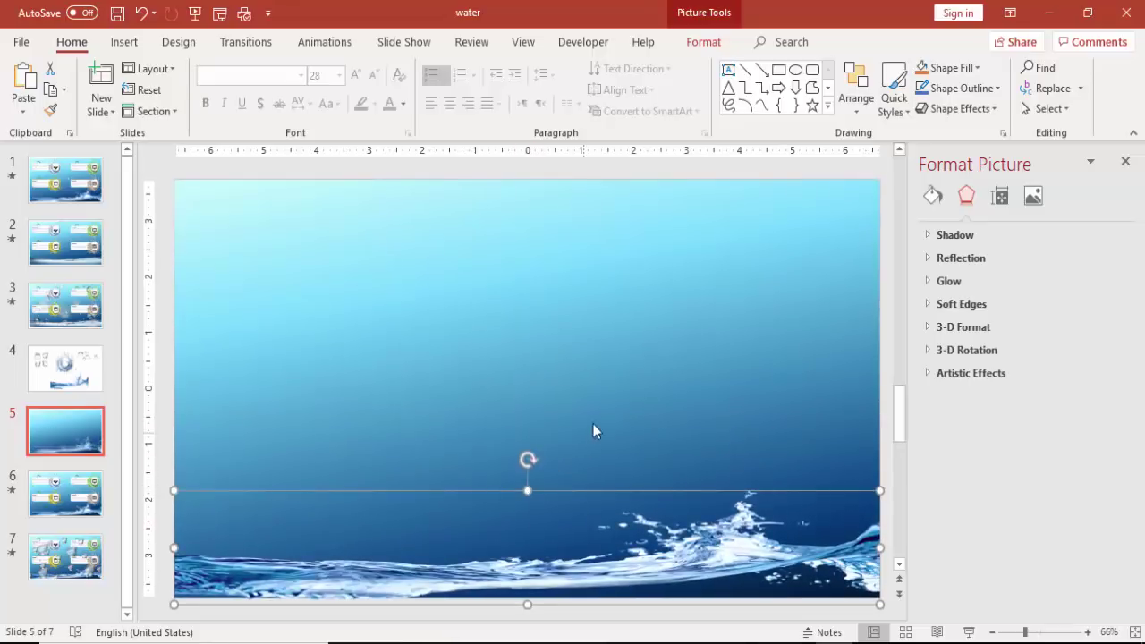
click(599, 396)
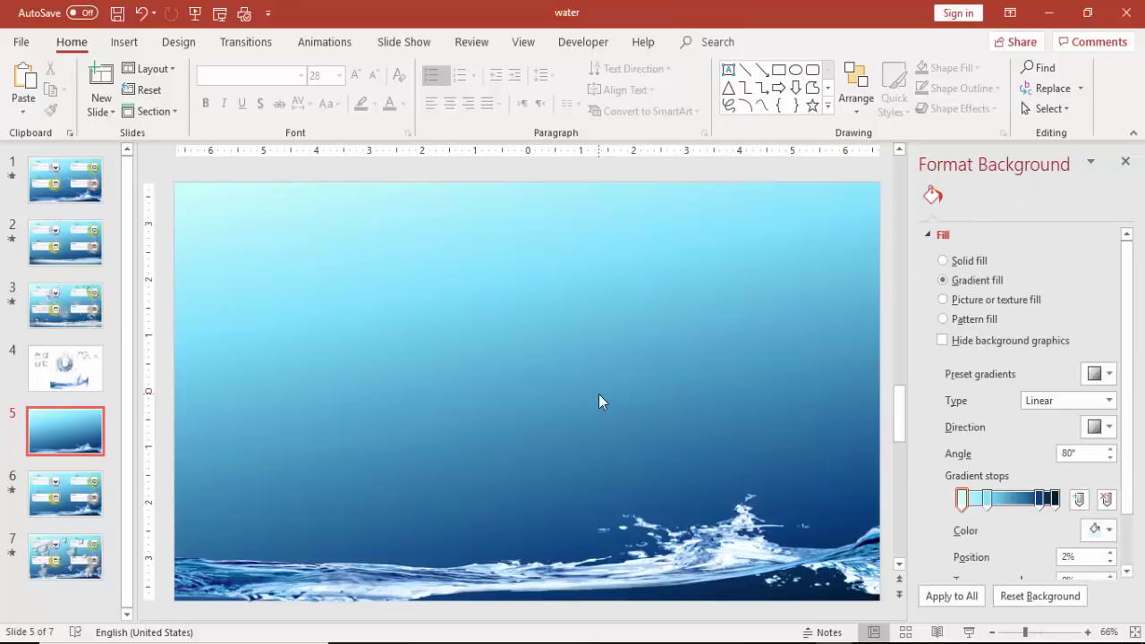
Step: Draw a rounded rectangle near the top-left of slide 5
click(124, 41)
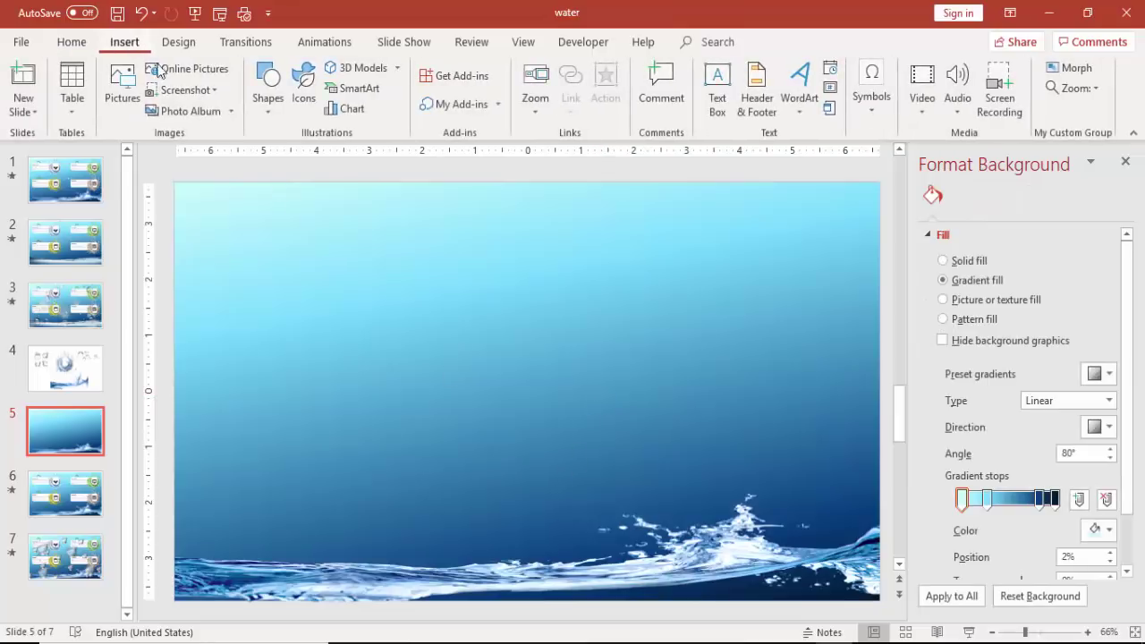
click(262, 116)
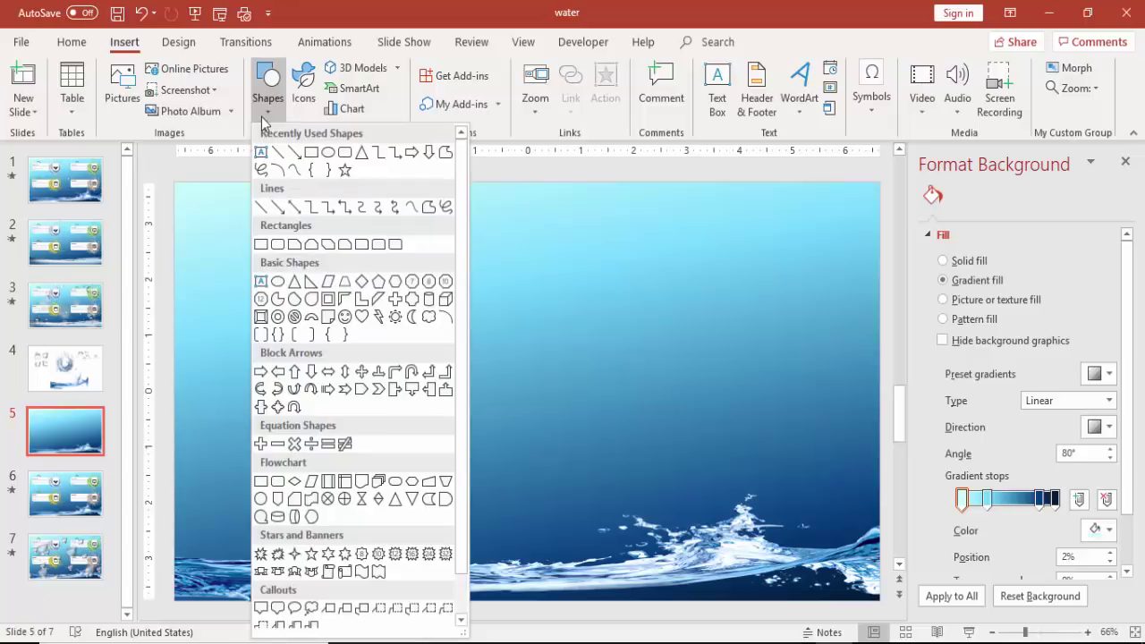
click(276, 244)
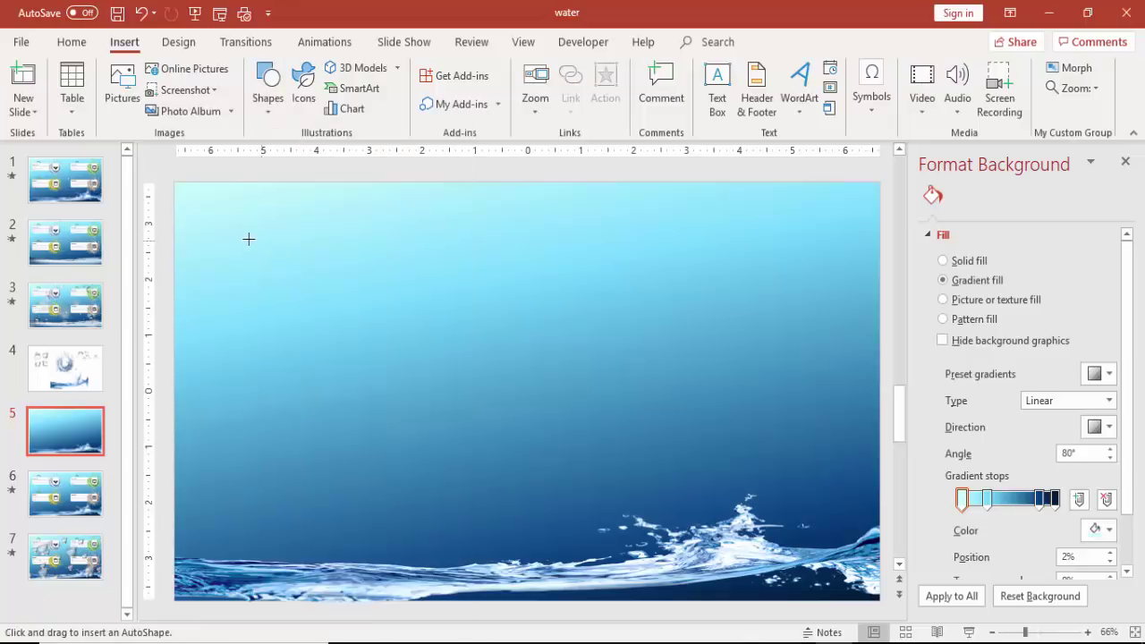
drag(239, 236, 460, 298)
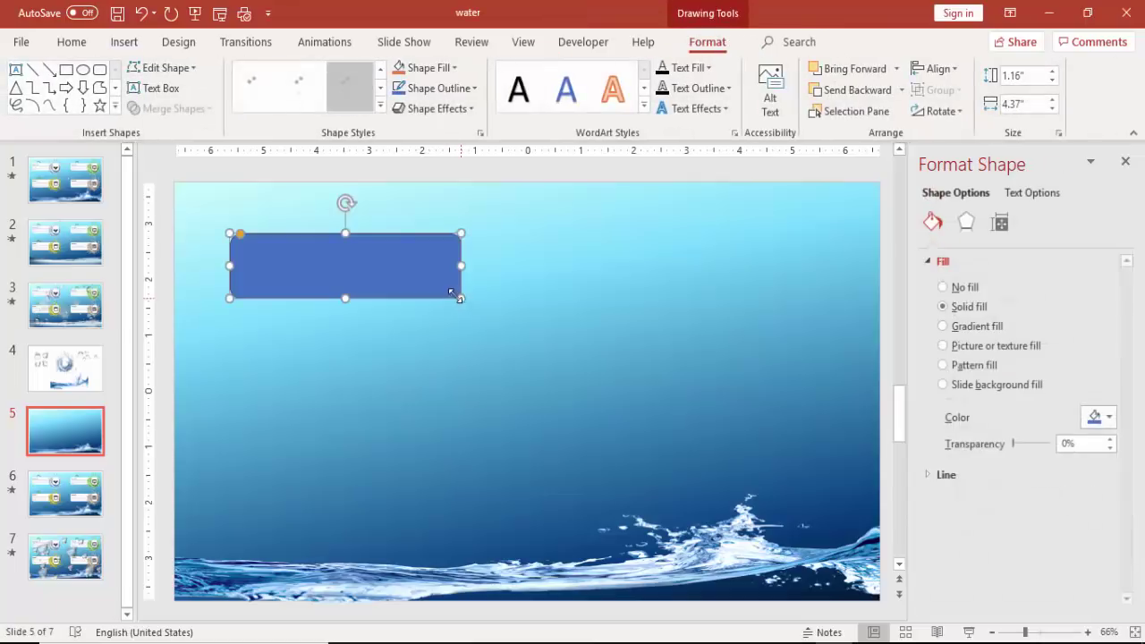
Step: Remove the rounded rectangle's outline and fill it white, then return to slide 4
click(471, 88)
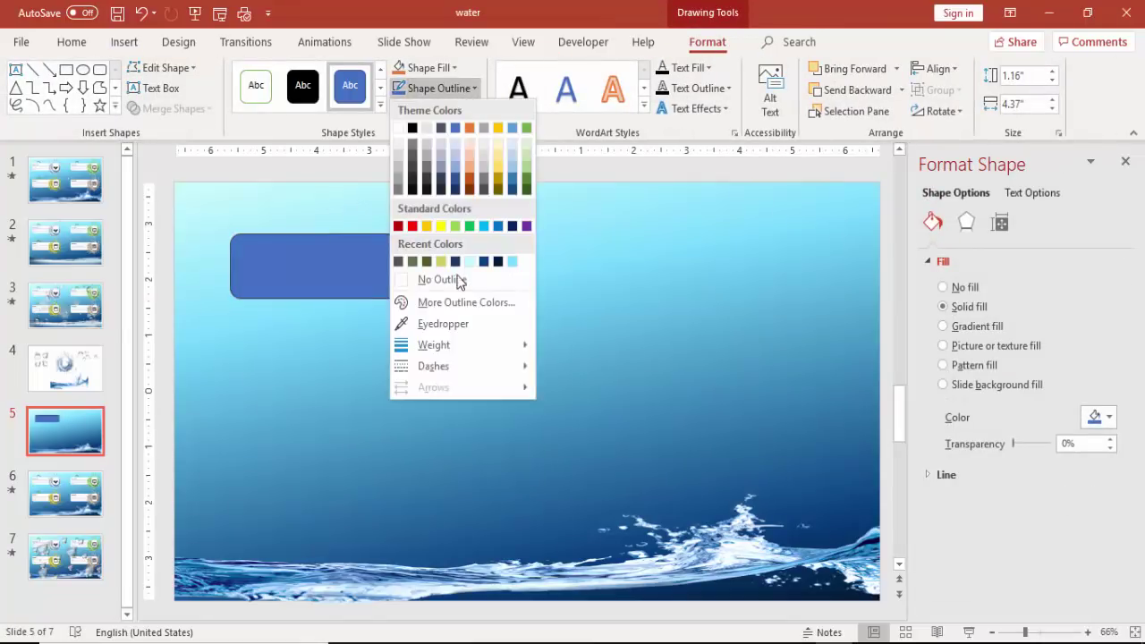
click(420, 278)
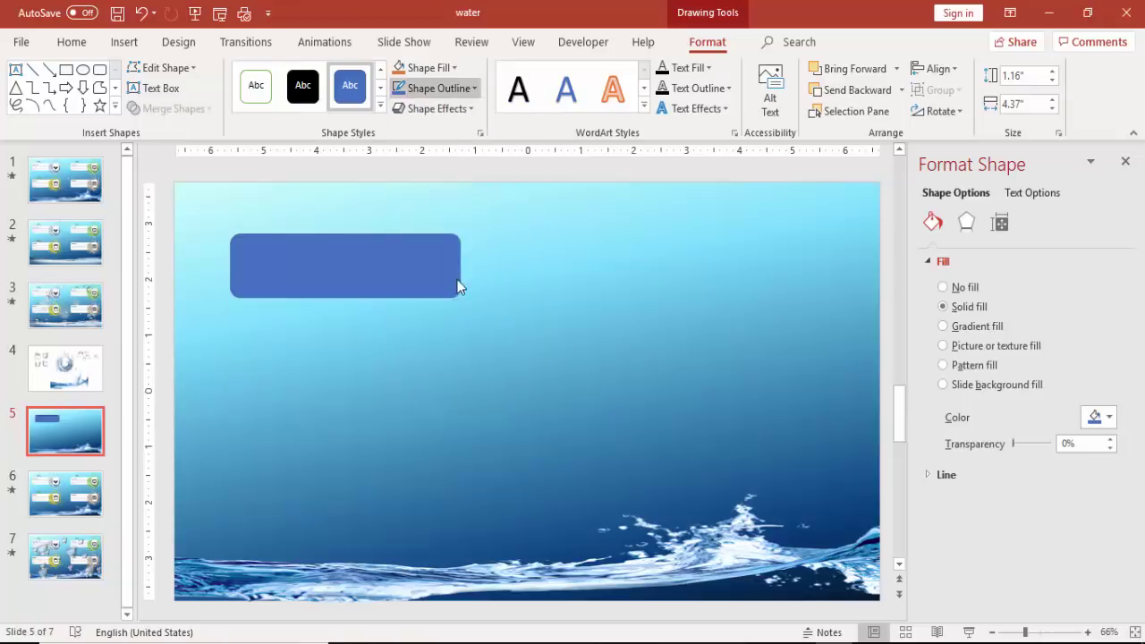
click(428, 68)
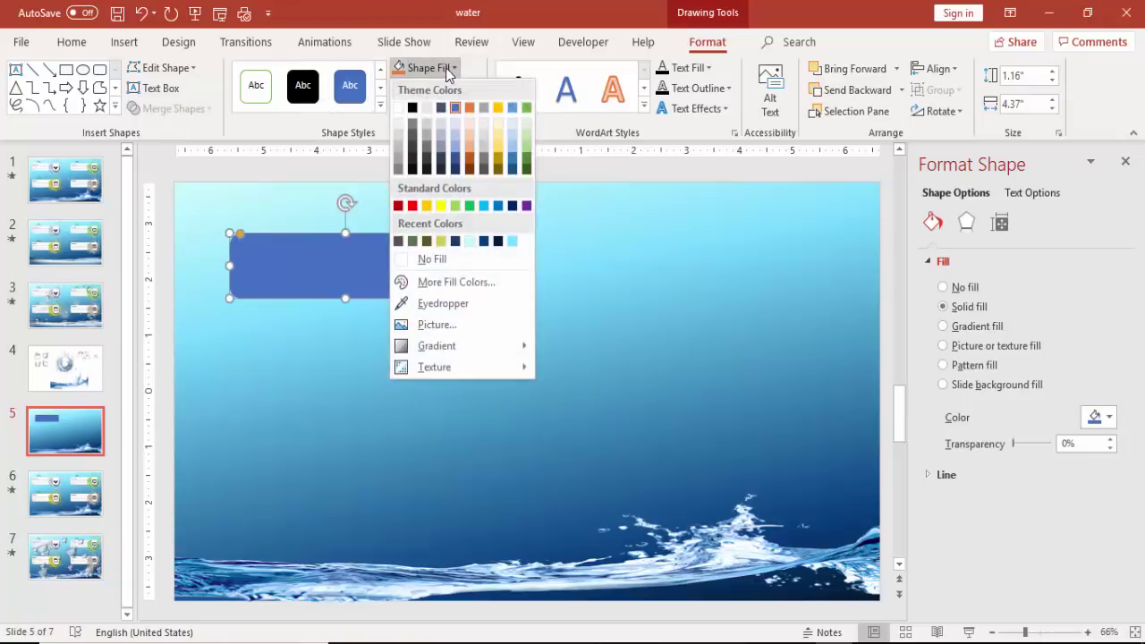
click(398, 107)
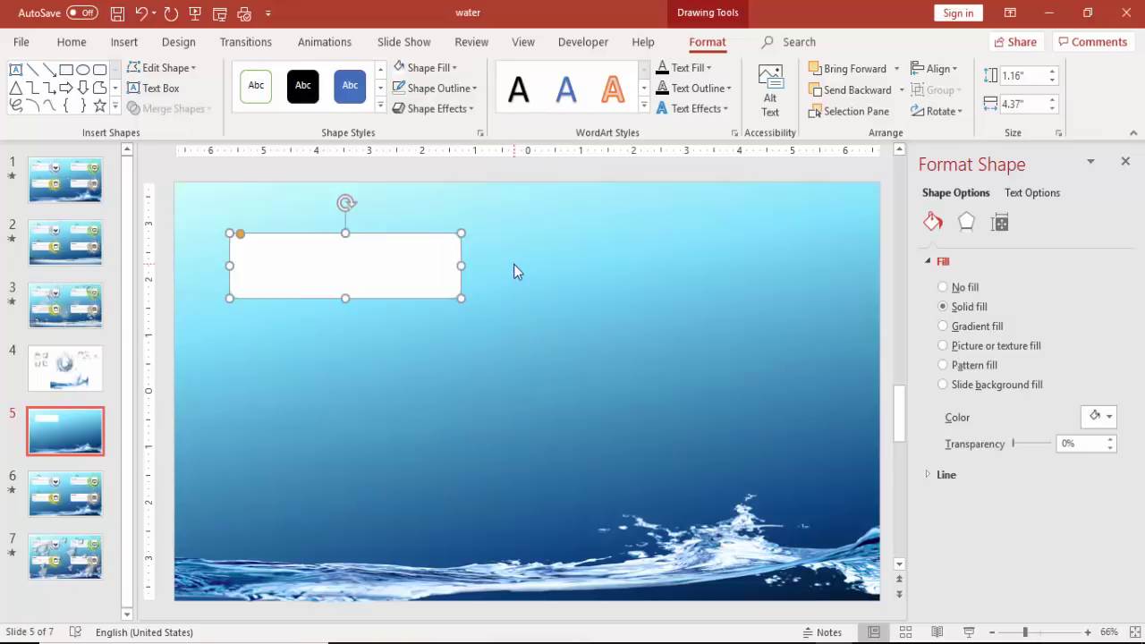
click(85, 363)
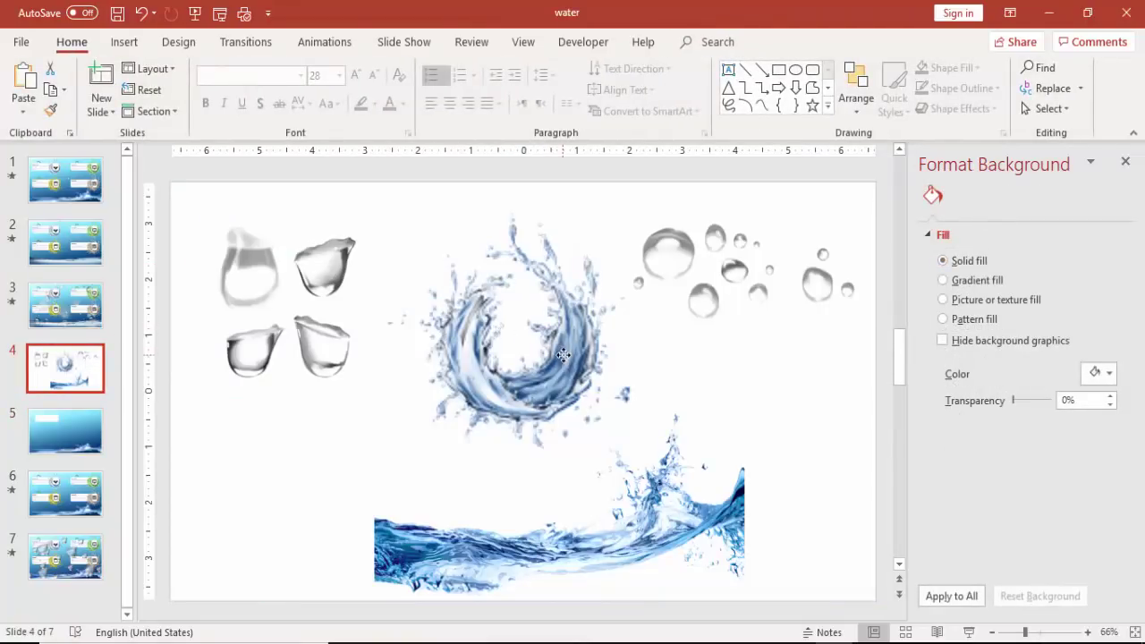
Step: Copy the swirl picture from slide 4 and paste it onto slide 5
click(564, 355)
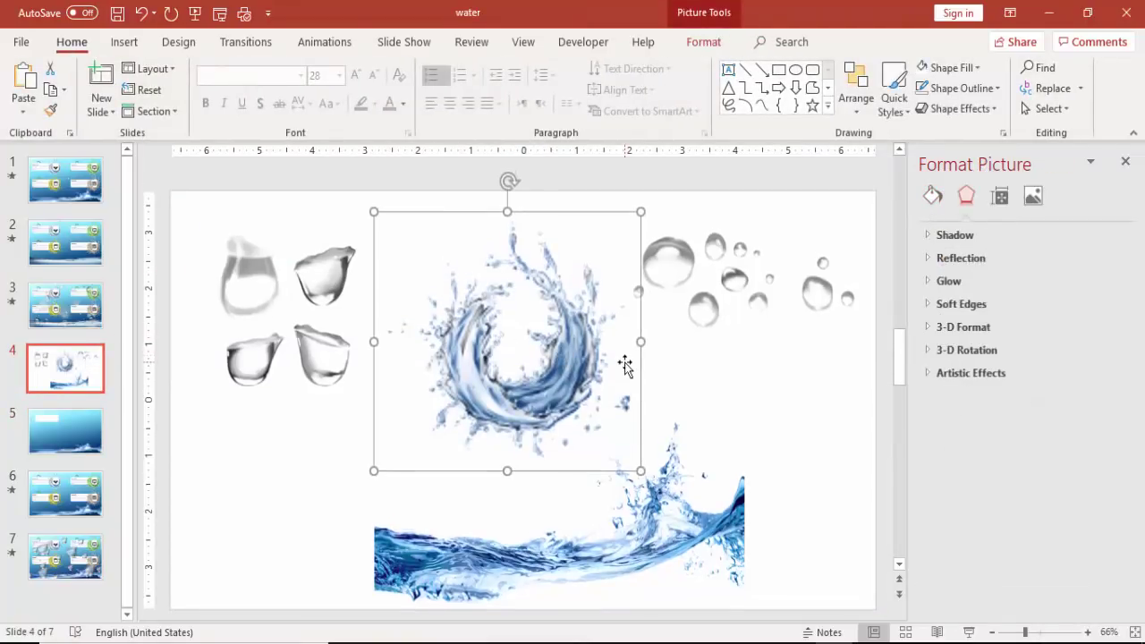
click(69, 415)
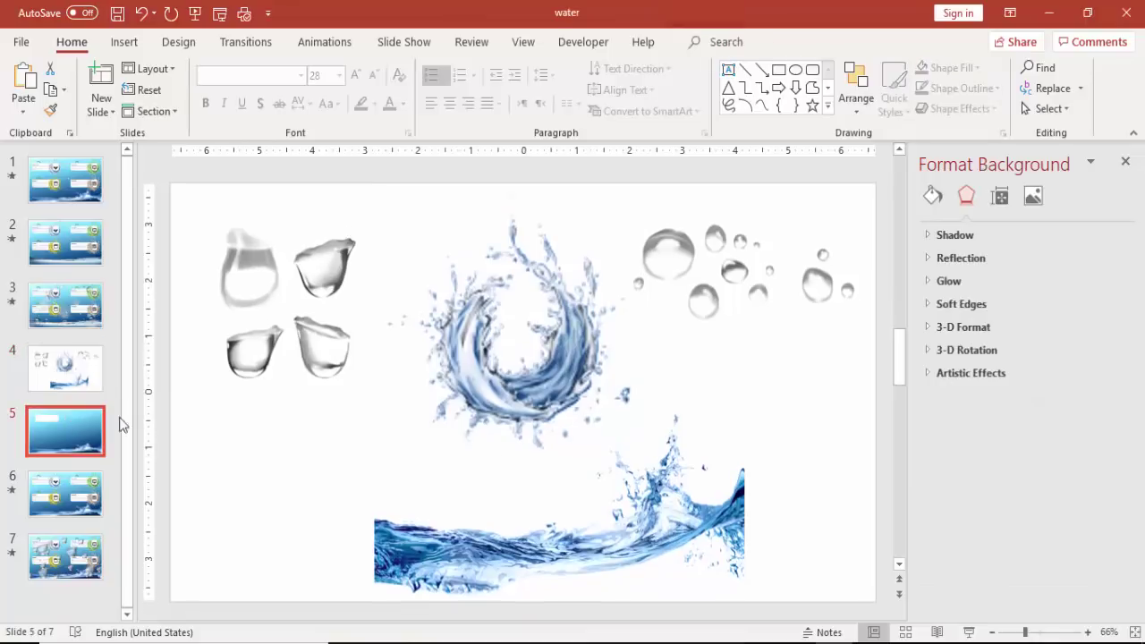
key(ctrl+v)
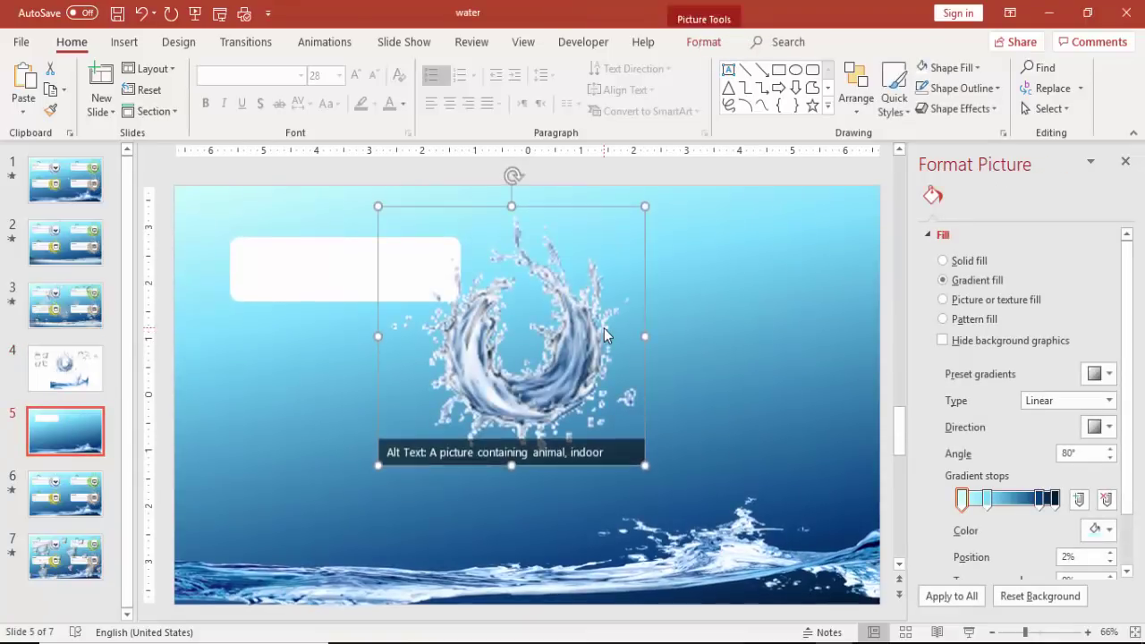
click(673, 242)
Step: Shrink the pasted swirl and place it beside the white rounded rectangle
click(618, 266)
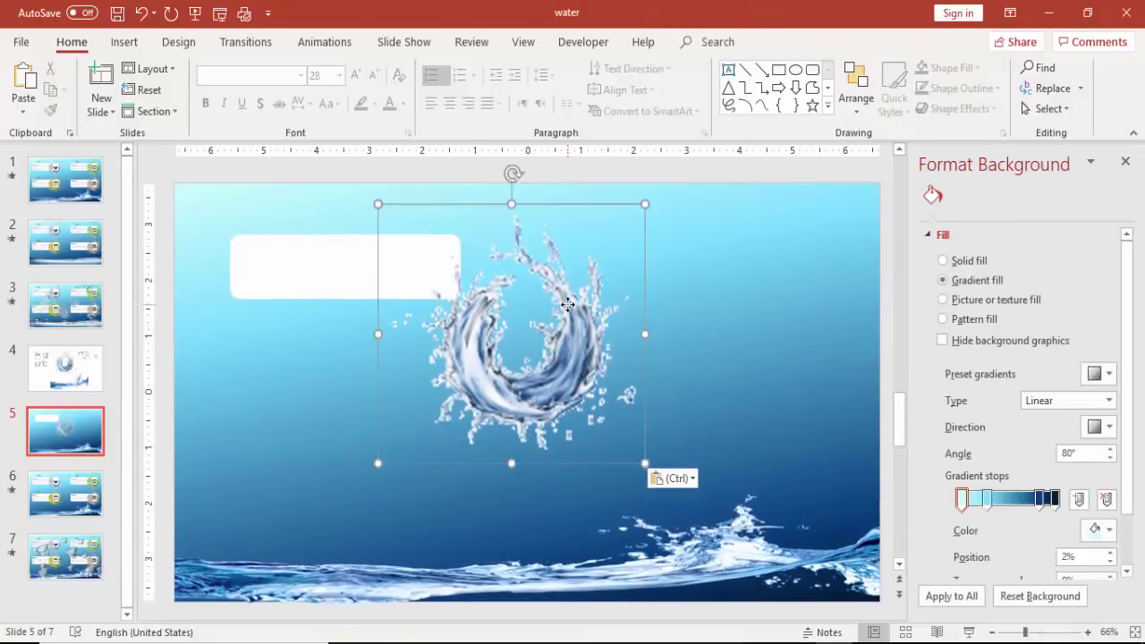
drag(379, 205, 490, 307)
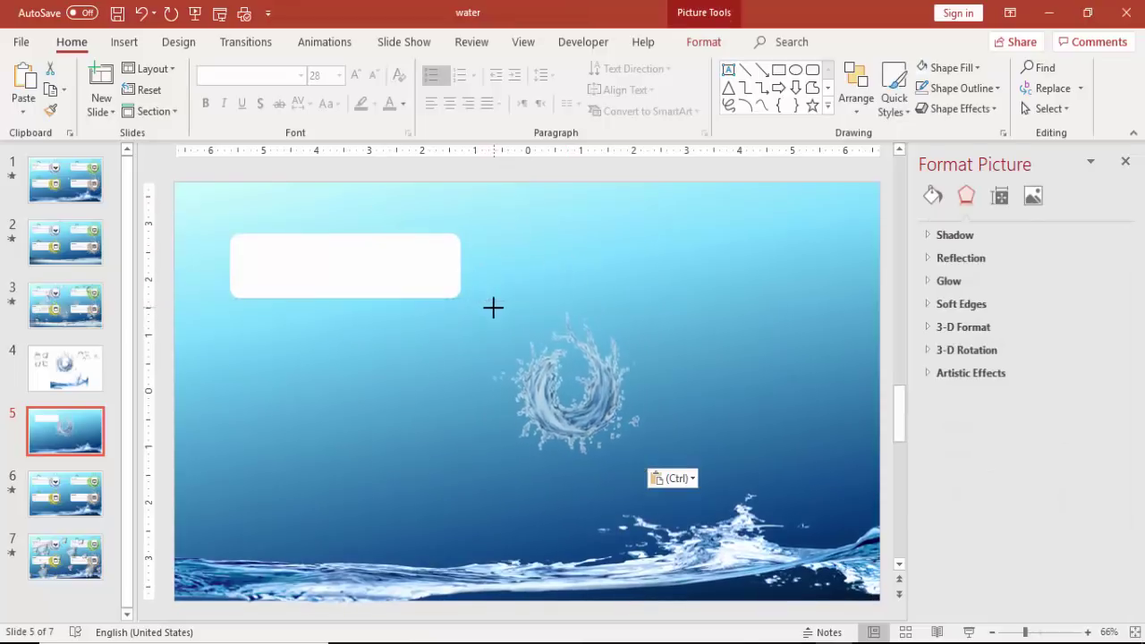
drag(593, 403, 470, 291)
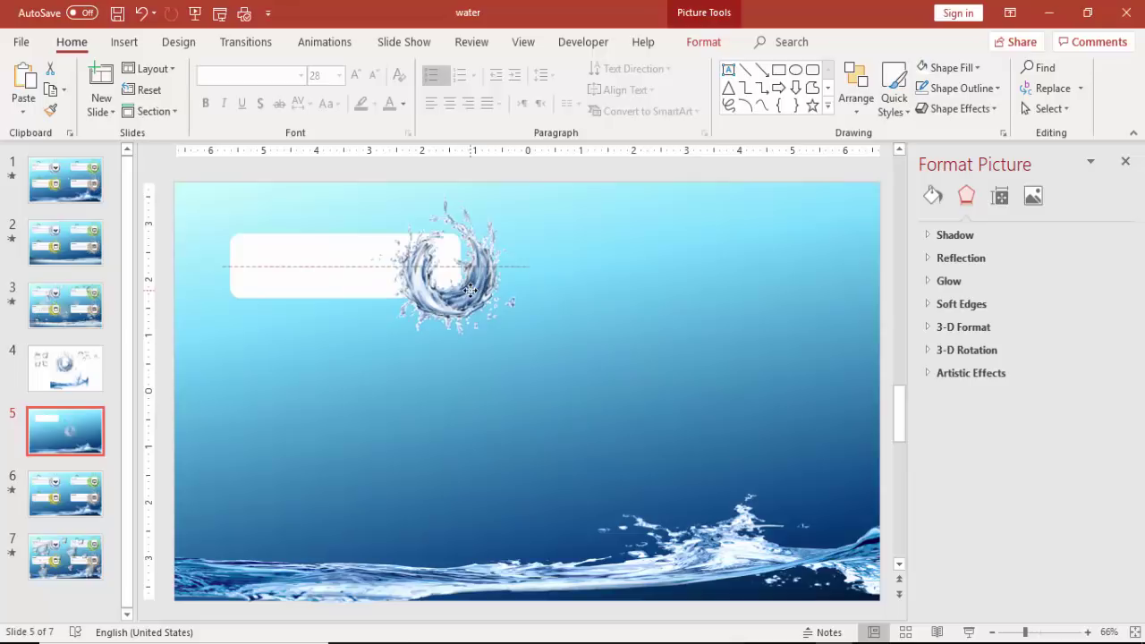
mouse_move(470, 291)
mouse_down()
mouse_move(449, 287)
mouse_move(462, 293)
mouse_move(452, 302)
mouse_up()
click(648, 331)
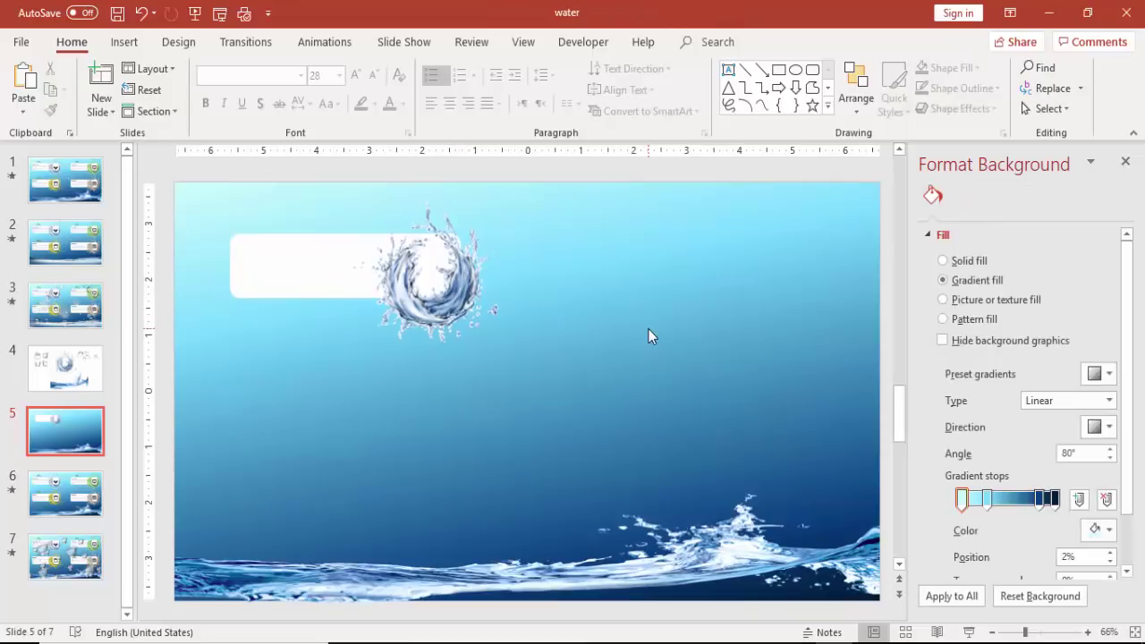
Step: Ctrl-drag a copy of the swirl down and to the lower right
click(418, 311)
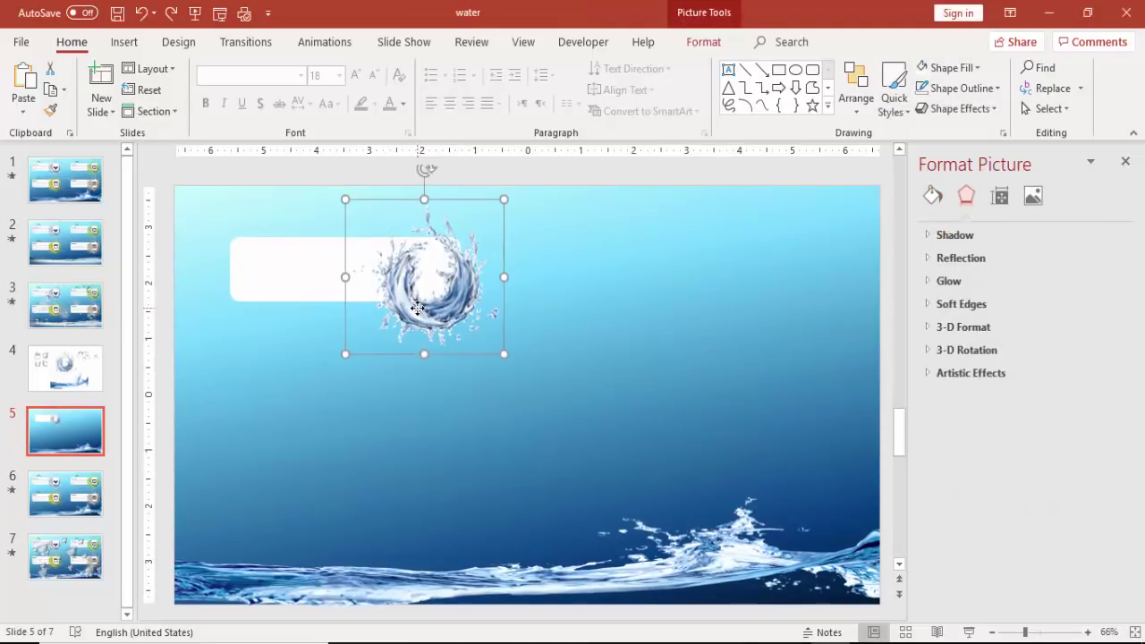
drag(457, 324, 650, 384)
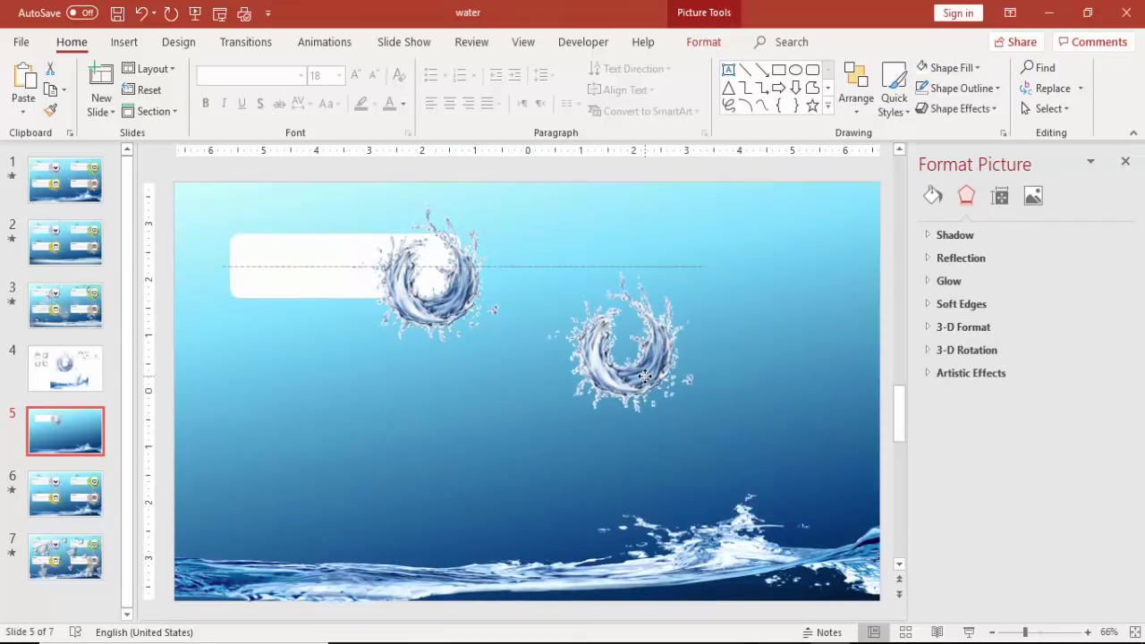
click(576, 202)
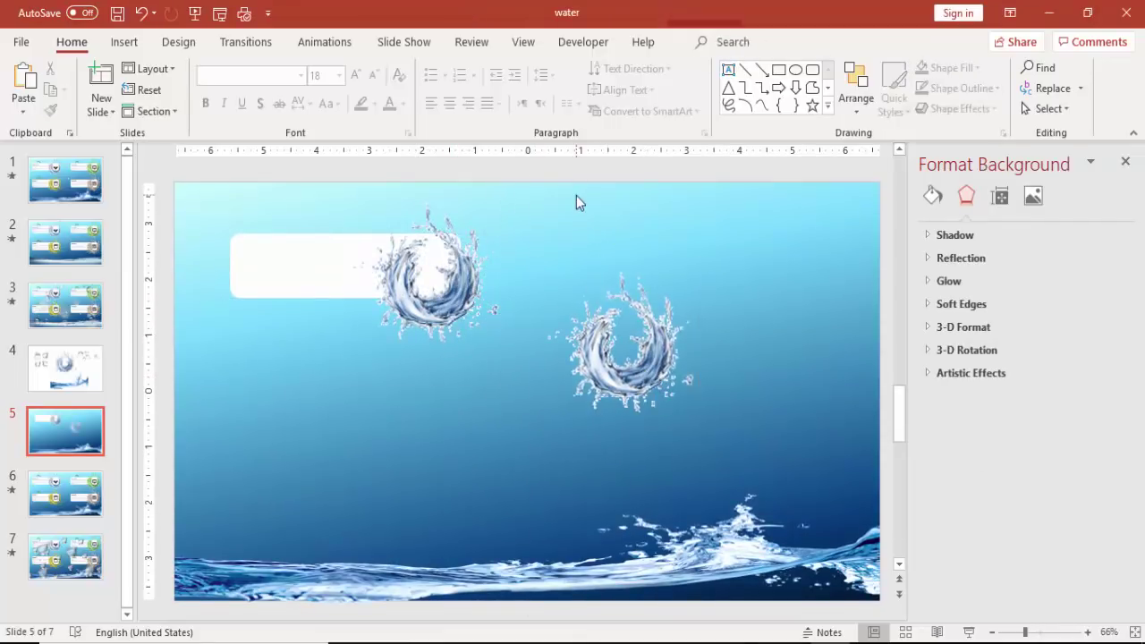
Step: Draw a rectangle covering the left half of the right swirl
click(124, 42)
click(266, 115)
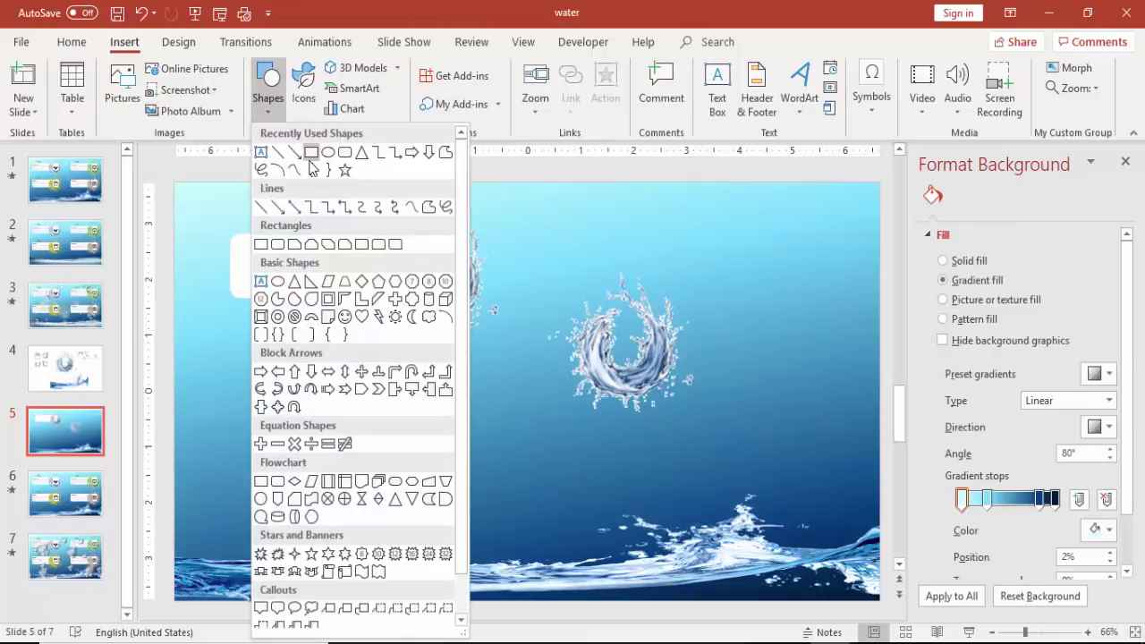
click(311, 155)
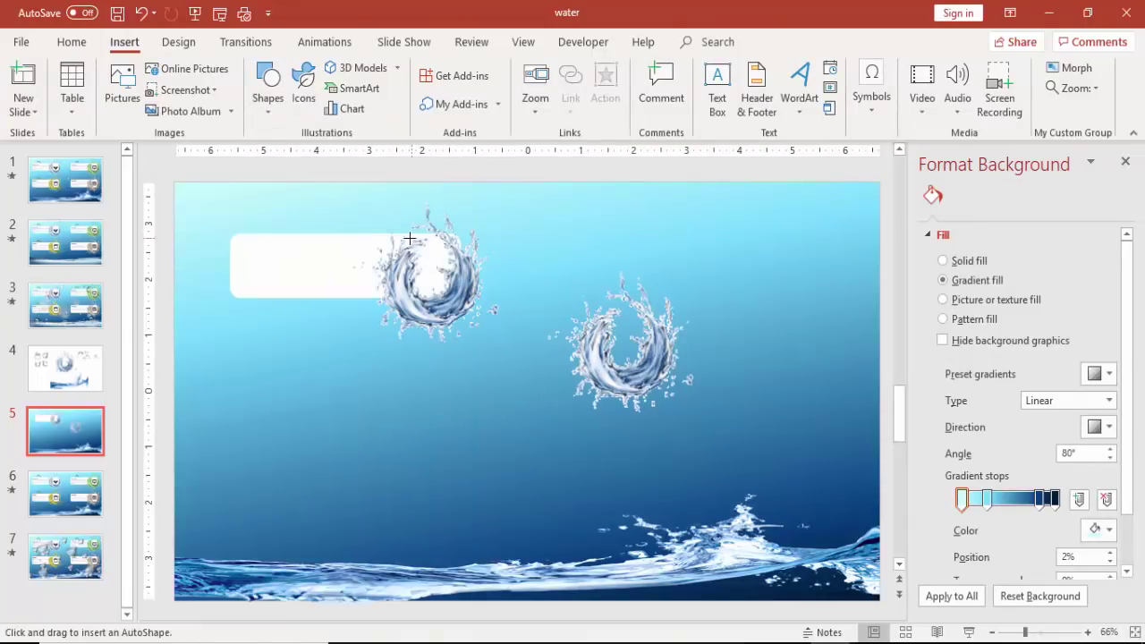
drag(409, 237, 617, 455)
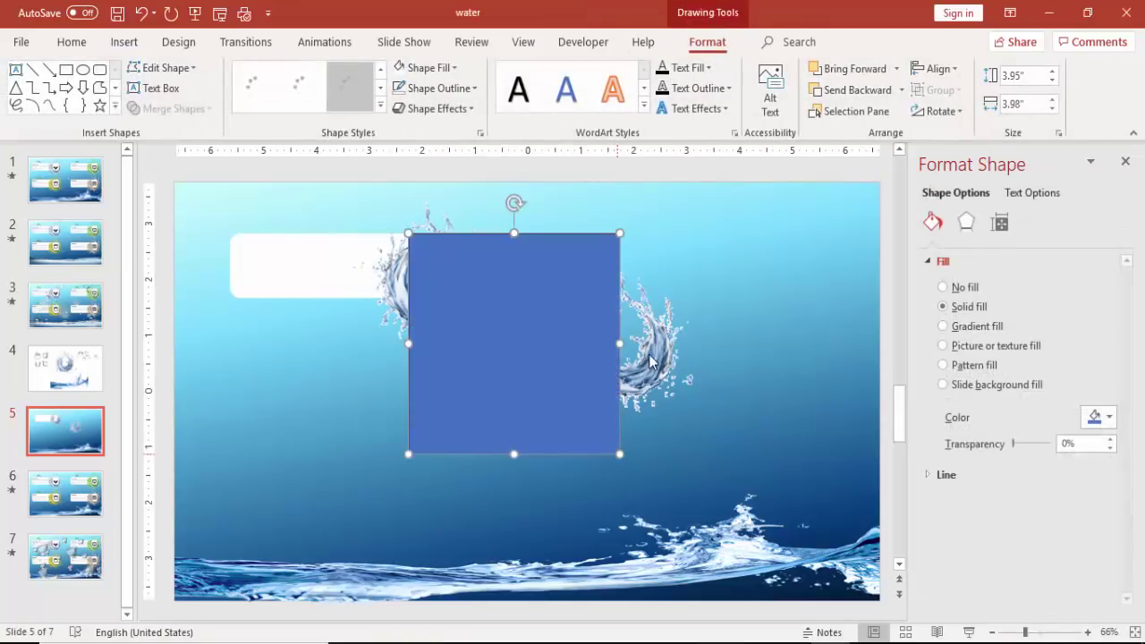
Step: Fragment the right swirl with the rectangle using Merge Shapes
click(653, 356)
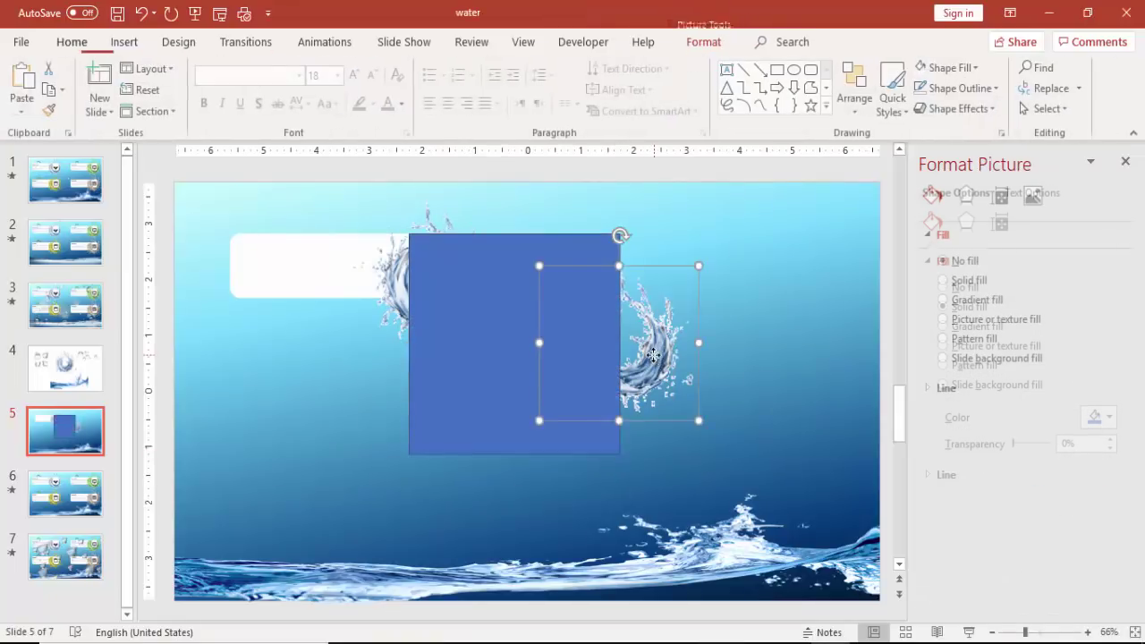
shift+click(501, 340)
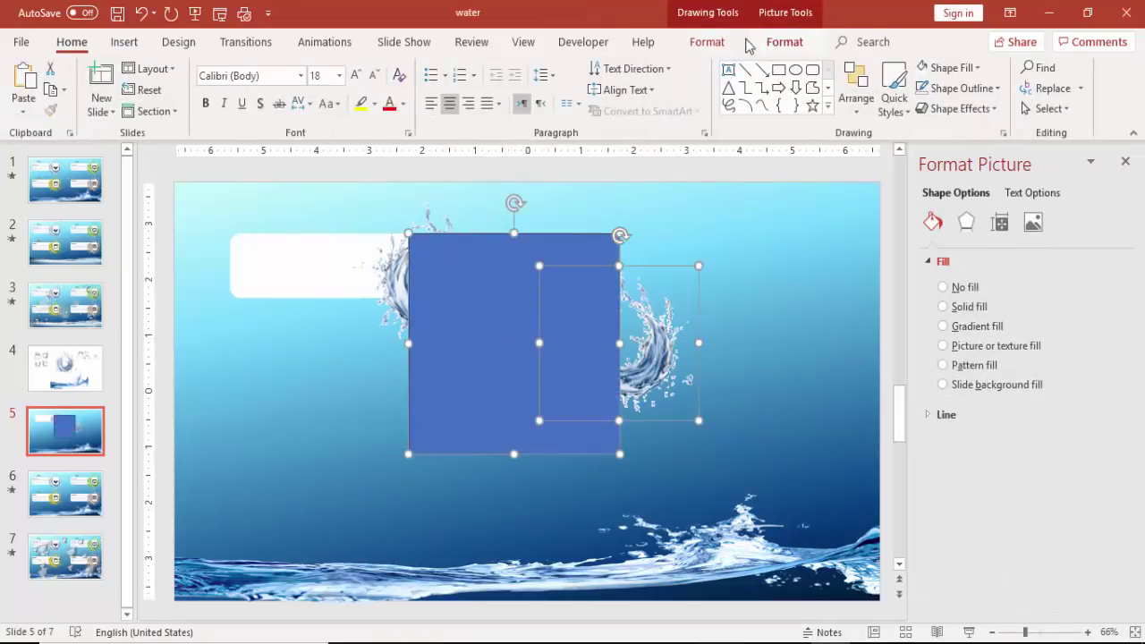
click(705, 42)
click(179, 109)
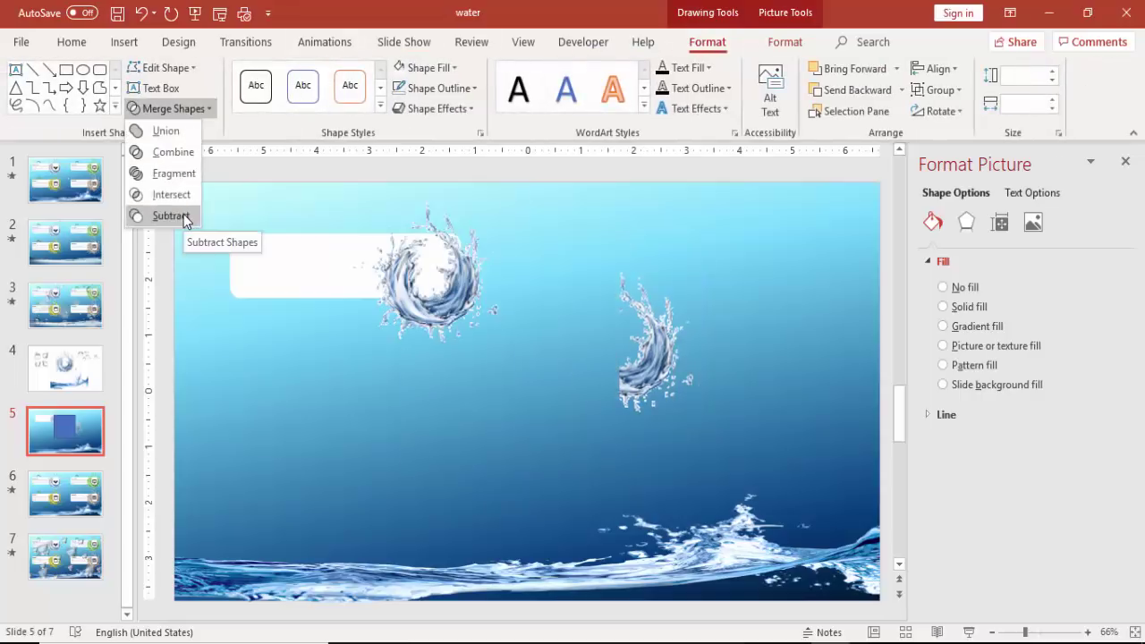
click(186, 178)
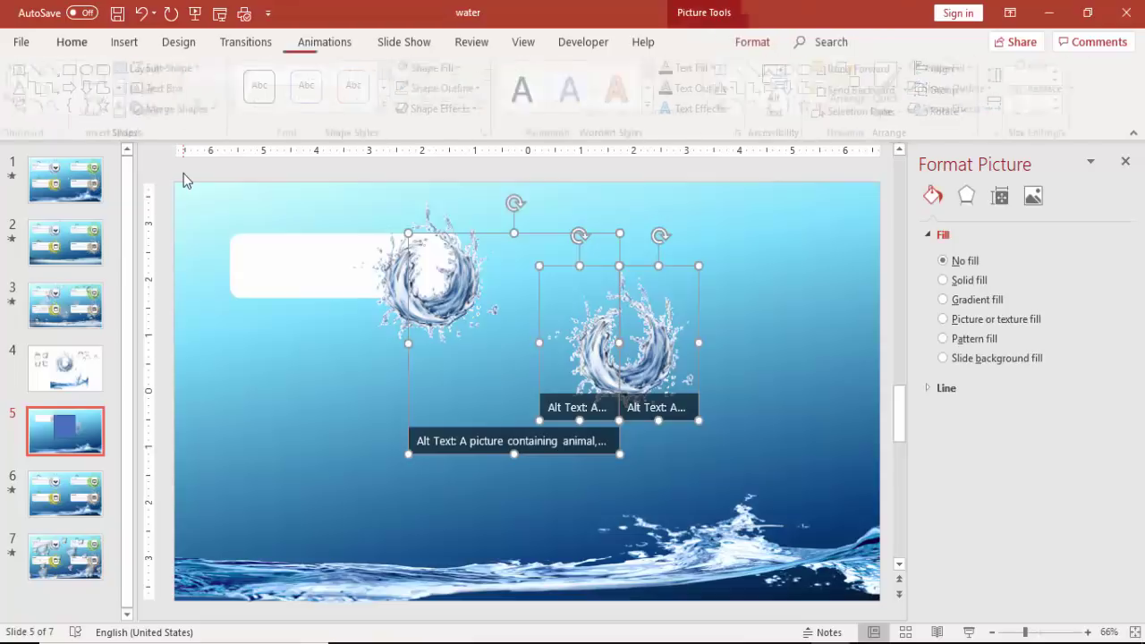
Step: Move the empty fragment aside and rearrange the two swirl halves back into a ring
click(685, 188)
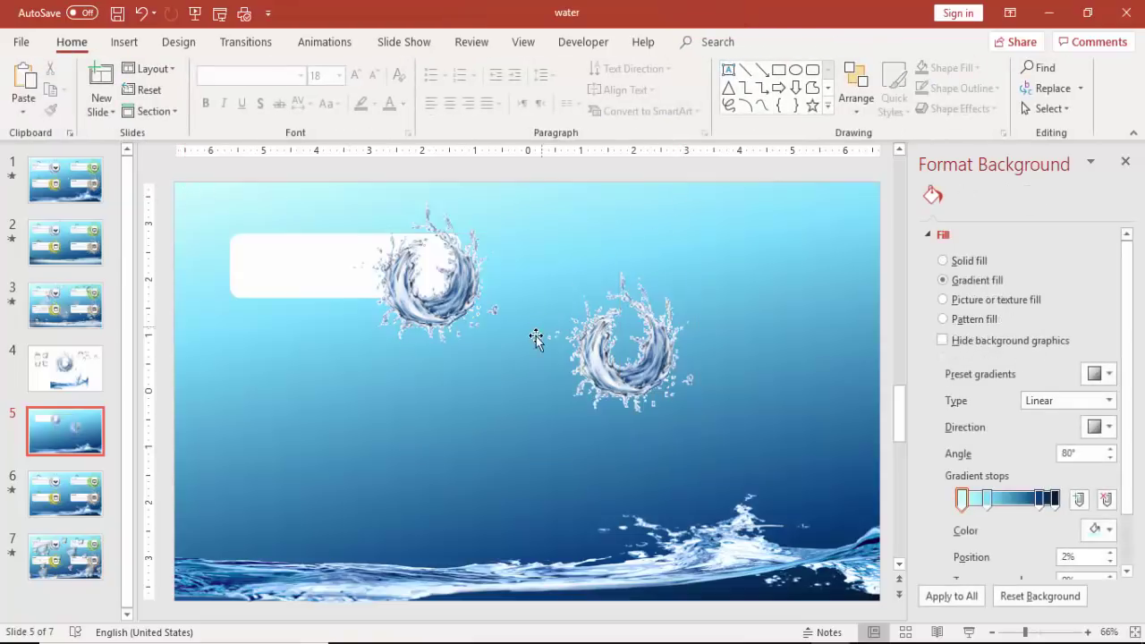
click(504, 389)
drag(408, 400, 329, 428)
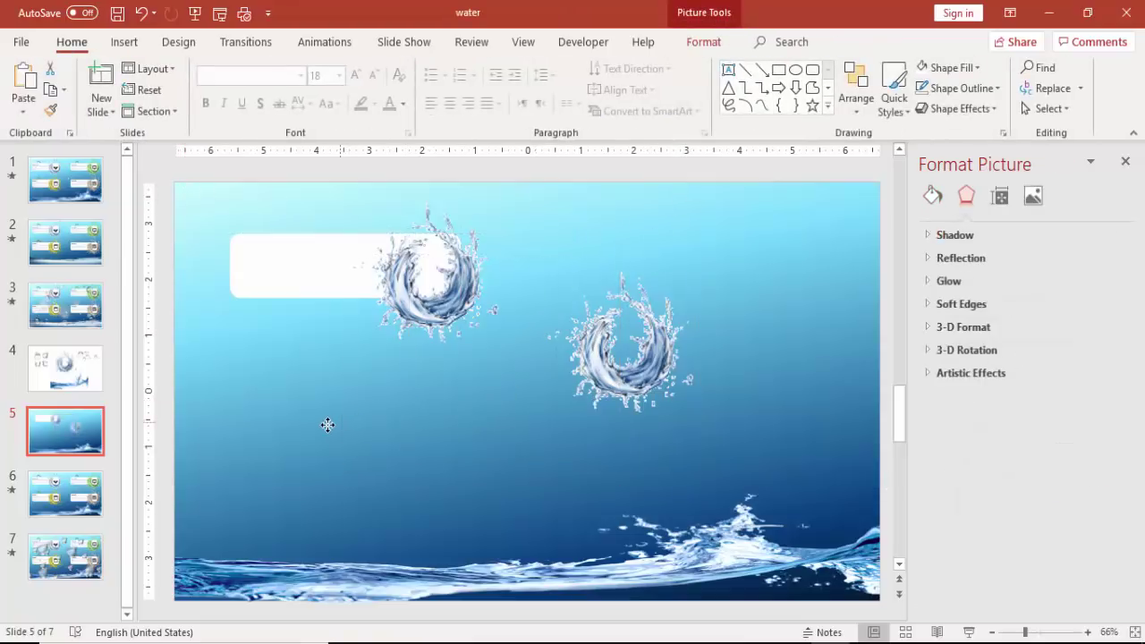
click(581, 365)
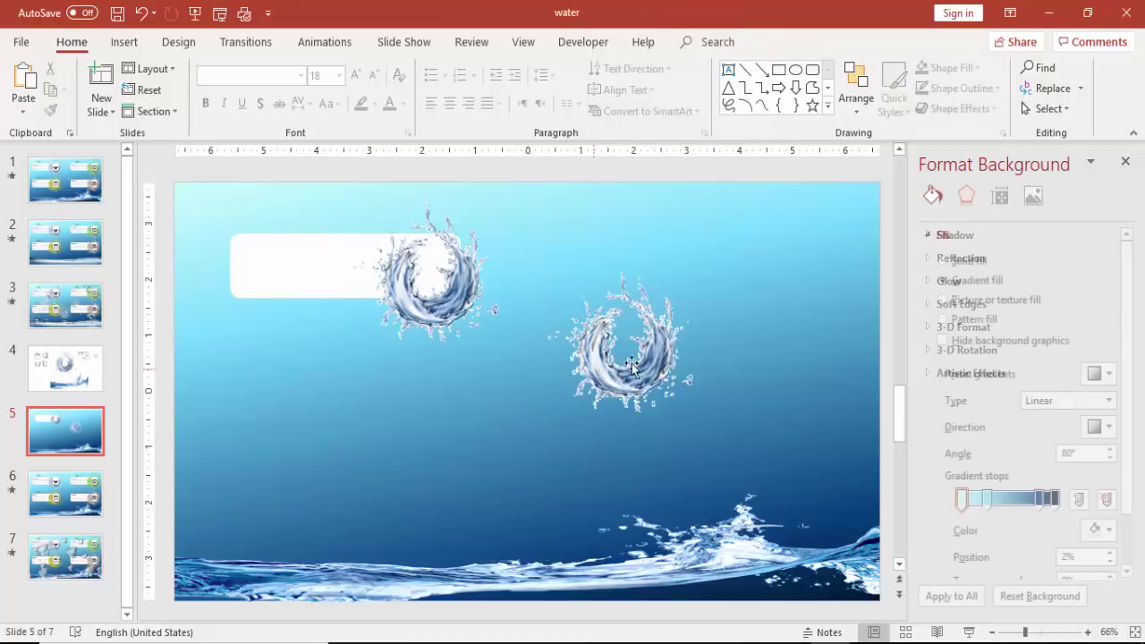
click(600, 349)
drag(599, 349, 551, 343)
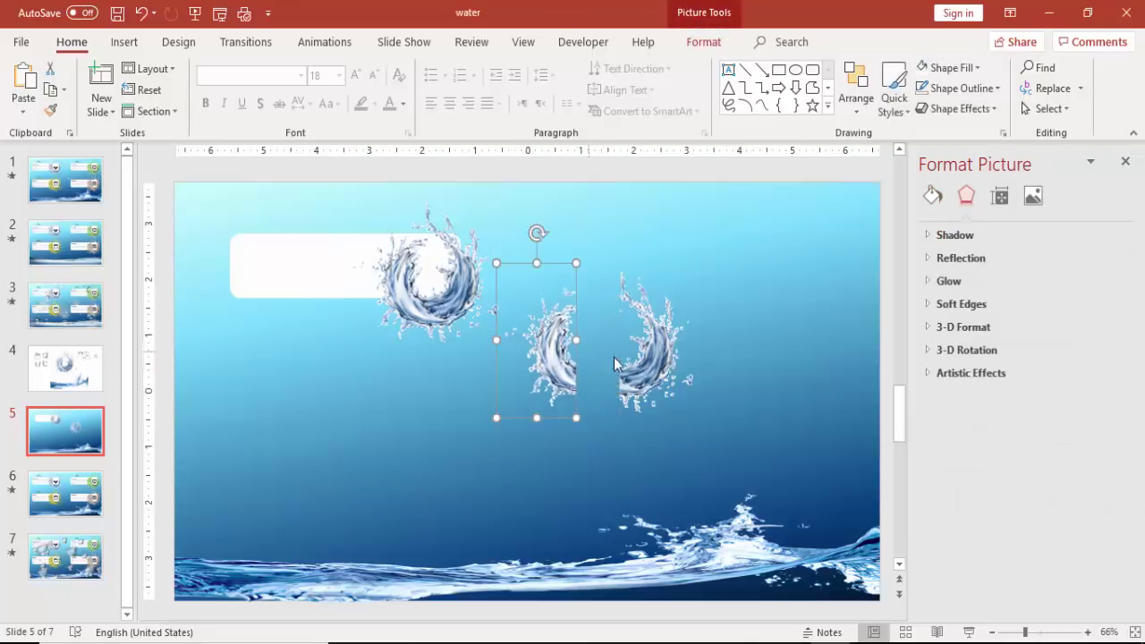
drag(639, 363, 682, 362)
drag(653, 362, 654, 366)
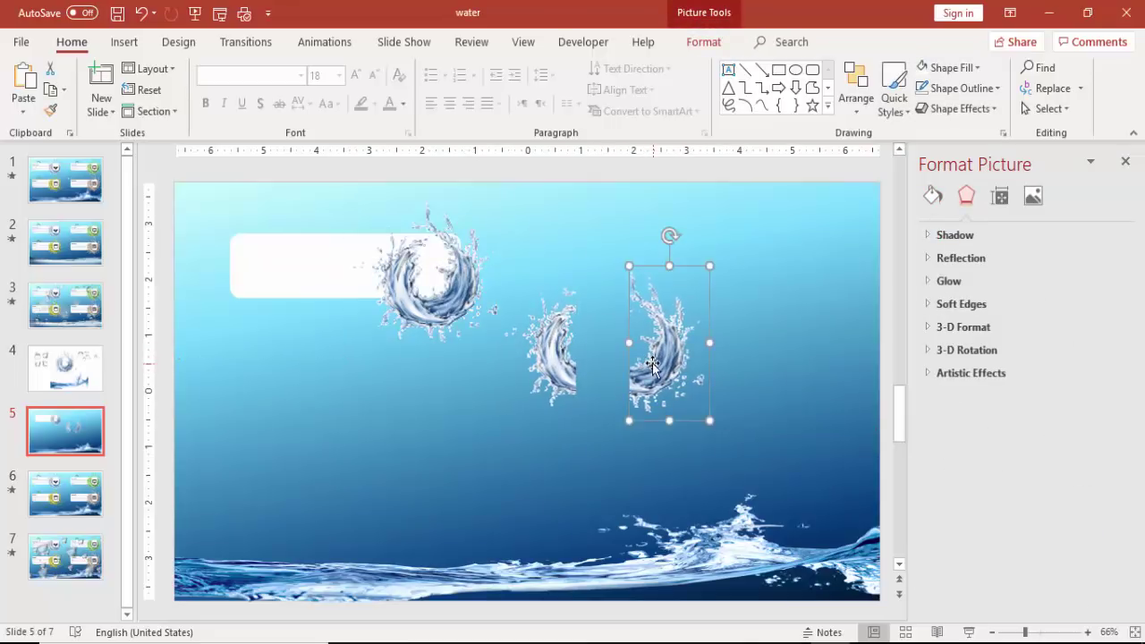
drag(561, 369, 613, 367)
Step: Move the upper-left swirl to the lower left and bring both ring halves beside the white box
click(473, 295)
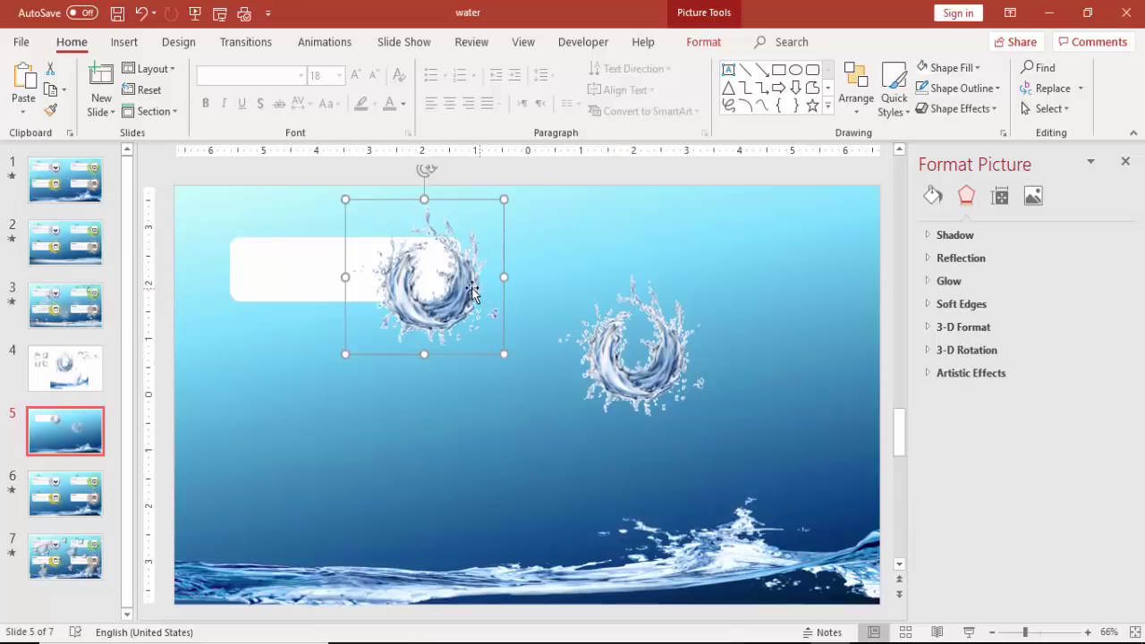
drag(473, 296, 392, 417)
click(587, 356)
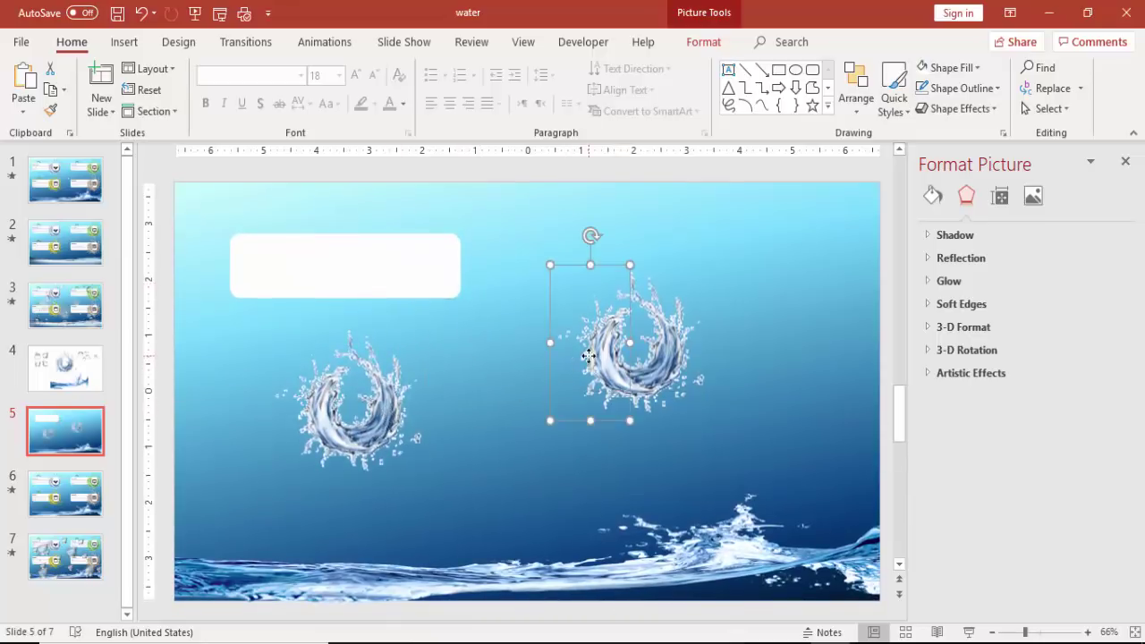
drag(589, 357, 404, 285)
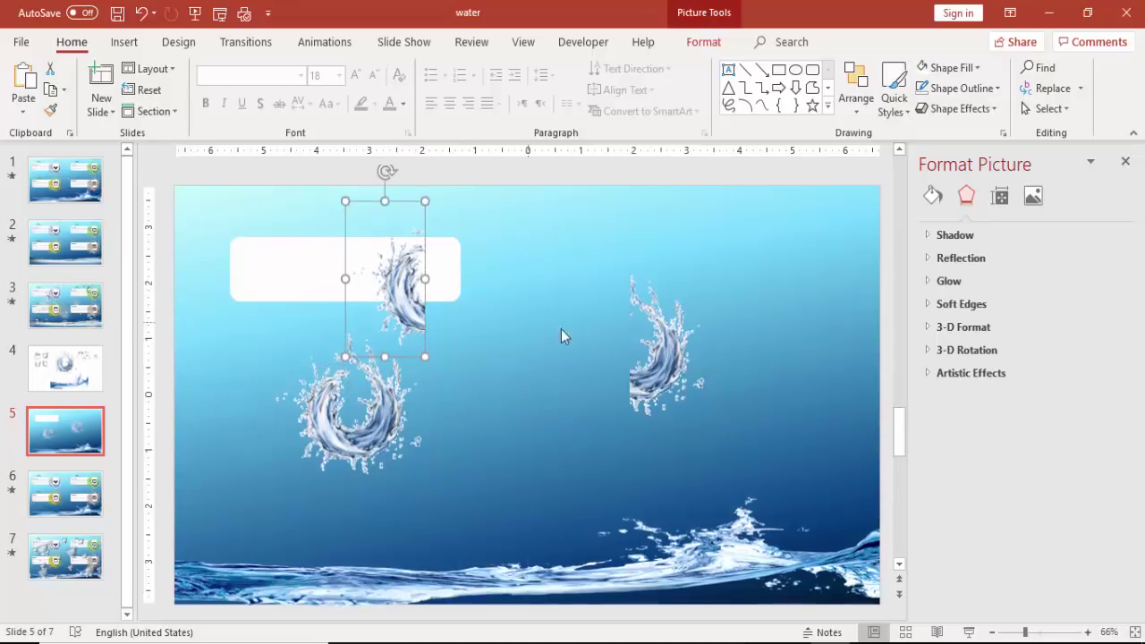
click(666, 344)
drag(667, 344, 463, 277)
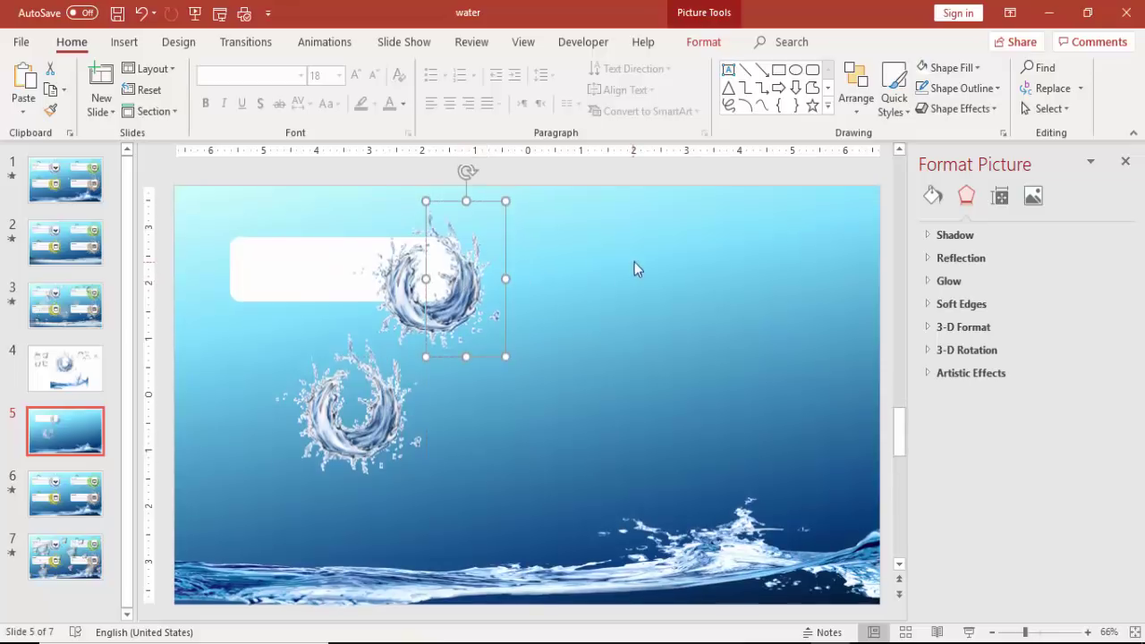
Step: Send the swirl half to the back behind the white box and stretch the box right
click(704, 41)
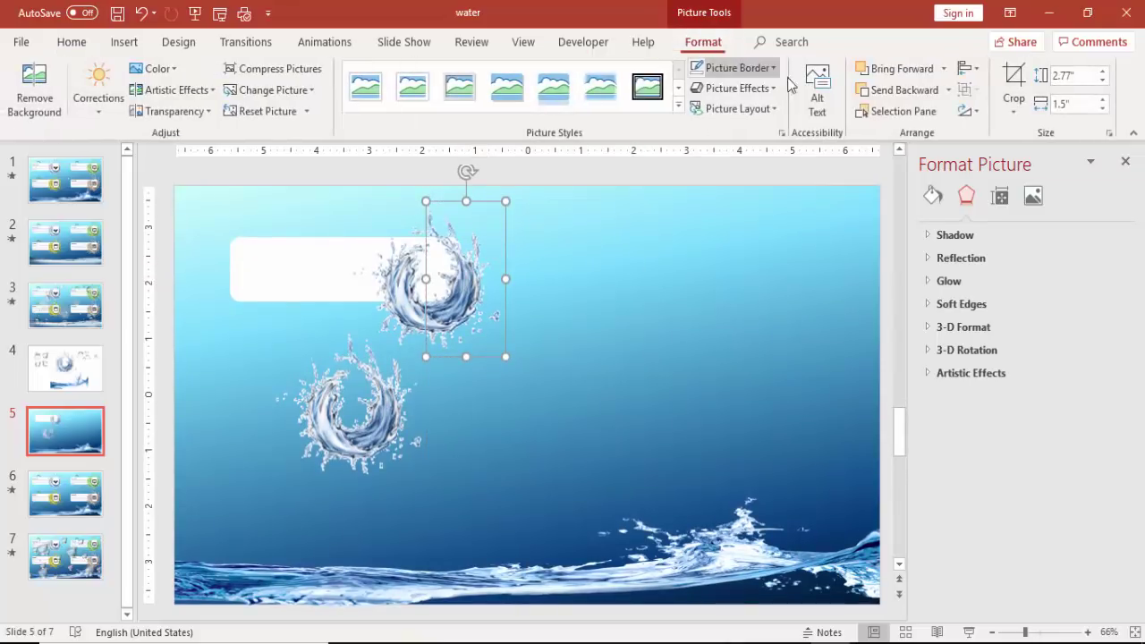
click(948, 89)
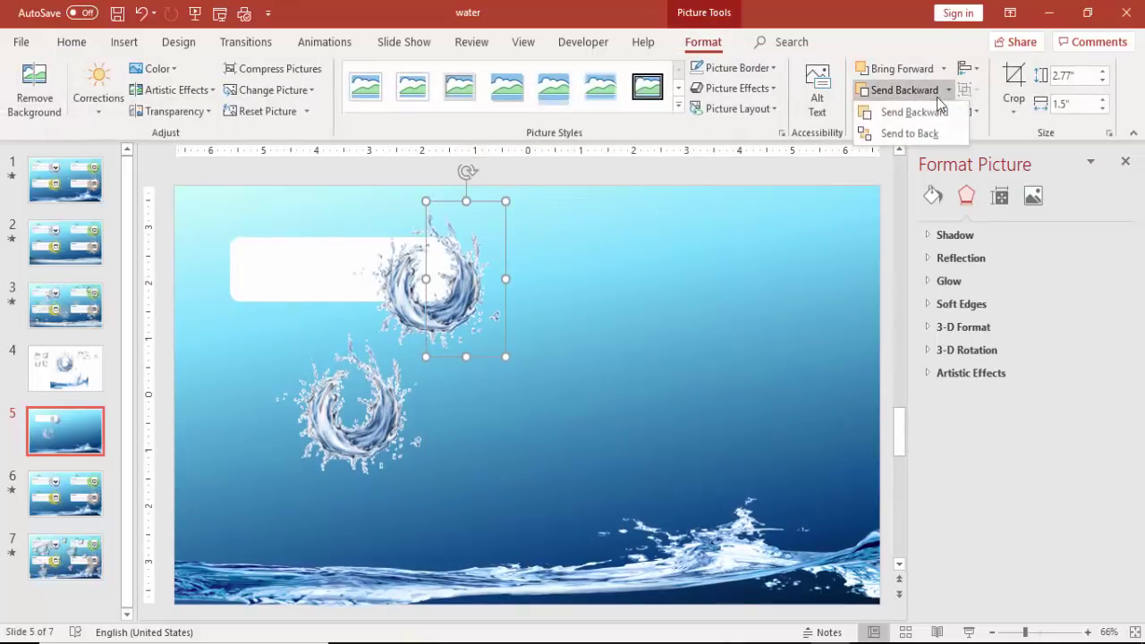
click(894, 133)
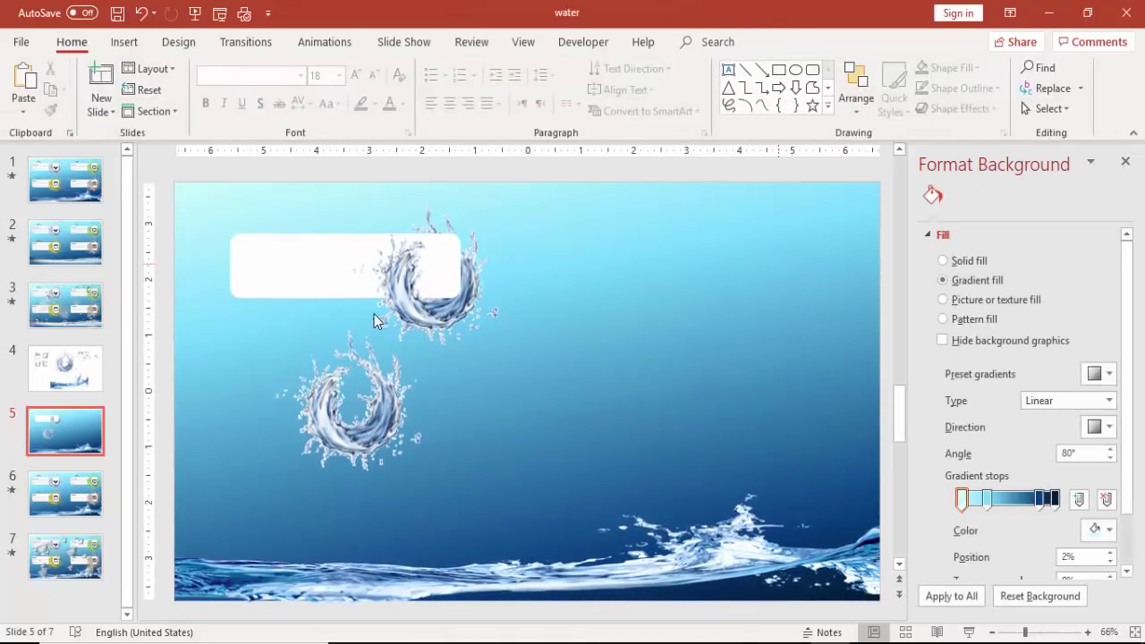
click(456, 269)
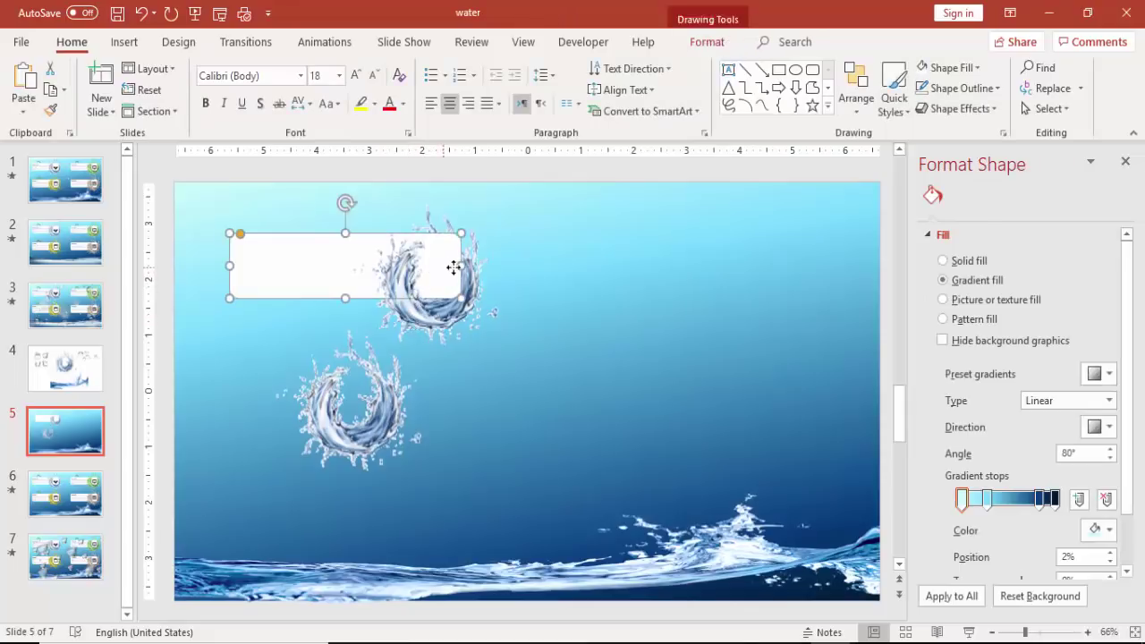
drag(467, 264, 469, 263)
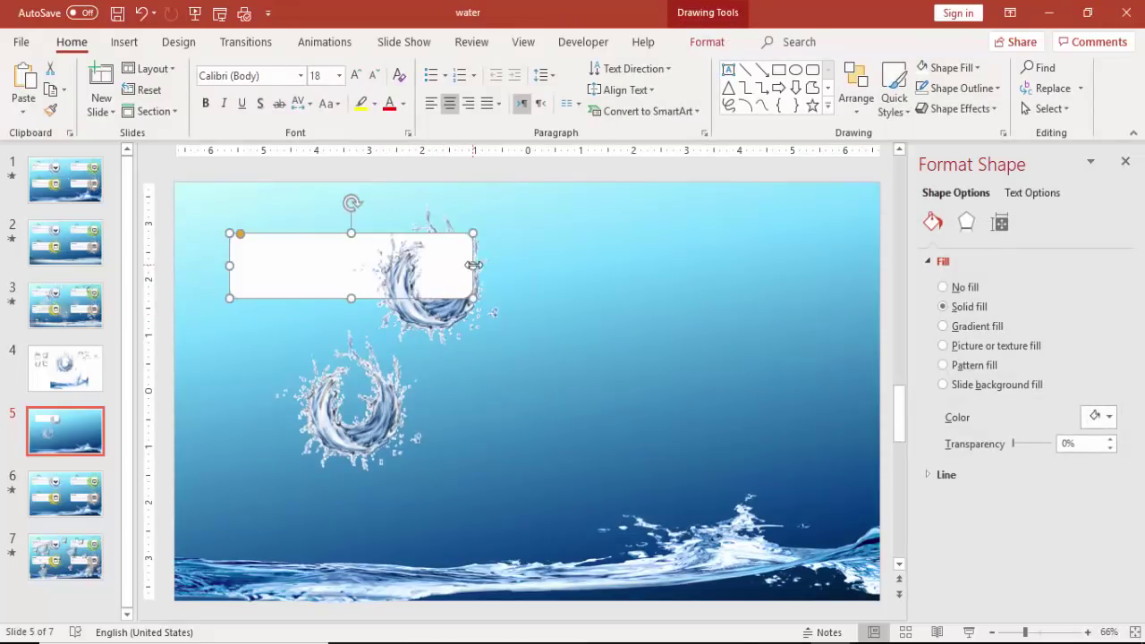
click(582, 257)
Step: Delete the lower-left swirl and narrow the white box slightly from the right
click(391, 404)
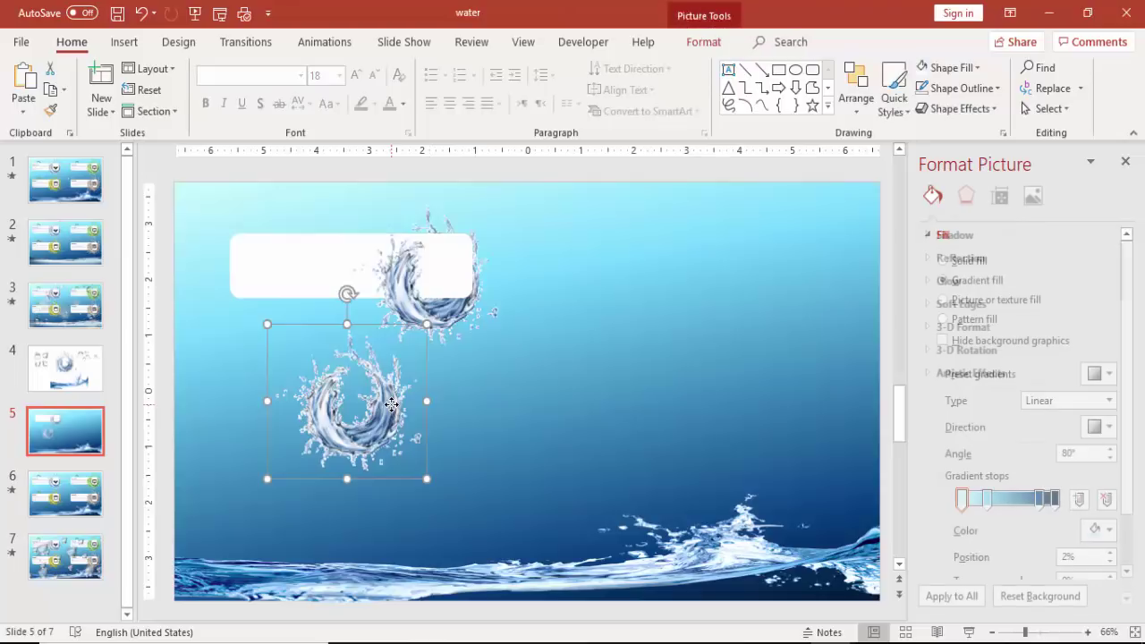
key(Delete)
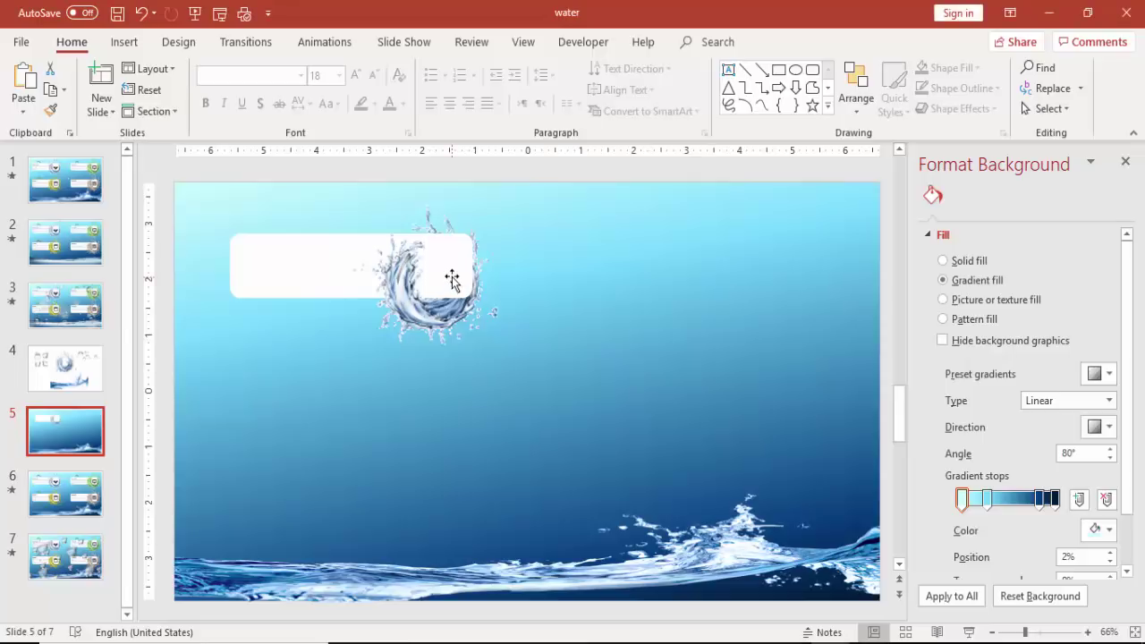
click(379, 260)
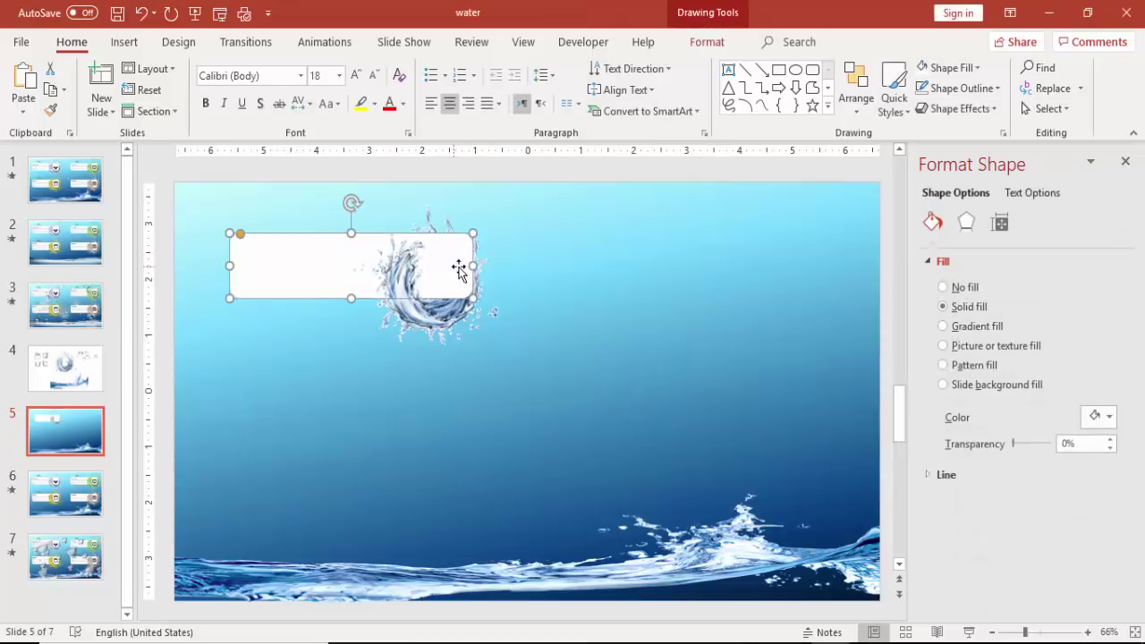
drag(474, 266, 465, 260)
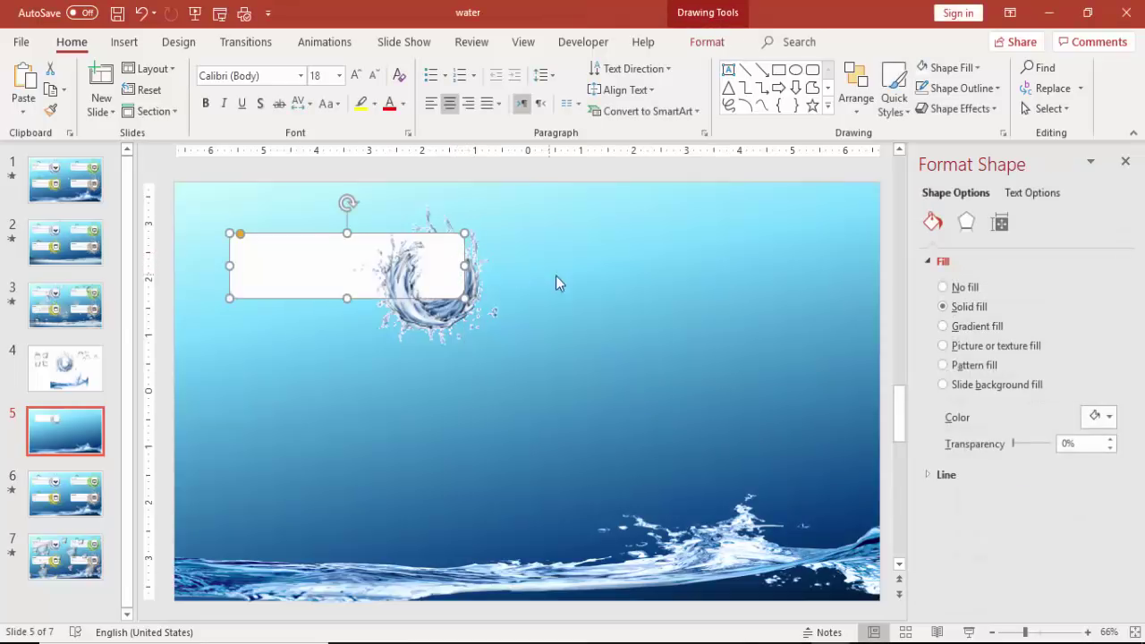
click(555, 276)
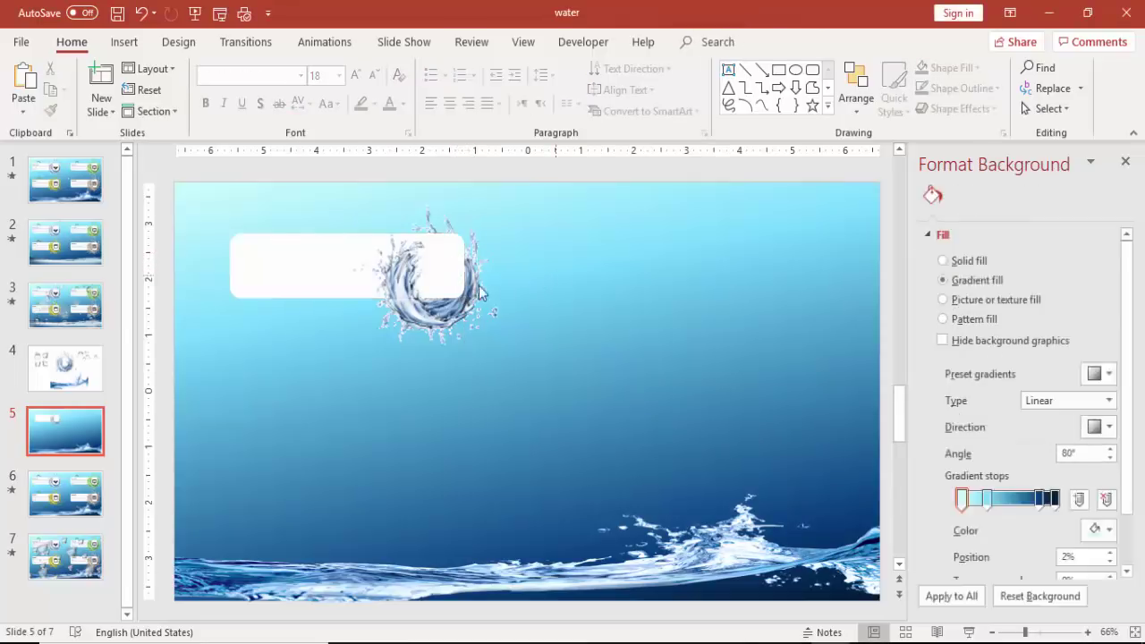
Step: Add an 'OPTION 01' text box in Oswald and move it onto the white rounded box
click(125, 42)
click(718, 94)
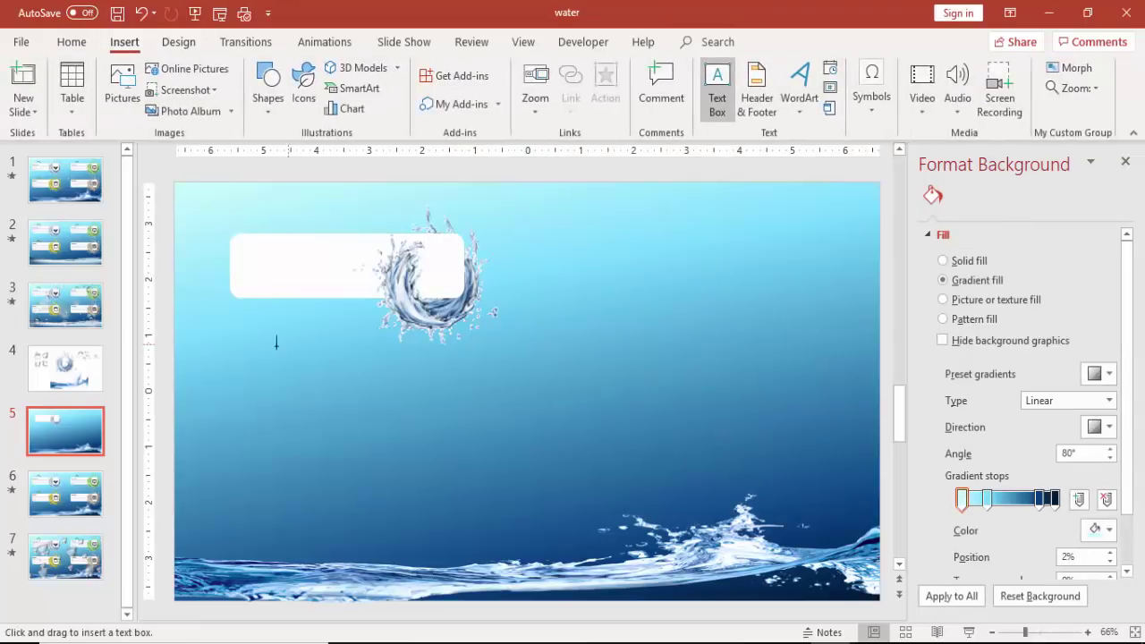
click(250, 339)
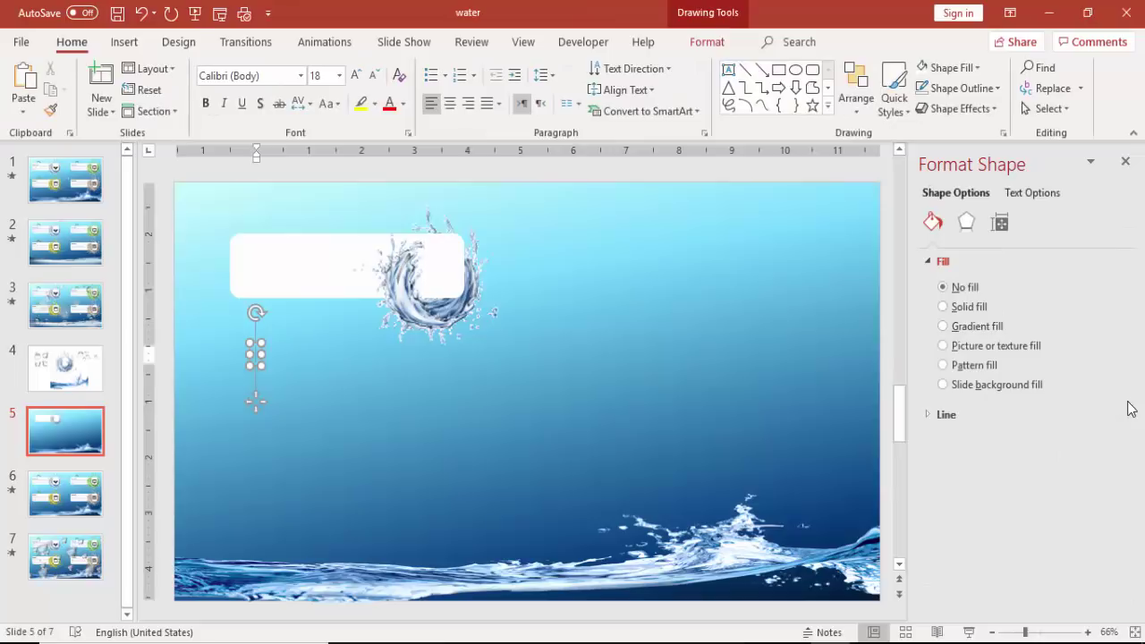
text(OPTION 01)
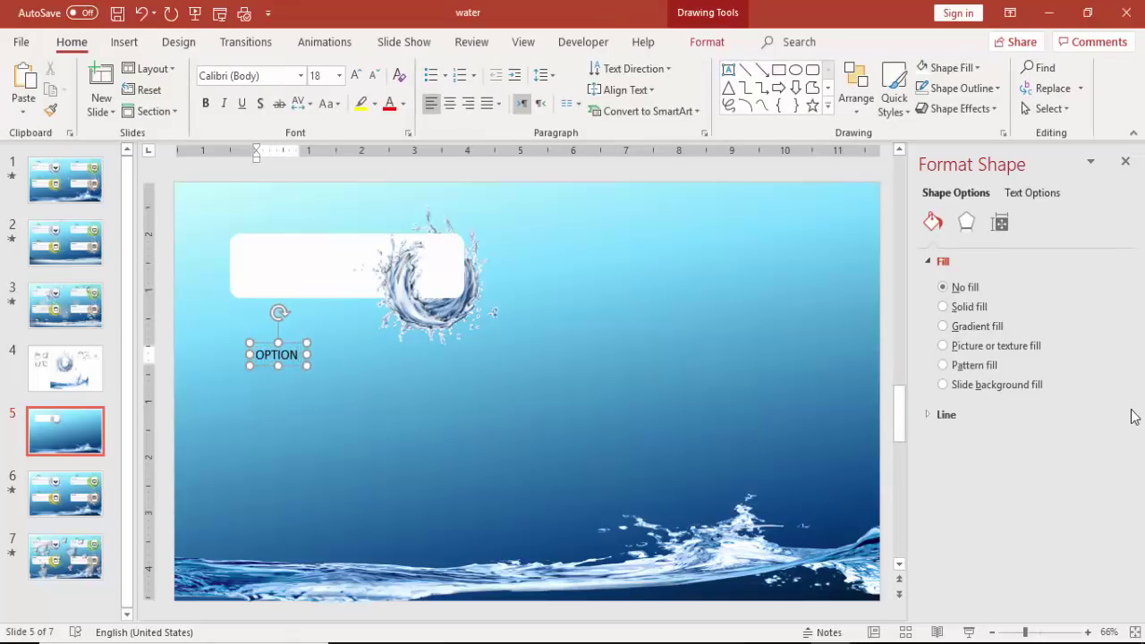
click(311, 342)
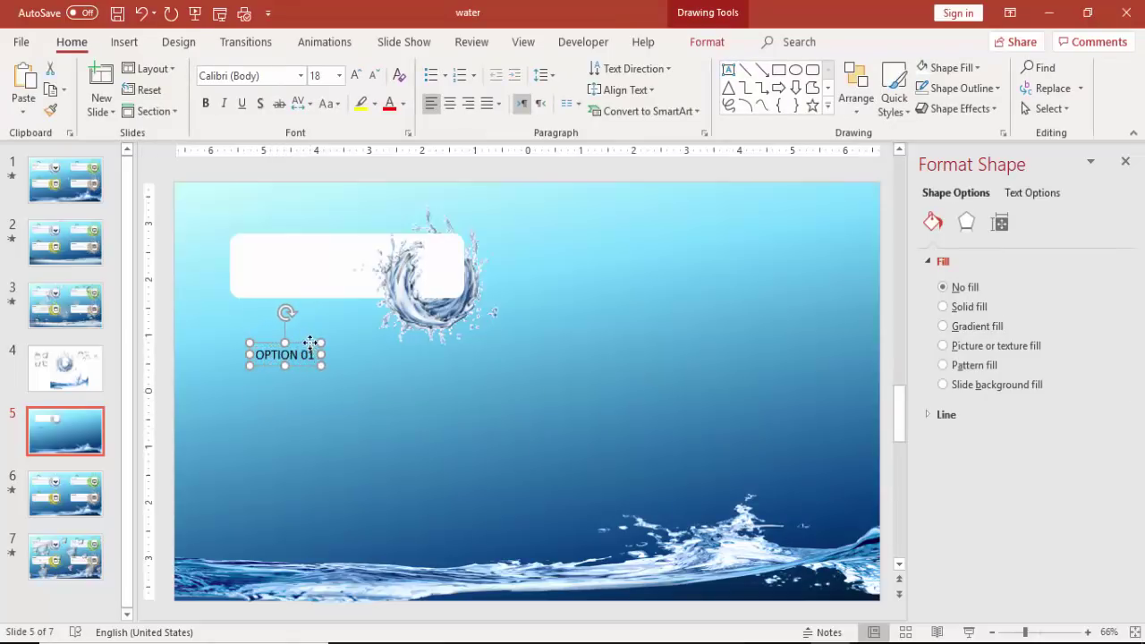
click(275, 79)
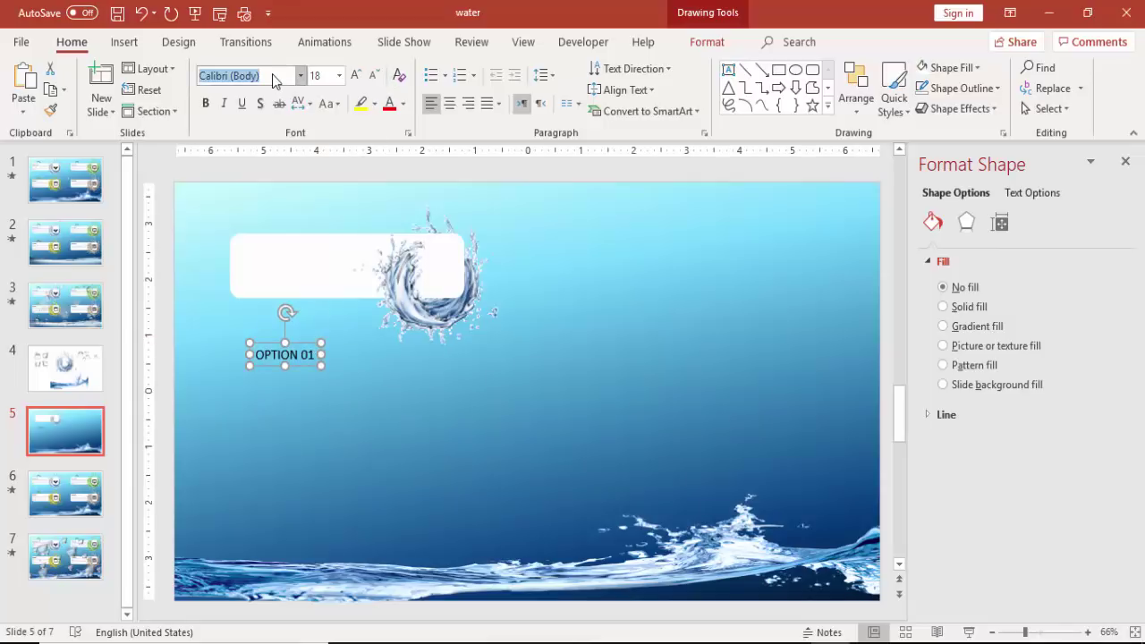
text(Oswald)
key(Return)
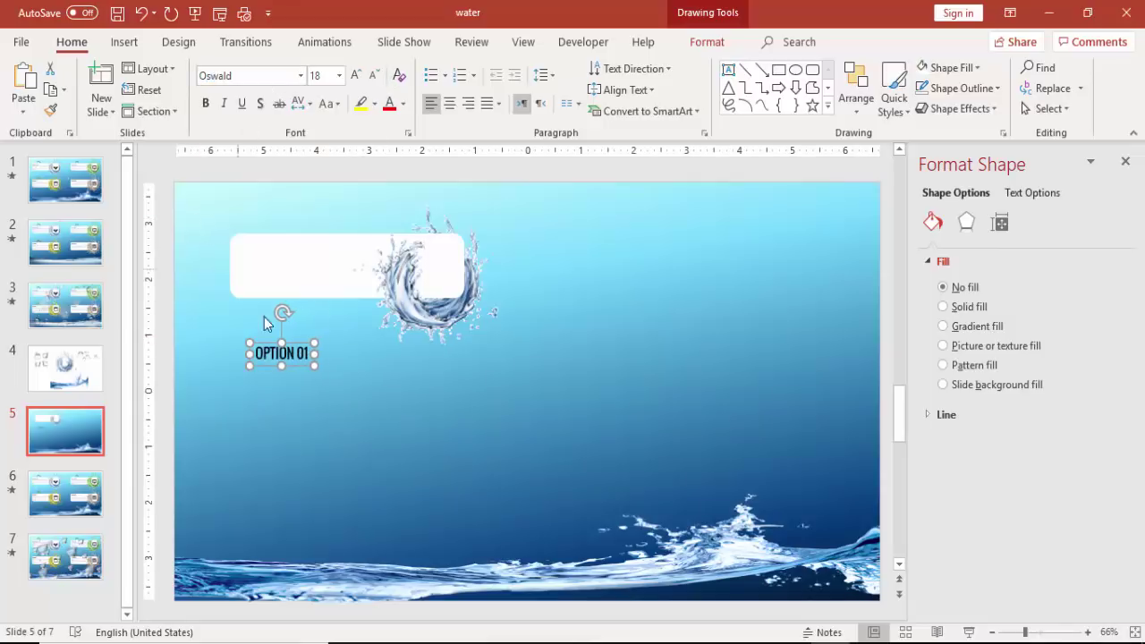
drag(300, 340, 284, 234)
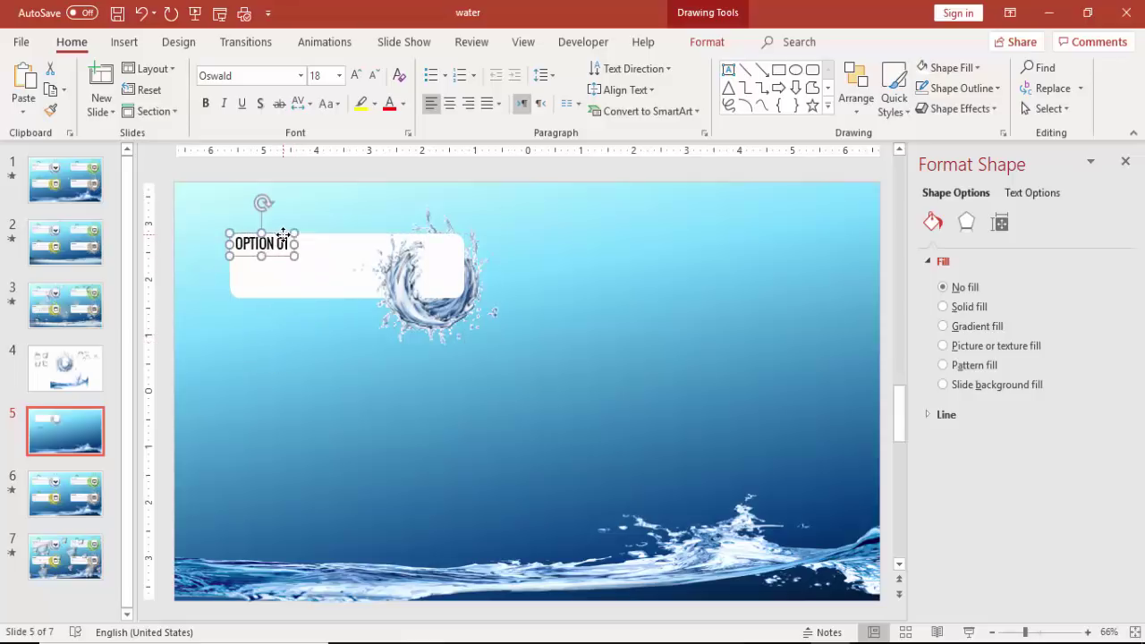
Step: Colour the OPTION 01 title with the splash's grey-blue using the eyedropper
click(706, 42)
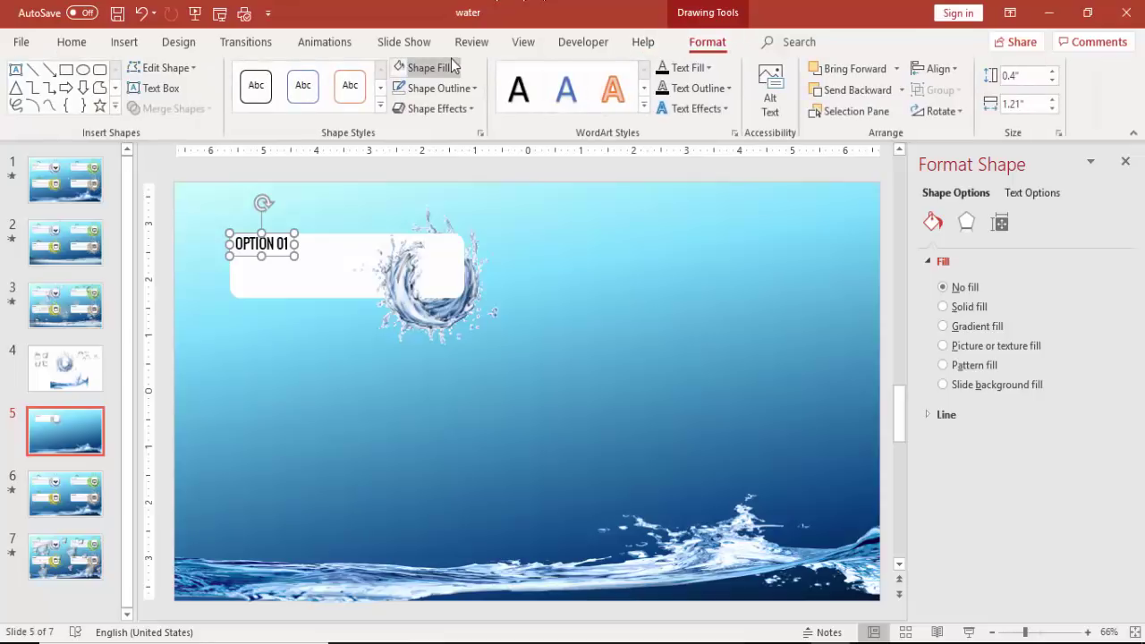
click(71, 42)
click(404, 105)
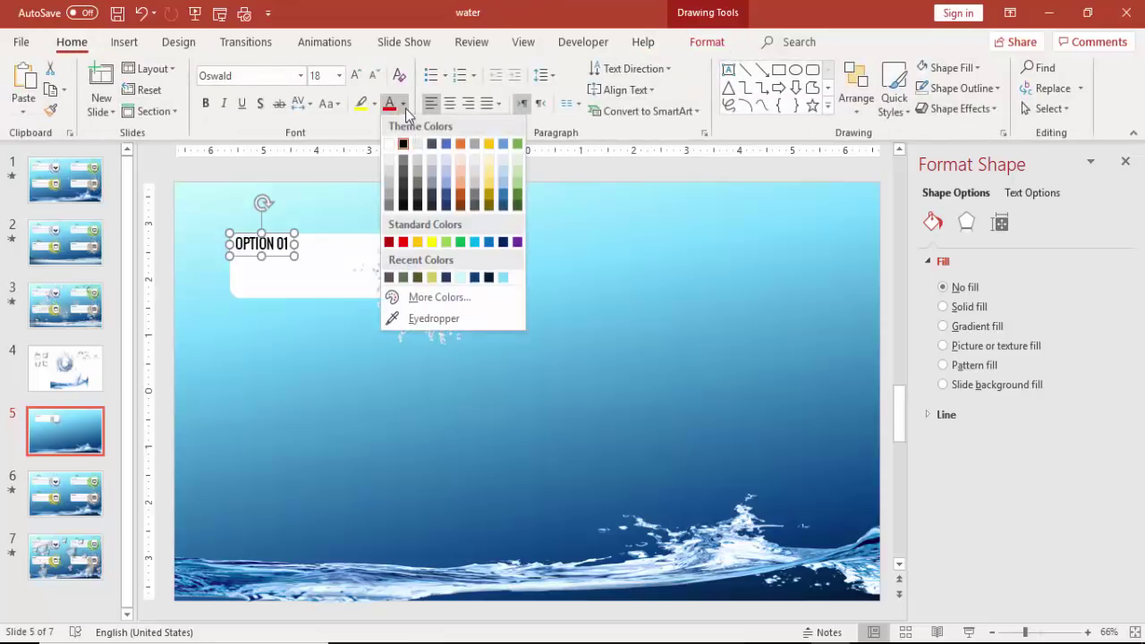
click(436, 316)
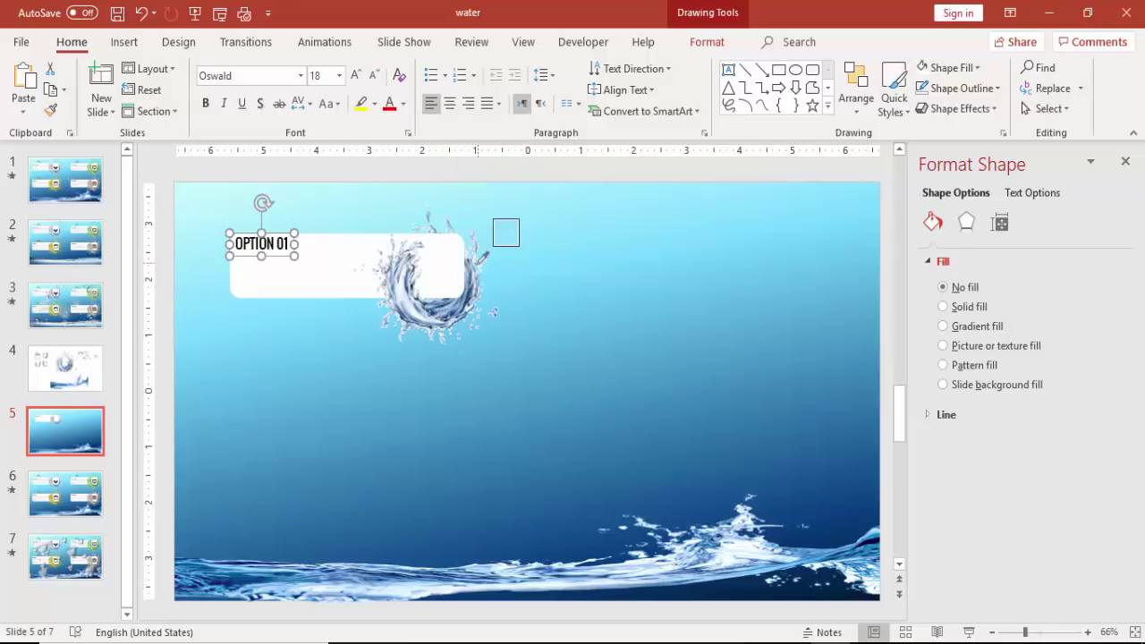
click(500, 265)
click(618, 211)
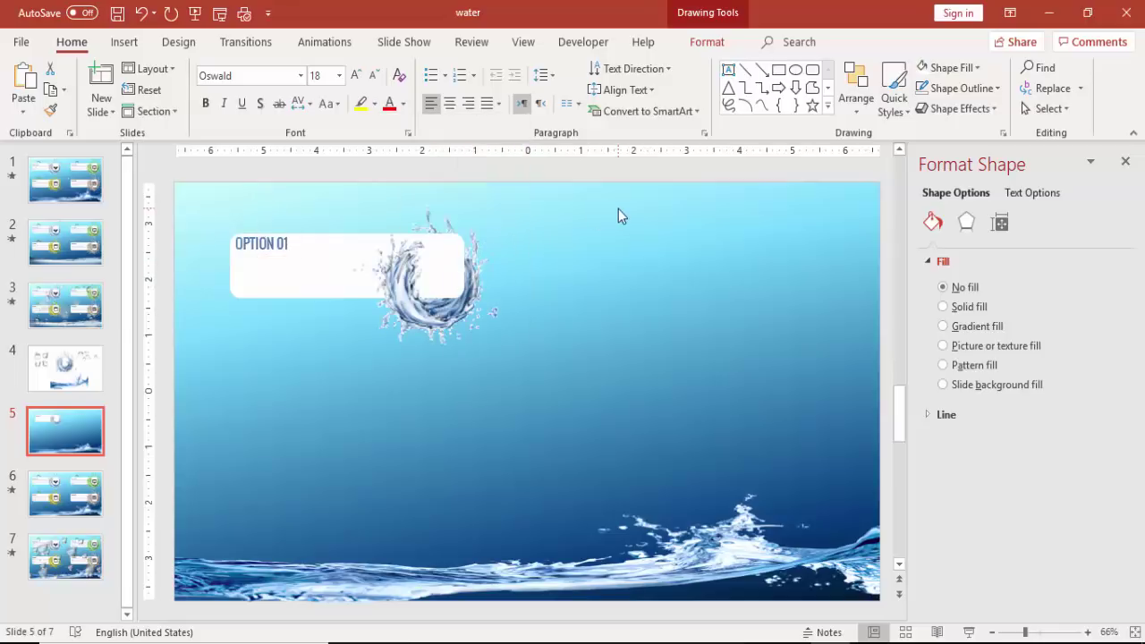
Step: Add a text box with an =lorem(1) paragraph and delete its last sentence
click(124, 42)
click(716, 99)
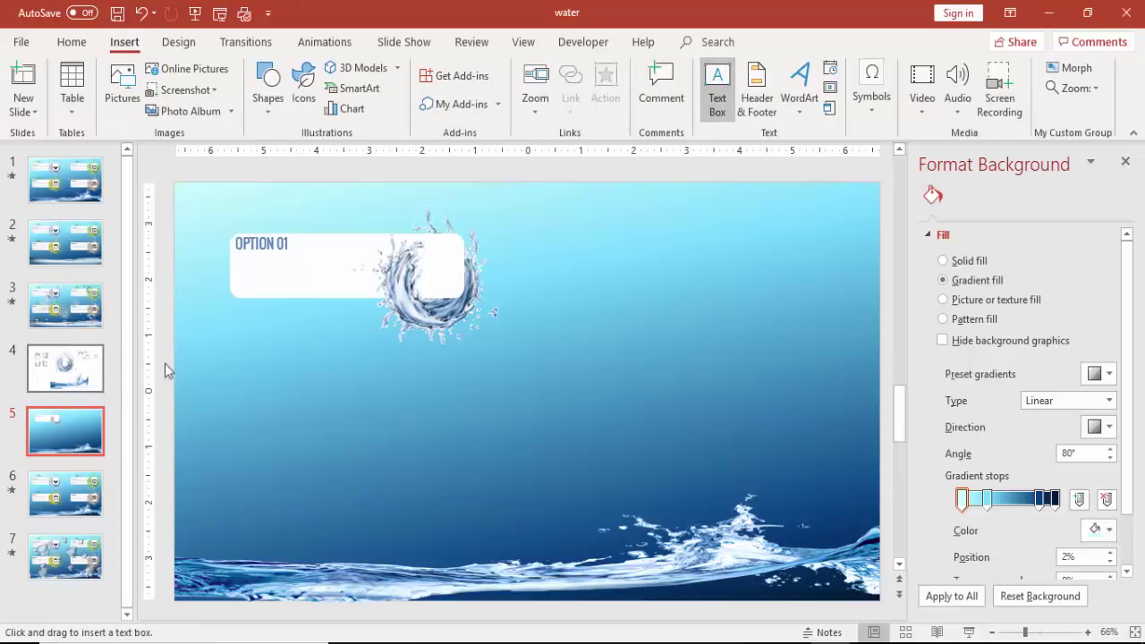
mouse_move(230, 328)
mouse_down()
mouse_move(312, 368)
mouse_move(410, 385)
mouse_up()
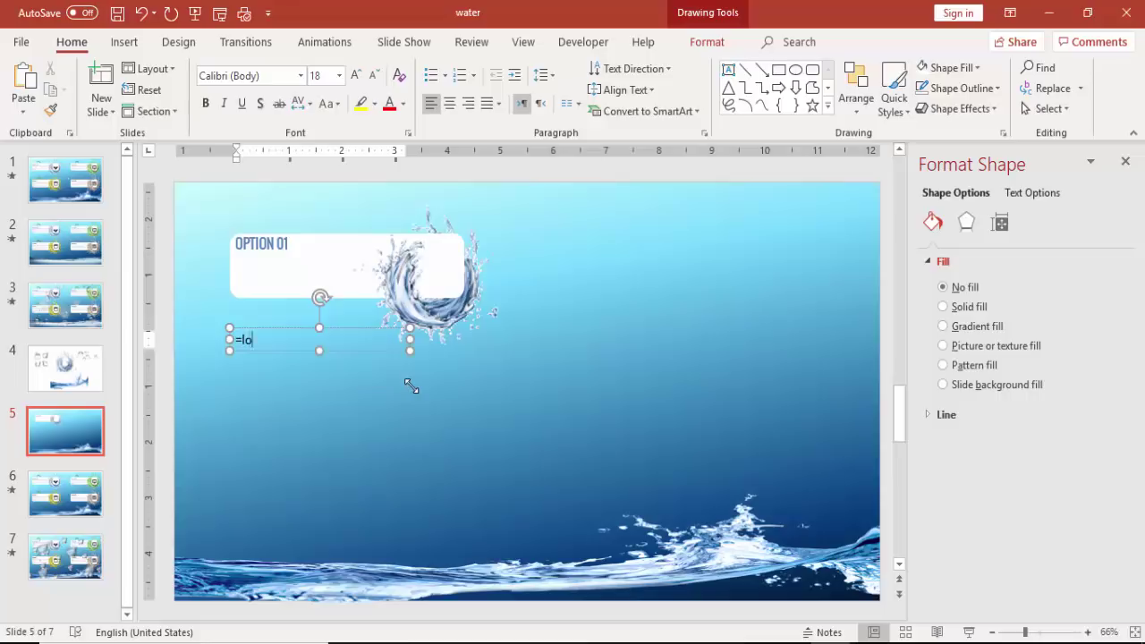
text(=lorem(1))
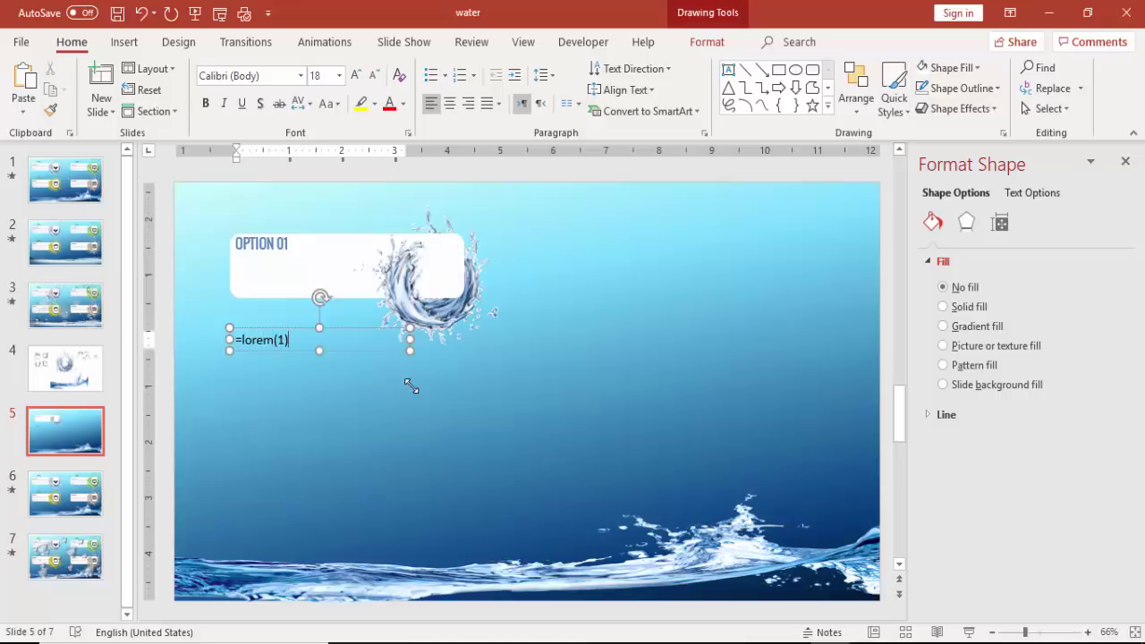
key(Return)
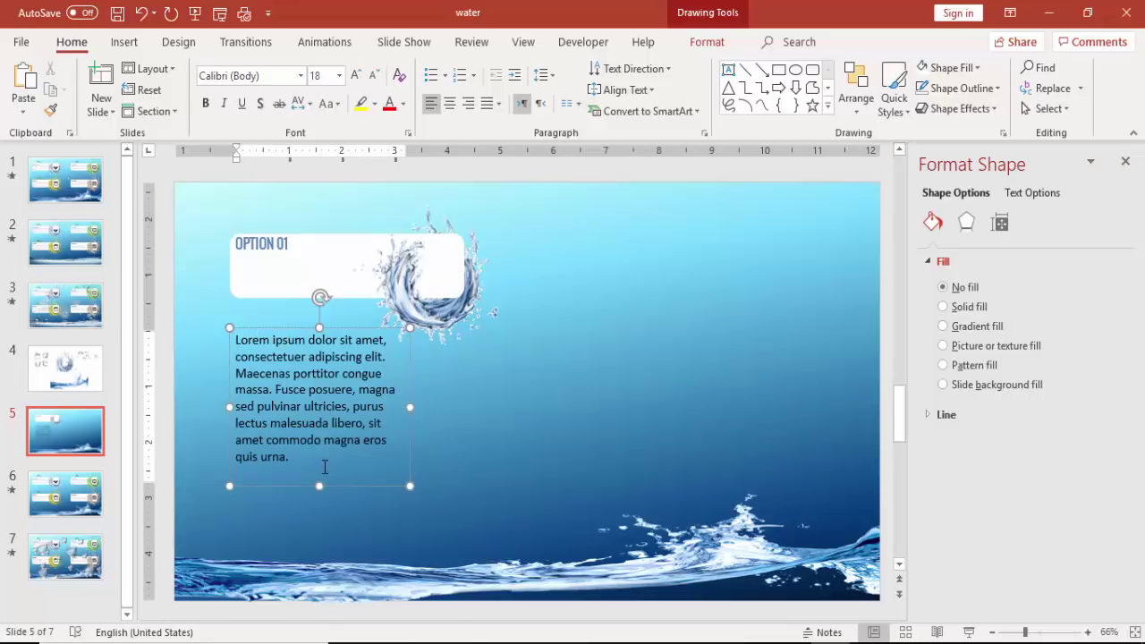
drag(317, 460, 241, 427)
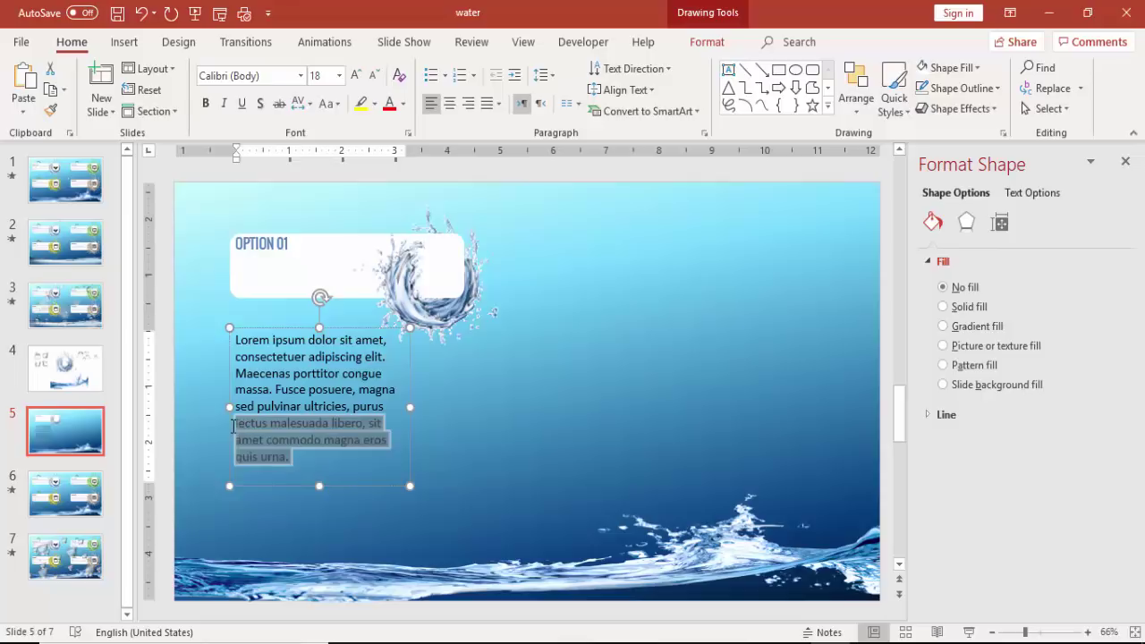
key(BackSpace)
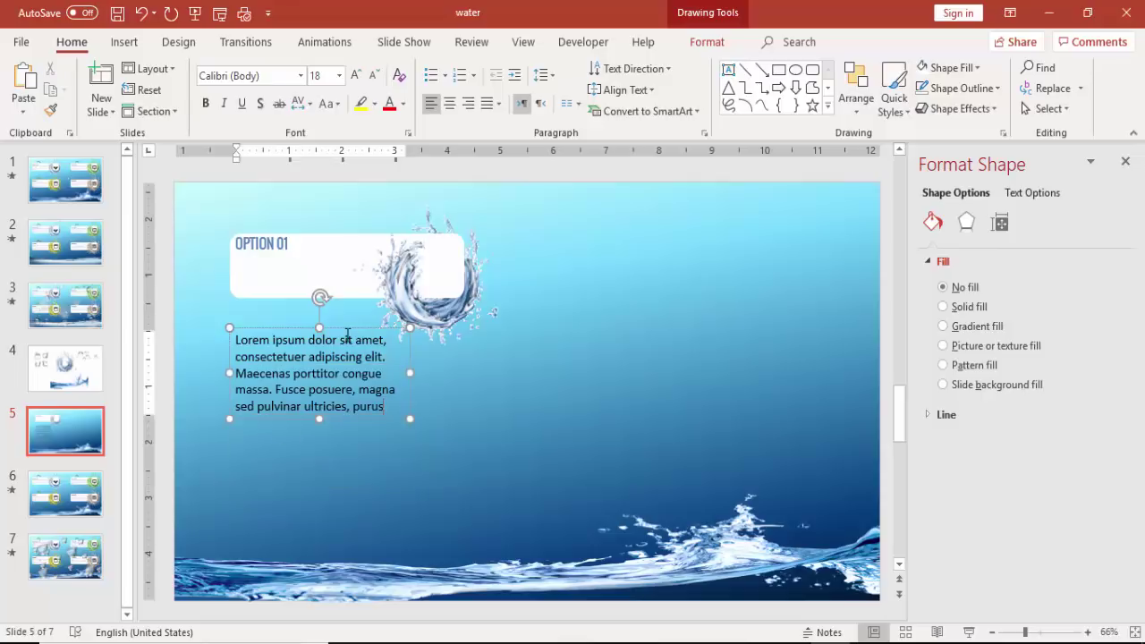
Step: Move the paragraph under OPTION 01, make it light-coloured 11 pt, and narrow its box
drag(345, 330, 340, 247)
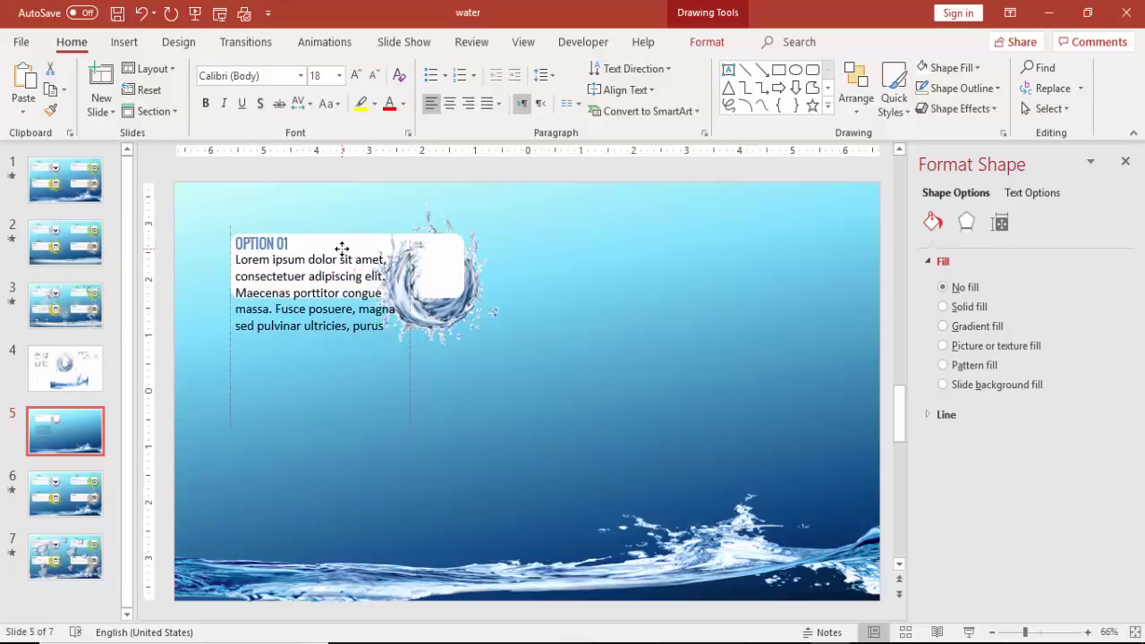
click(404, 103)
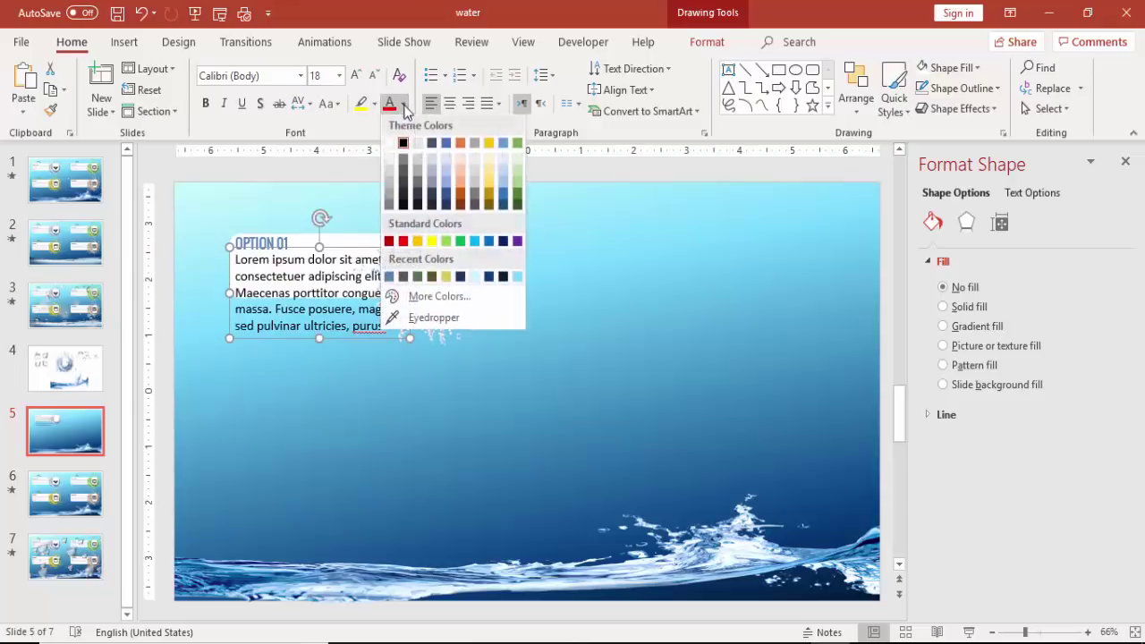
click(391, 179)
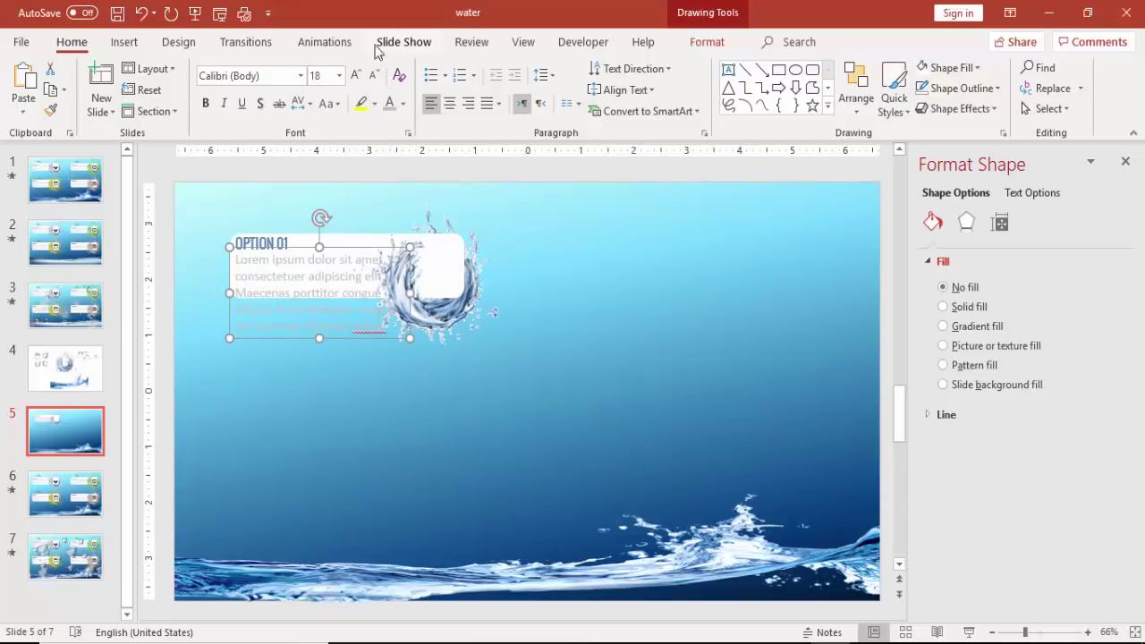
click(376, 74)
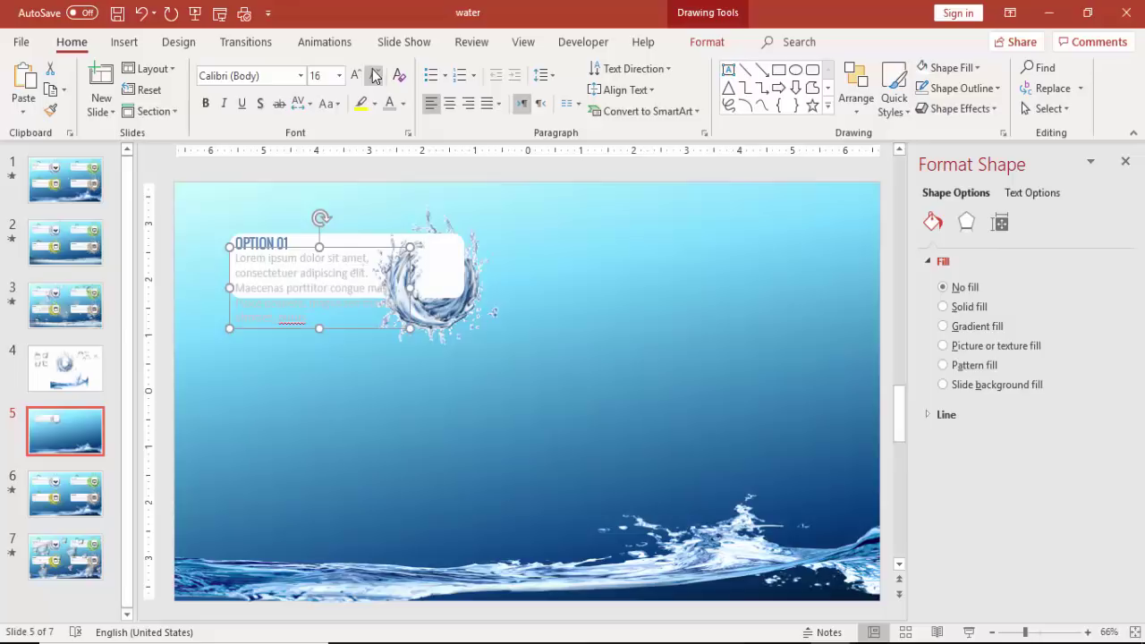
click(376, 74)
click(376, 75)
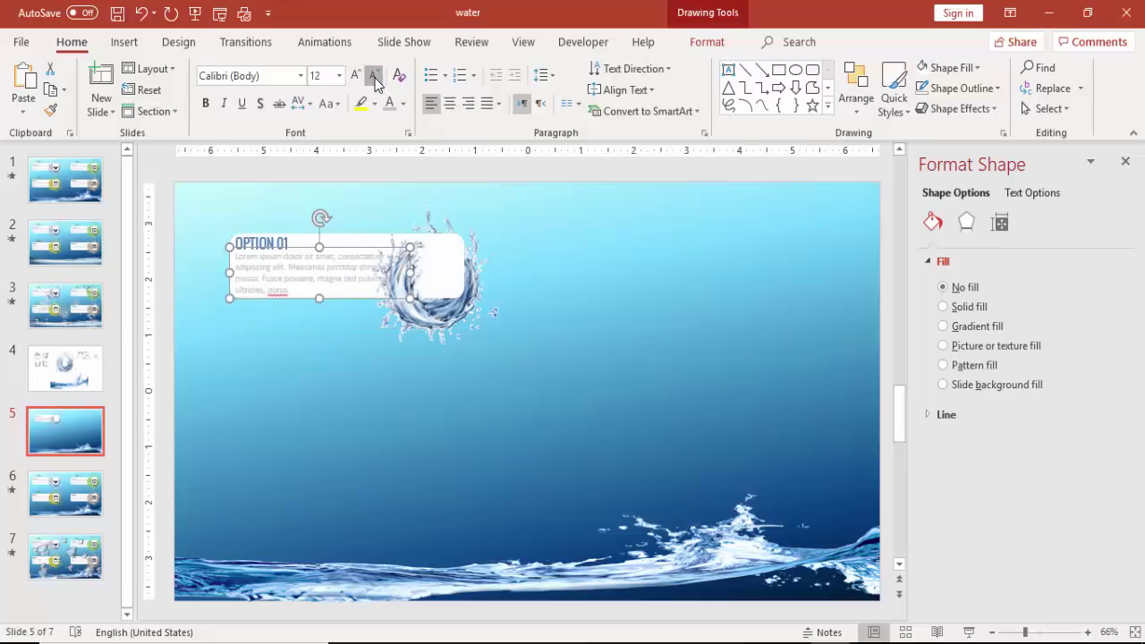
click(375, 76)
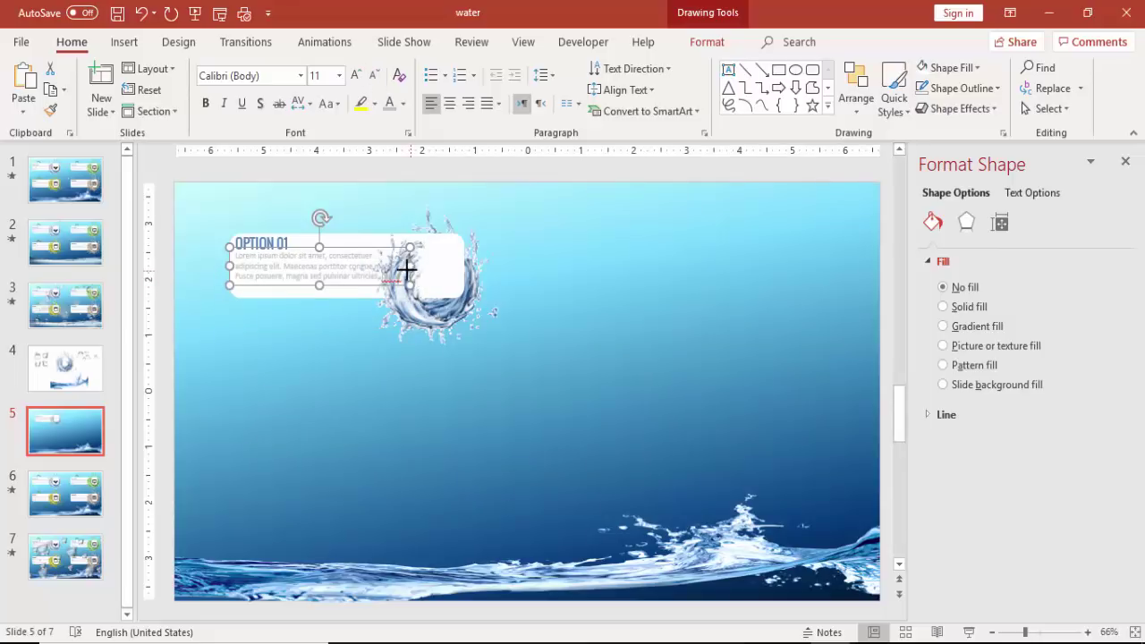
drag(407, 266, 363, 250)
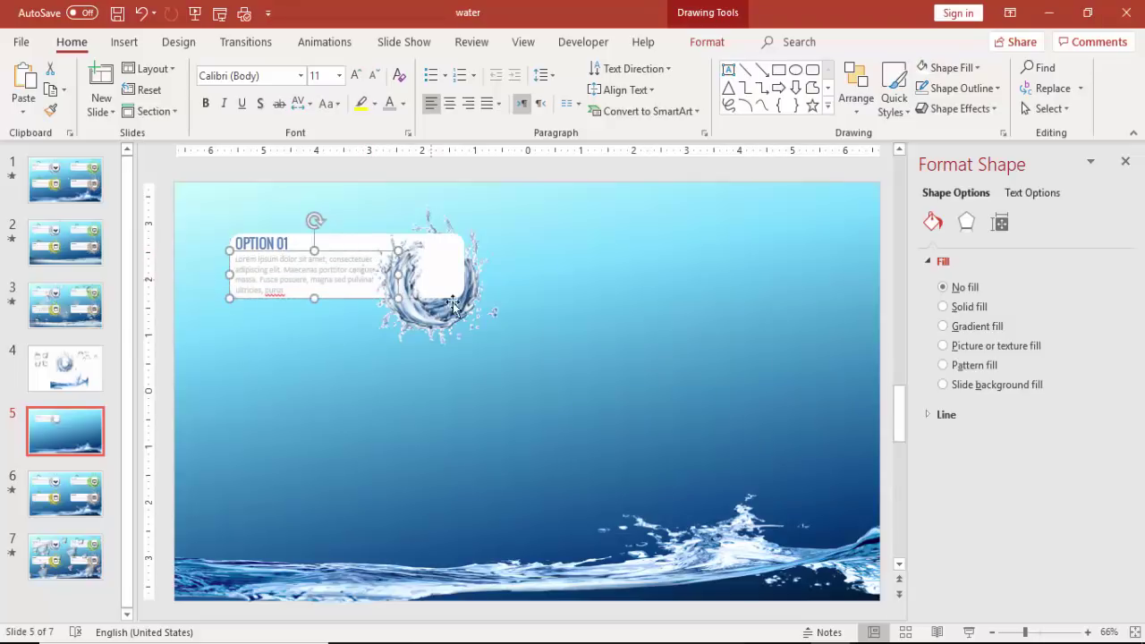
Step: Group the OPTION 01 title, paragraph and splash, then copy it into a two-by-two grid
shift+click(267, 244)
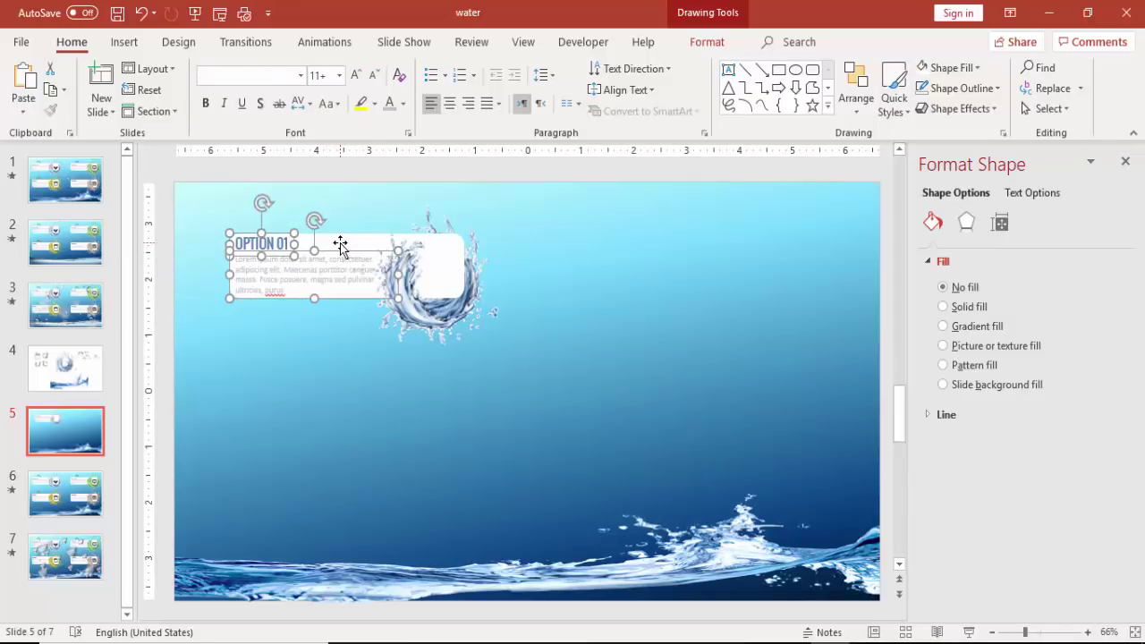
shift+click(474, 283)
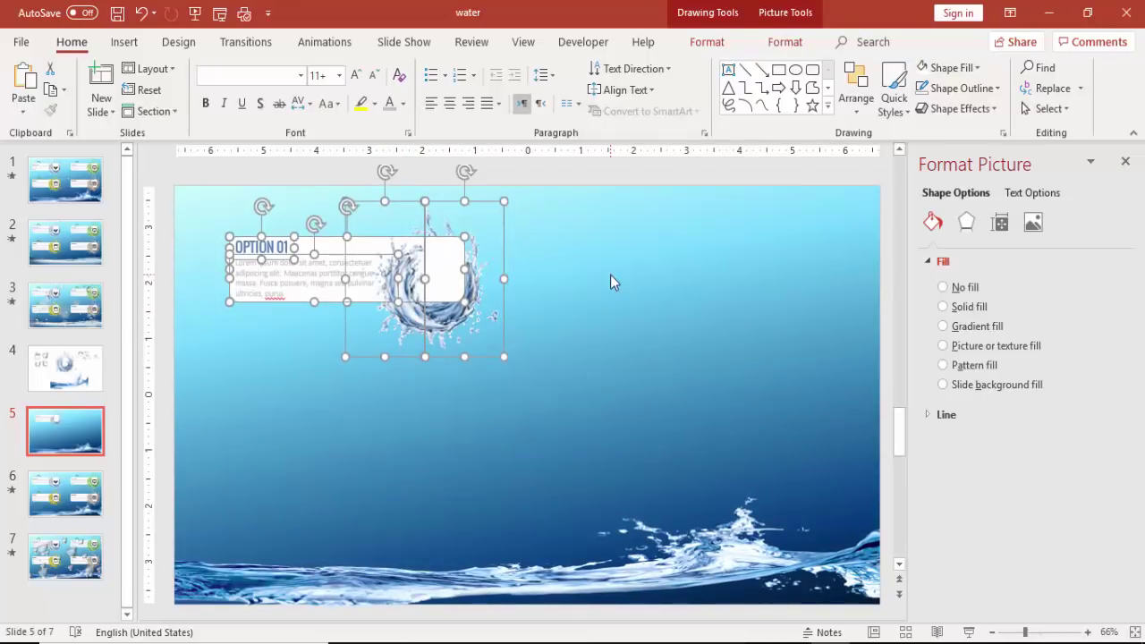
key(ctrl+g)
drag(440, 262, 428, 391)
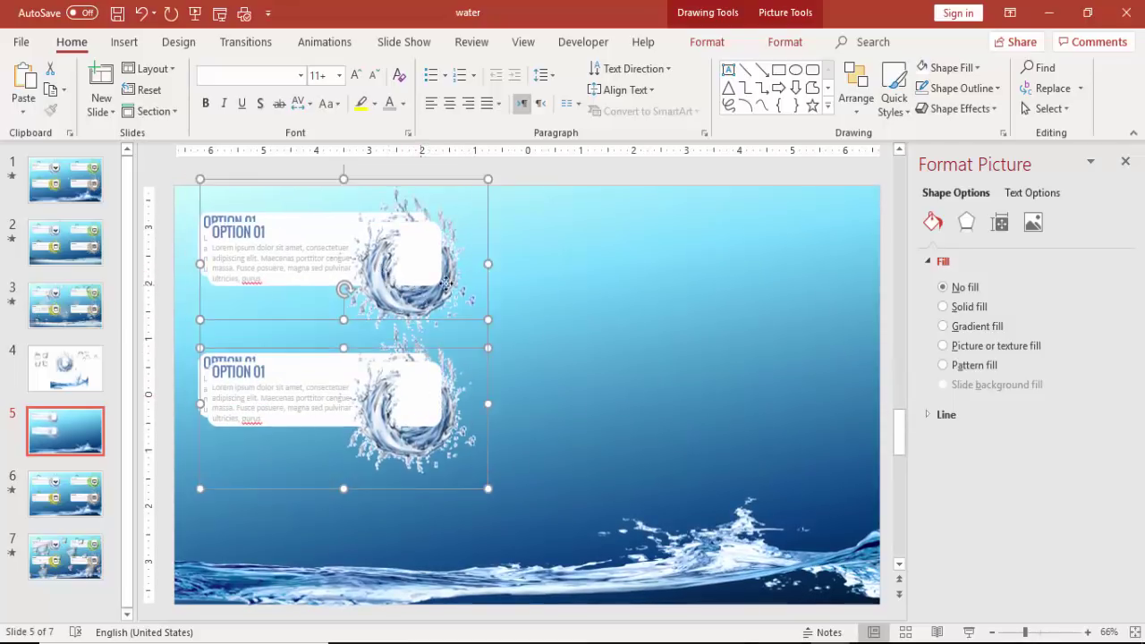
drag(381, 270, 766, 276)
Step: Shift both left OPTION 01 cards slightly right to align with the right pair, then zoom to 142%
click(358, 243)
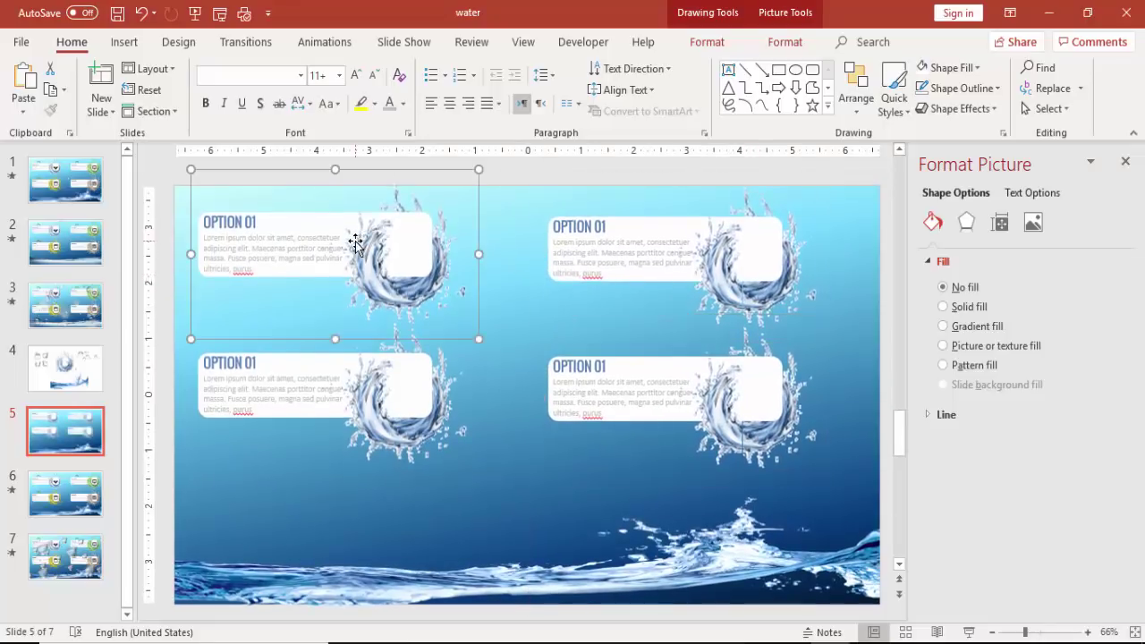
click(327, 380)
drag(298, 376, 344, 386)
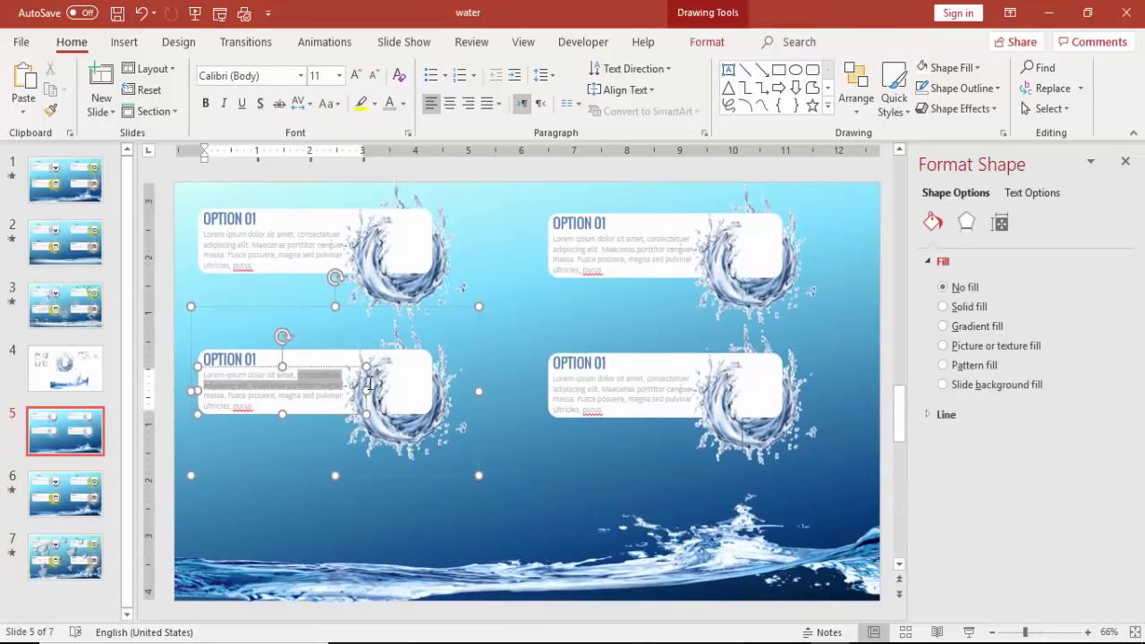
click(417, 391)
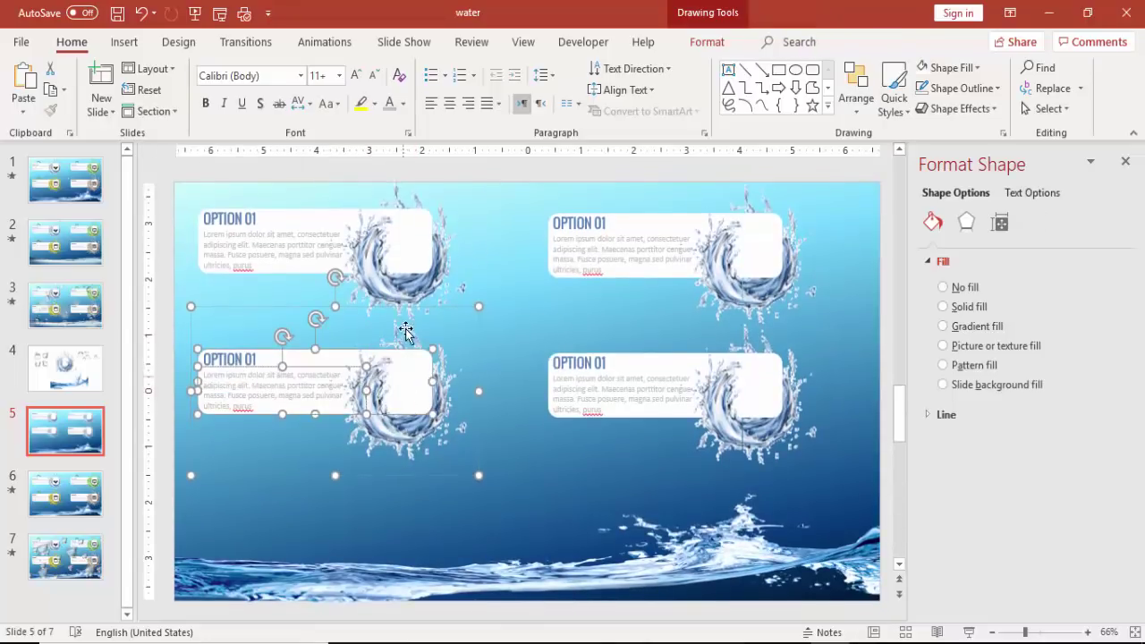
shift+click(418, 258)
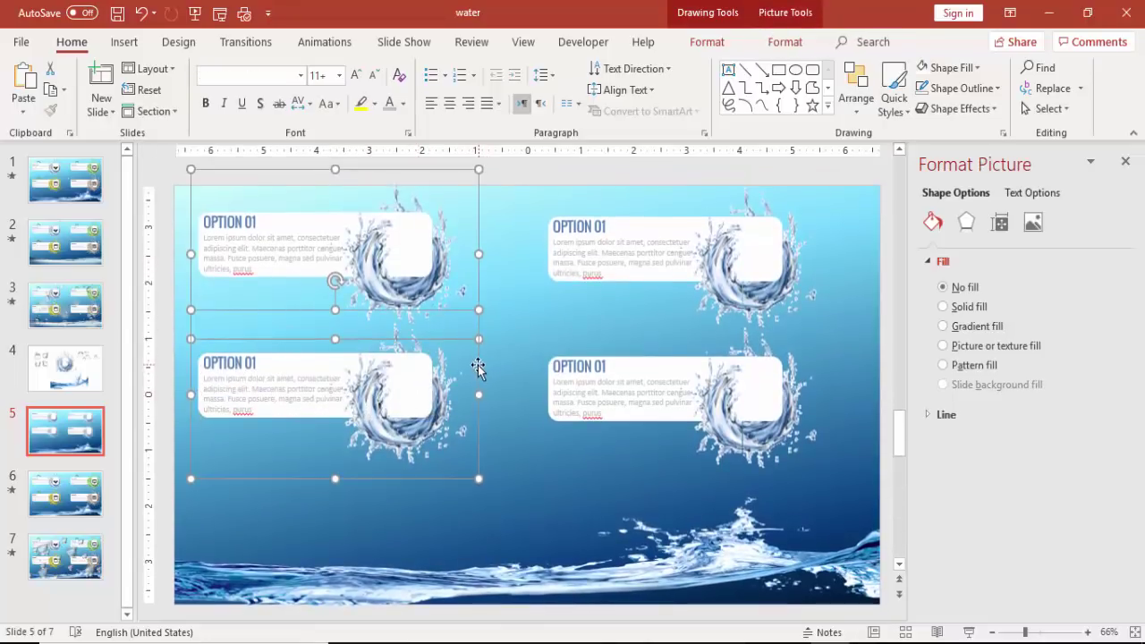
drag(475, 363, 501, 363)
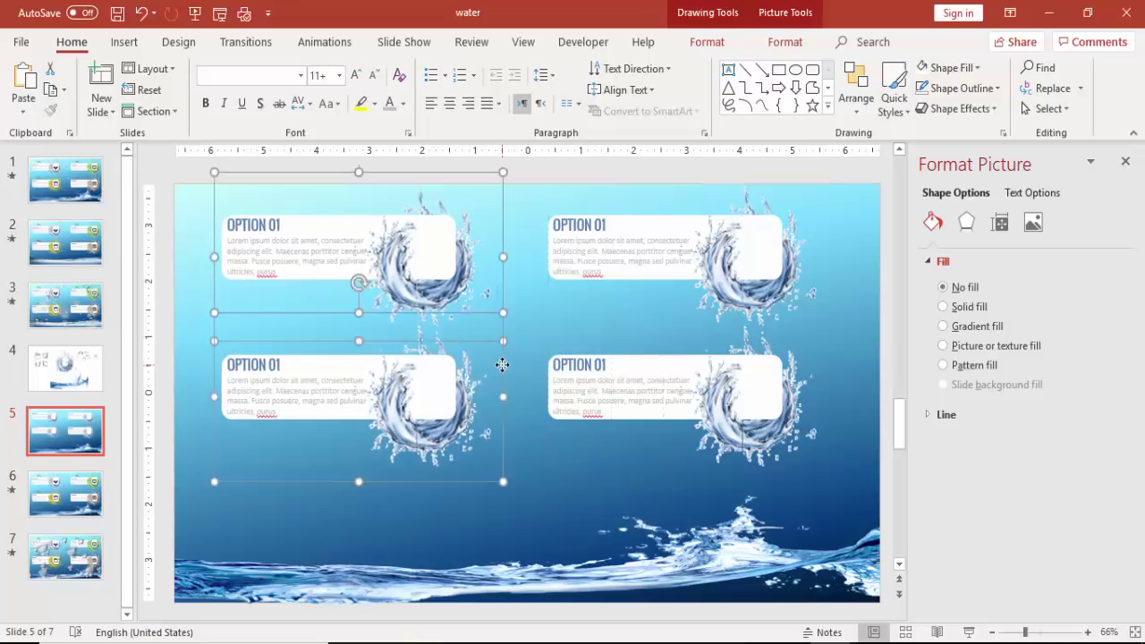
click(816, 324)
click(818, 297)
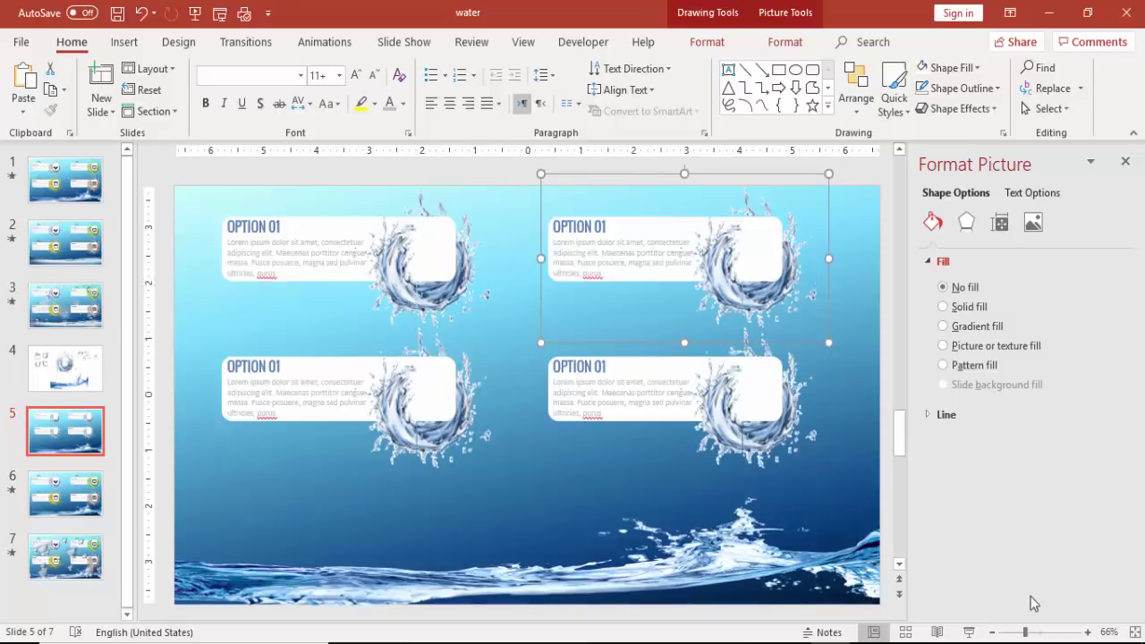
click(1040, 632)
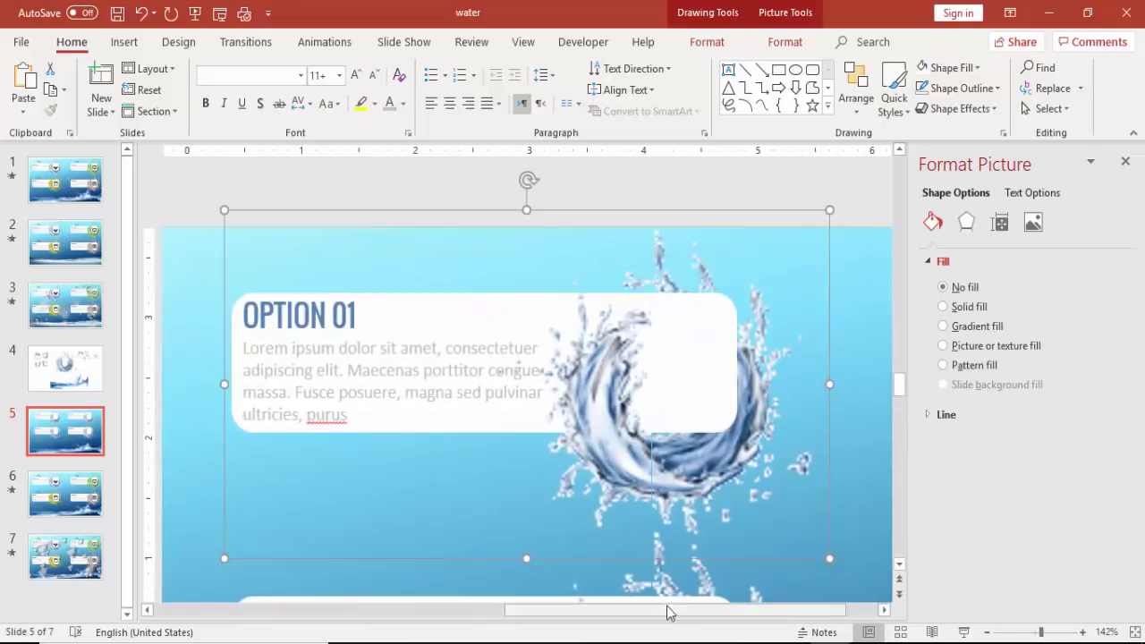
Step: Zoom in and nudge the lower-left swirl picture slightly left to close its gap
drag(528, 616, 392, 606)
click(288, 471)
click(284, 465)
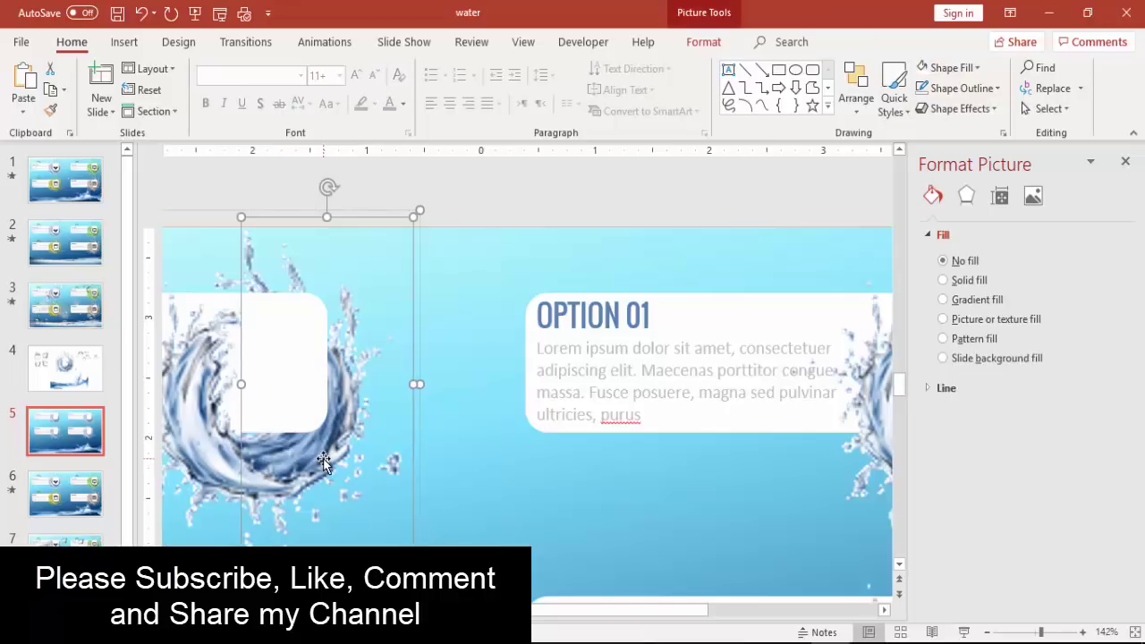
click(449, 463)
scroll(449, 463, down, 3)
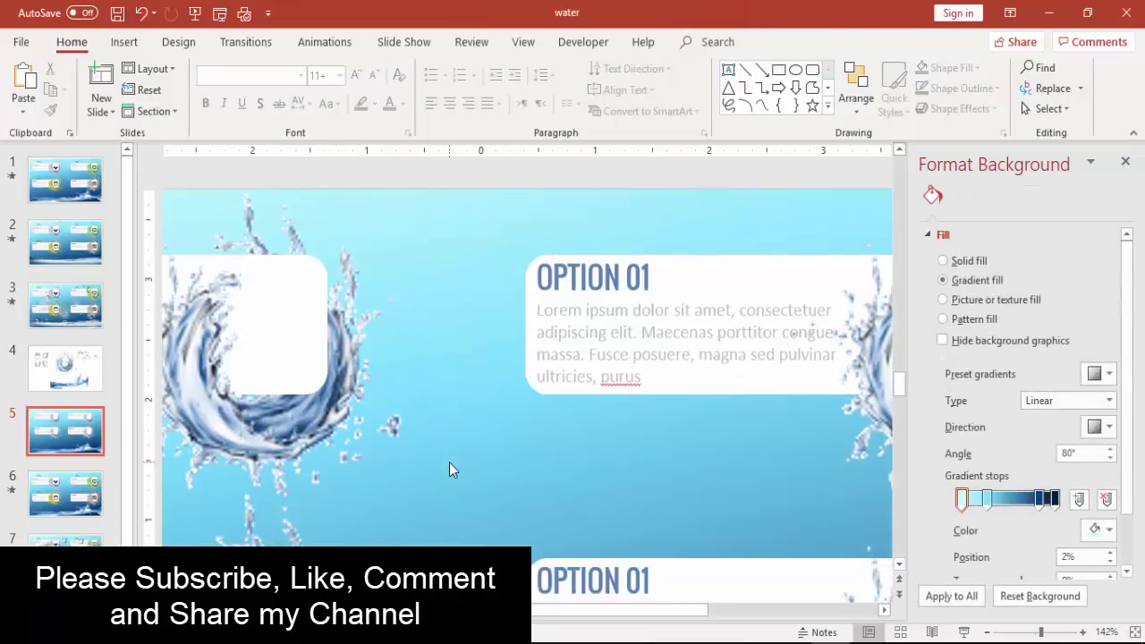
scroll(441, 466, down, 5)
click(310, 534)
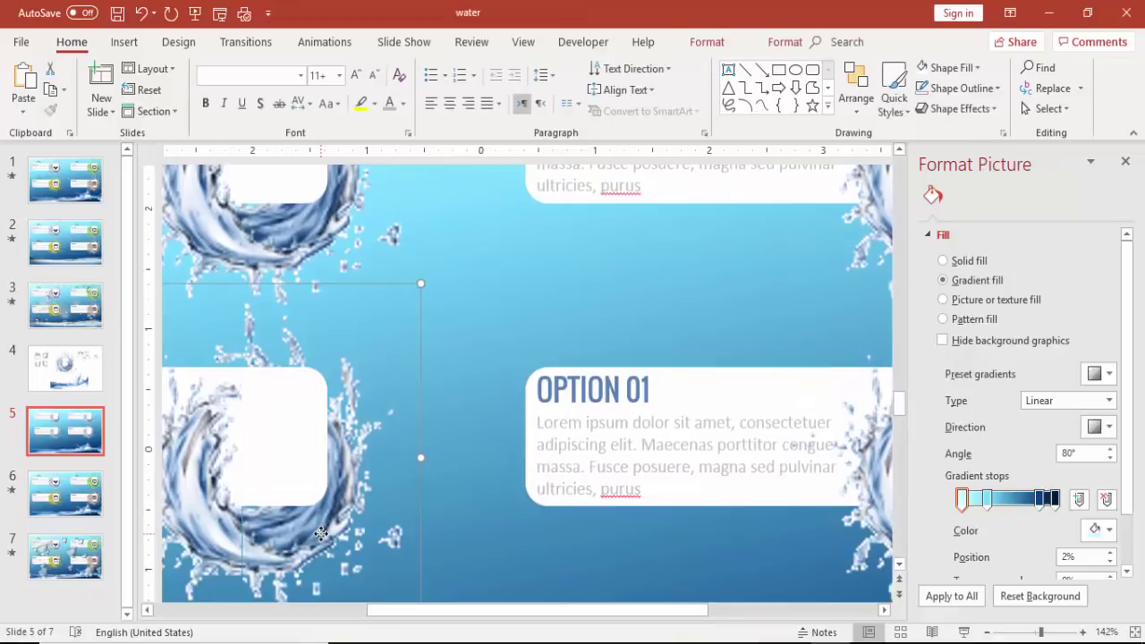
key(ctrl+Left)
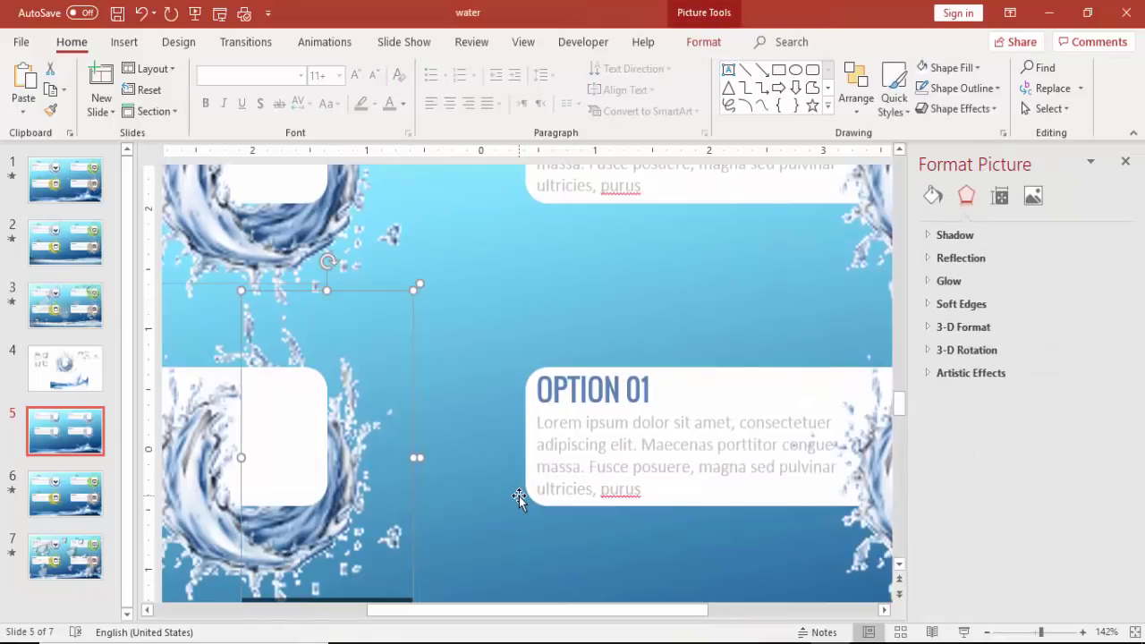
click(495, 498)
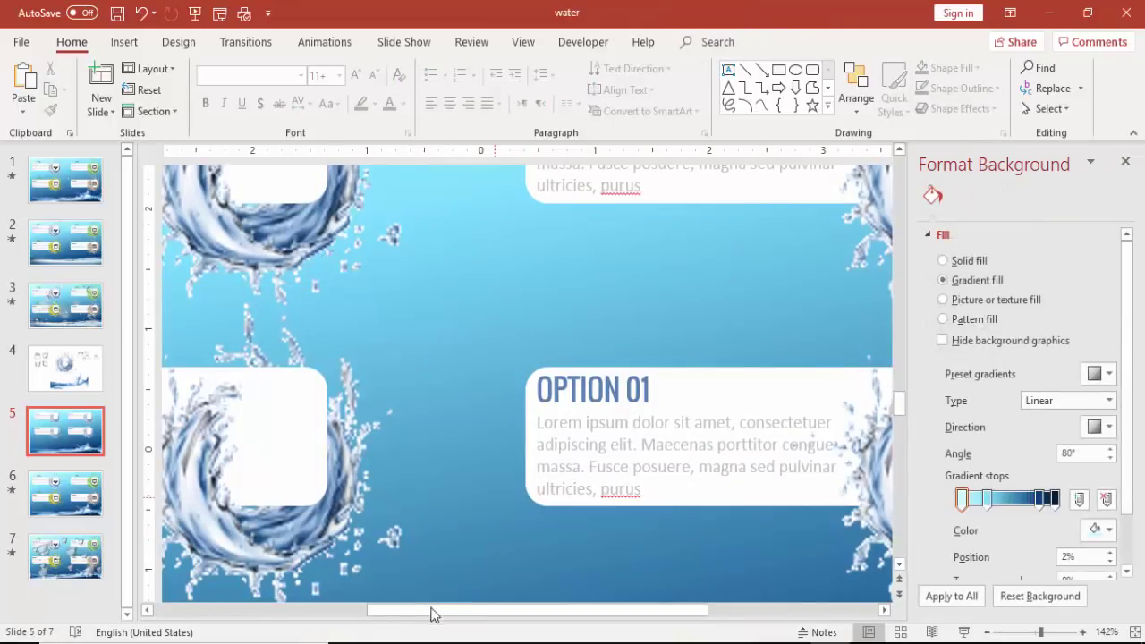
Step: Nudge the other lower swirl half and the upper swirl half left, then zoom back out to 70%
drag(388, 612, 530, 617)
click(730, 539)
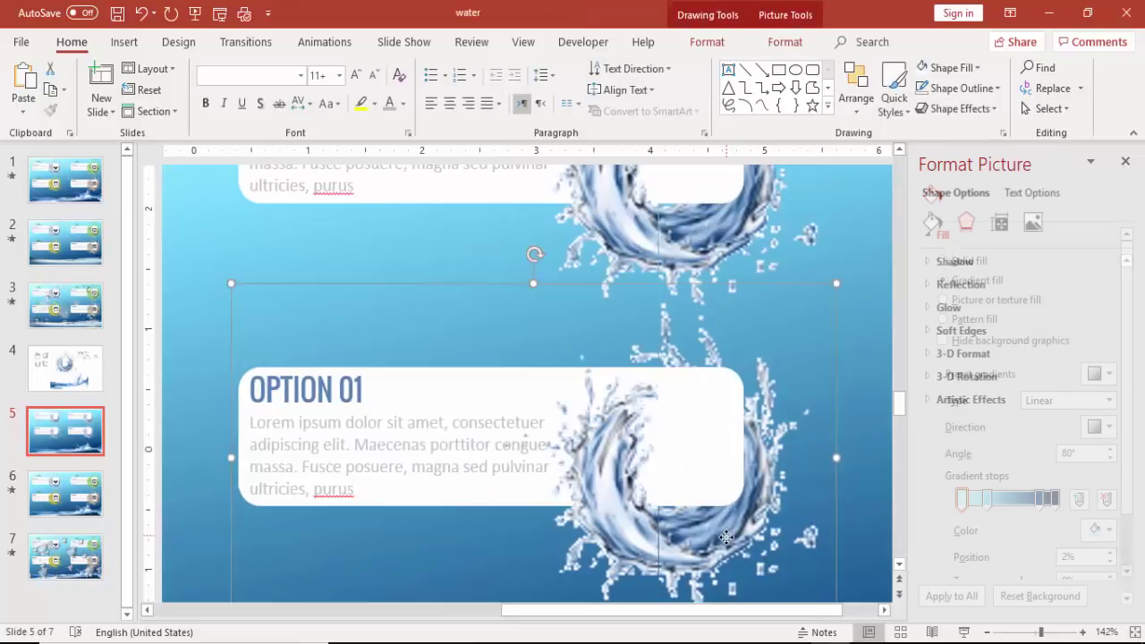
key(ctrl+Left)
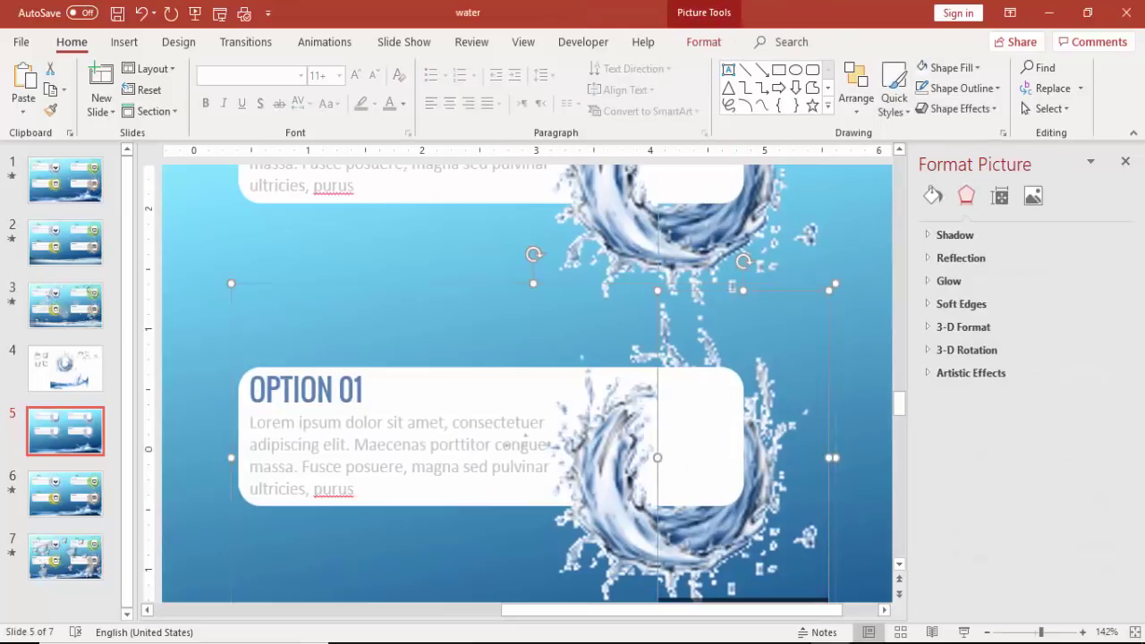
key(ctrl+Left)
key(Tab)
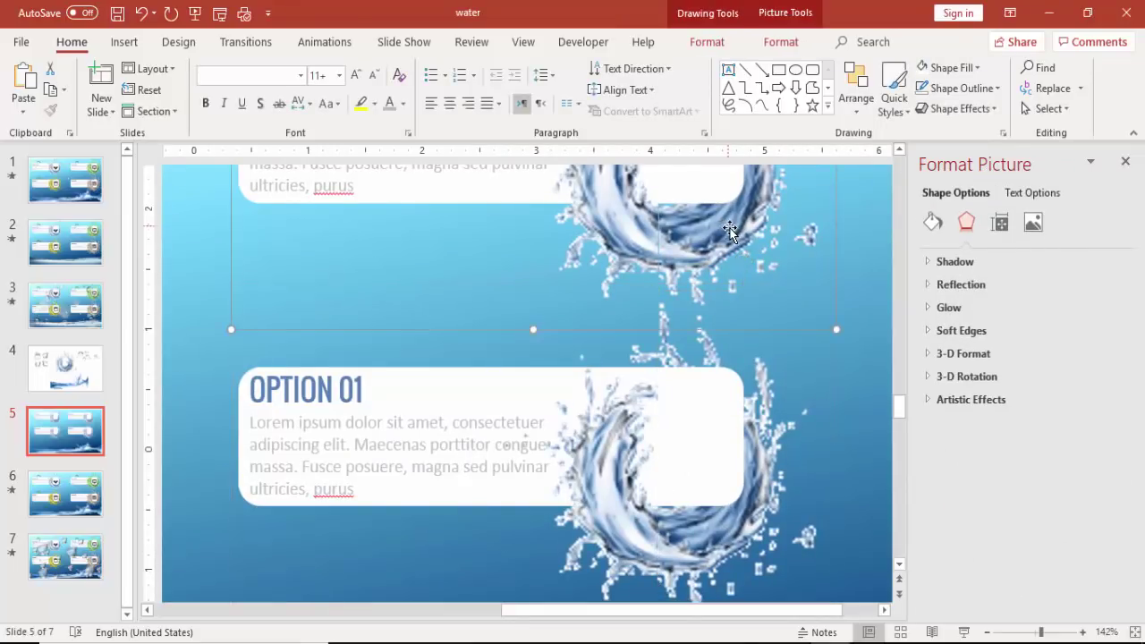
key(Tab)
key(ctrl+Left)
key(ctrl+Left)
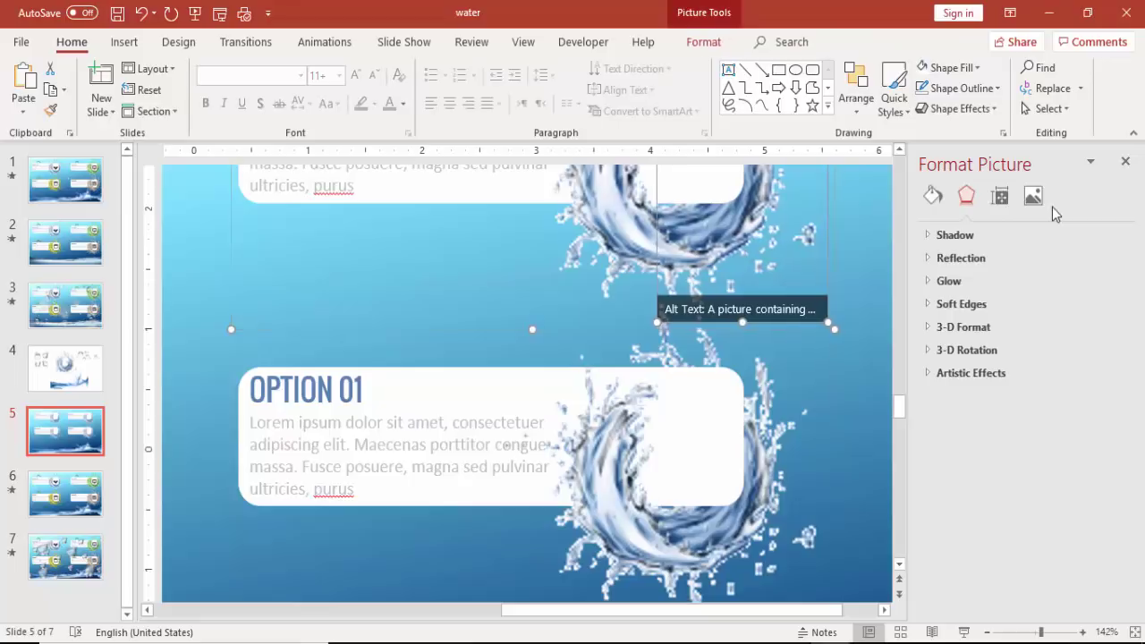
click(865, 381)
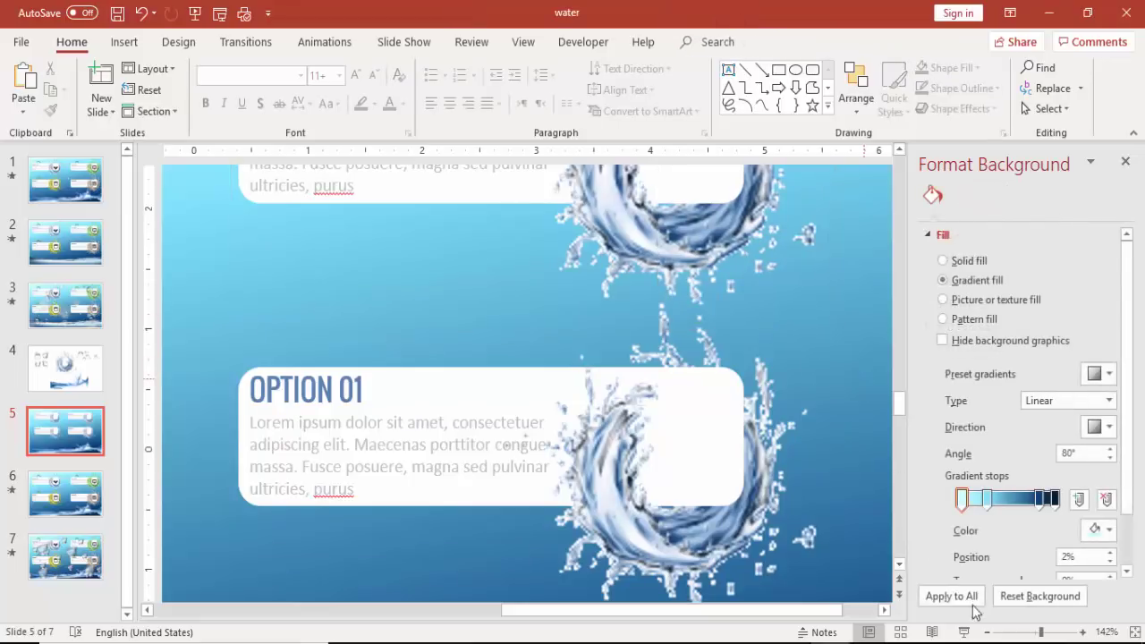
click(1027, 632)
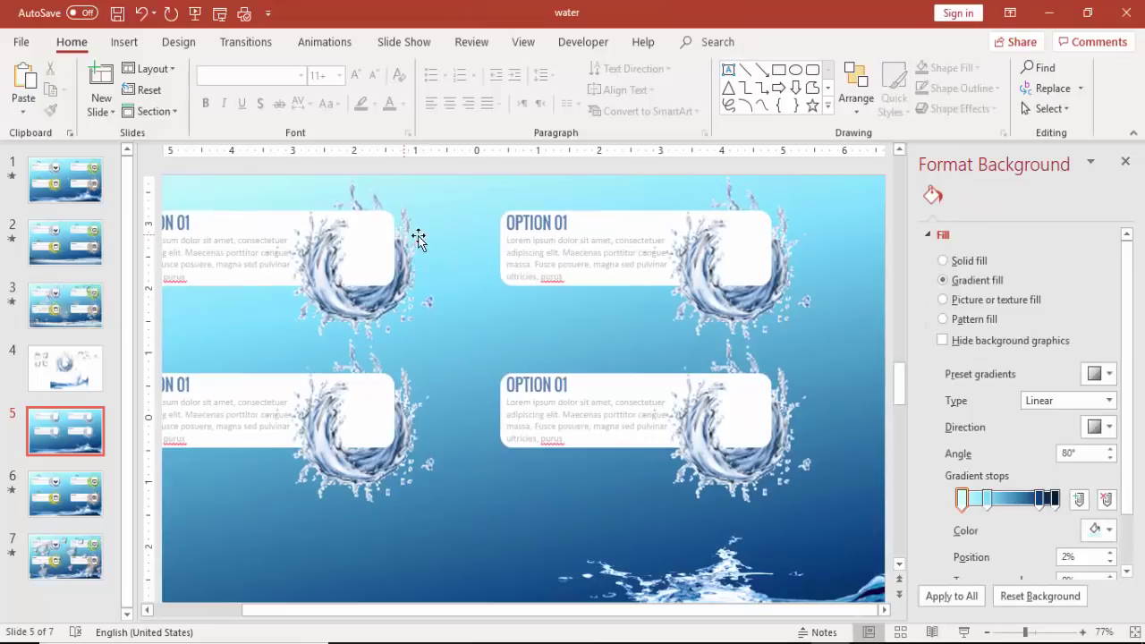
click(987, 632)
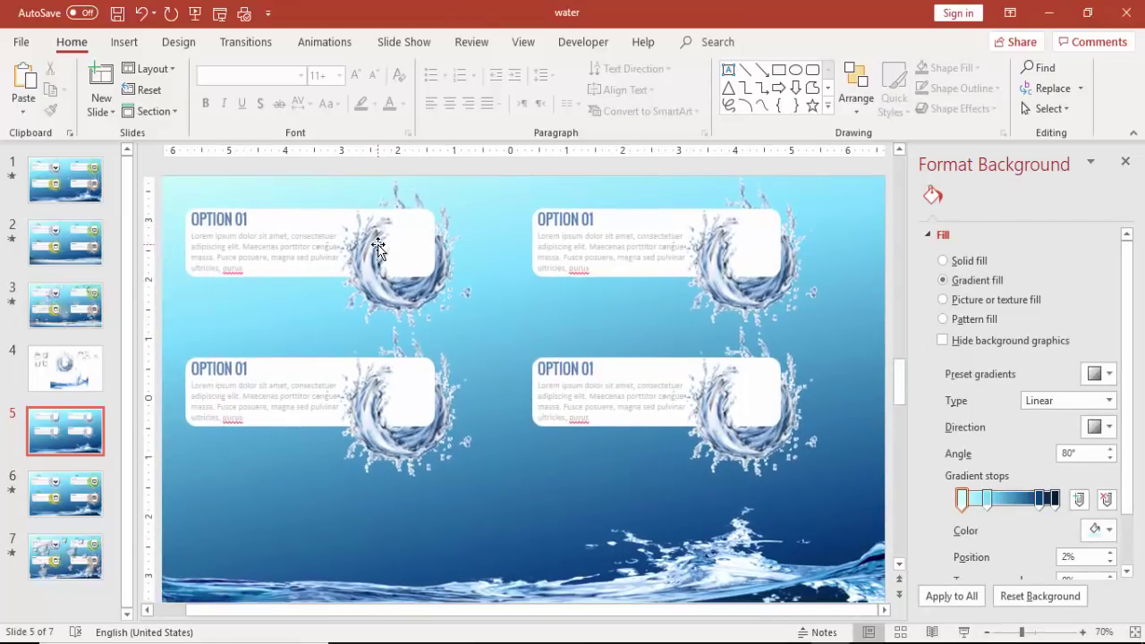
Step: Recolor both halves of the top-left splash orange
click(375, 262)
click(372, 262)
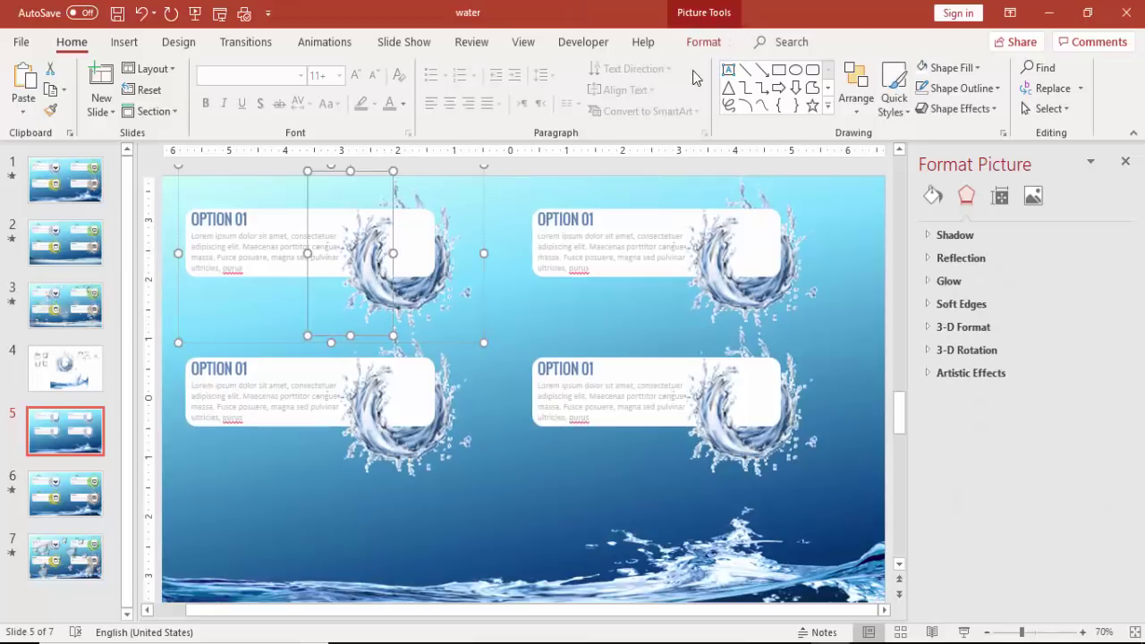
click(703, 42)
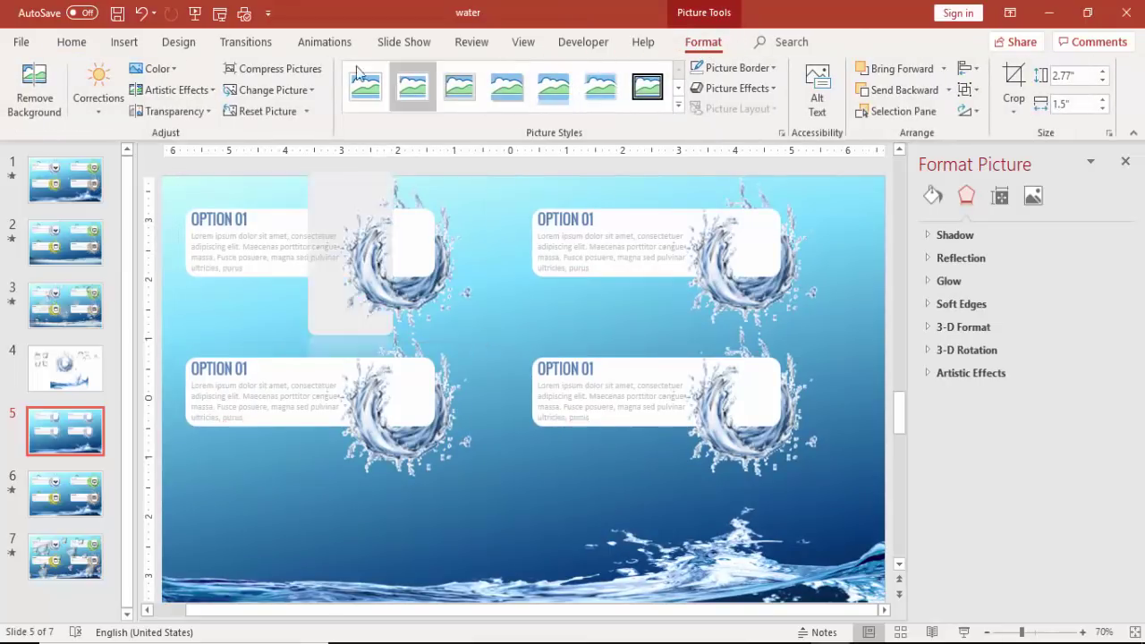
click(163, 68)
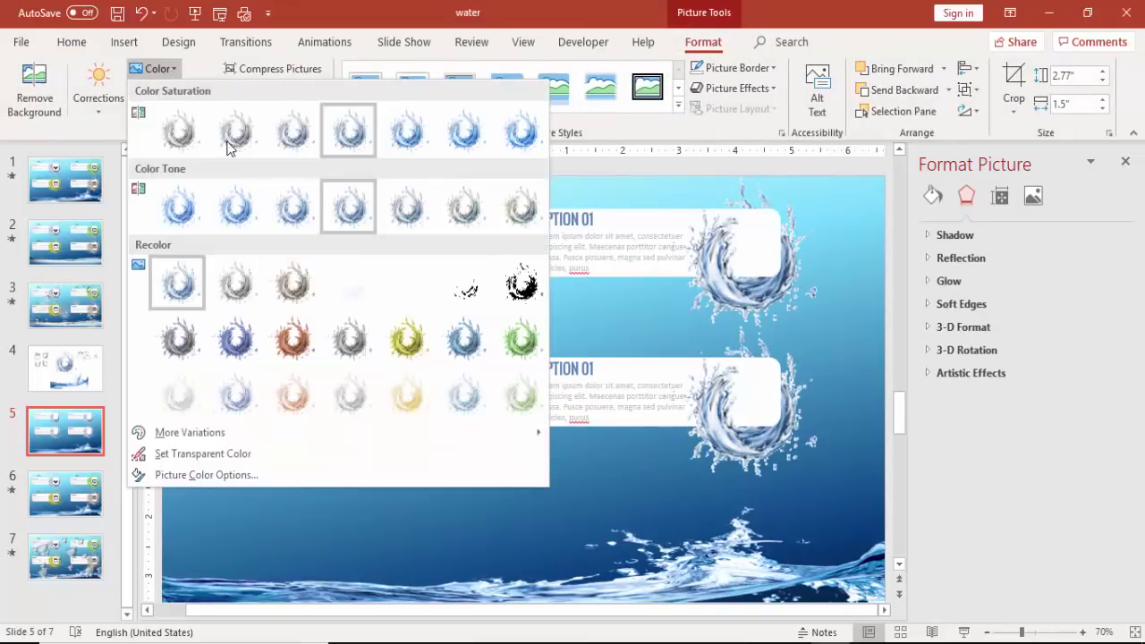
click(293, 340)
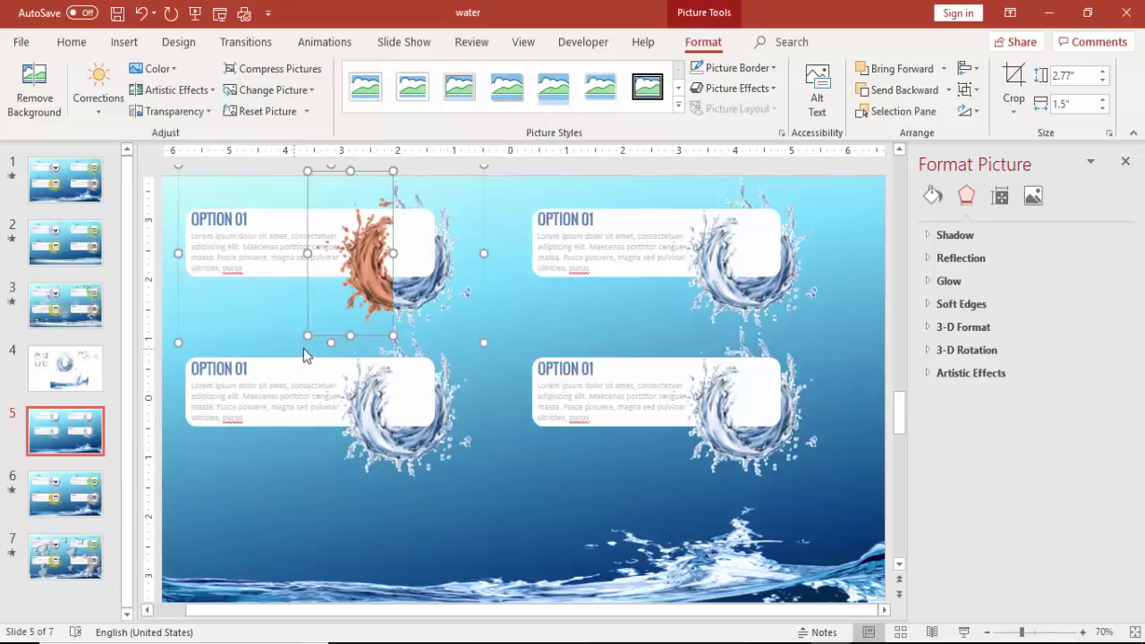
click(407, 294)
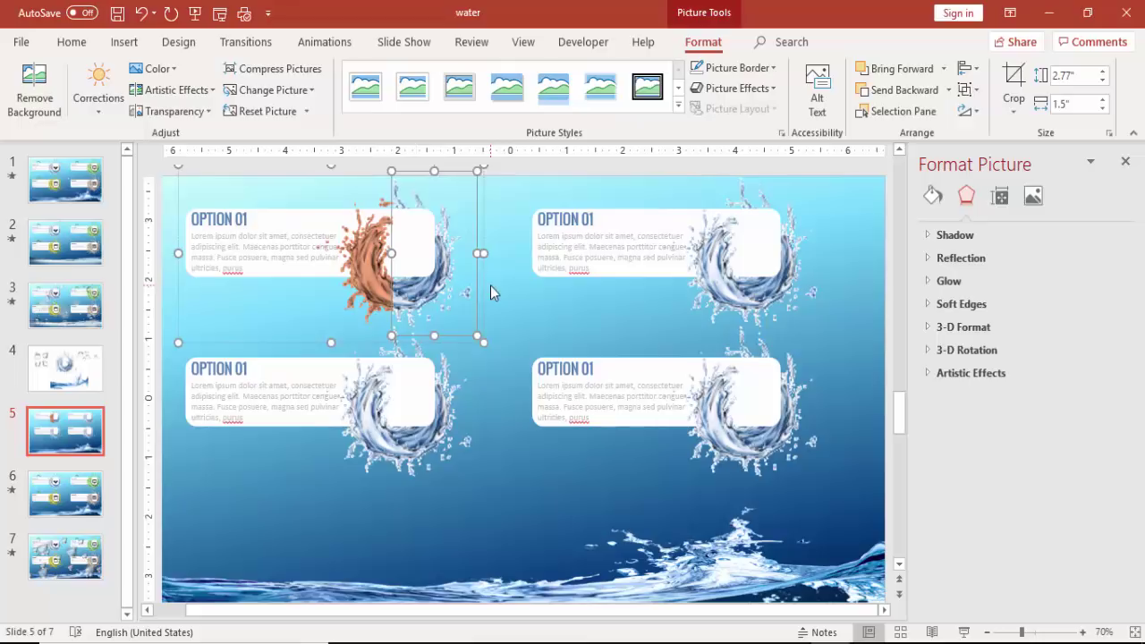
key(F4)
Step: Recolor both halves of the bottom-left splash green
click(367, 417)
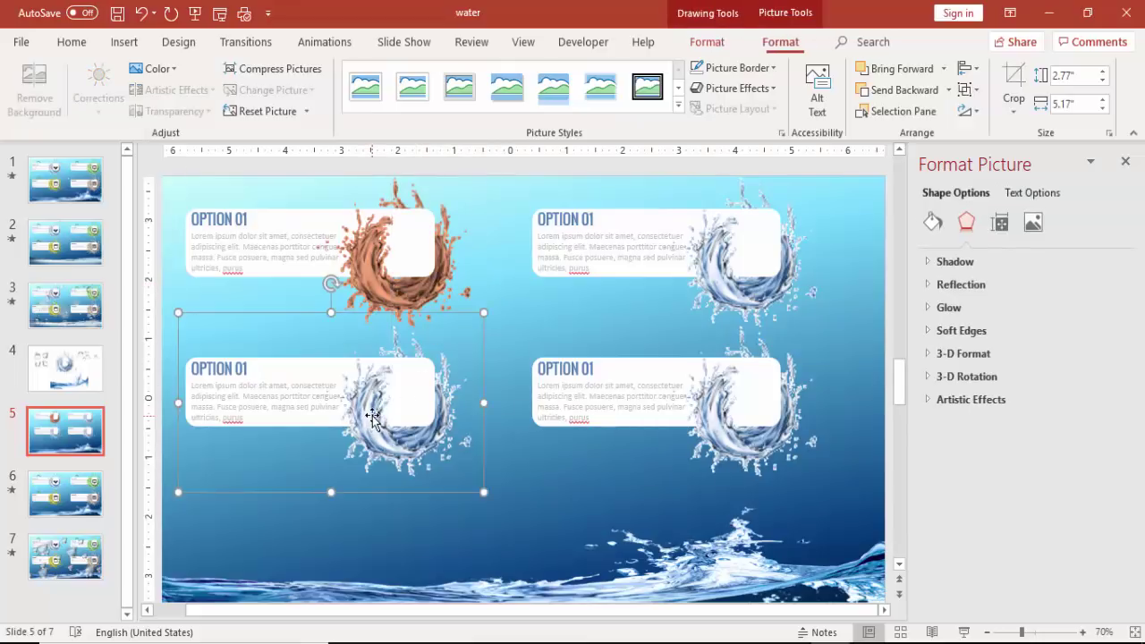
click(162, 78)
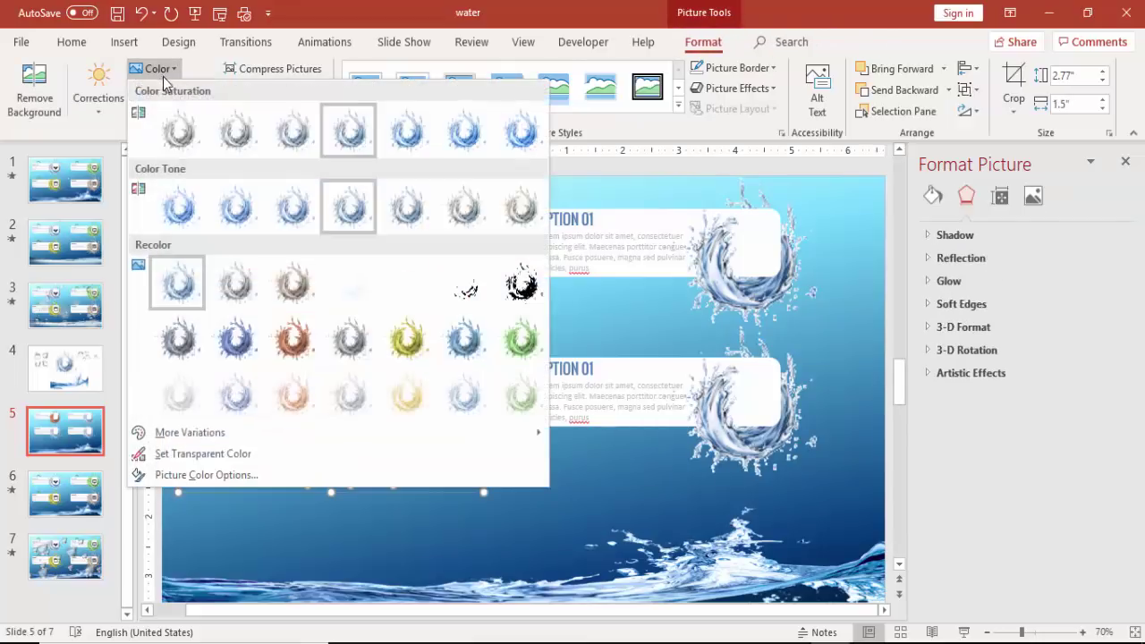
click(517, 336)
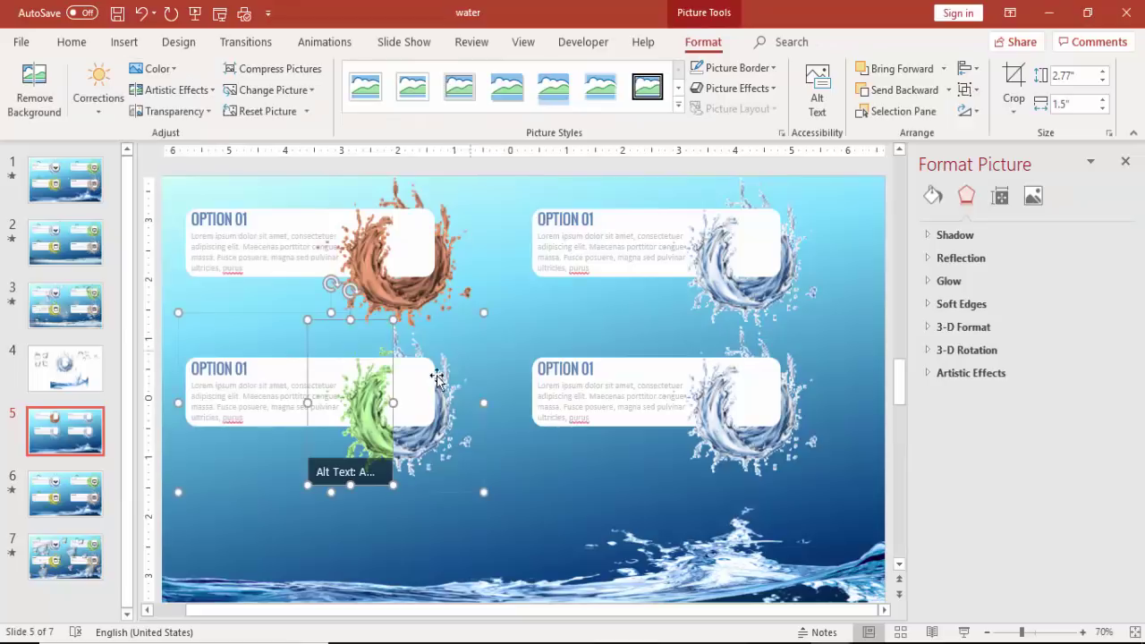
click(430, 436)
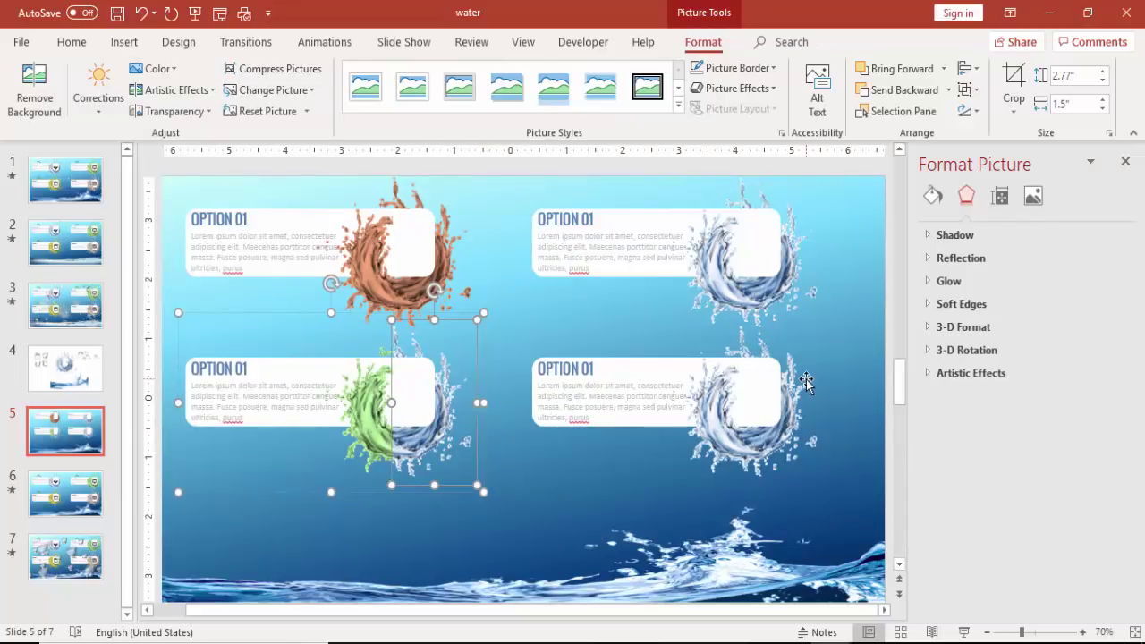
key(F4)
Step: Recolor both halves of the top-right splash light green
click(693, 246)
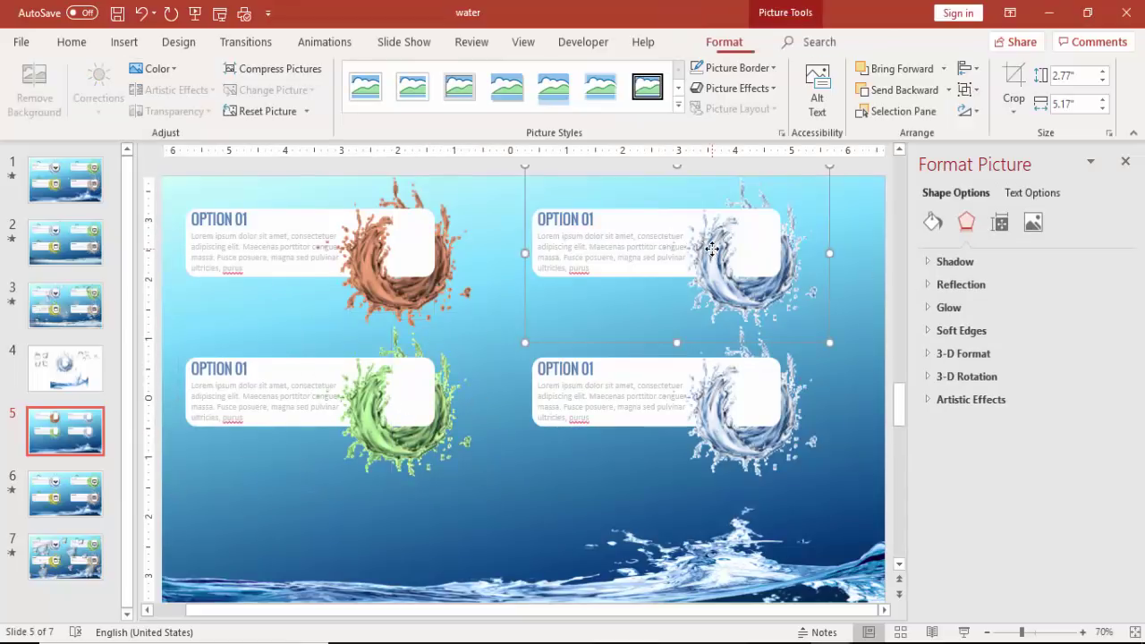
click(693, 246)
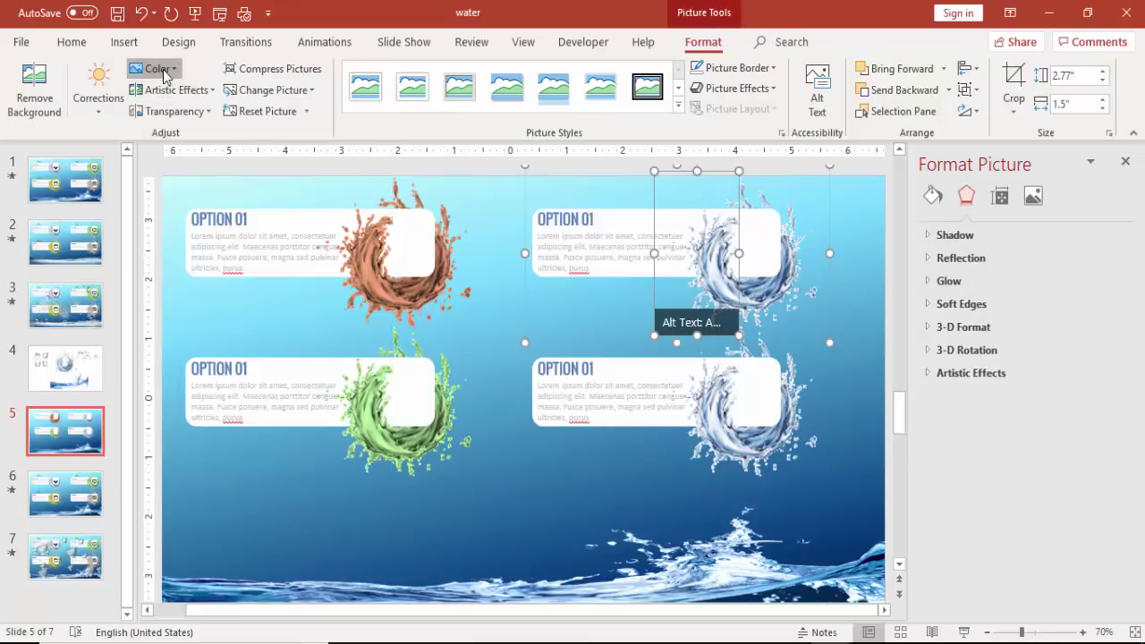
click(161, 70)
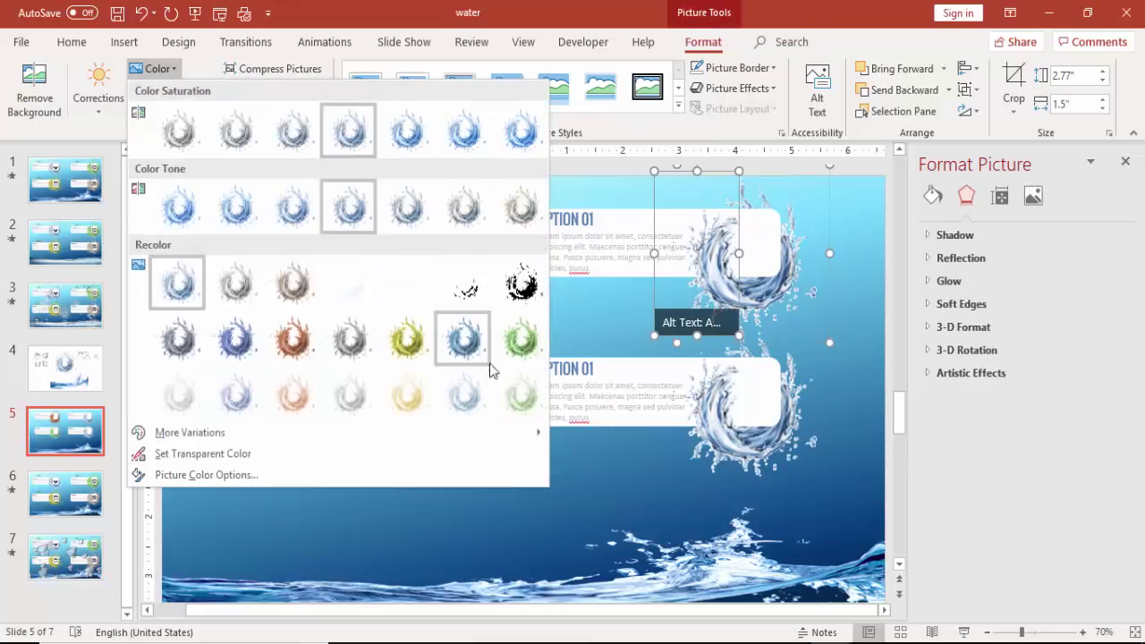
click(522, 400)
click(809, 297)
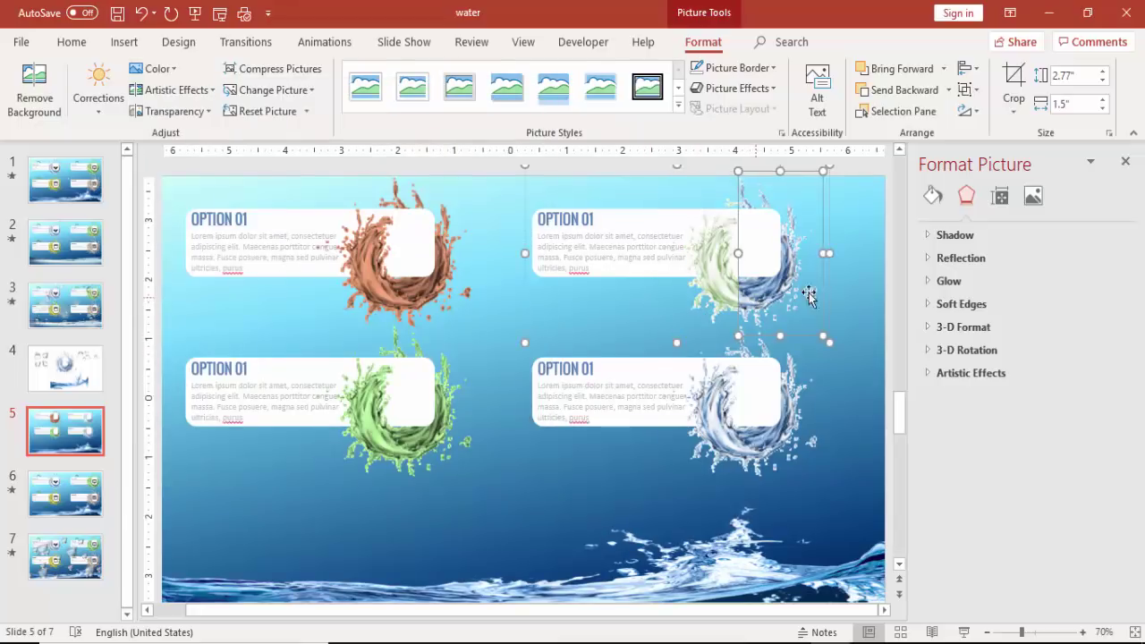
key(ctrl+y)
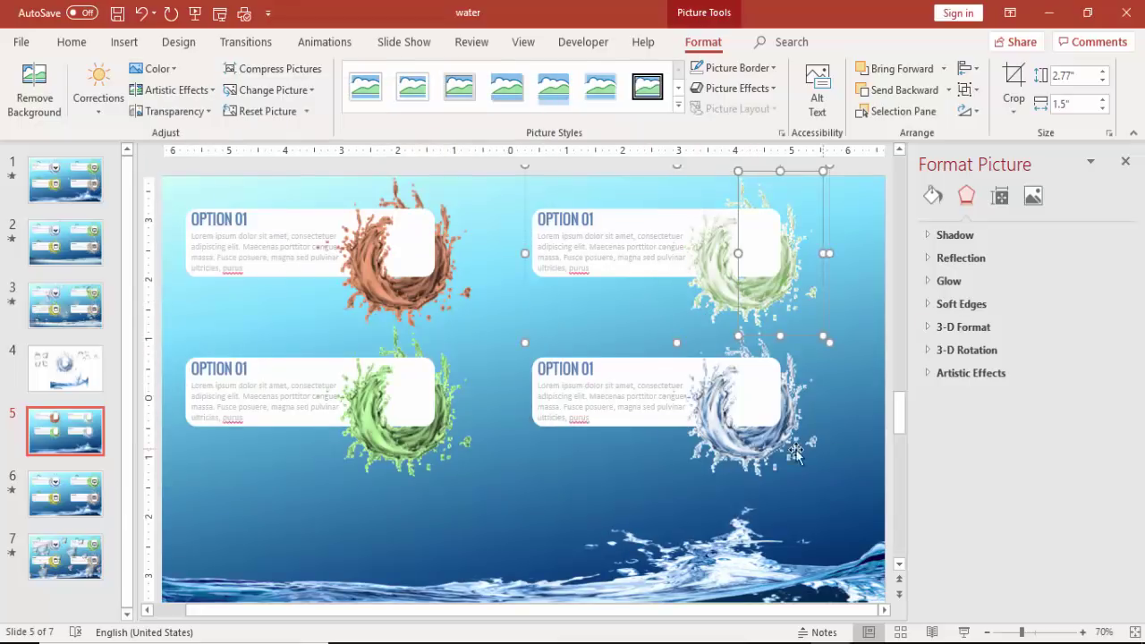
click(716, 403)
Step: Recolor both halves of the bottom-right splash grey
click(717, 402)
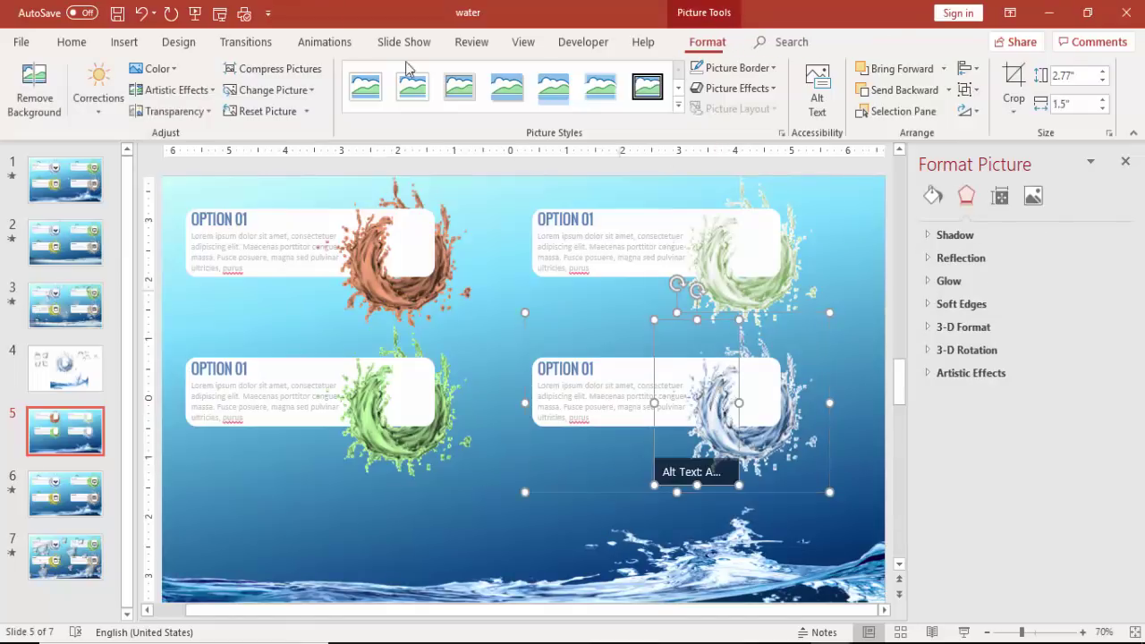
click(157, 69)
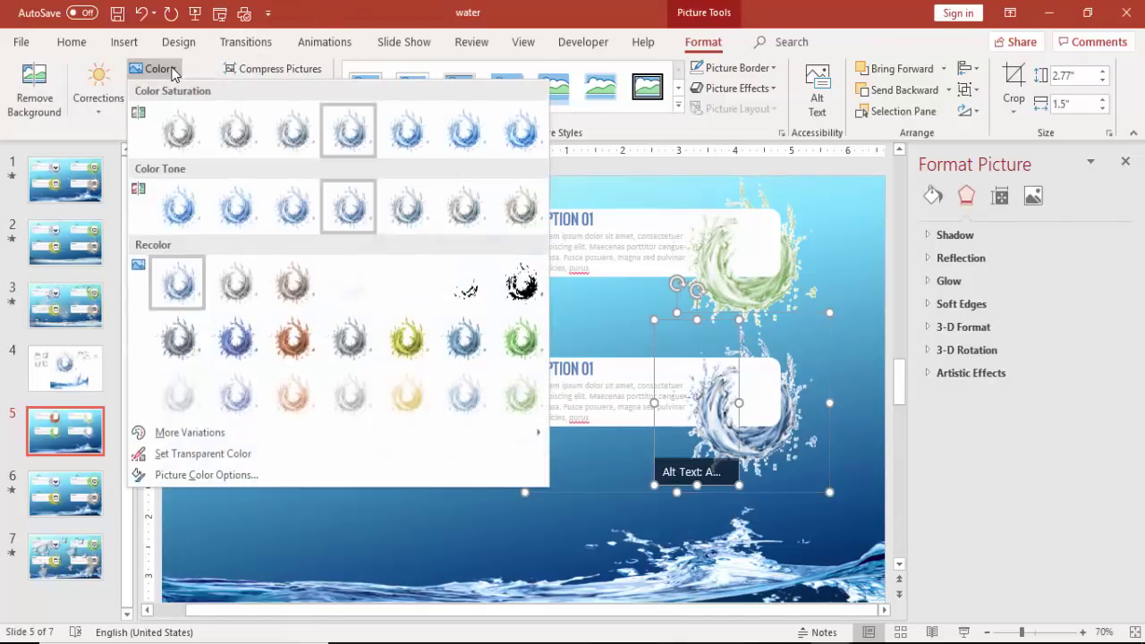
click(359, 337)
click(792, 408)
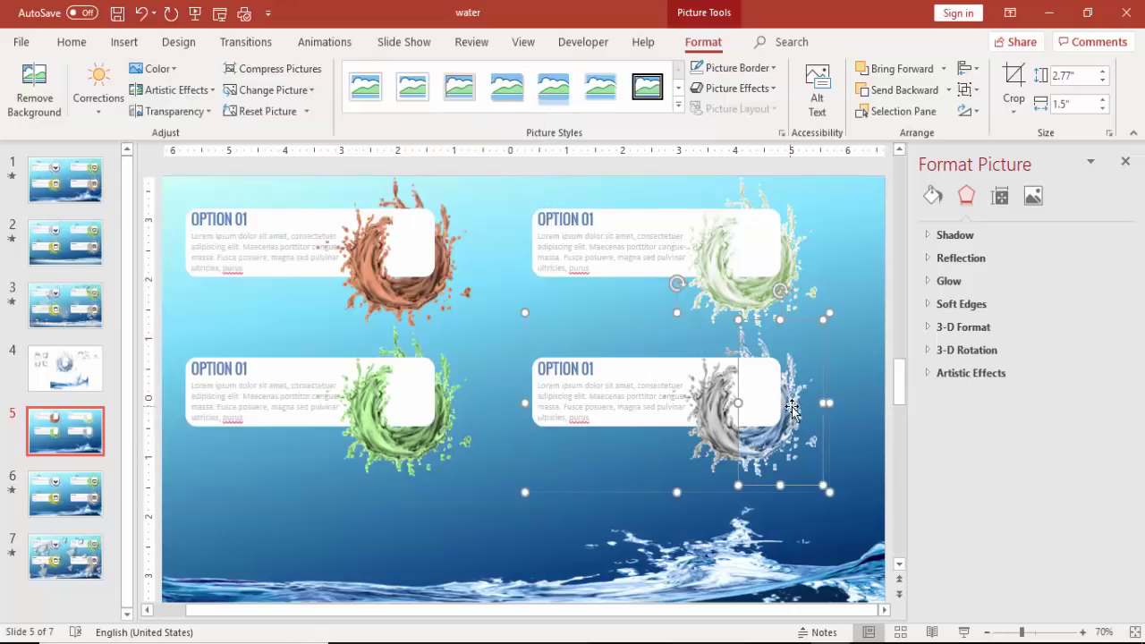
key(F4)
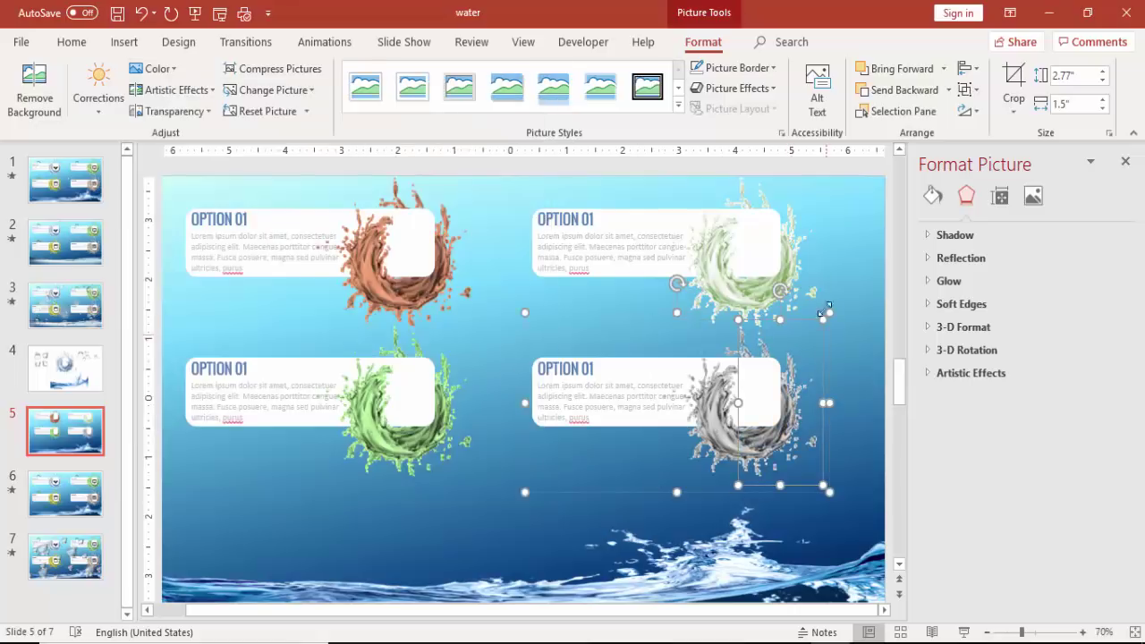
Step: Change the bottom-left, top-right and bottom-right titles to OPTION 02, OPTION 03 and OPTION 04
click(248, 377)
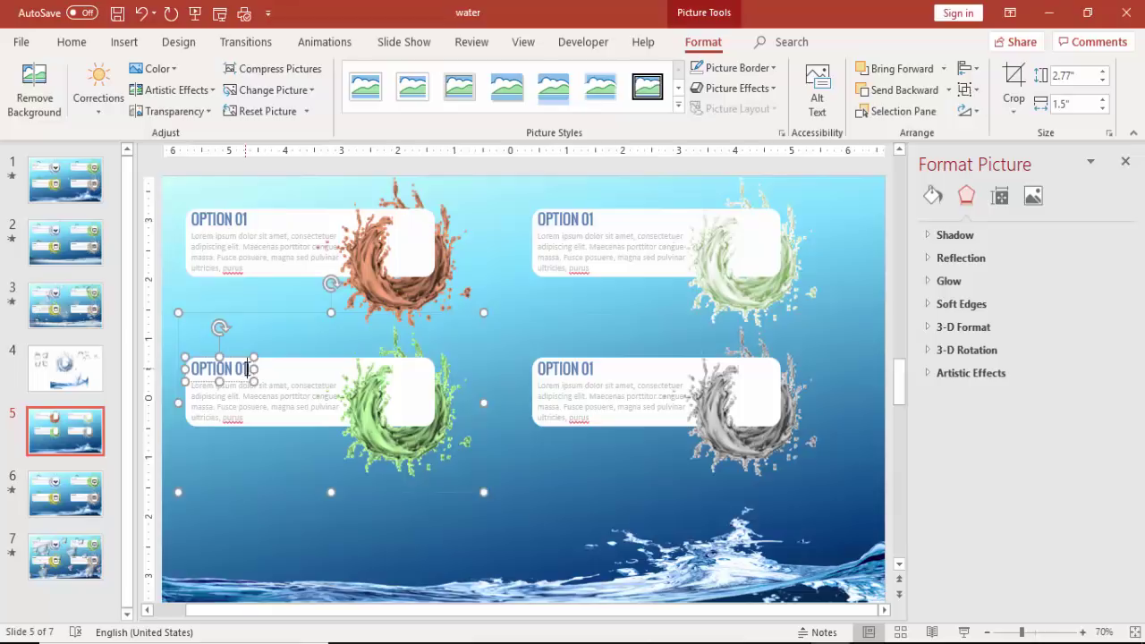
key(BackSpace)
text(2)
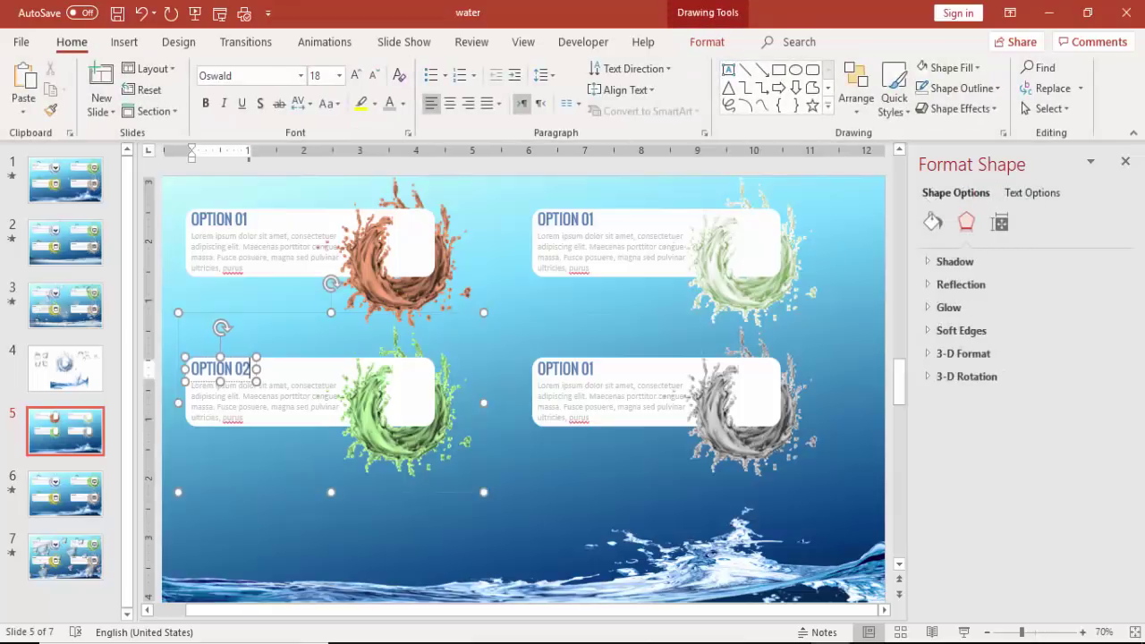
click(592, 221)
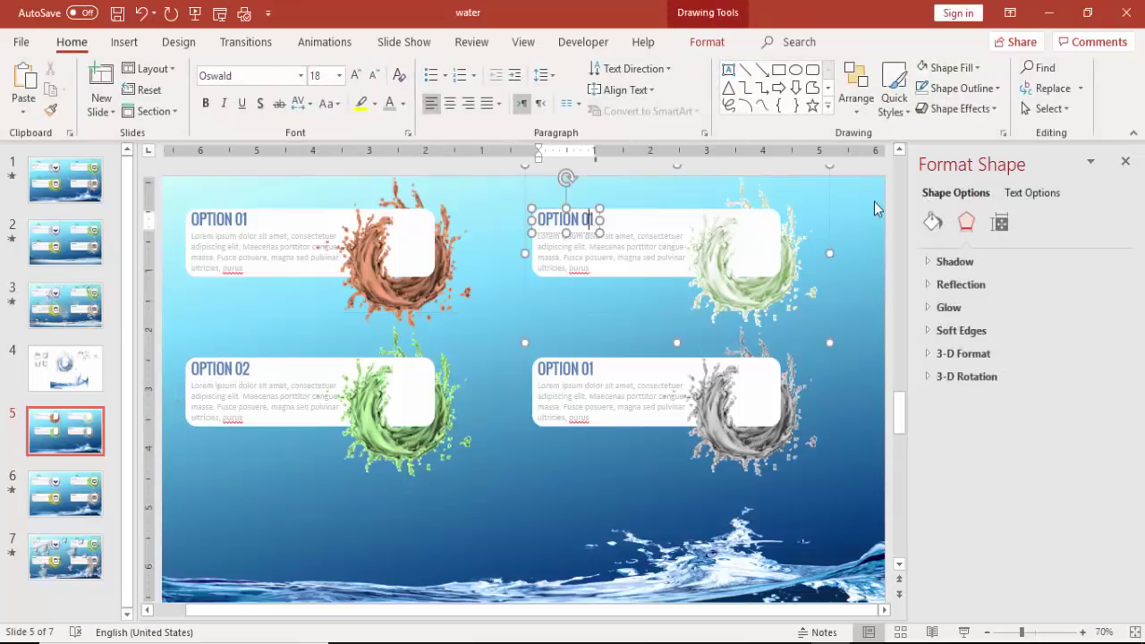
key(BackSpace)
text(3)
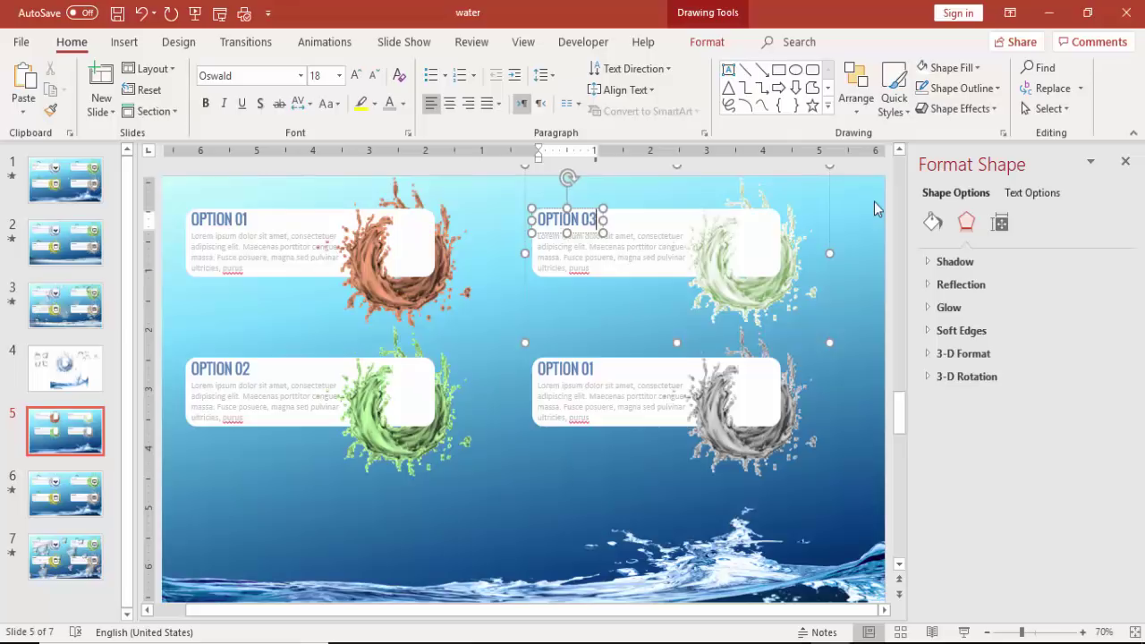
click(592, 367)
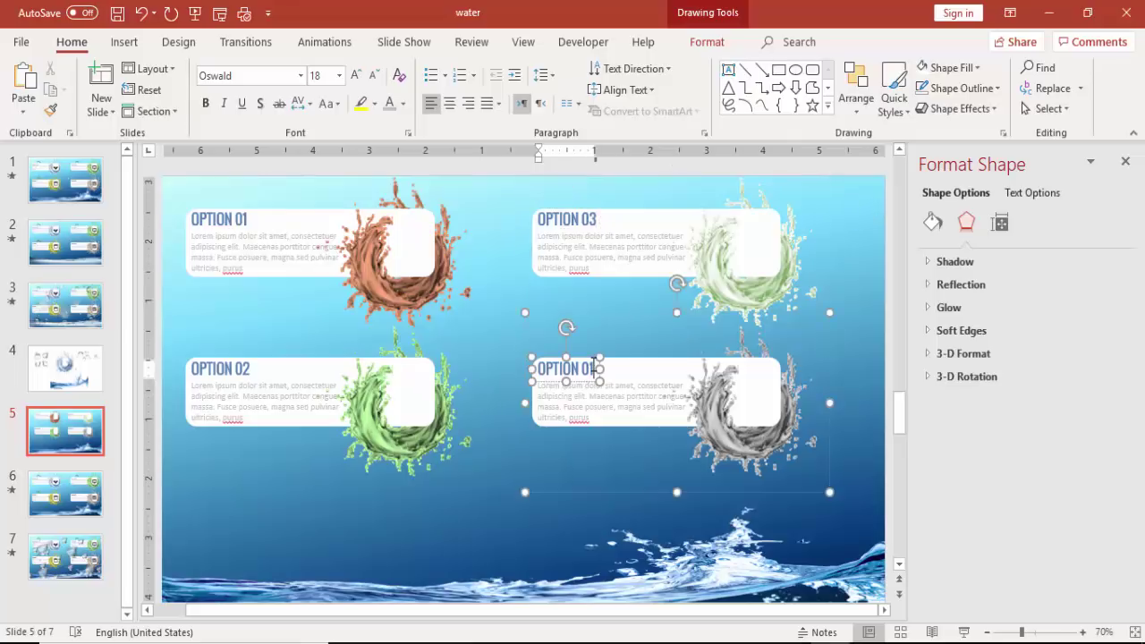
key(BackSpace)
text(4)
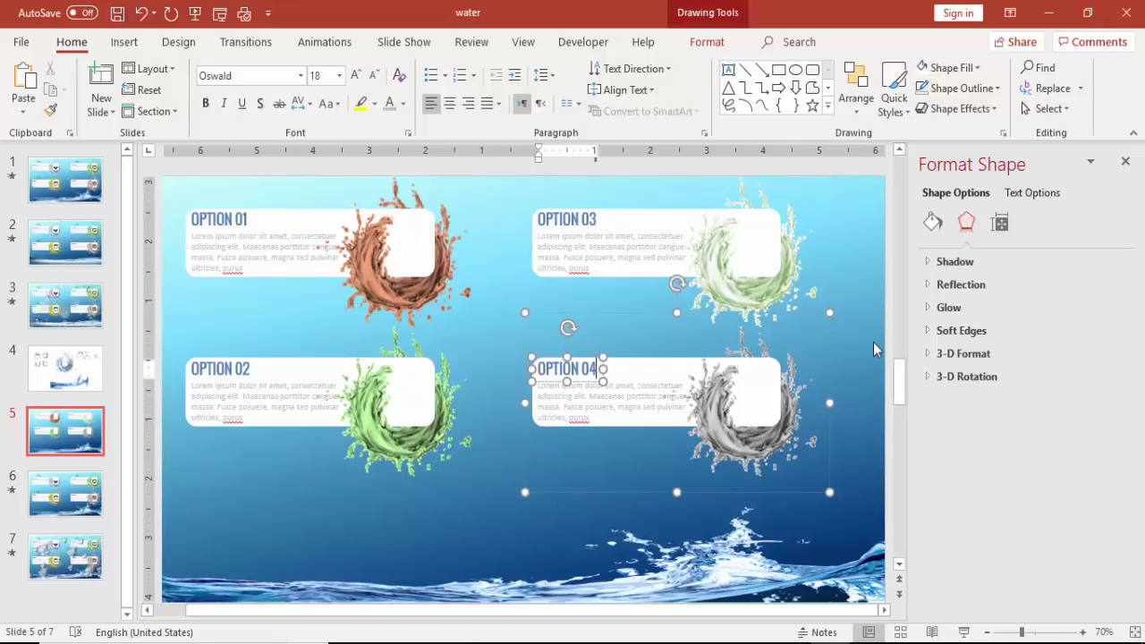
click(848, 250)
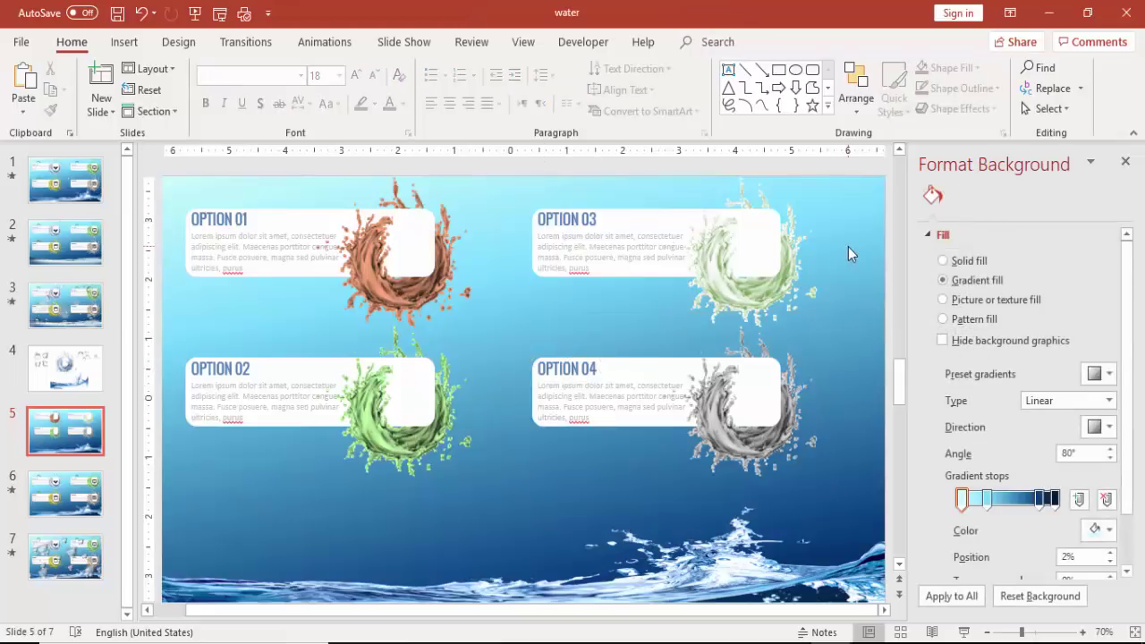
Step: Ungroup the OPTION 01 and OPTION 02 blocks
click(344, 219)
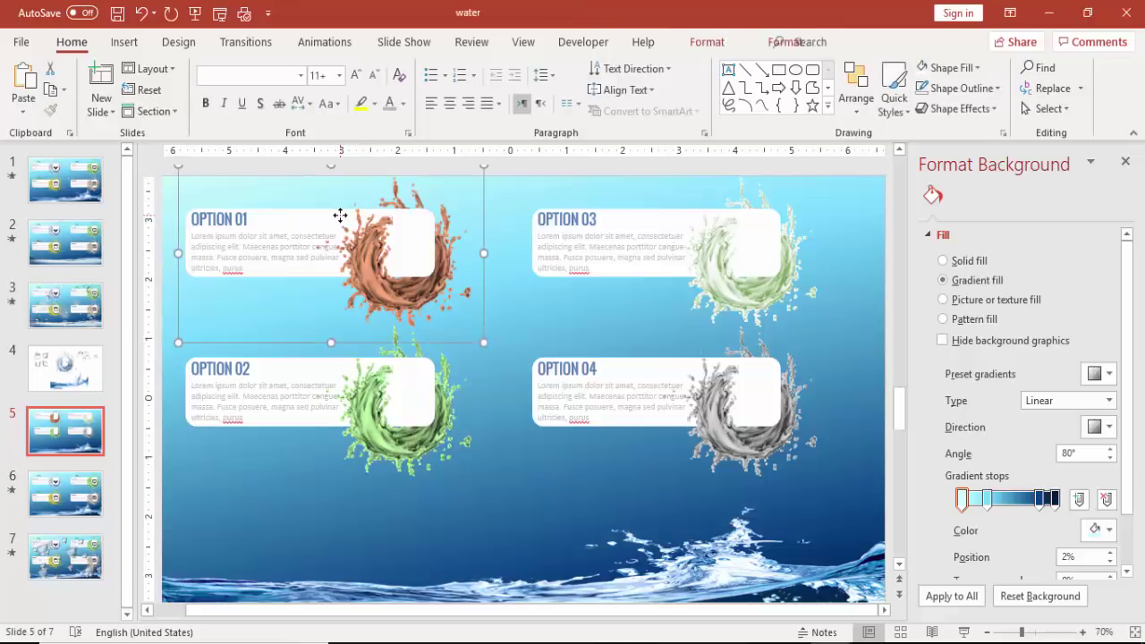
right_click(342, 217)
mouse_move(437, 328)
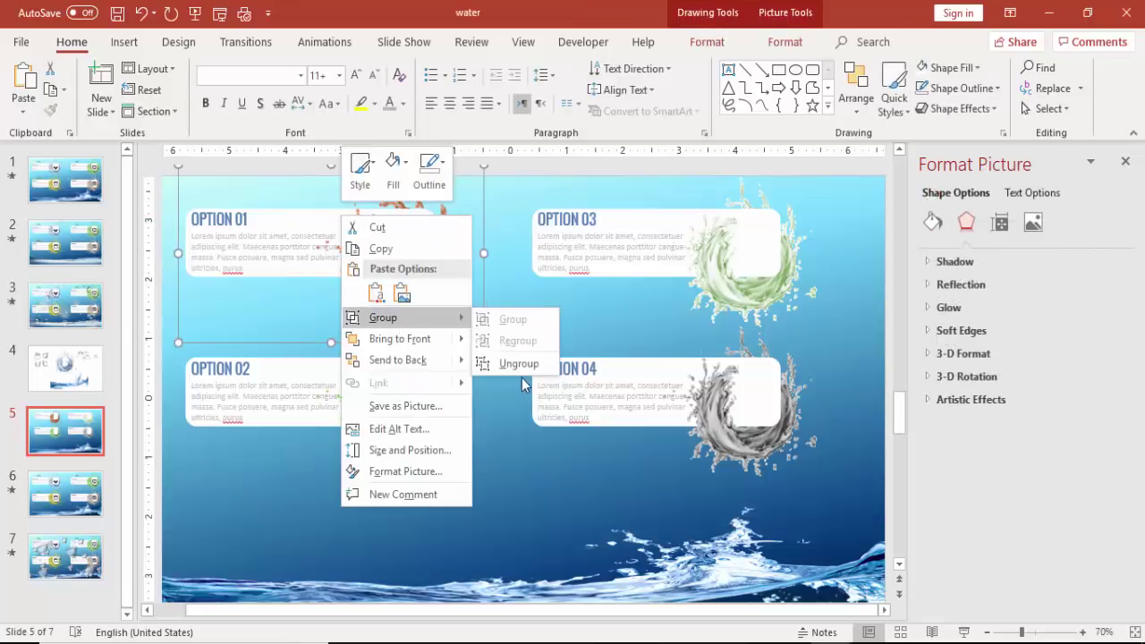
click(509, 364)
click(424, 367)
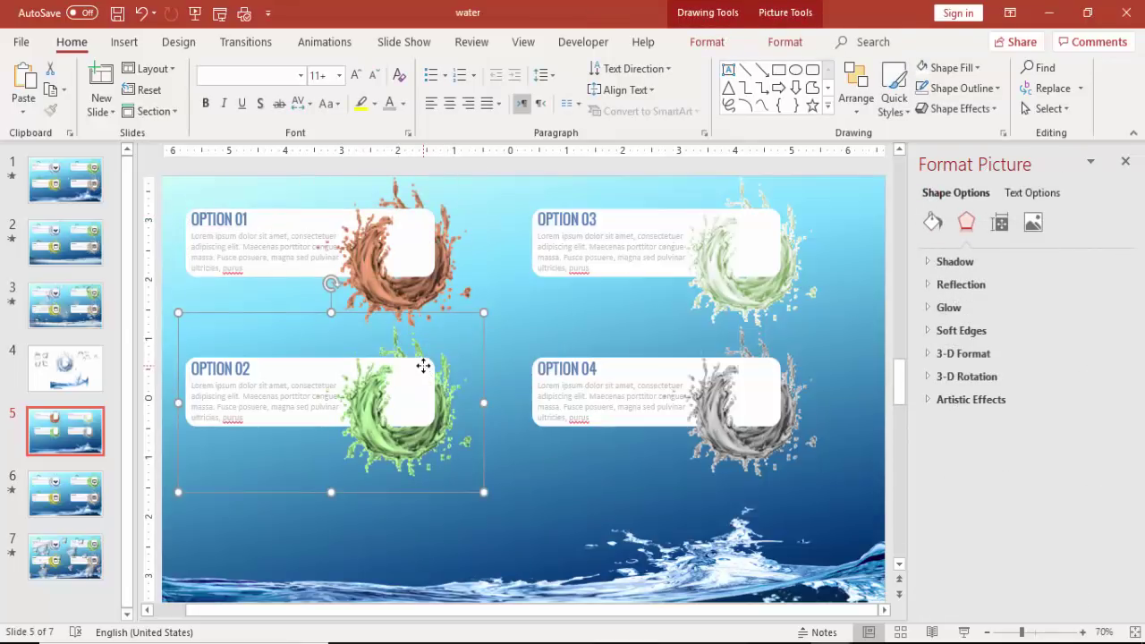
right_click(424, 367)
mouse_move(502, 183)
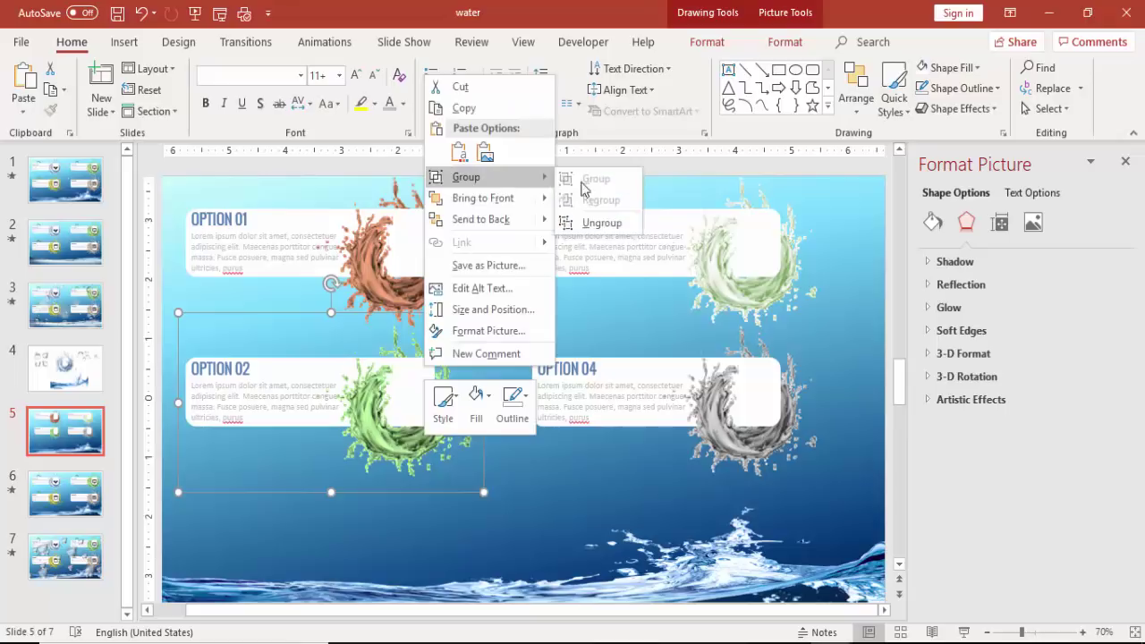
click(620, 222)
Step: Ungroup the OPTION 03 and OPTION 04 blocks and clear the selection
click(654, 217)
right_click(655, 216)
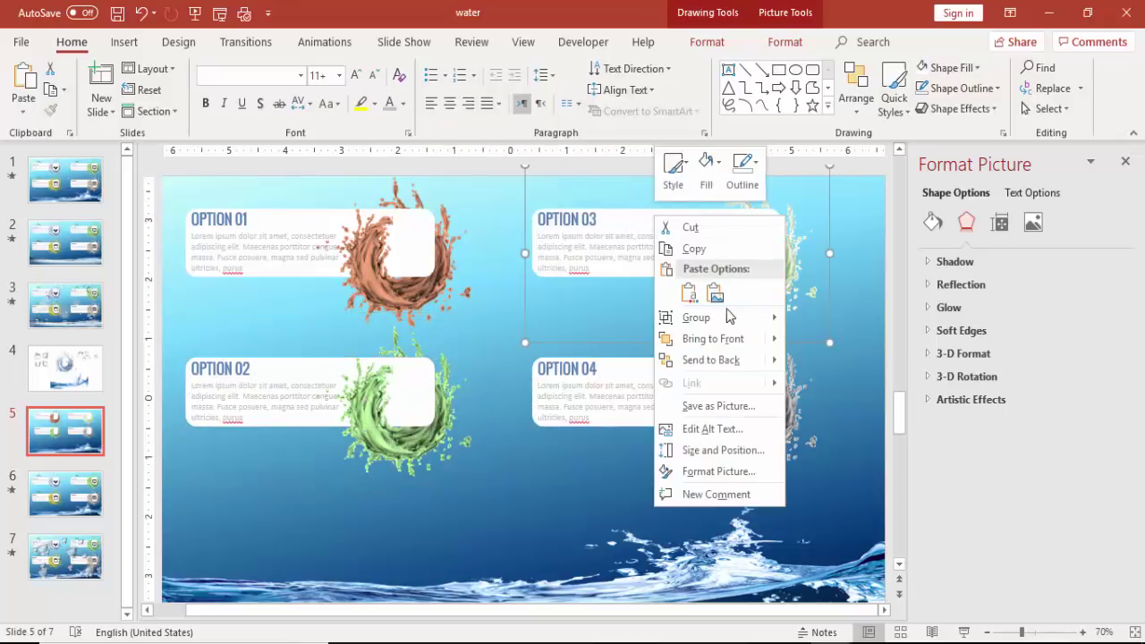
mouse_move(756, 318)
click(811, 363)
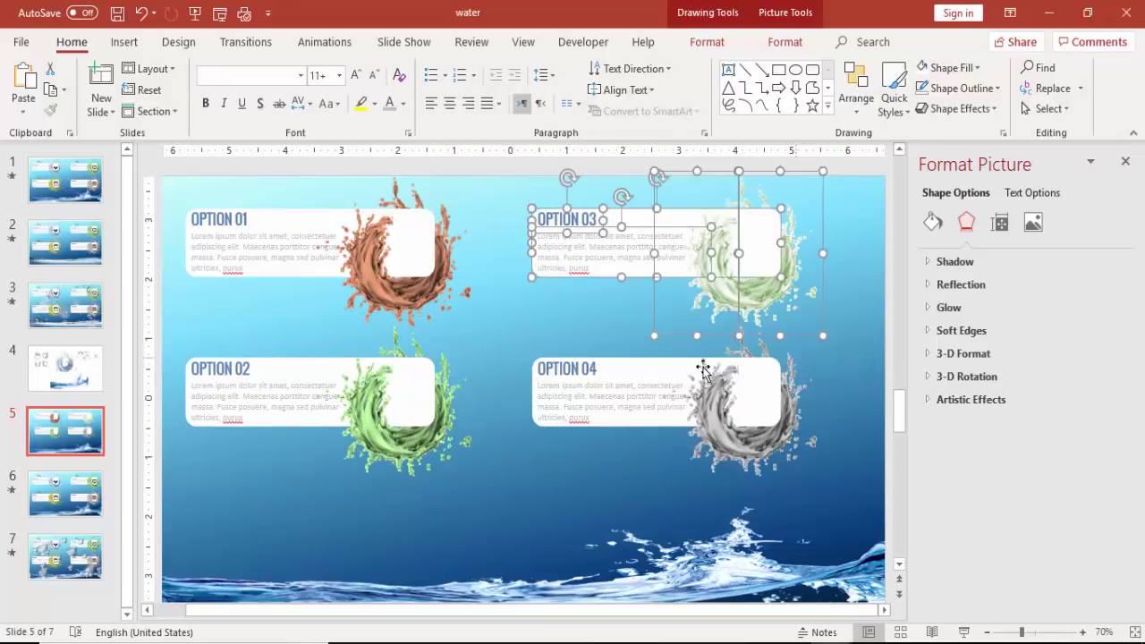
click(625, 370)
right_click(624, 371)
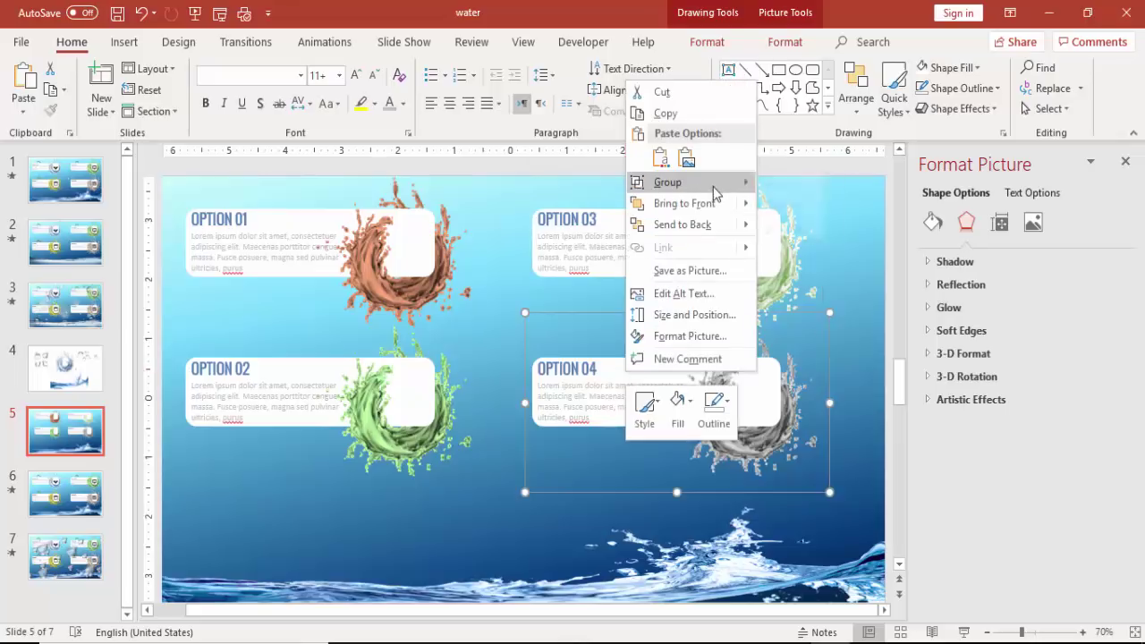
mouse_move(725, 182)
click(810, 227)
click(837, 223)
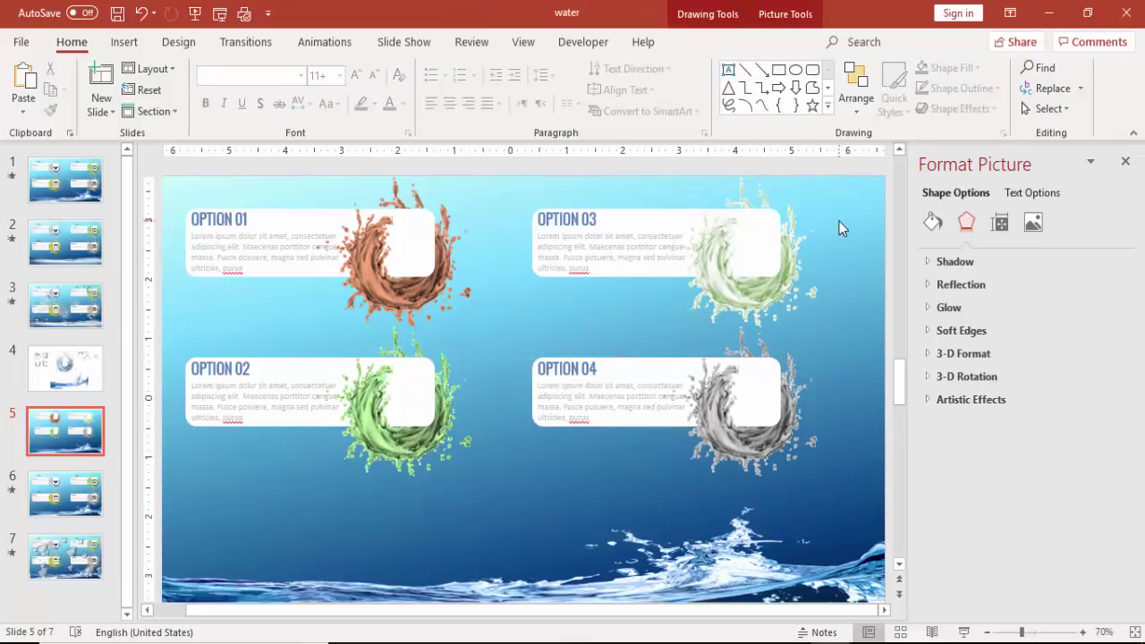
Step: Give the first orange splash picture a Wipe entrance coming from the top
click(1125, 164)
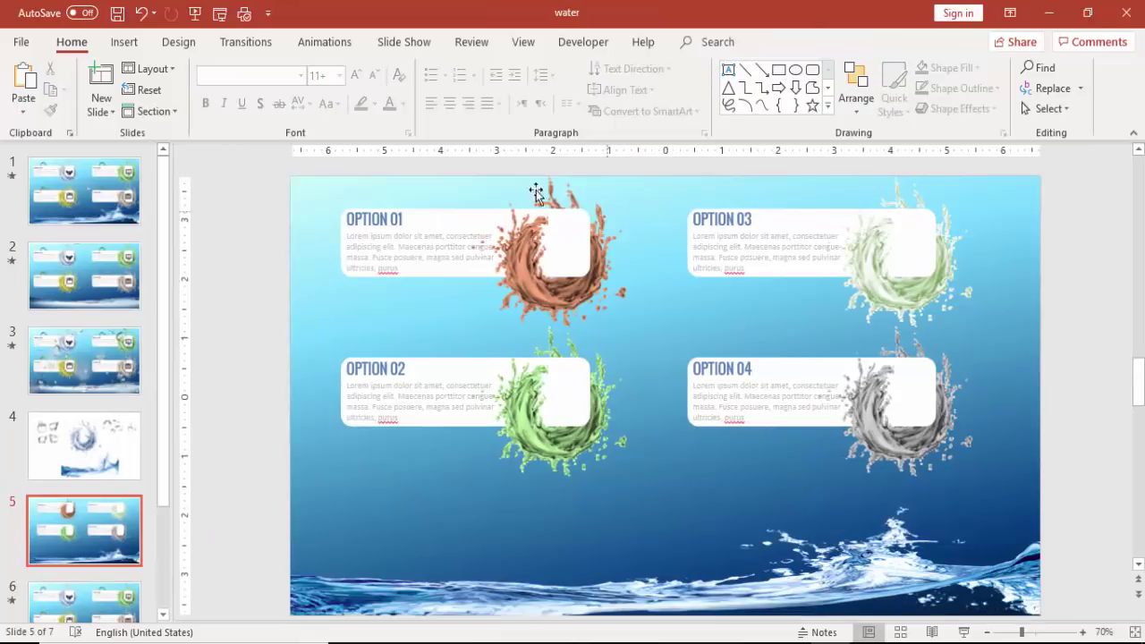
click(304, 47)
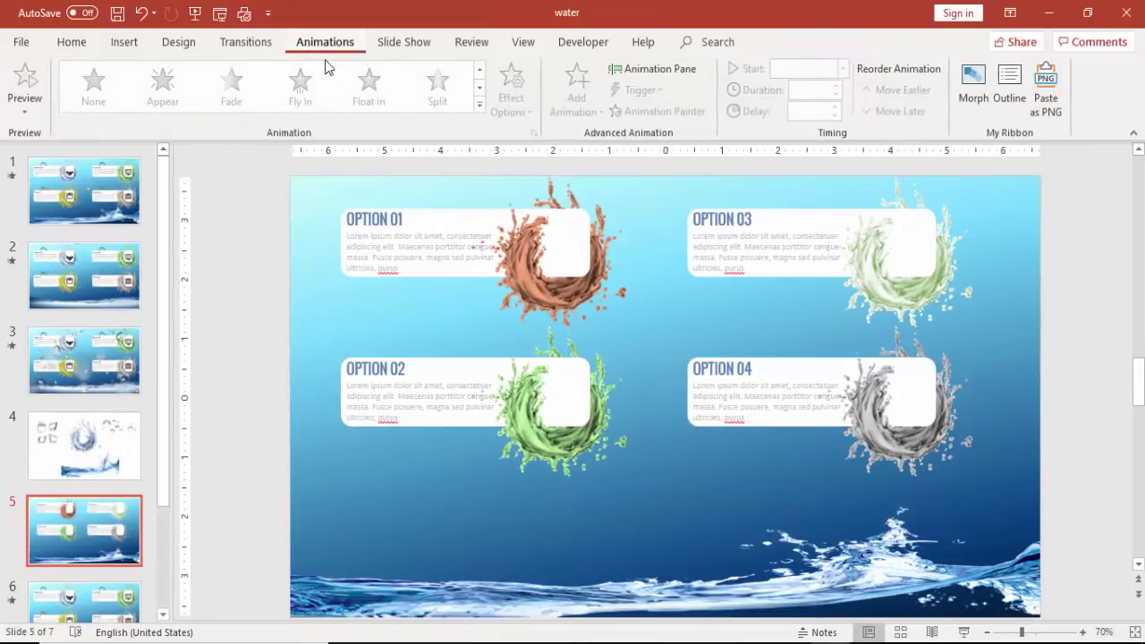
click(670, 71)
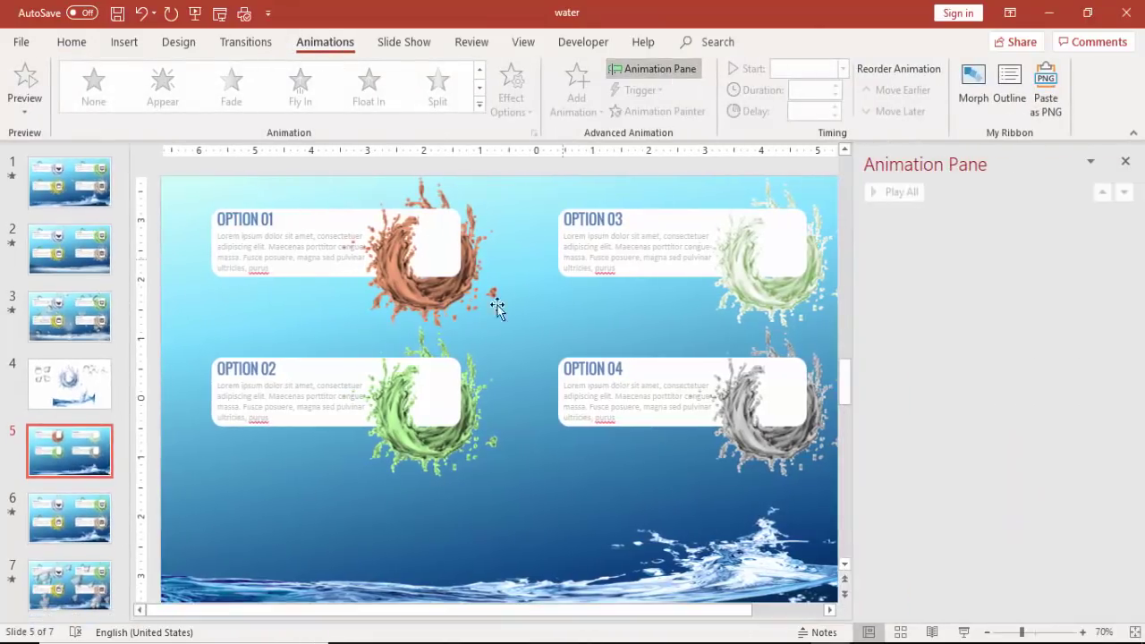
click(414, 266)
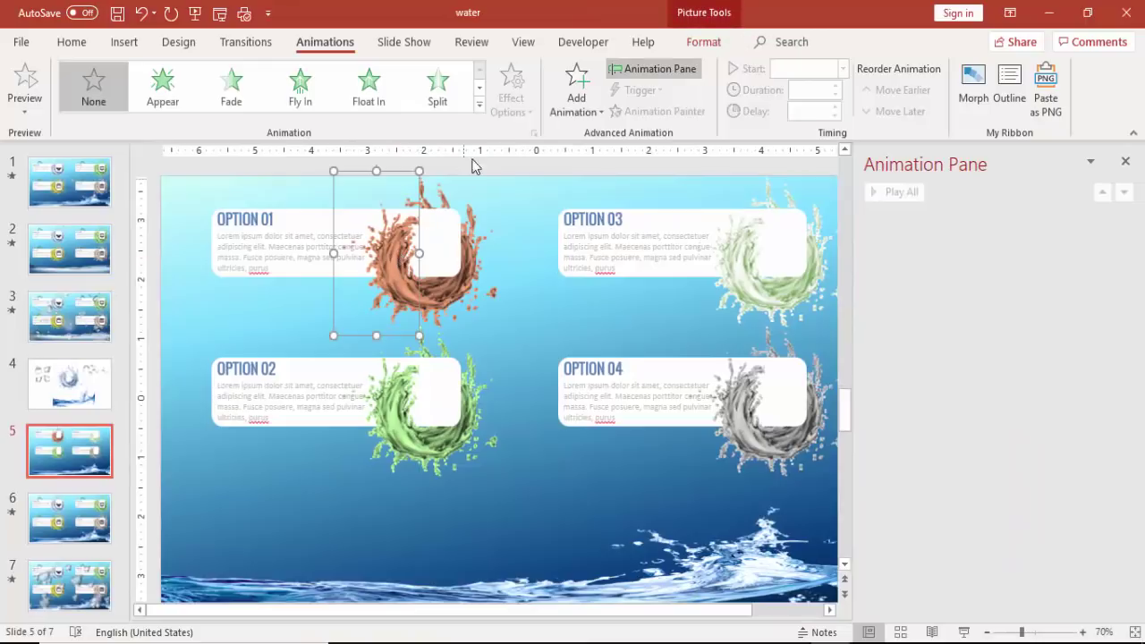
click(479, 107)
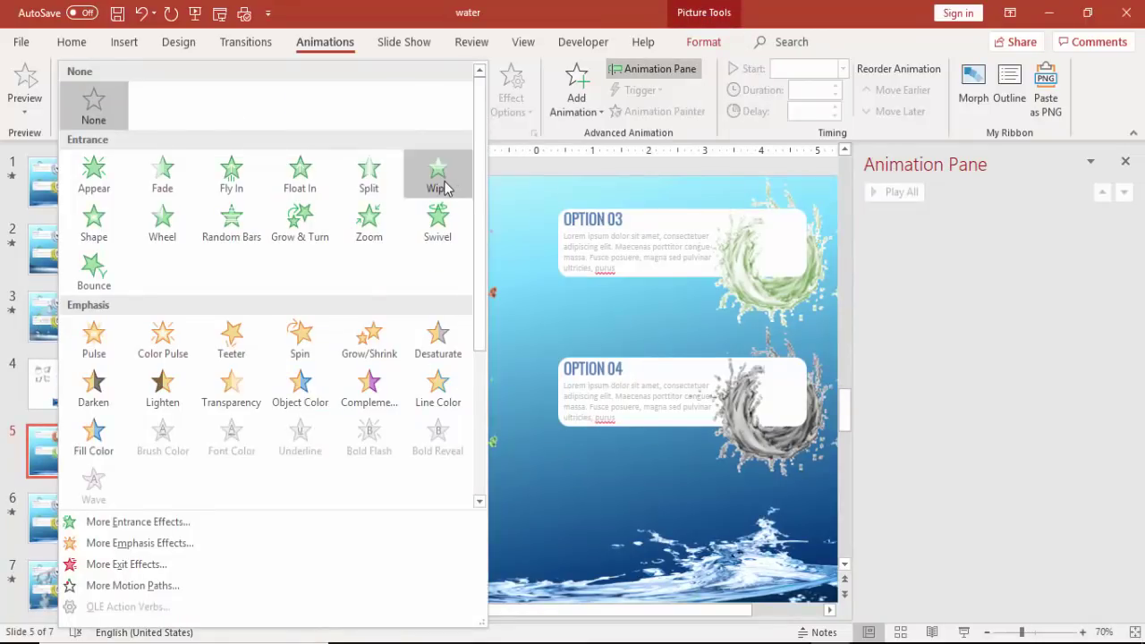
click(440, 172)
click(510, 103)
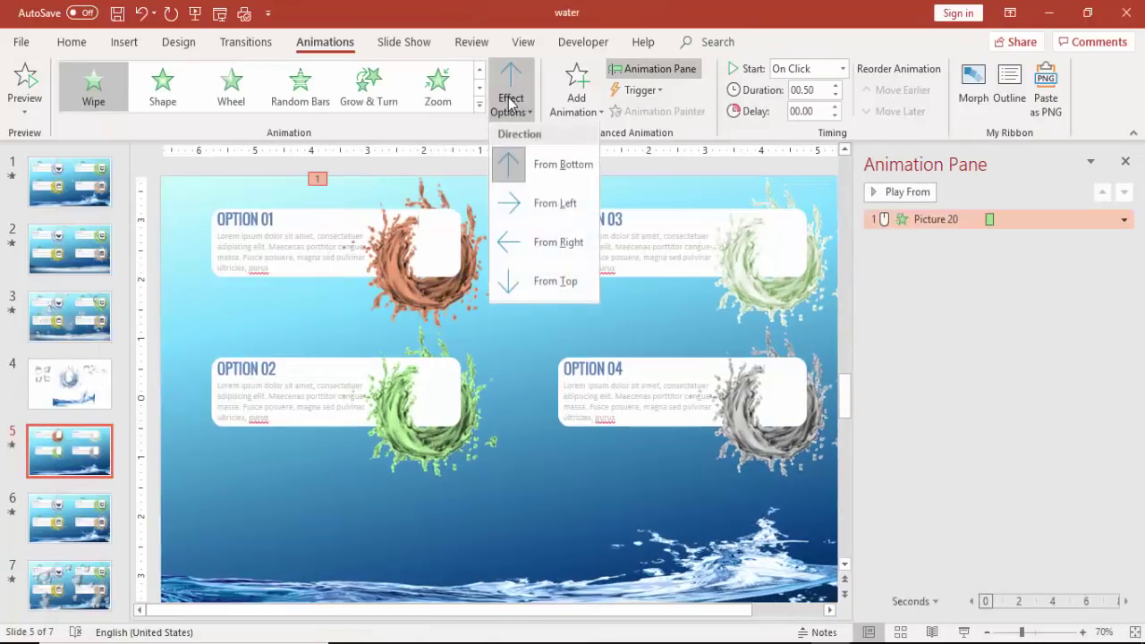
click(524, 288)
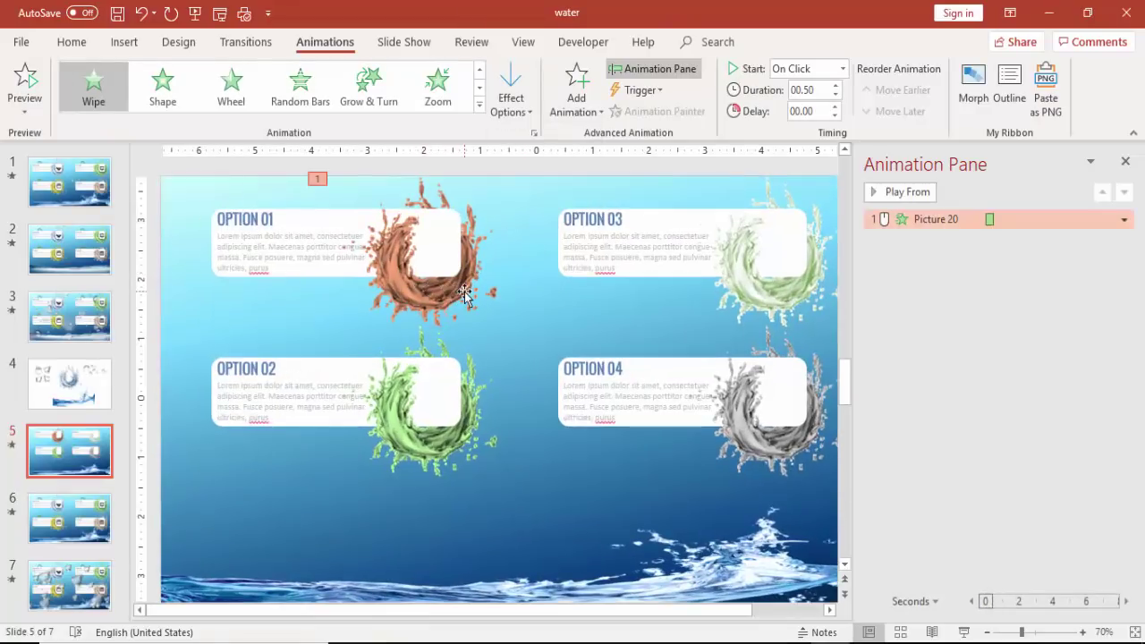
Step: Give Picture 18 a Wipe With Previous after a 0.25 s delay, then preview the slide show
click(465, 295)
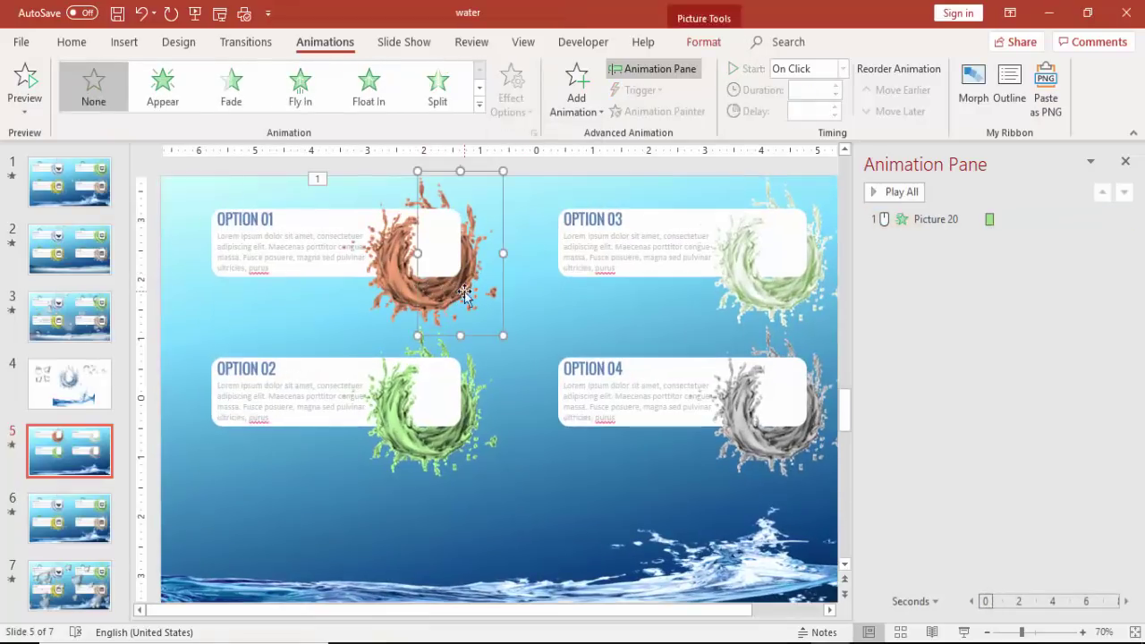
click(480, 105)
click(457, 178)
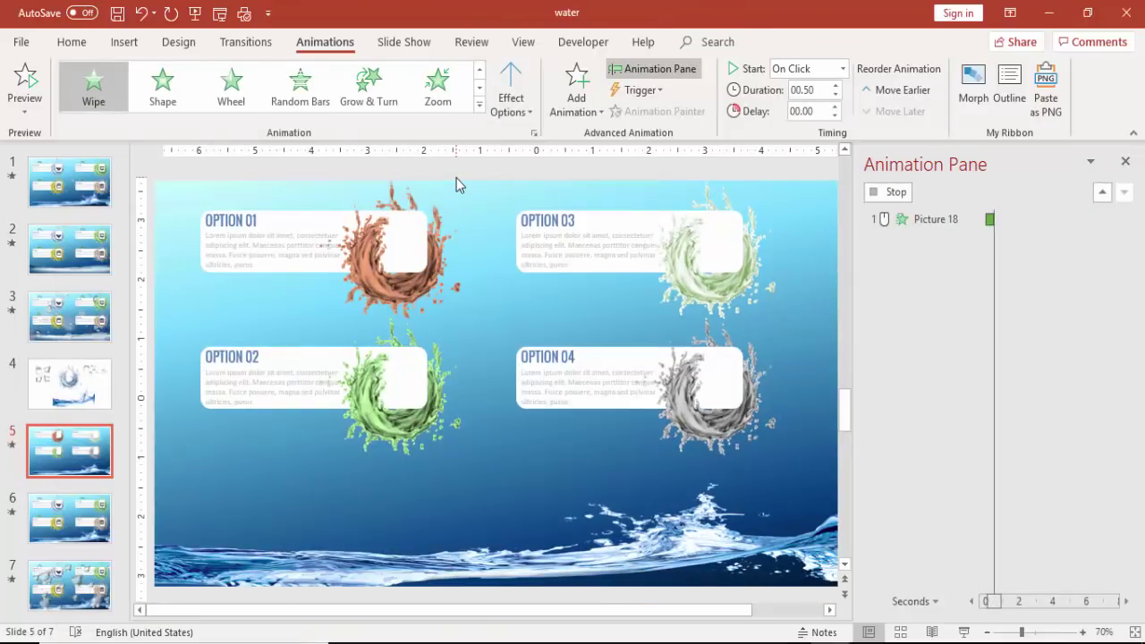
click(842, 69)
click(805, 107)
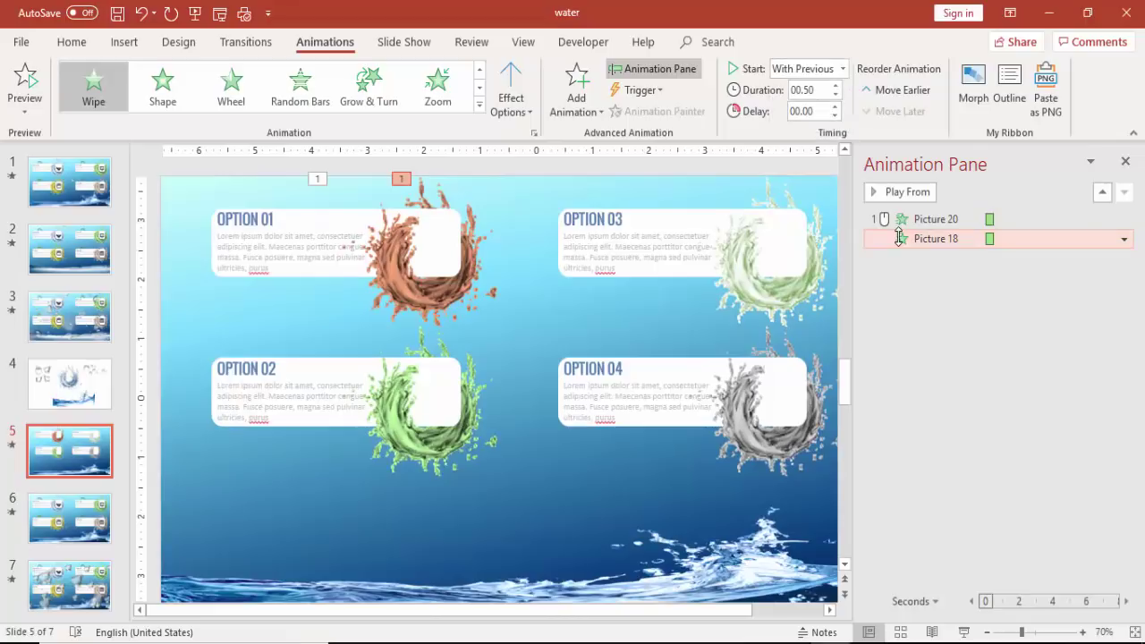
click(835, 107)
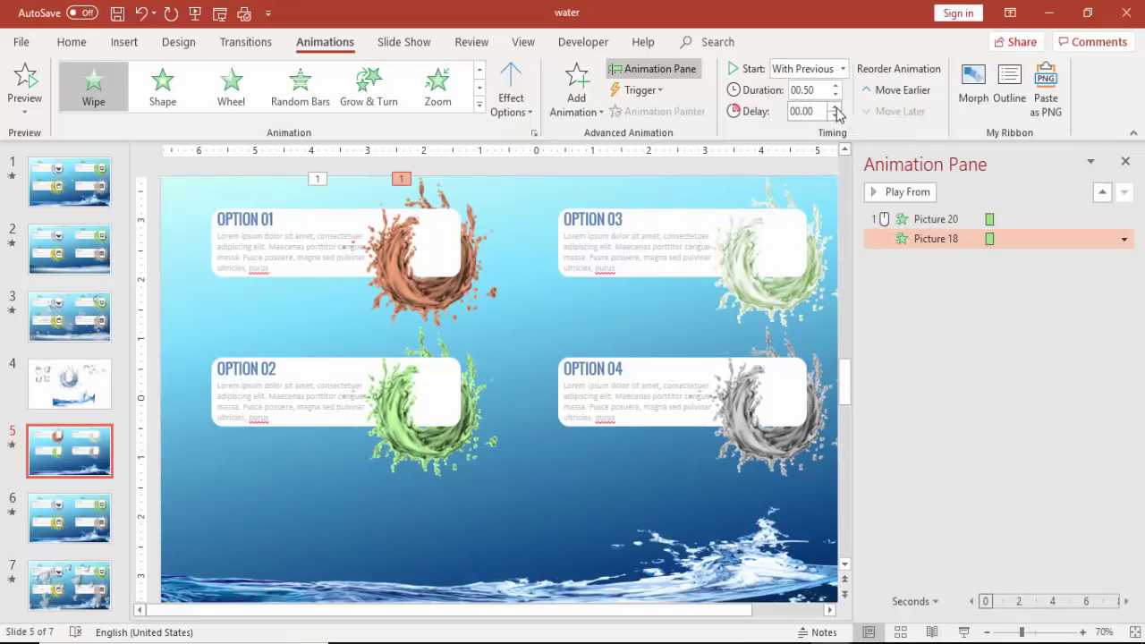
click(965, 632)
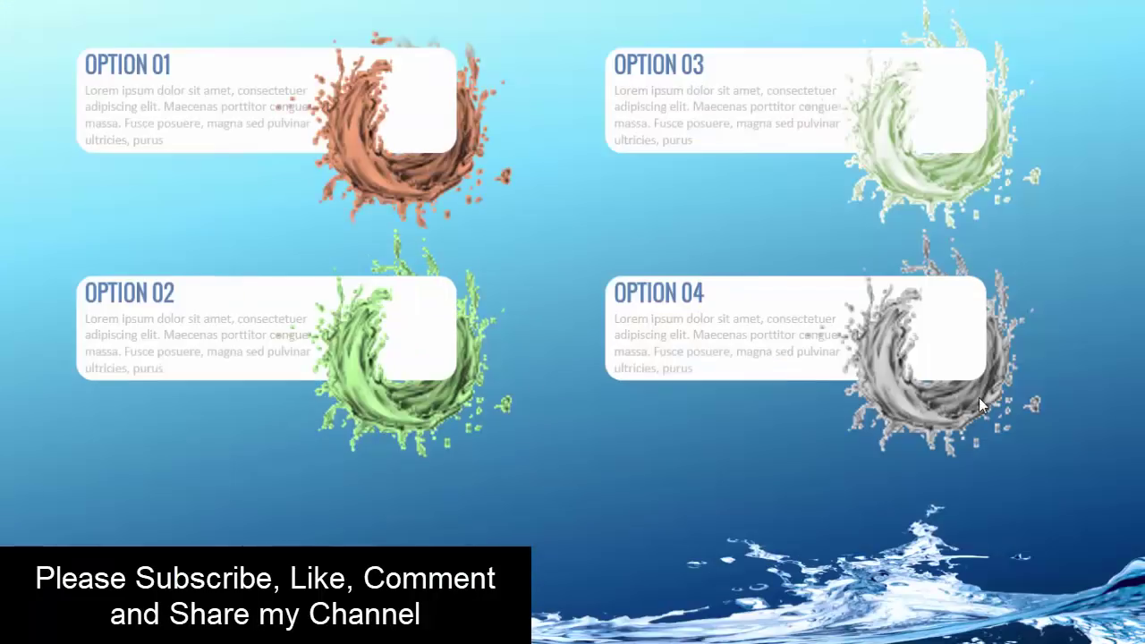
key(Escape)
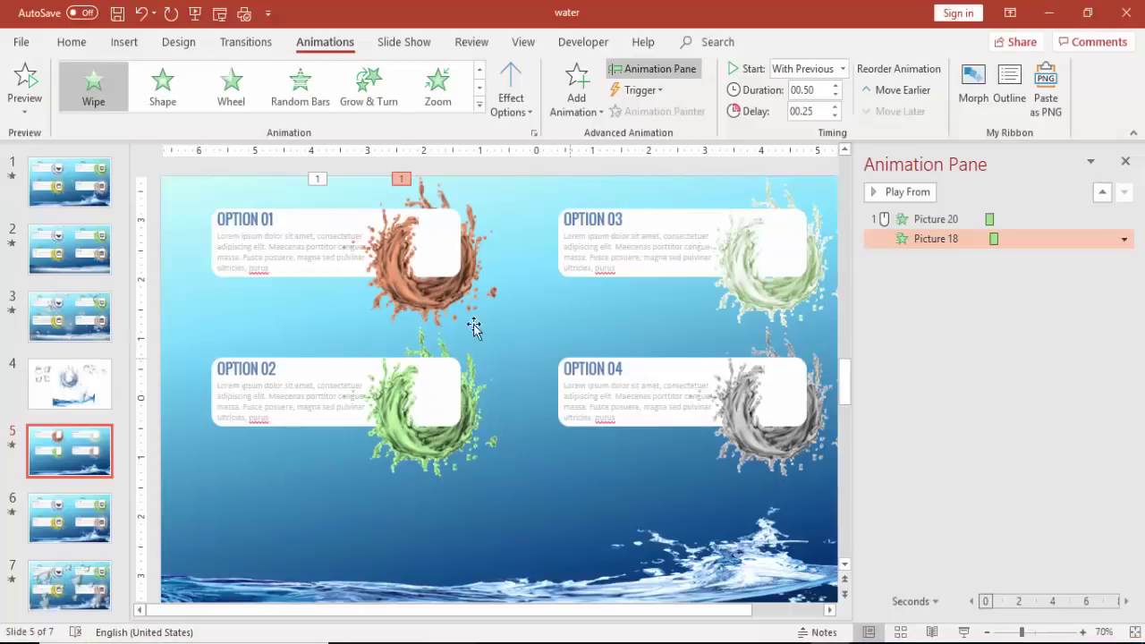
Step: Group the OPTION 01 title and body text
click(264, 221)
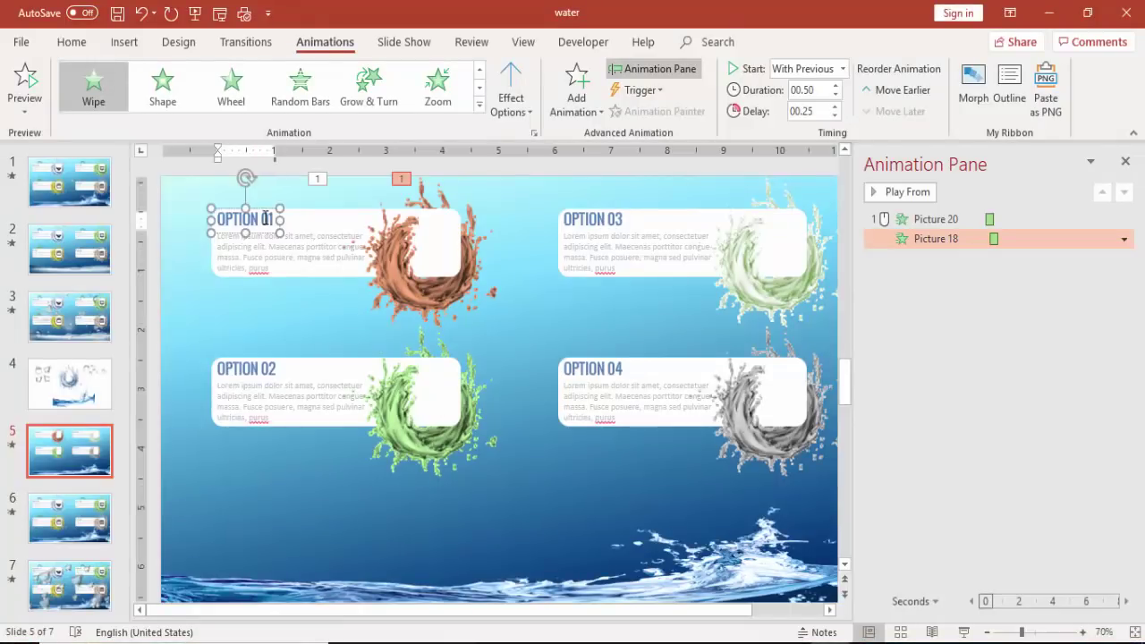
shift+click(310, 248)
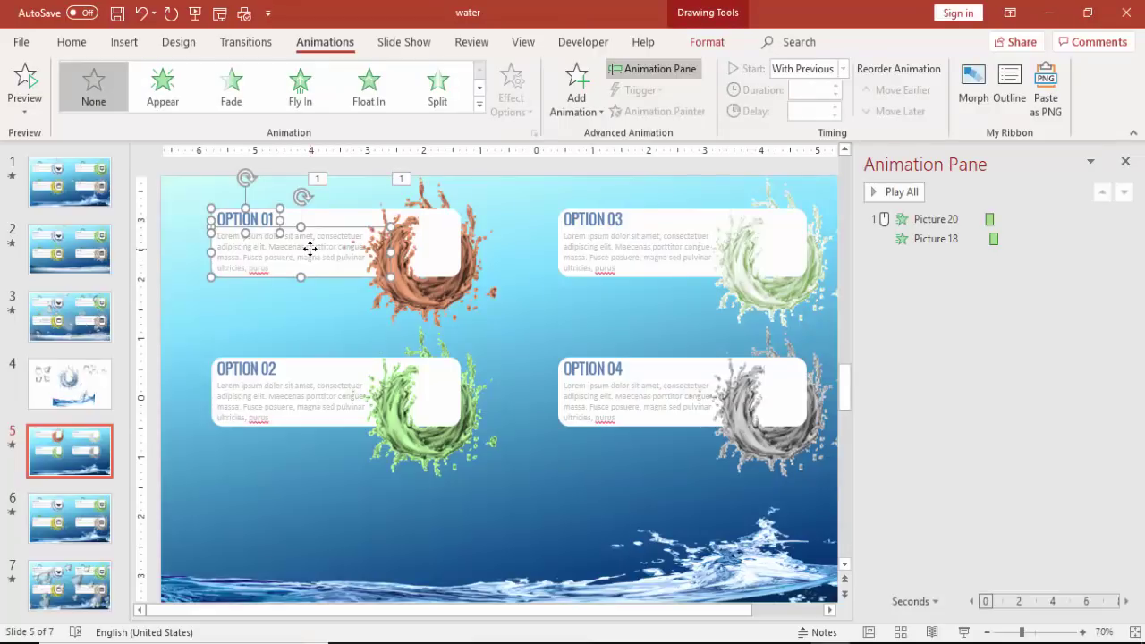
key(ctrl+g)
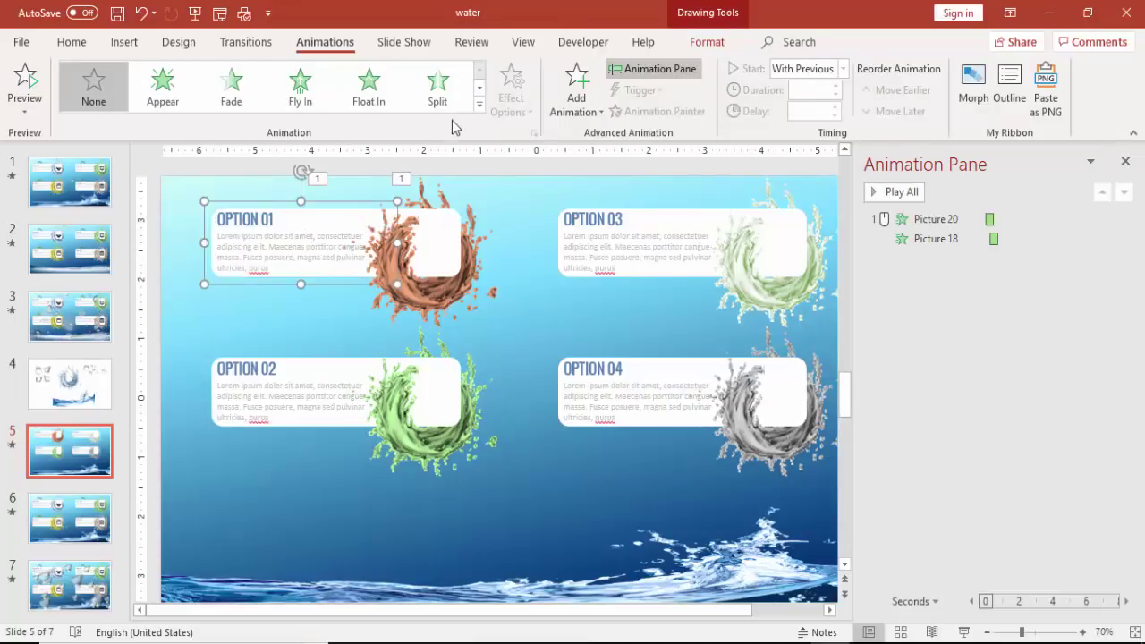
Step: Give the text group a From Left Wipe starting After Previous, then select slide 3's handshake icon
click(479, 105)
click(456, 169)
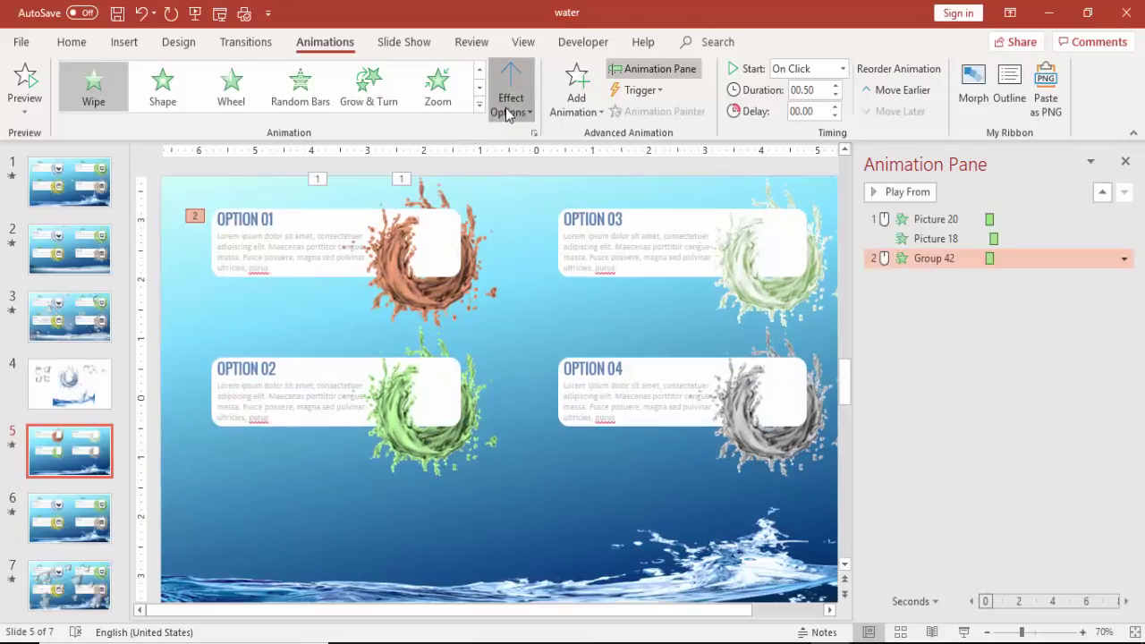
click(507, 114)
click(528, 204)
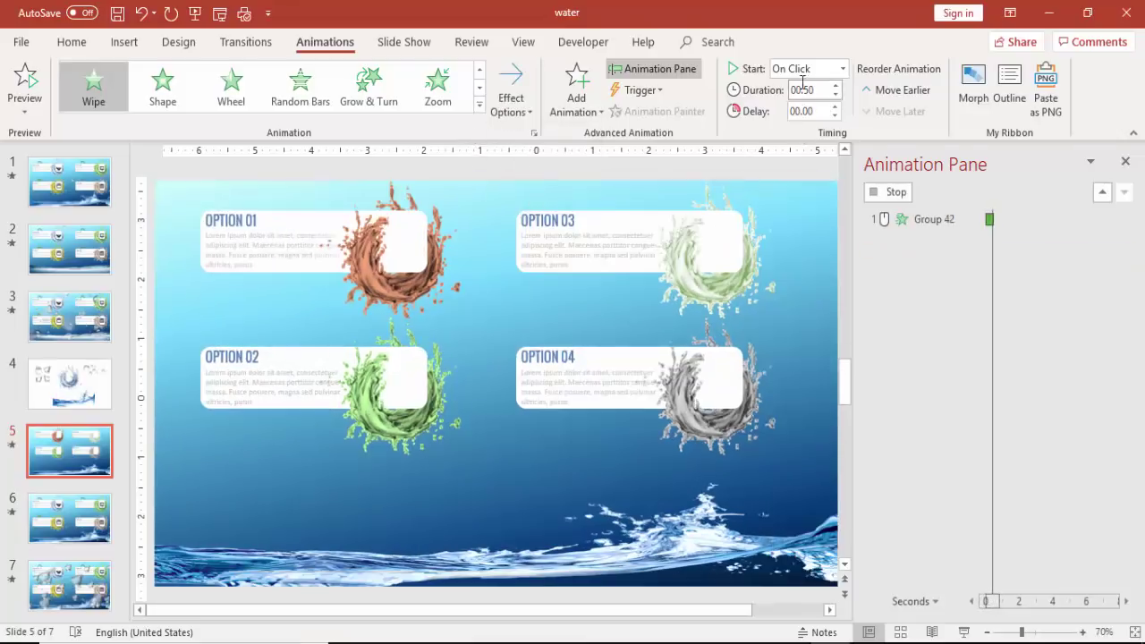
click(842, 69)
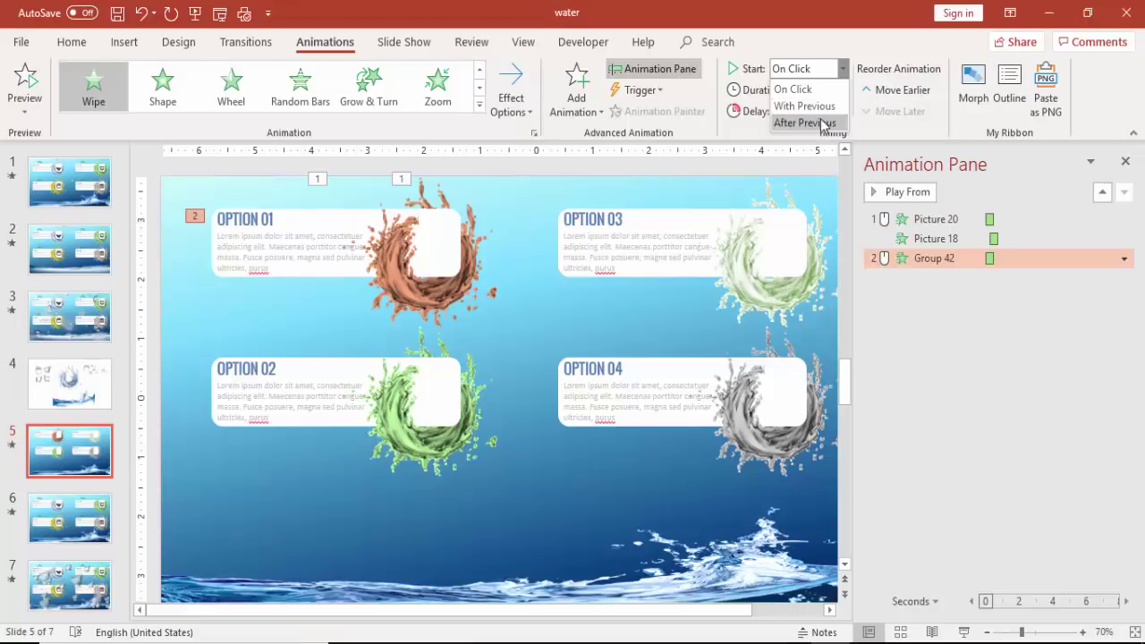
click(805, 122)
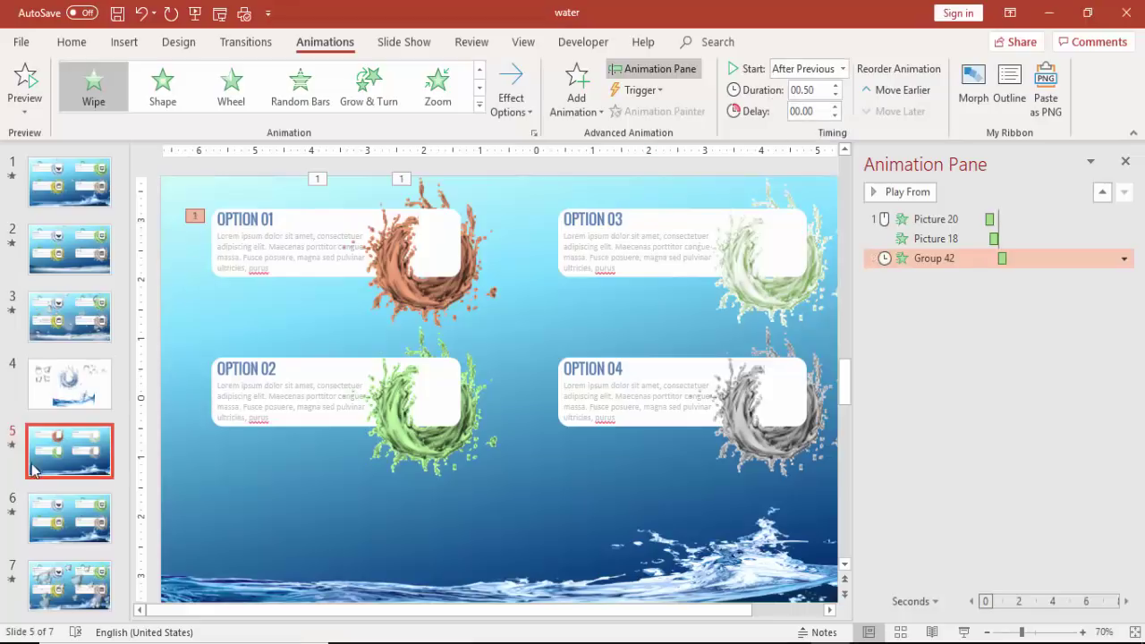
click(70, 316)
click(447, 274)
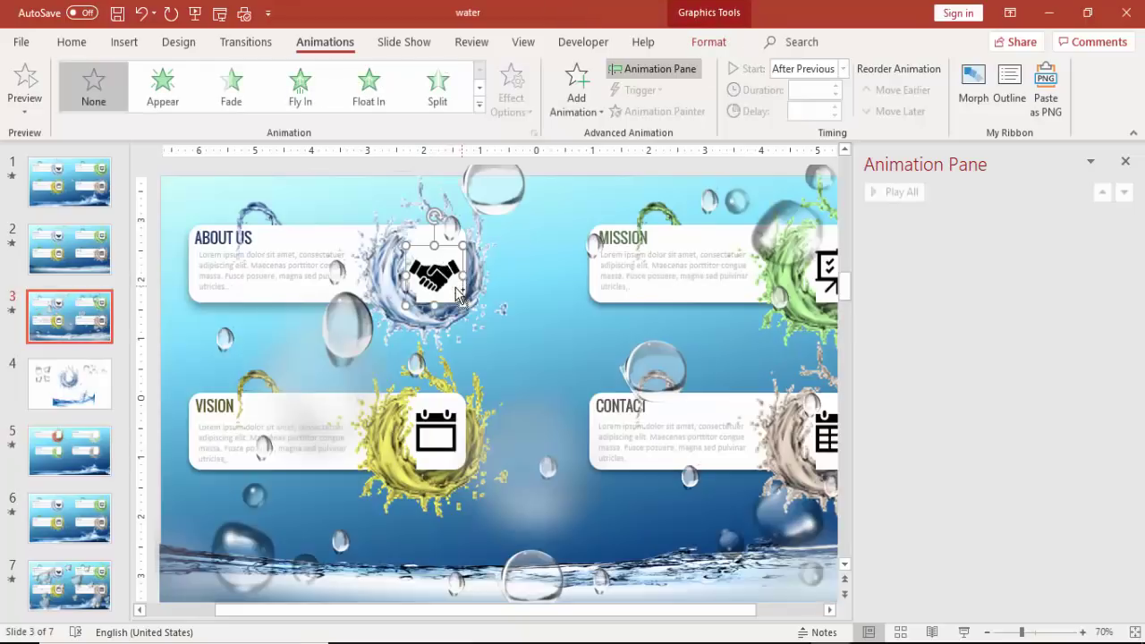
Step: Paste the handshake icon onto slide 5 and position it on the orange splash
click(70, 447)
click(68, 403)
click(69, 447)
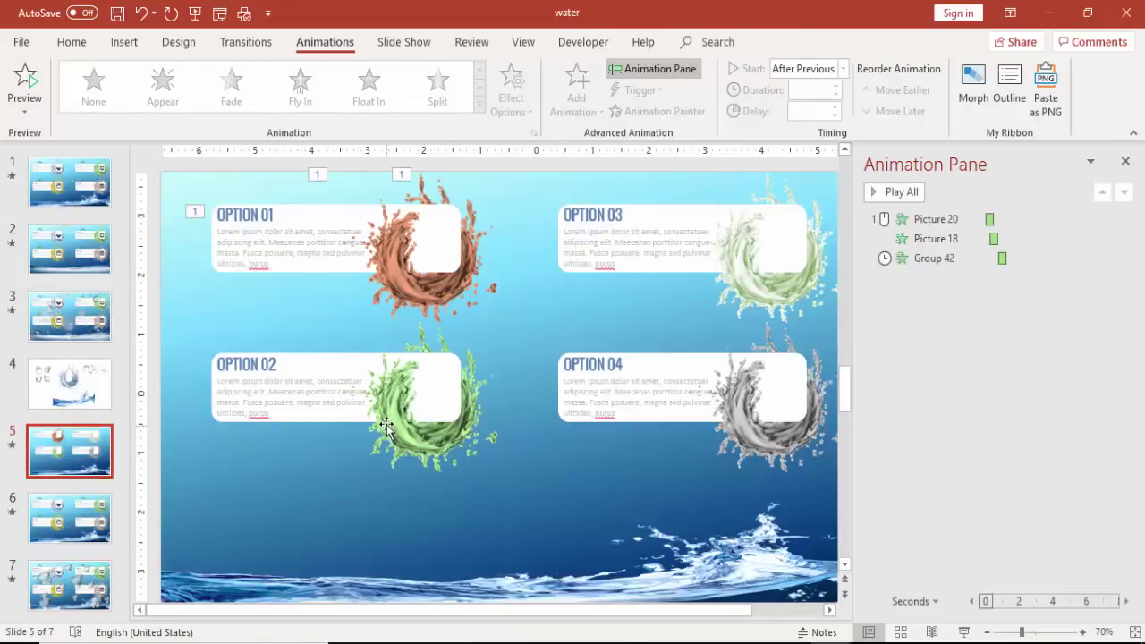
key(ctrl+v)
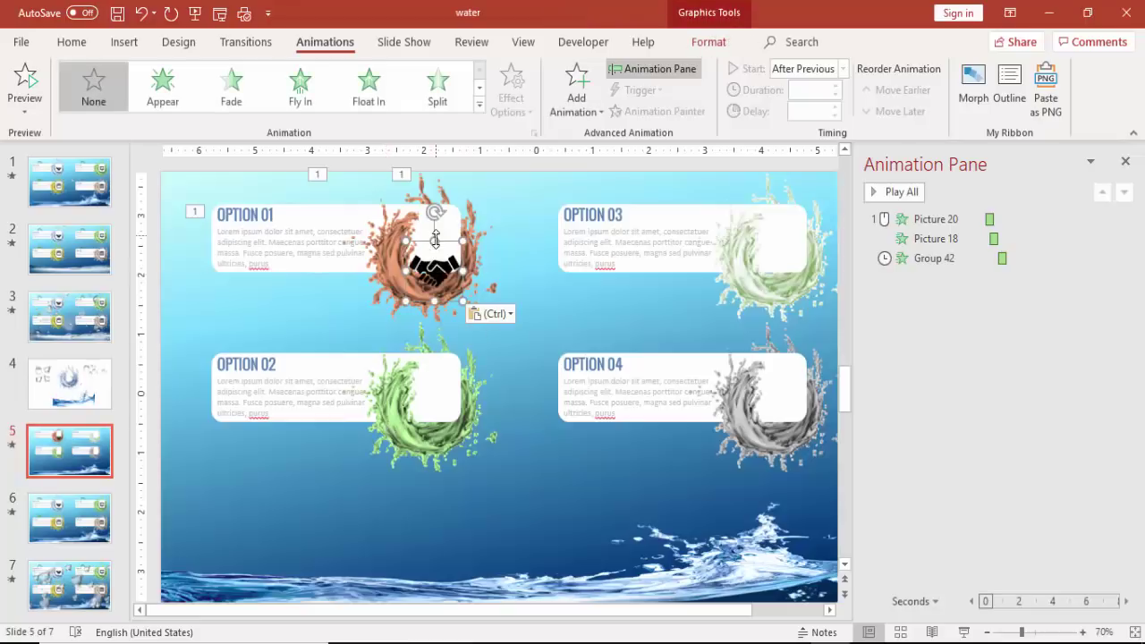
drag(439, 275, 438, 248)
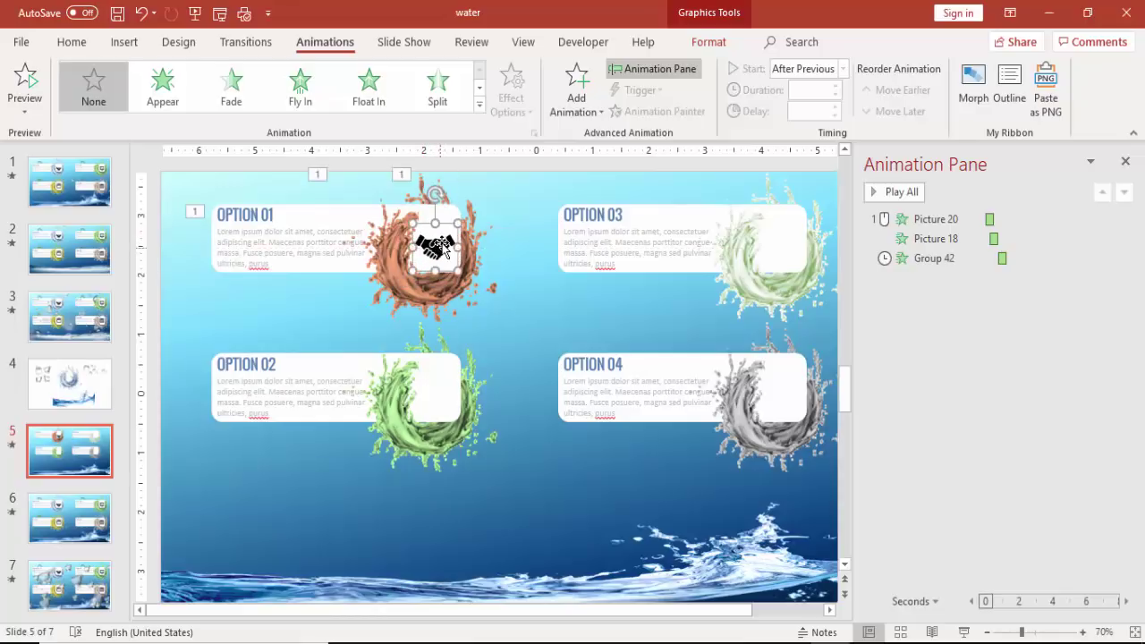
Step: Give the icon a Basic Zoom entrance With Previous and preview it in Slide Show
click(481, 106)
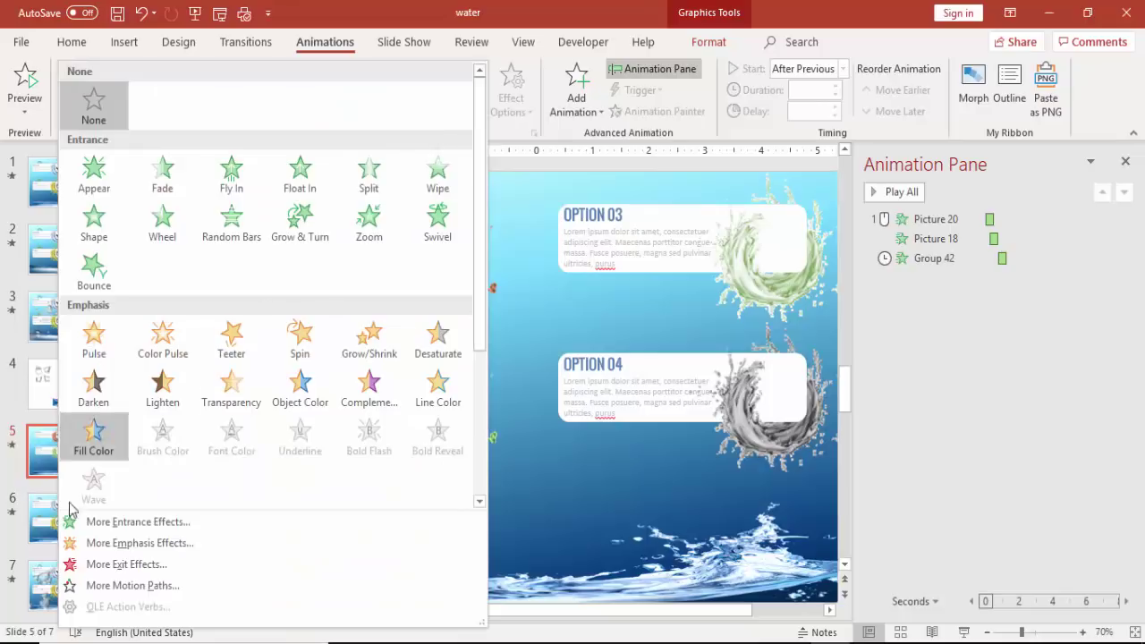
click(114, 526)
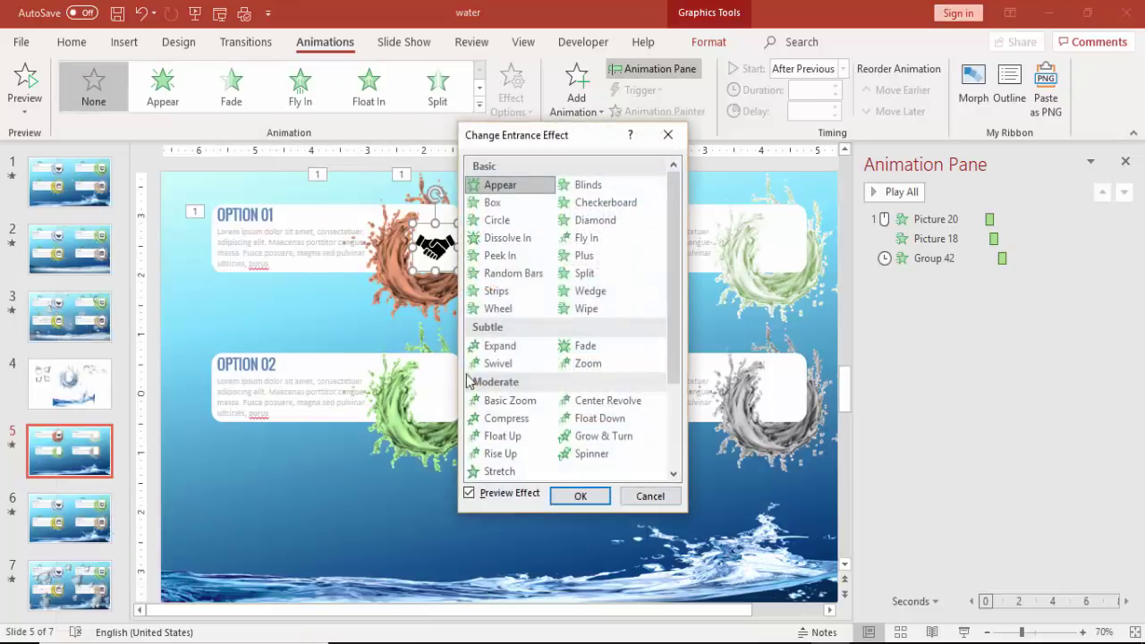
click(526, 407)
click(580, 495)
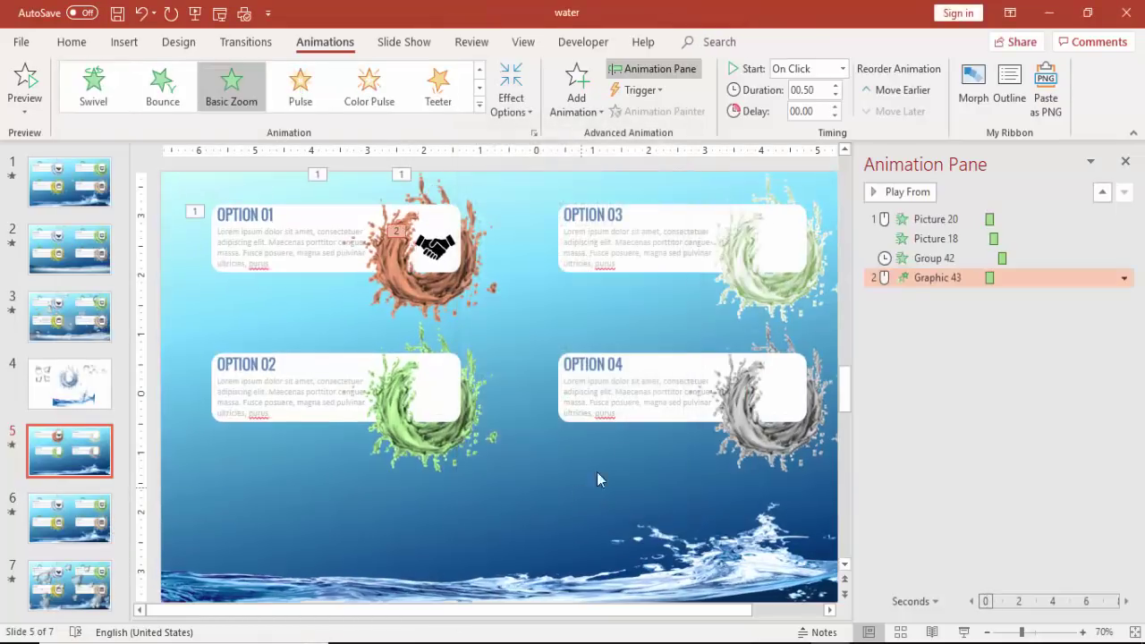
click(842, 69)
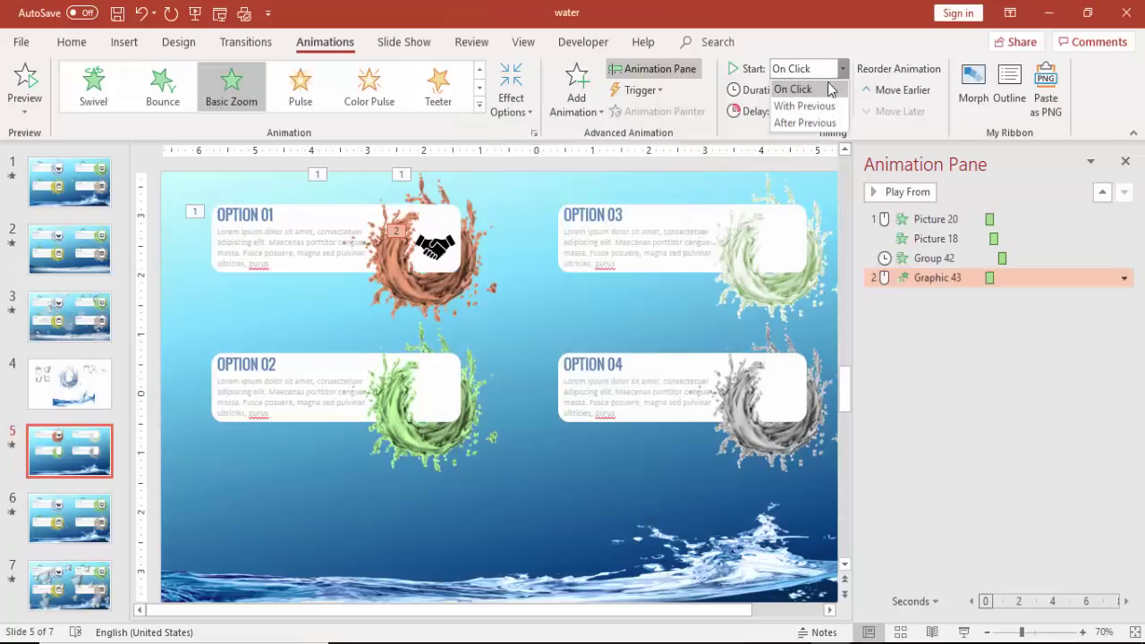
click(801, 106)
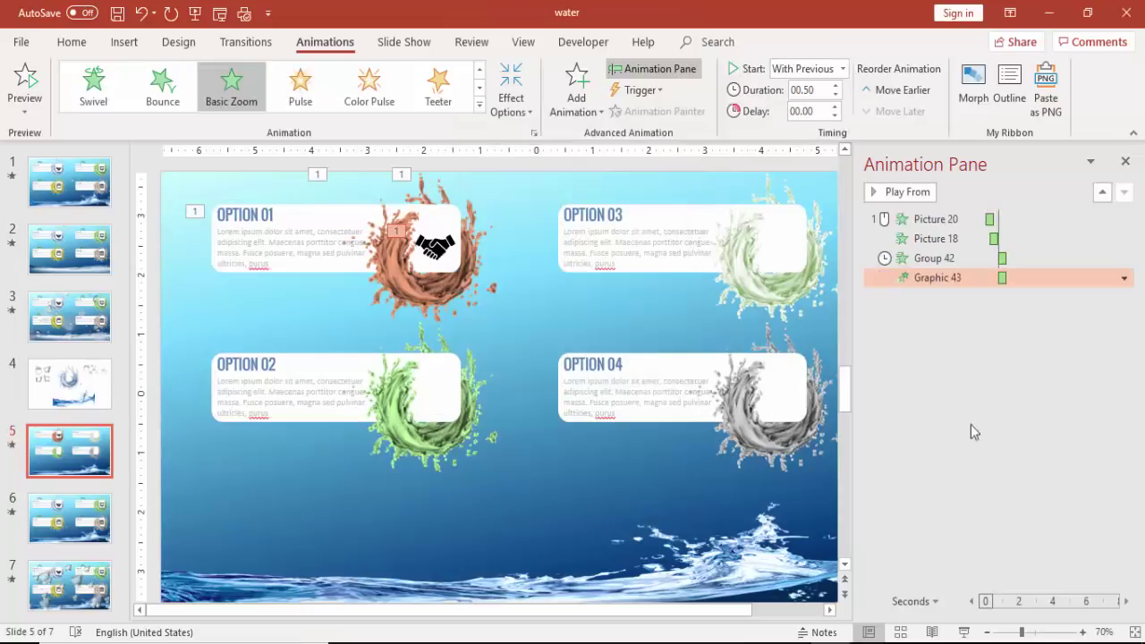
click(964, 632)
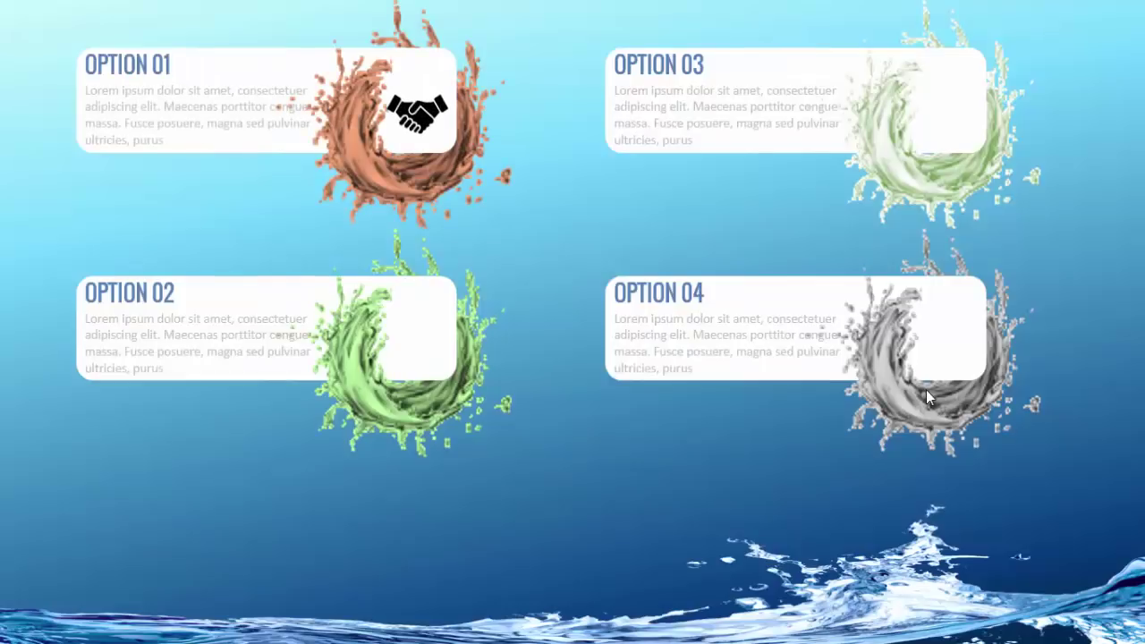
key(Escape)
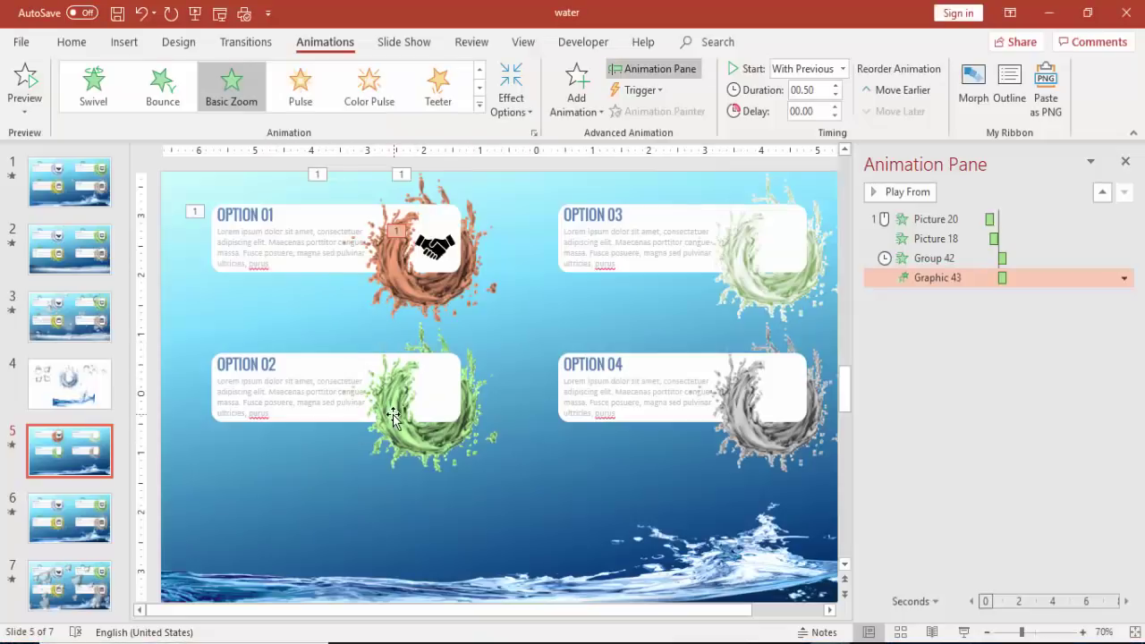
Step: Select the orange splash picture as the source of the animation to reuse
click(445, 442)
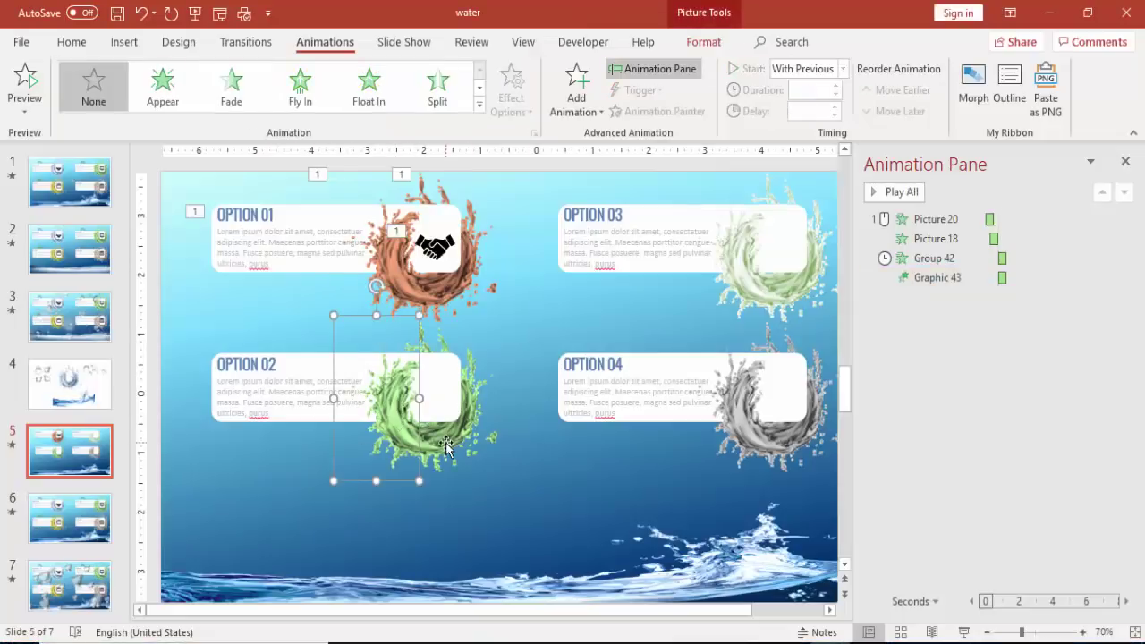
click(725, 422)
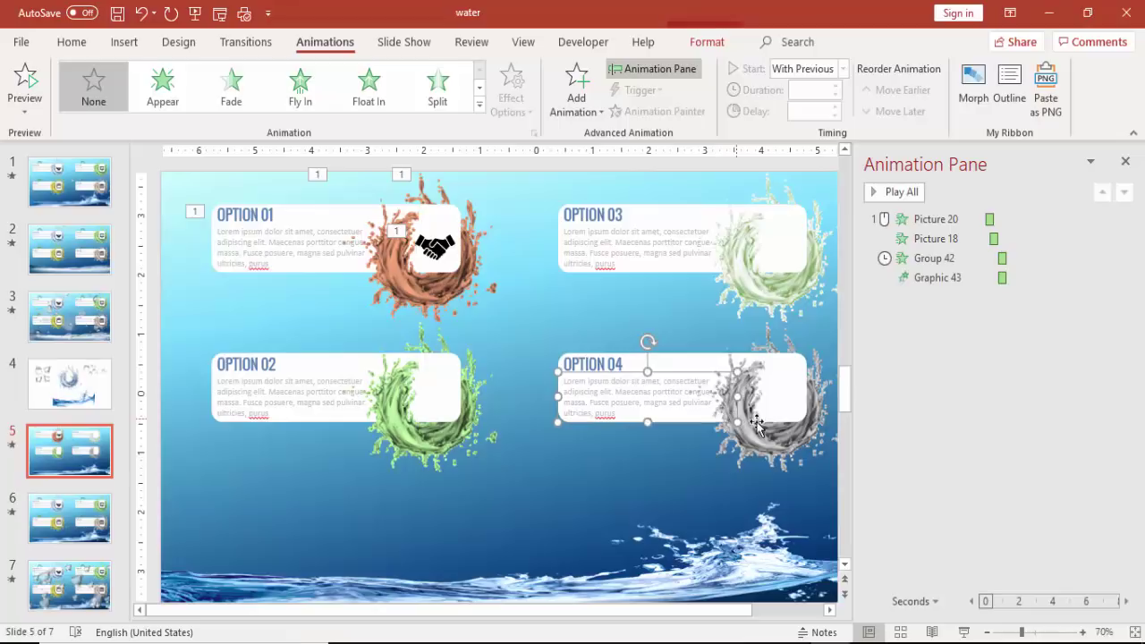
click(385, 280)
Step: Copy the orange splash pieces' animations onto both green splash pieces with Animation Painter
click(626, 111)
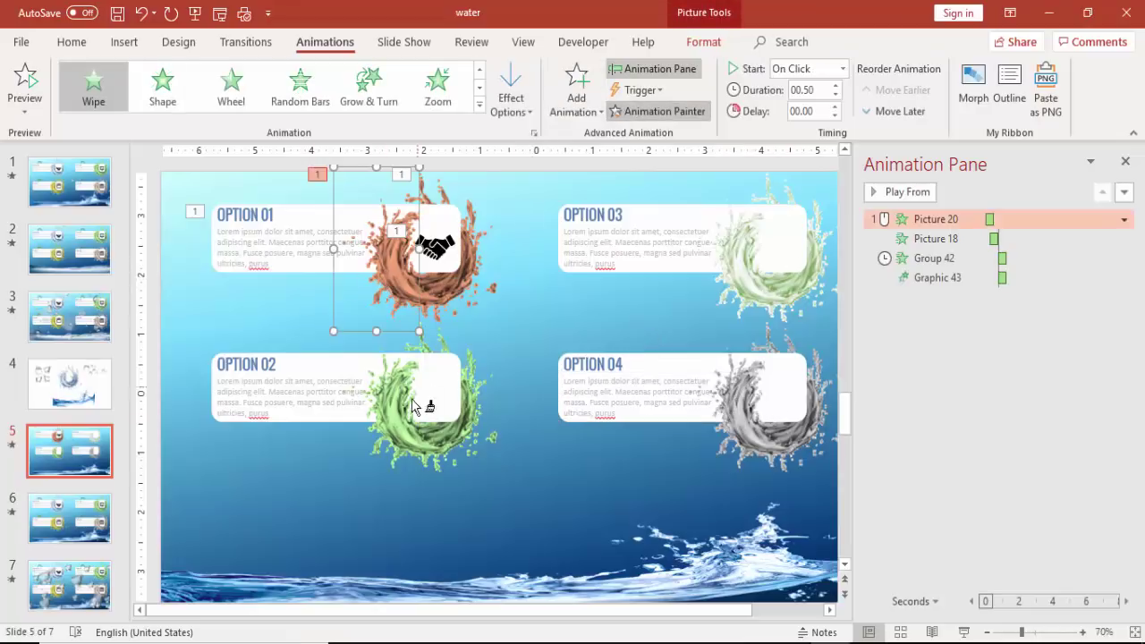
click(412, 407)
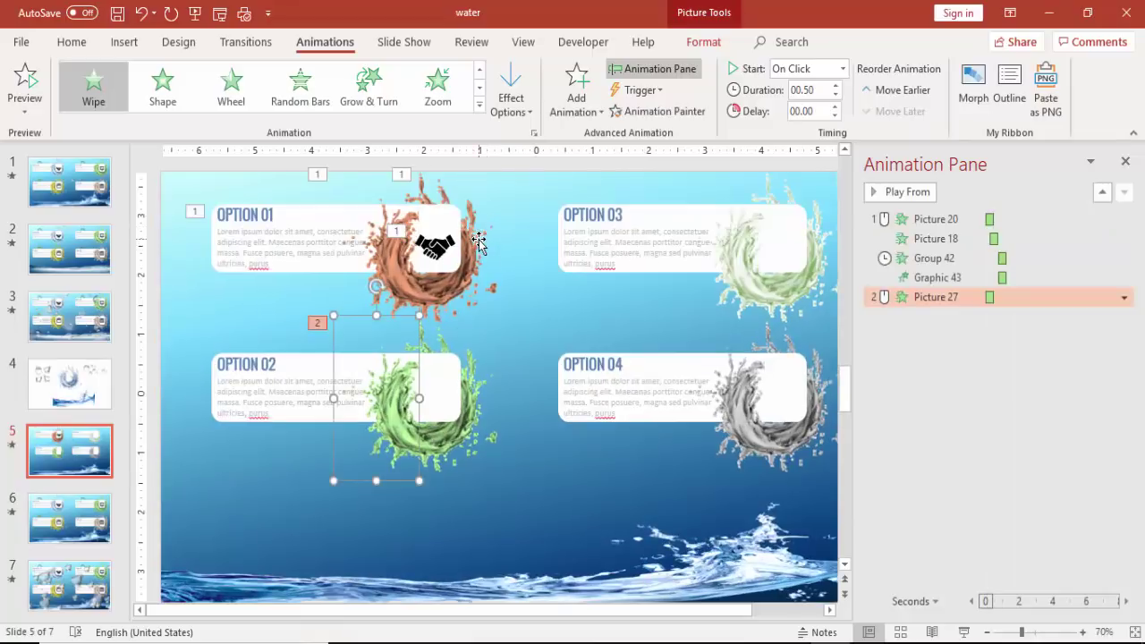
click(478, 241)
click(617, 111)
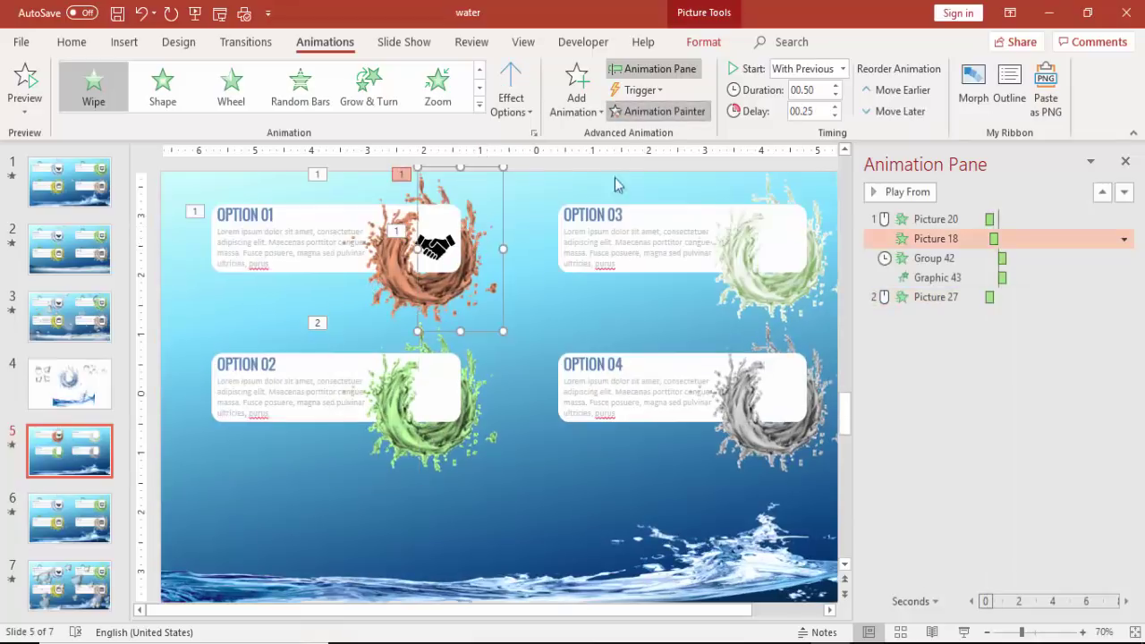
click(470, 414)
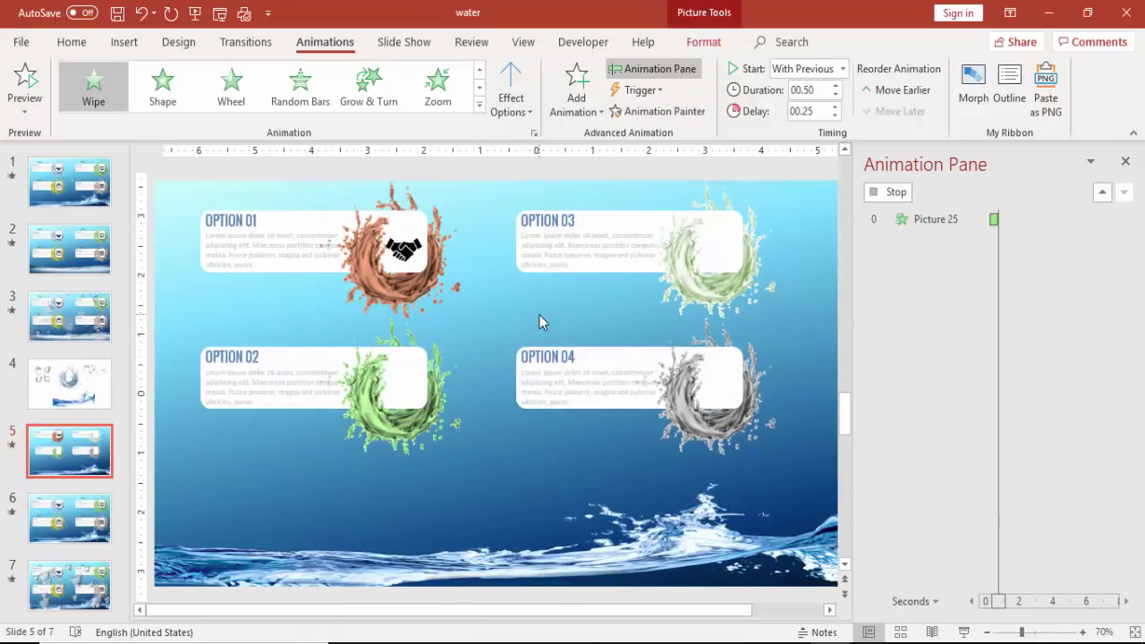
Step: Group the OPTION 02 title and body text and paint the Option 01 group's animation onto it
click(250, 356)
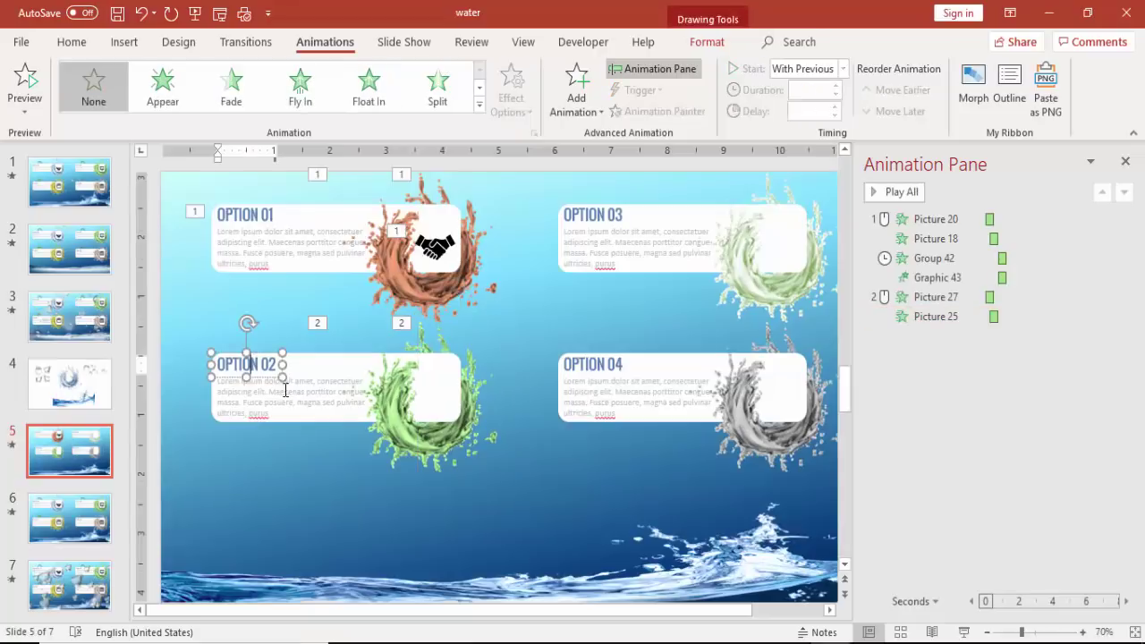
shift+click(349, 393)
key(ctrl+g)
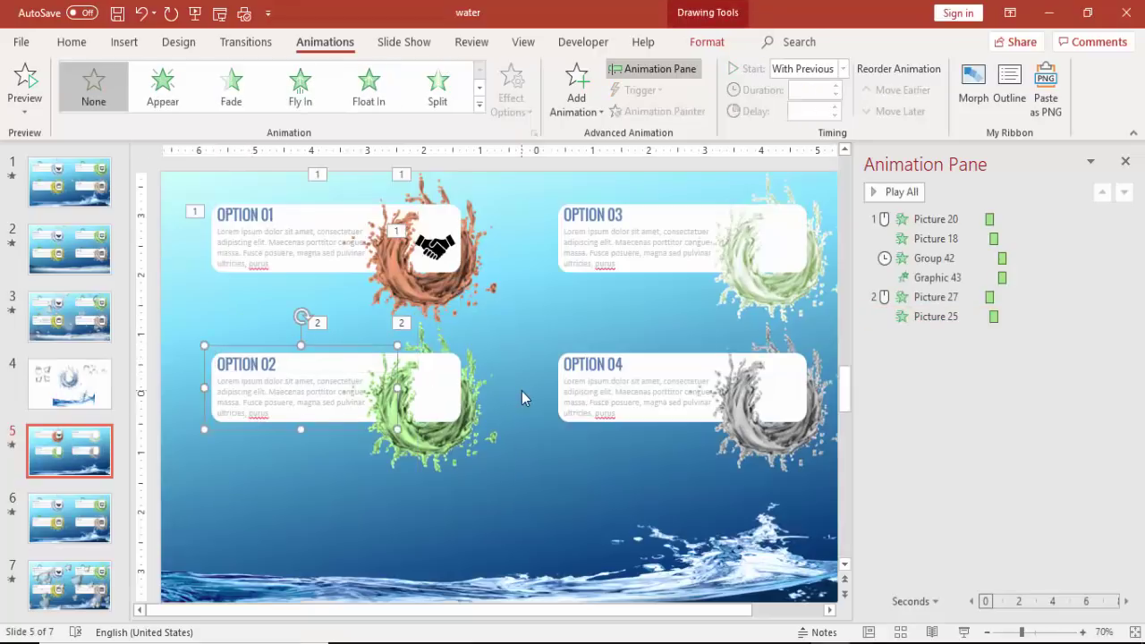
click(298, 245)
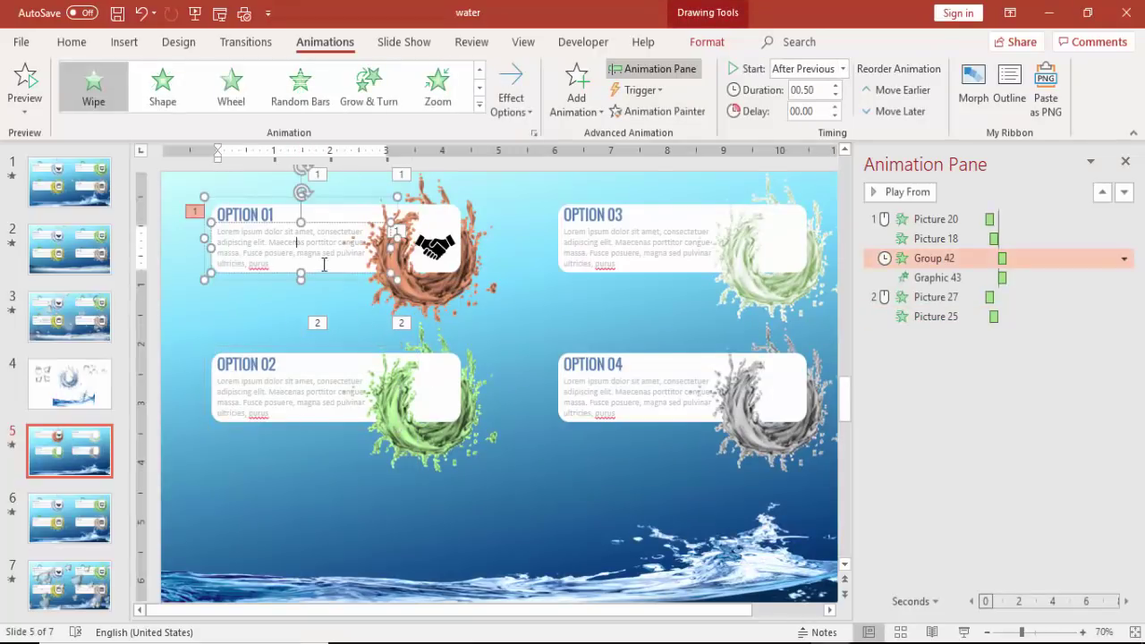
click(340, 198)
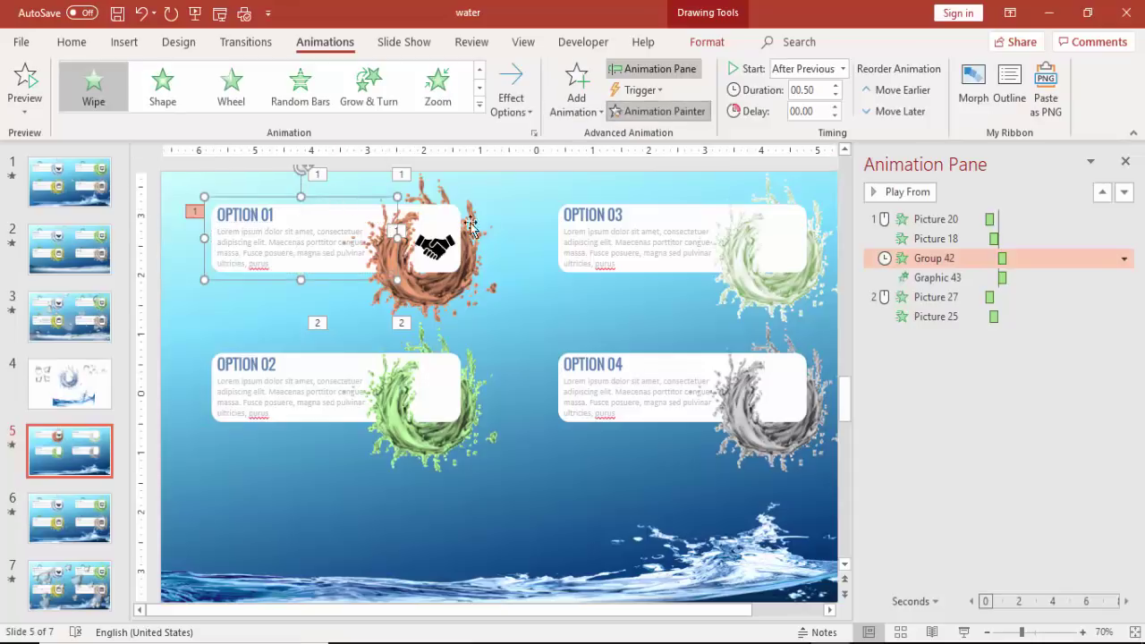
click(657, 111)
click(264, 370)
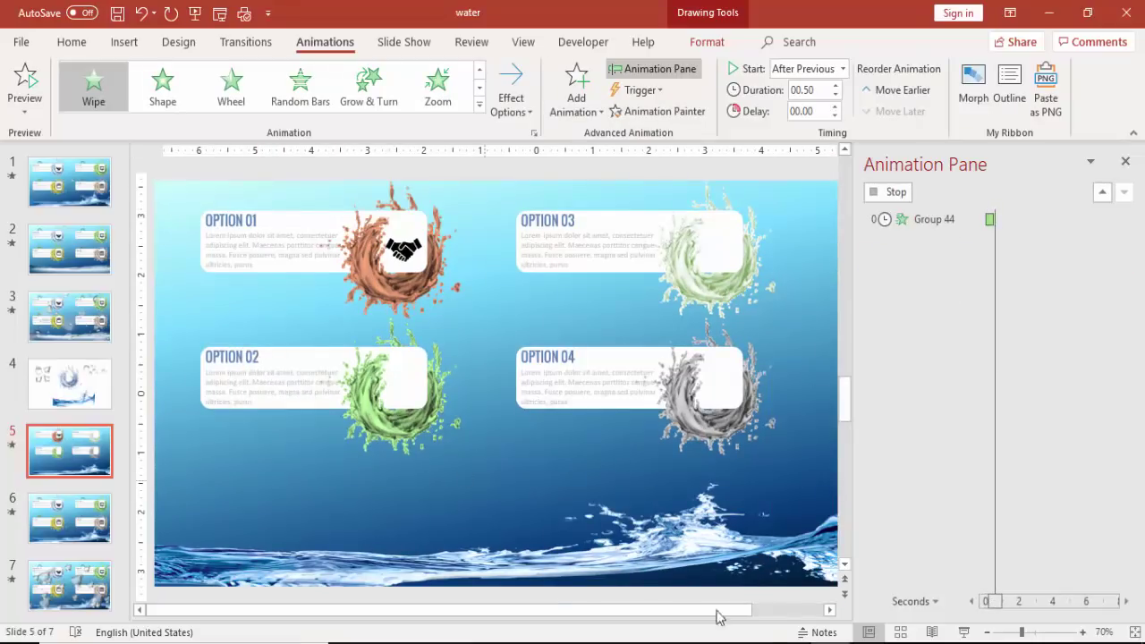
Step: Play slide 5 as a slide show to check the animations, then deselect everything
click(963, 632)
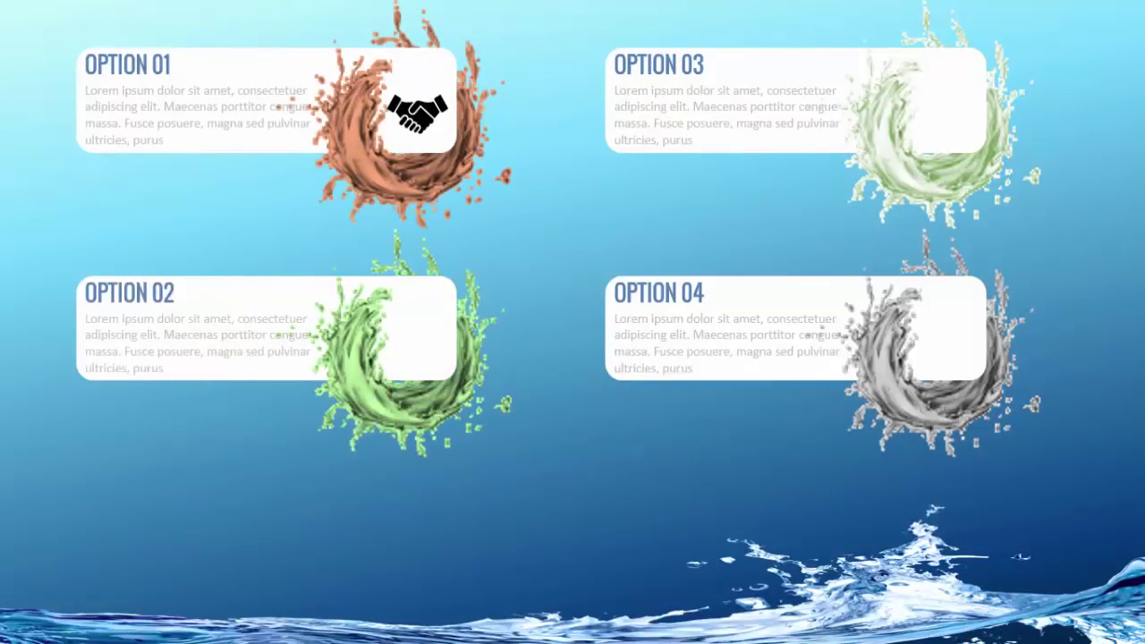
key(Escape)
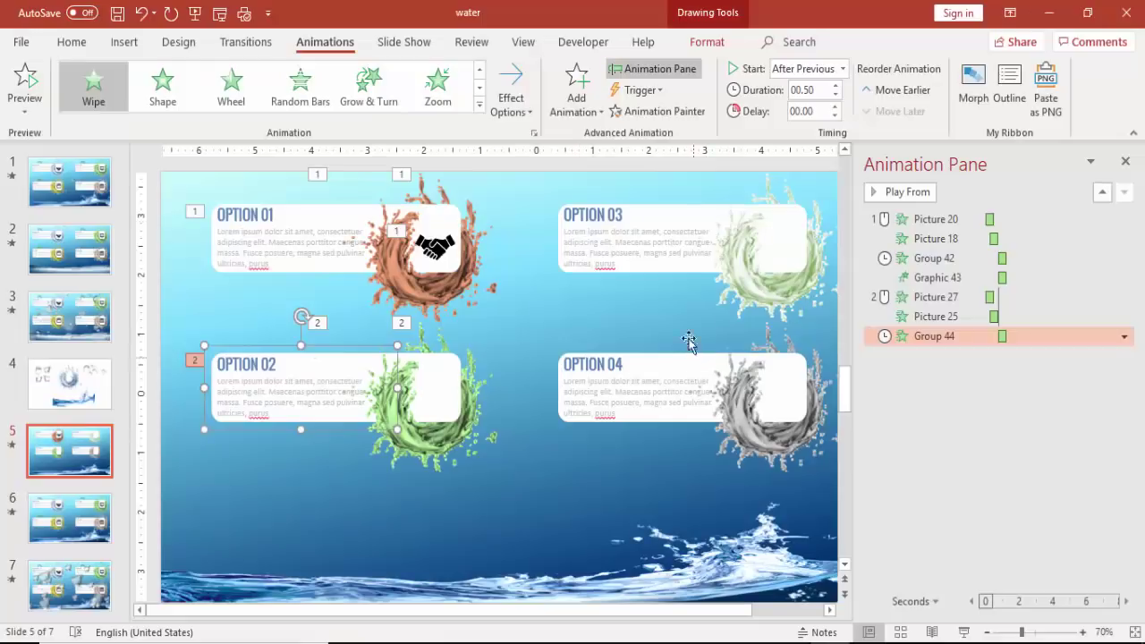
click(677, 358)
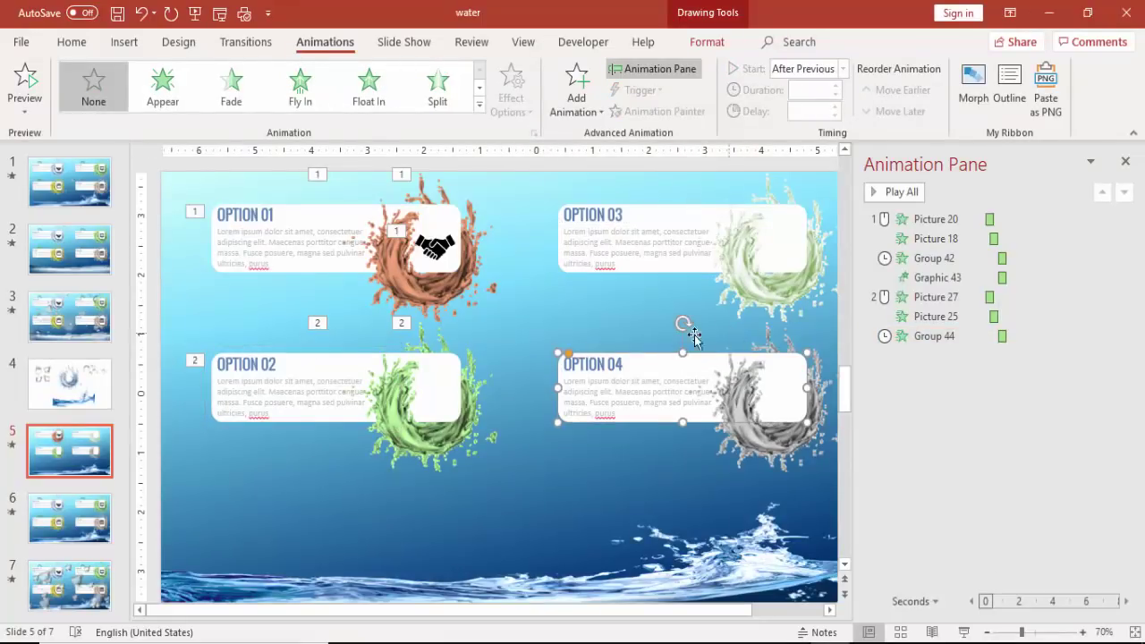
click(557, 458)
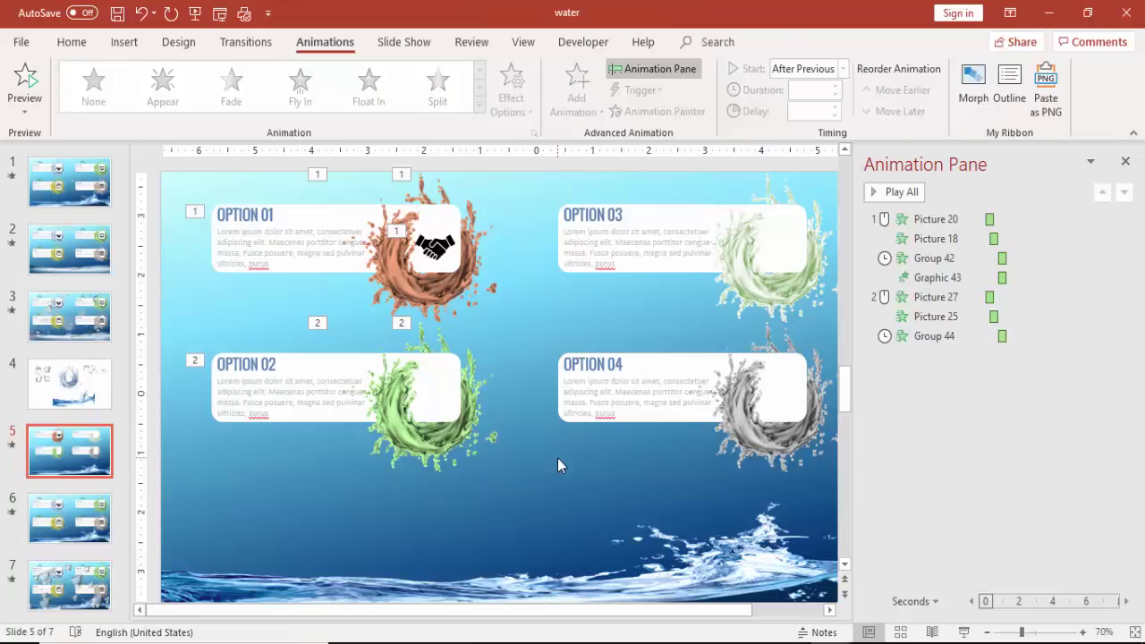
Step: Paste slide 4's water-drop group onto slide 5 and centre it on the slide
click(1126, 161)
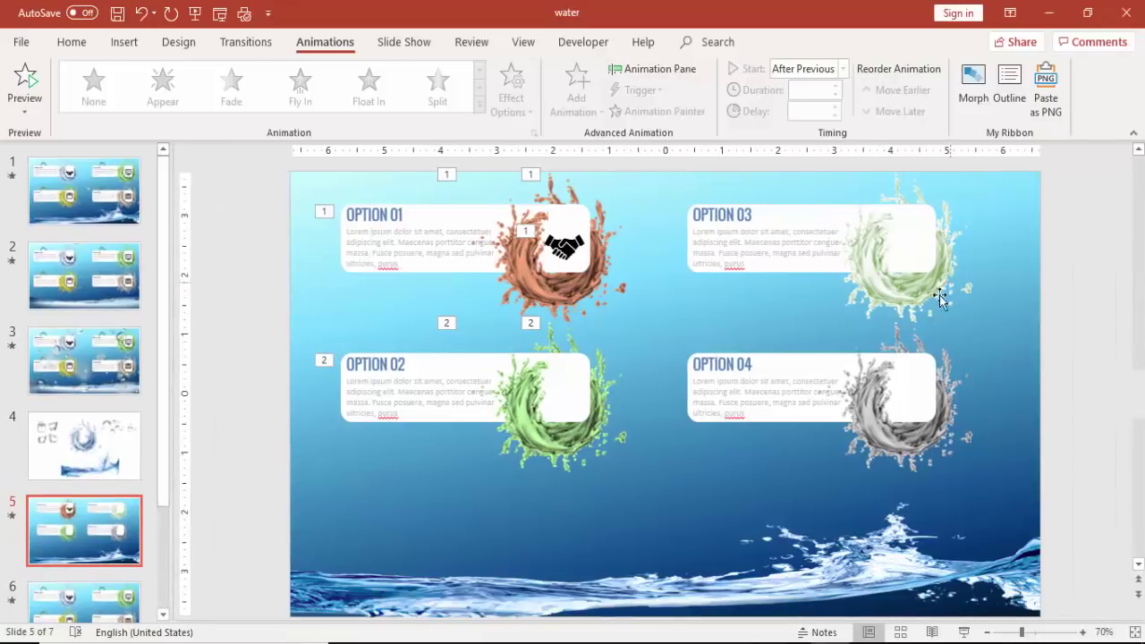
click(131, 445)
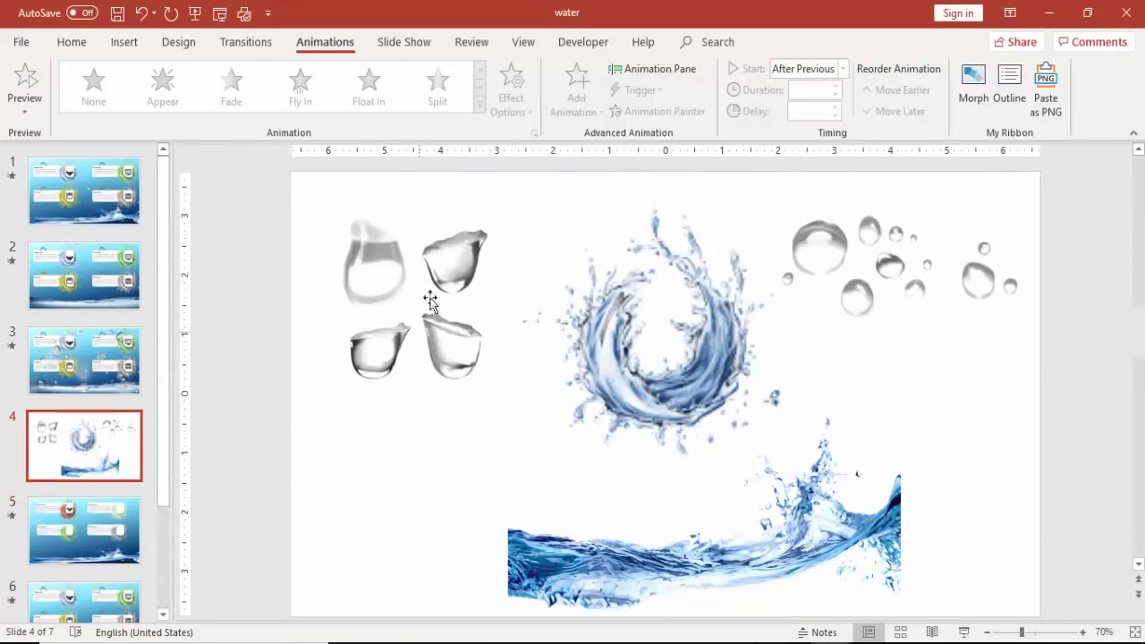
click(459, 270)
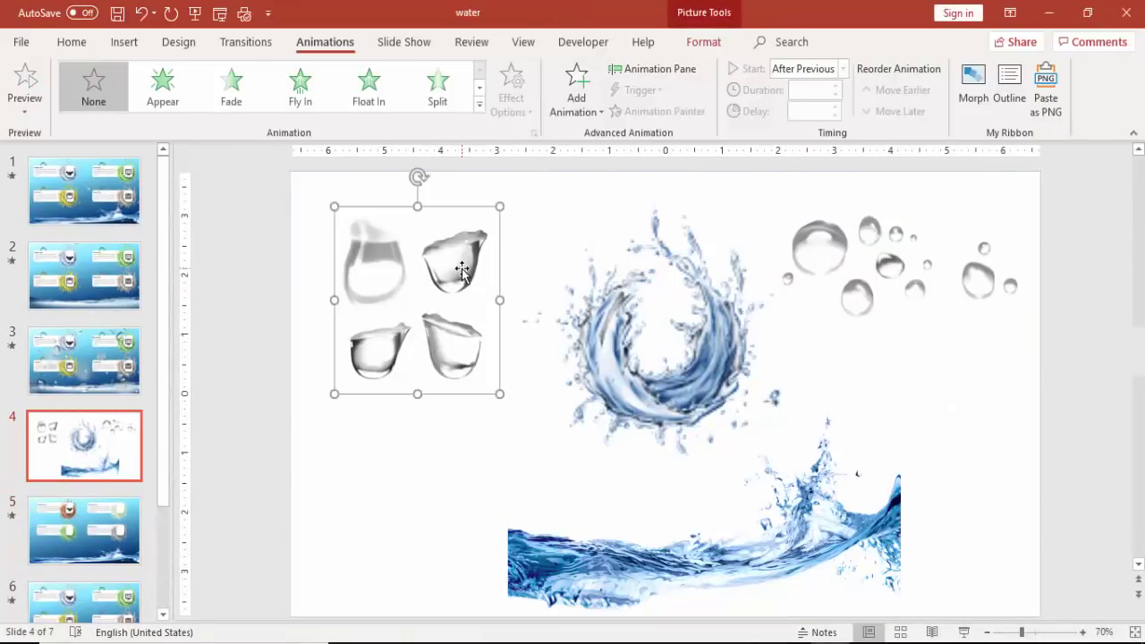
click(123, 497)
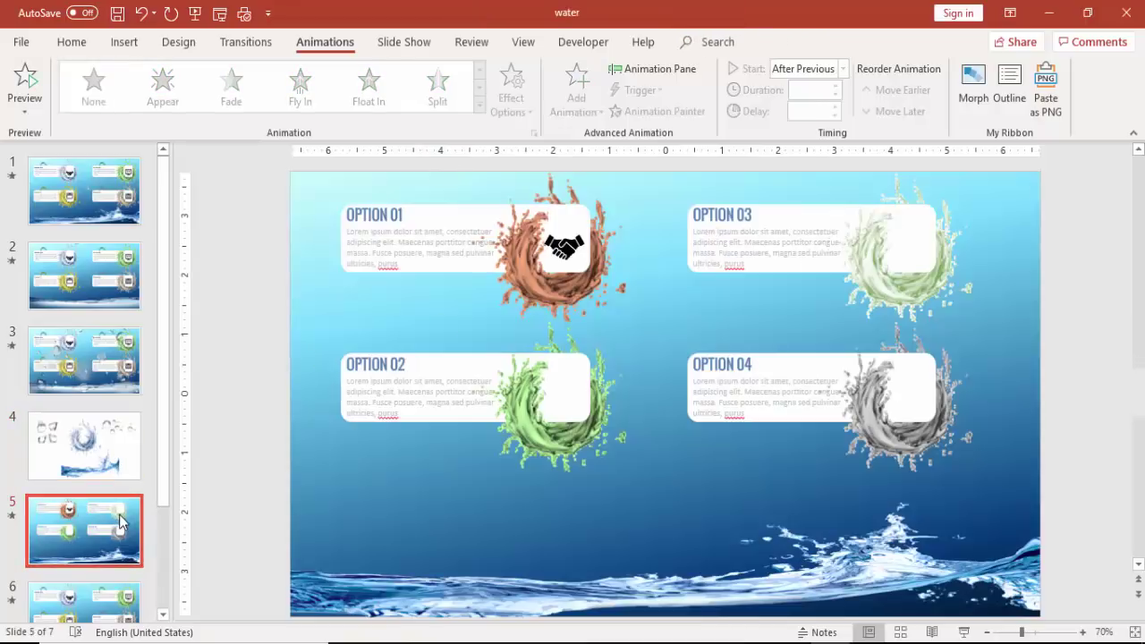
key(ctrl+v)
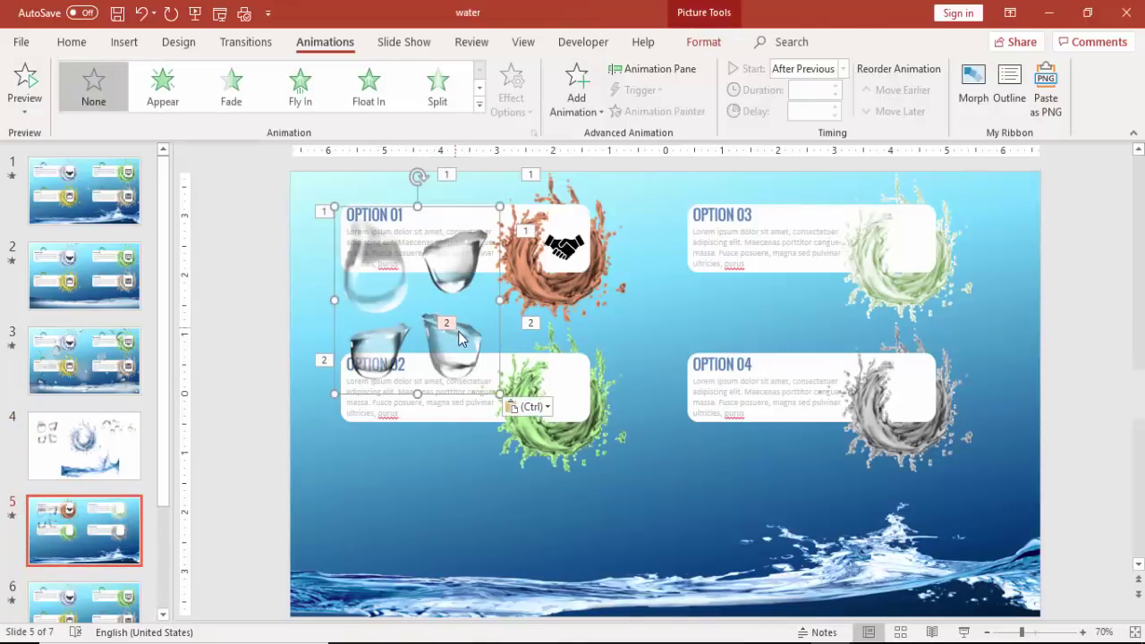
drag(484, 341, 712, 350)
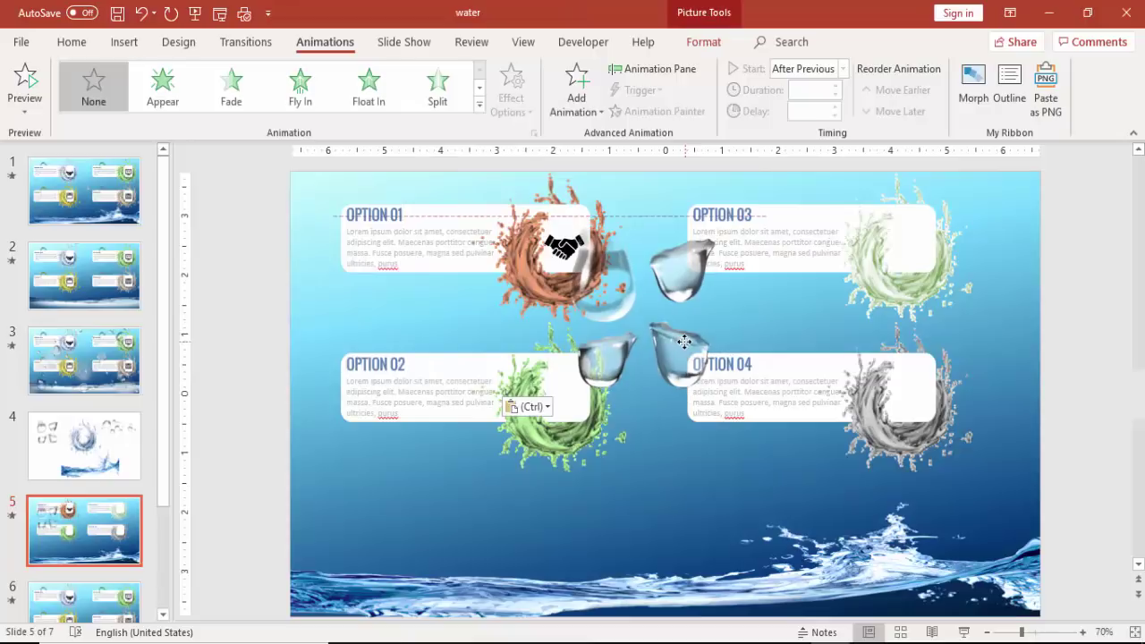
Step: Crop the pasted picture down to one clear droplet, 1.16 by 1.26 inches
click(712, 47)
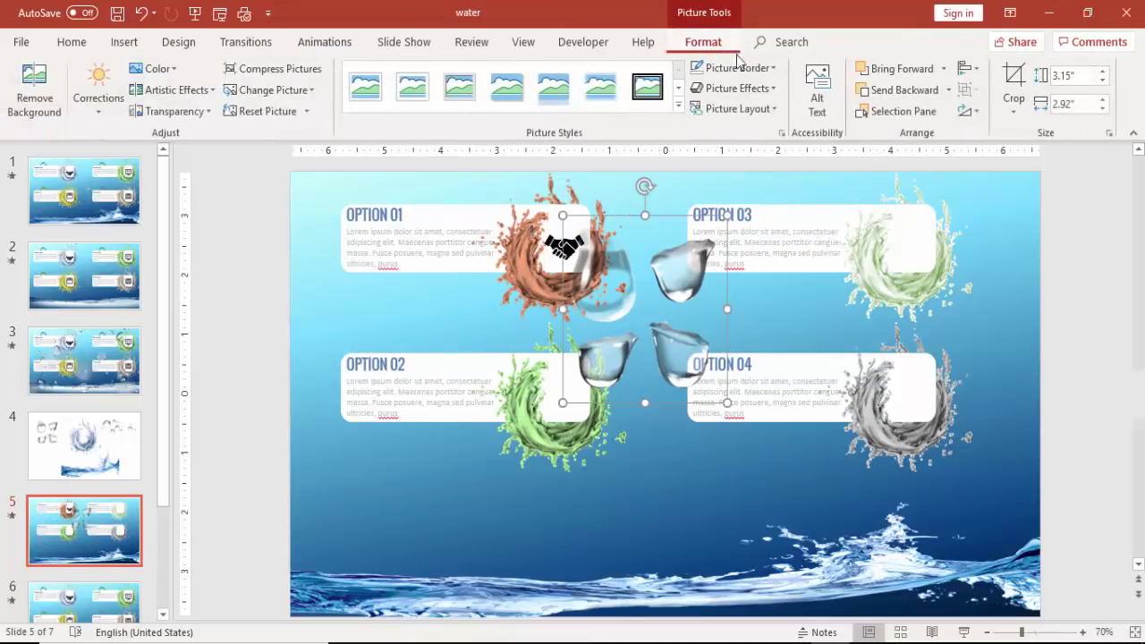
click(1014, 82)
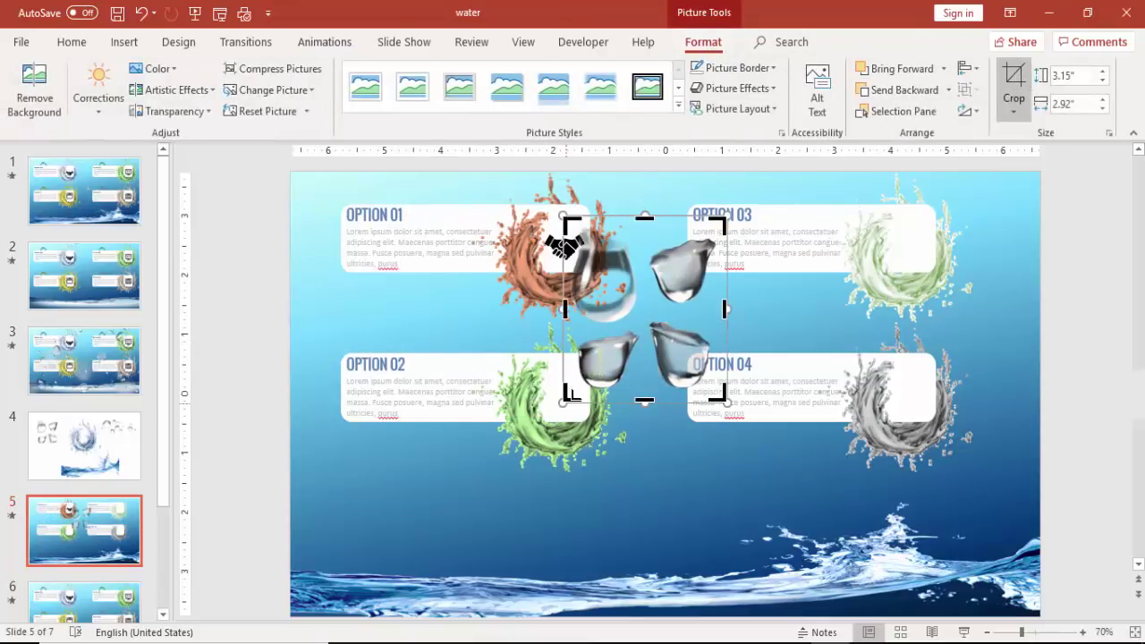
click(649, 406)
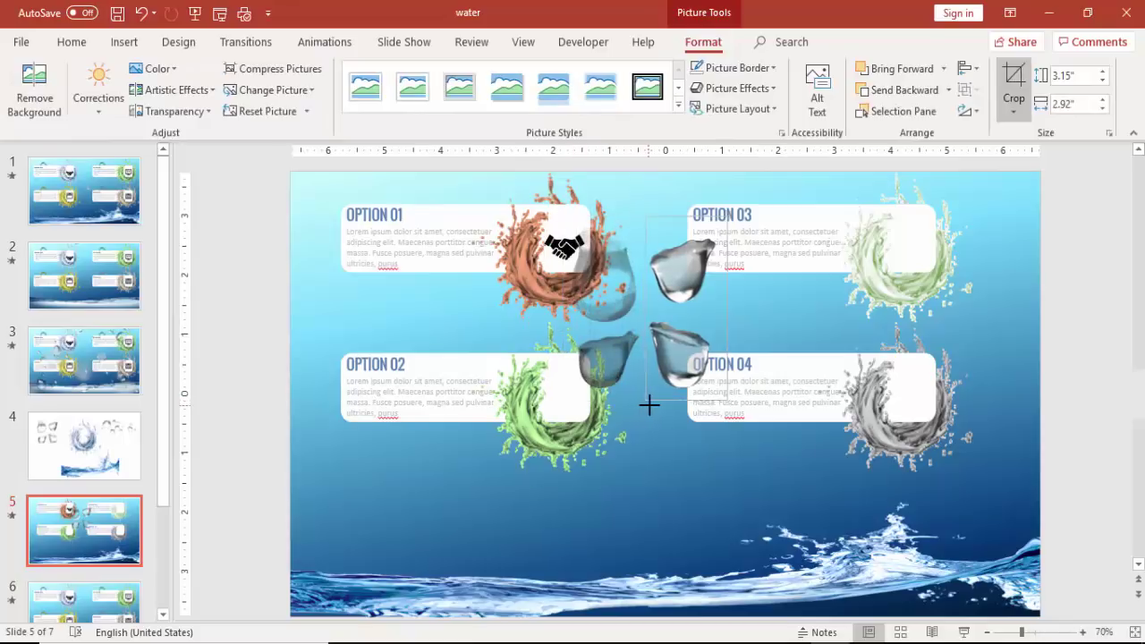
drag(647, 404, 646, 399)
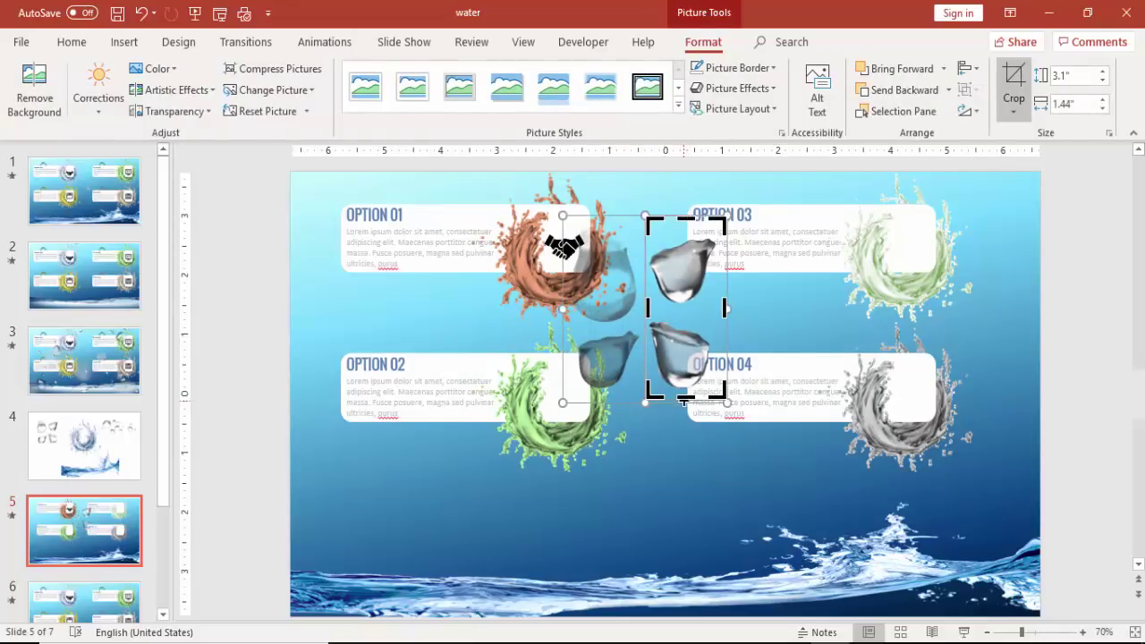
click(681, 315)
click(682, 308)
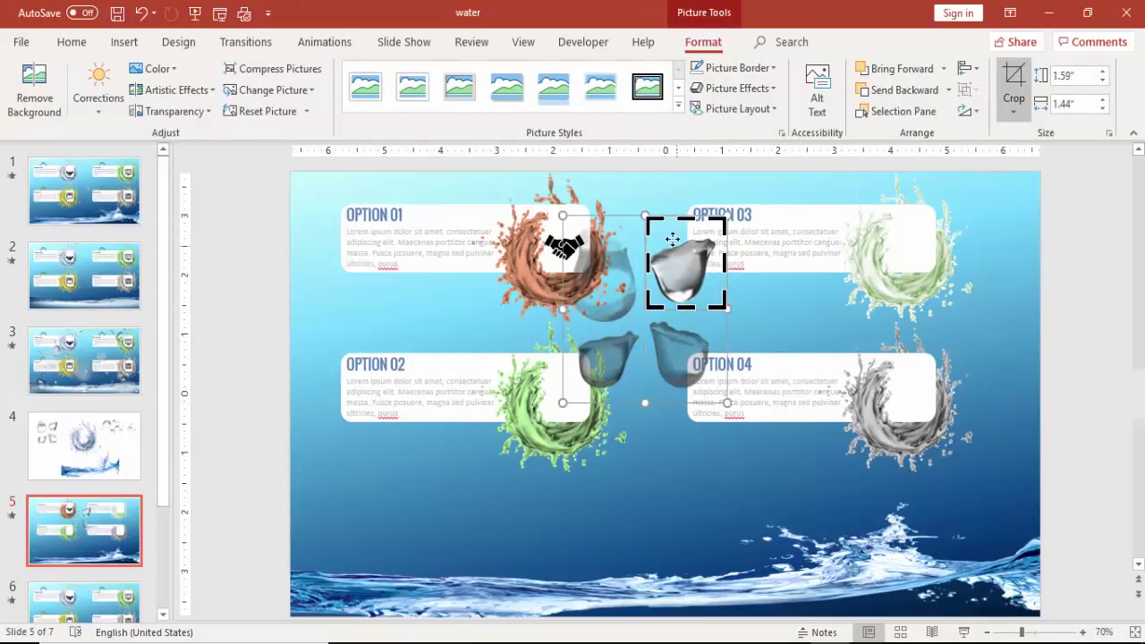
drag(646, 217, 647, 235)
drag(721, 304, 652, 333)
click(768, 284)
click(669, 299)
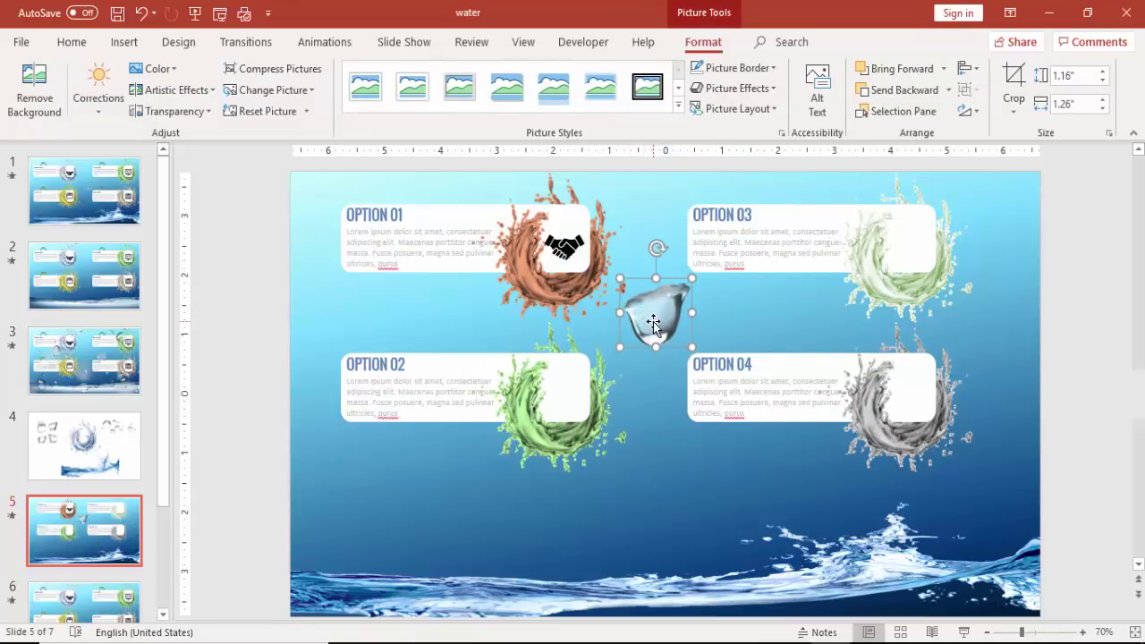
Step: Move the water drop above the slide and shrink it to a tiny 0.19 by 0.21-inch droplet
drag(1020, 632, 997, 633)
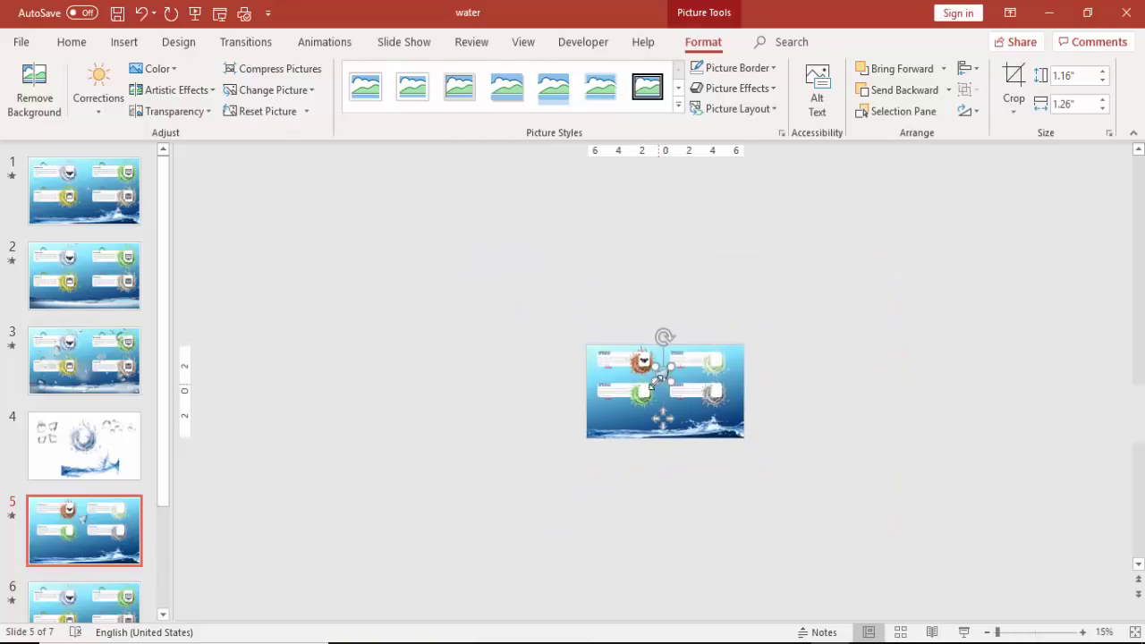
drag(665, 378, 666, 304)
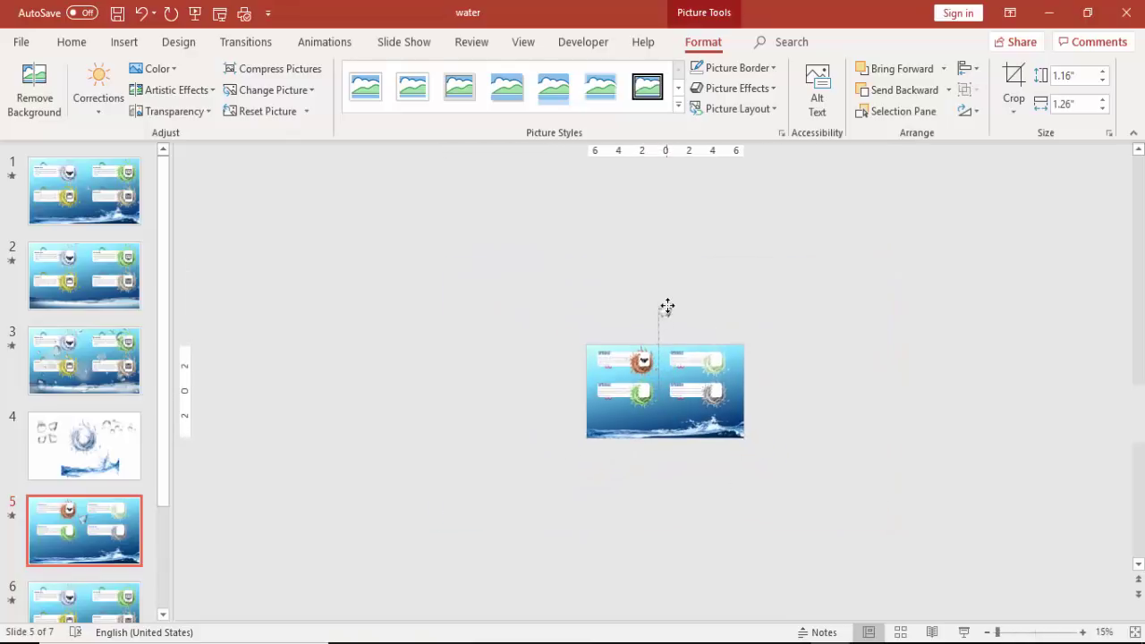
click(1014, 633)
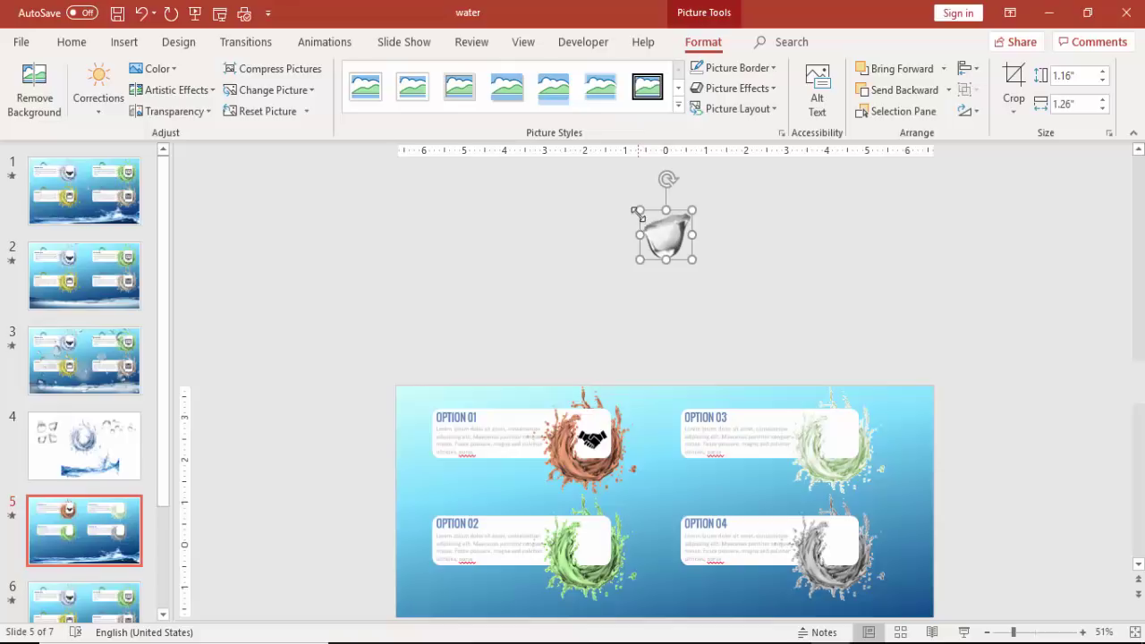
drag(638, 211, 671, 219)
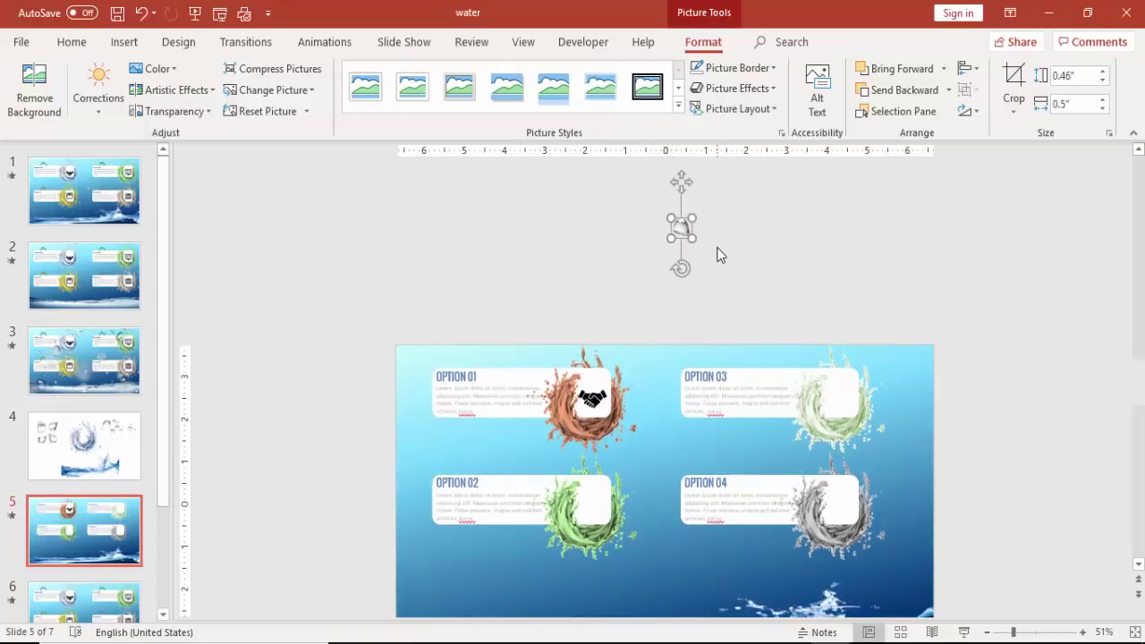
key(ctrl+z)
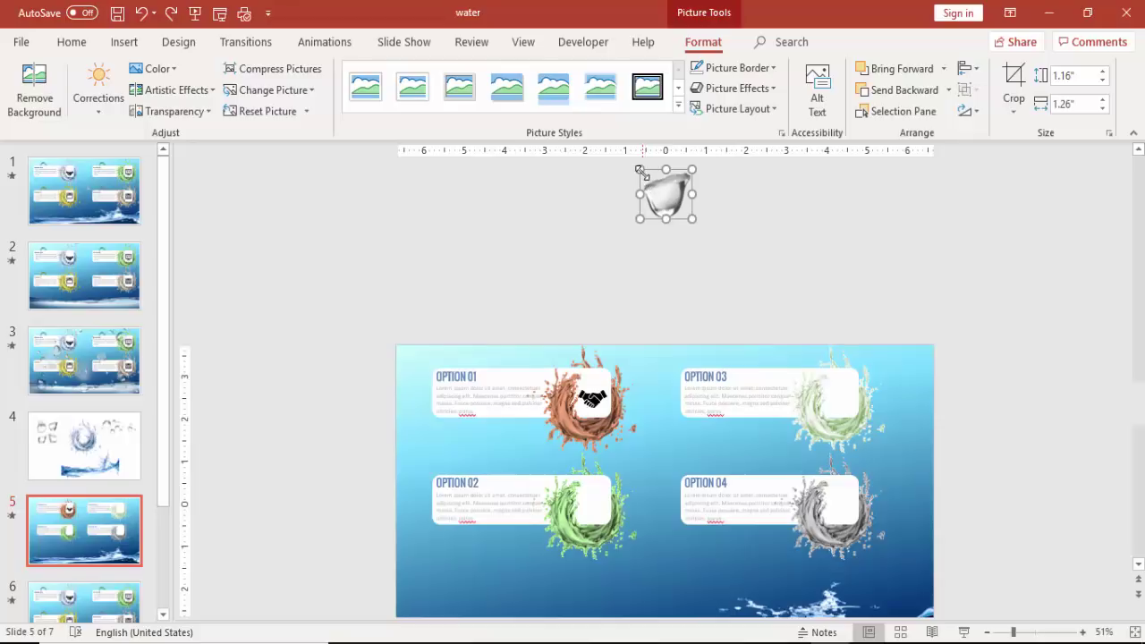
drag(643, 170, 677, 197)
Step: Position the tiny droplets at different spots just above the slide's top edge
scroll(682, 238, down, 1)
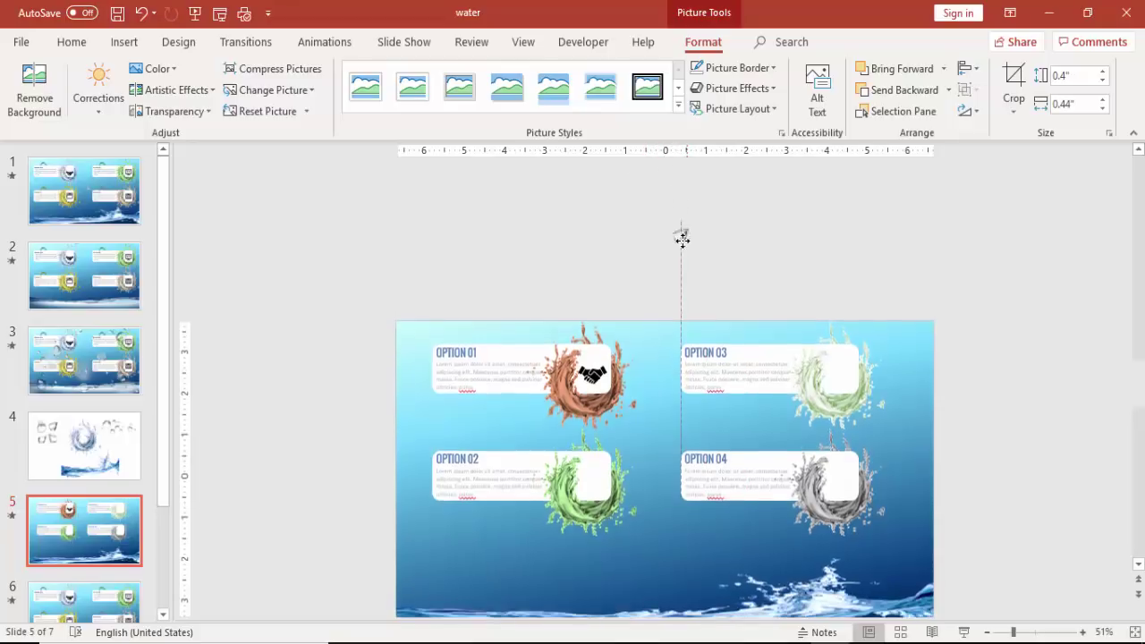
scroll(673, 254, down, 2)
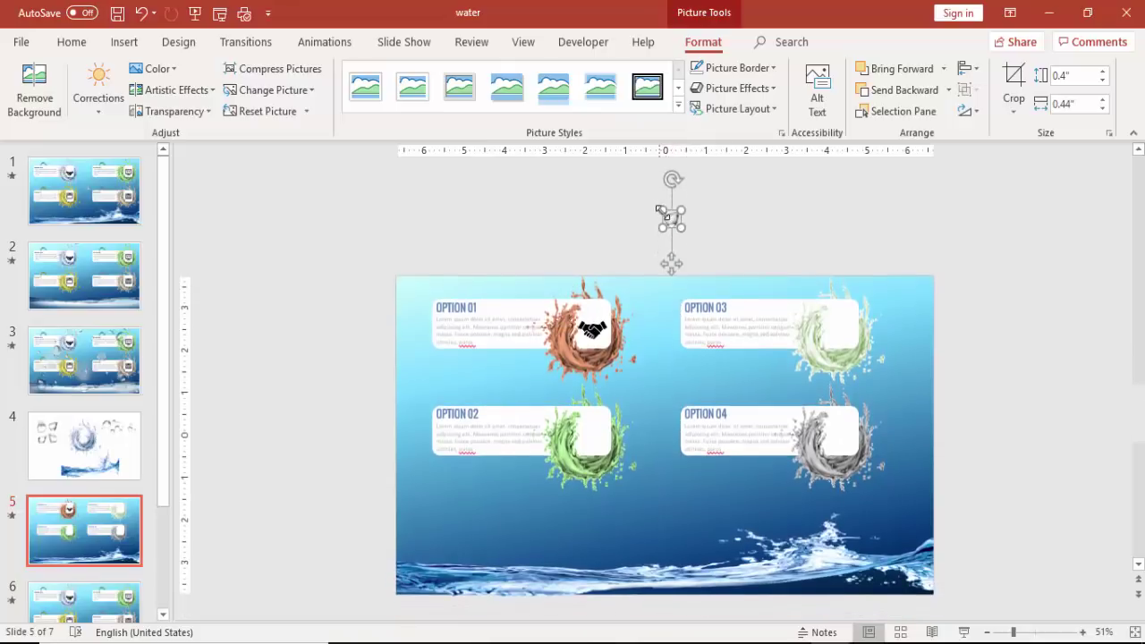
scroll(662, 212, down, 2)
drag(662, 215, 675, 183)
scroll(679, 192, up, 2)
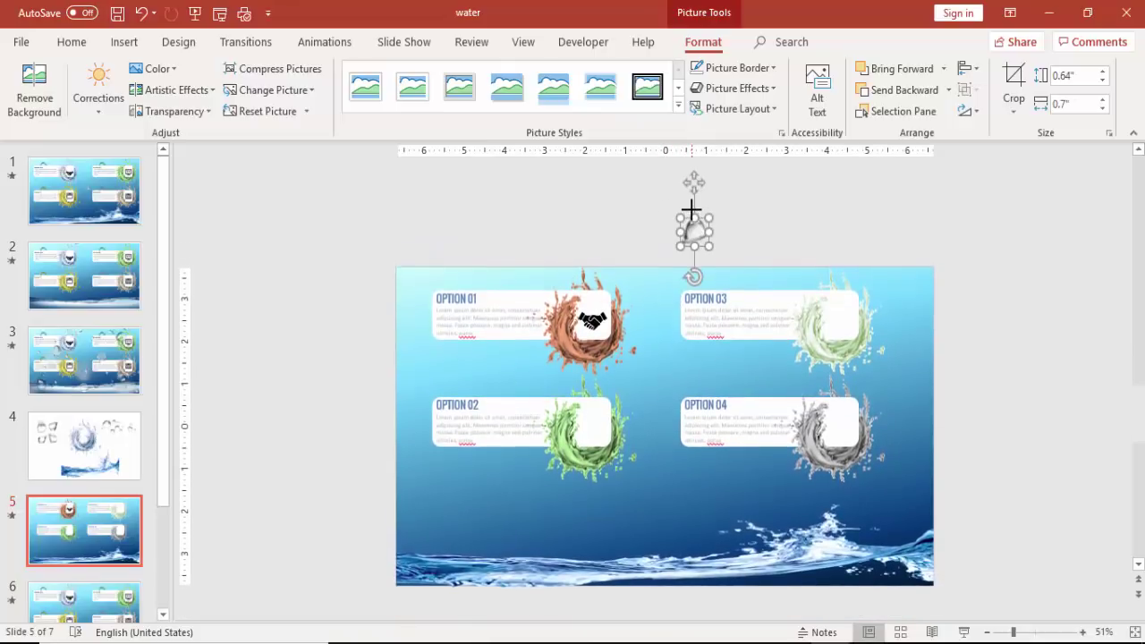
click(1033, 633)
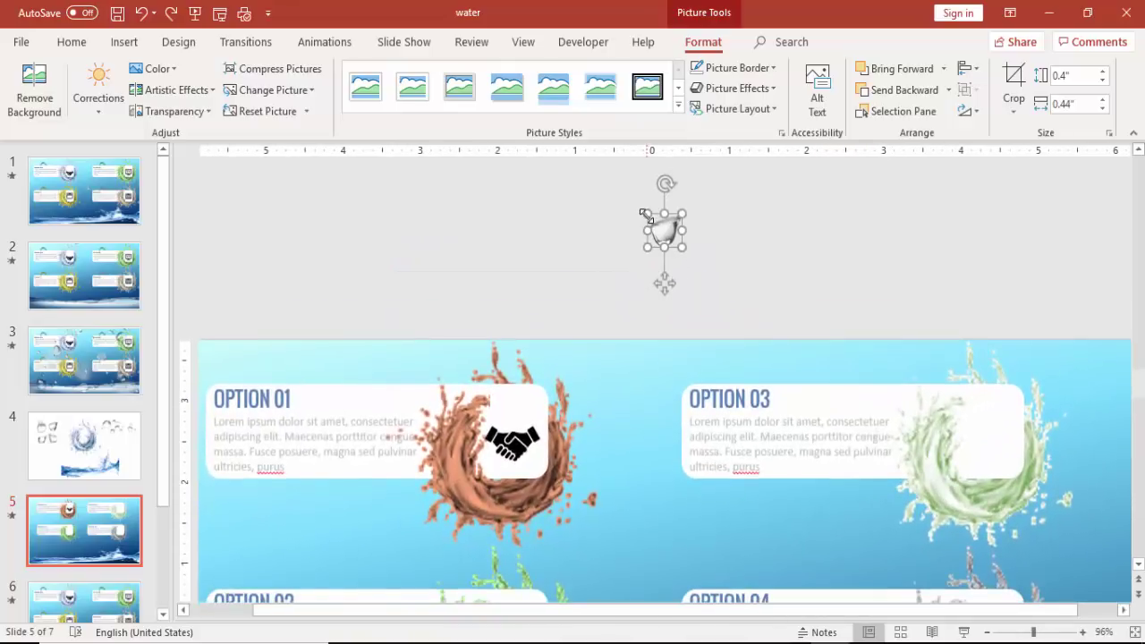
scroll(647, 220, down, 2)
drag(642, 213, 561, 231)
scroll(626, 224, down, 1)
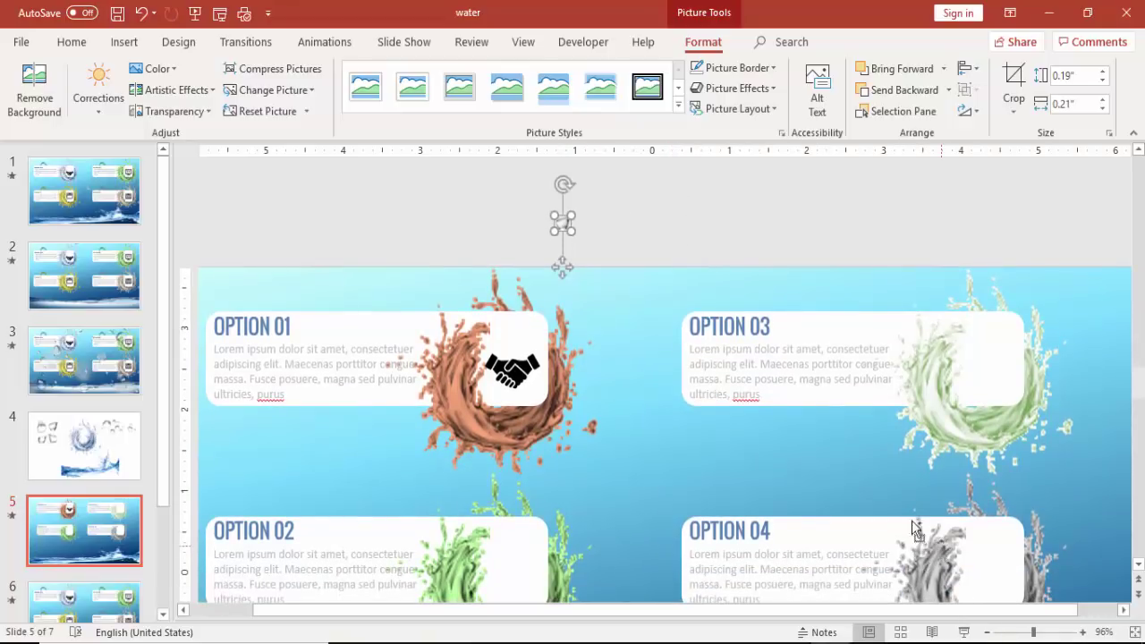
scroll(631, 243, down, 1)
scroll(626, 210, down, 1)
drag(575, 218, 669, 197)
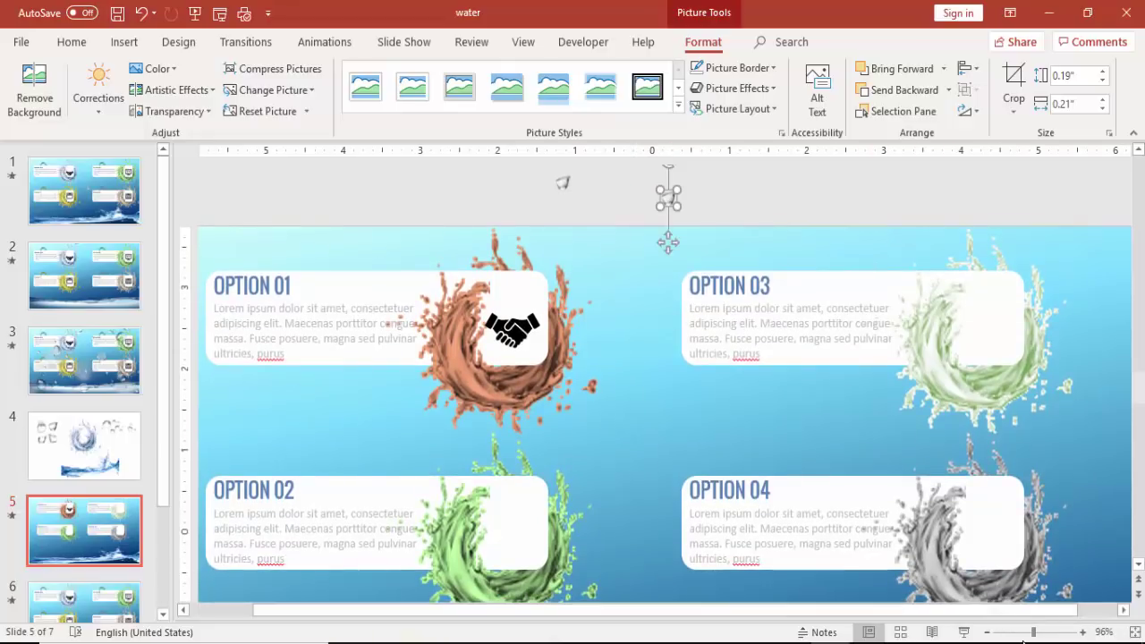
Step: At 50% zoom, nudge the small drop into place and select three small droplets
click(1023, 633)
click(1011, 632)
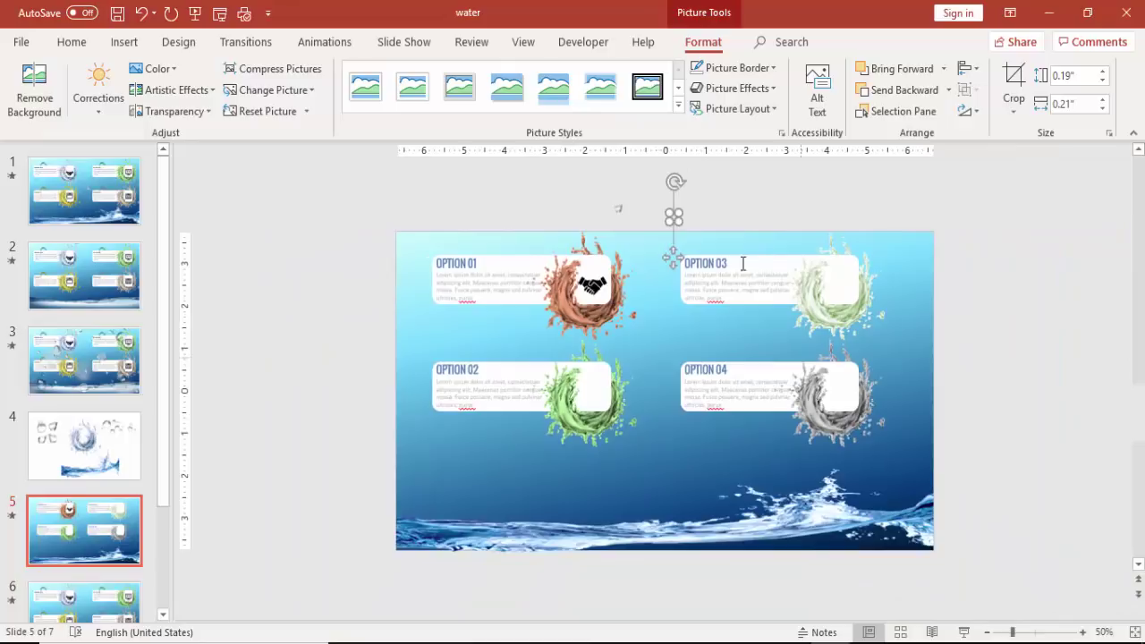
key(Right)
key(Right)
key(Right)
key(Right)
key(Right)
key(Right)
key(Right)
key(Right)
key(Right)
key(Right)
key(Right)
key(Right)
key(Right)
key(Right)
key(Right)
key(Right)
key(Down)
key(Down)
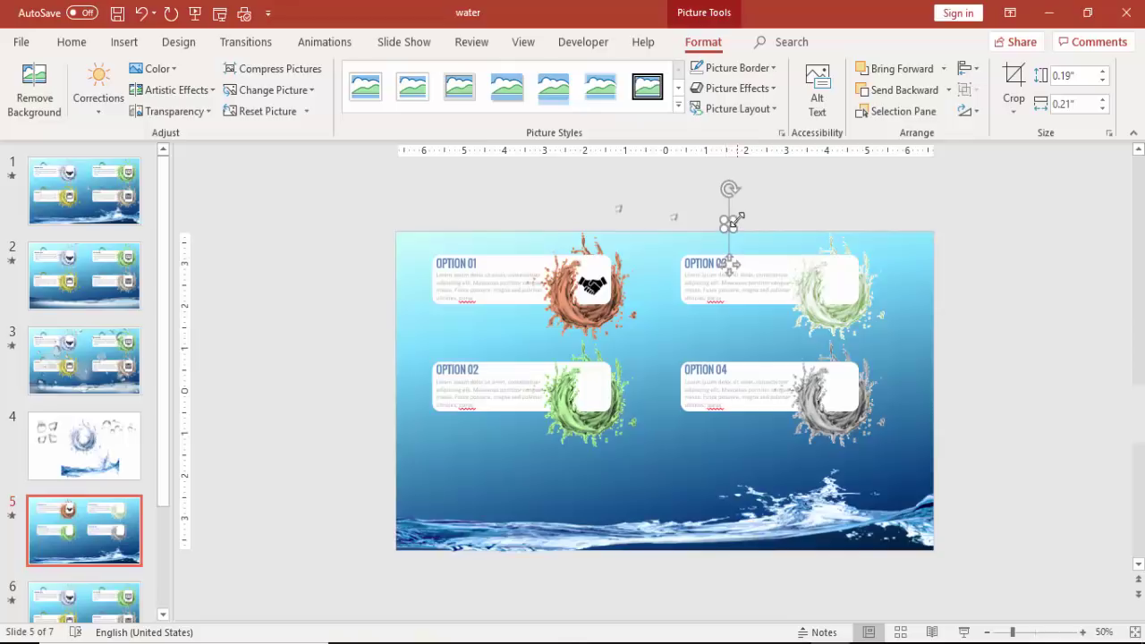
scroll(732, 220, up, 1)
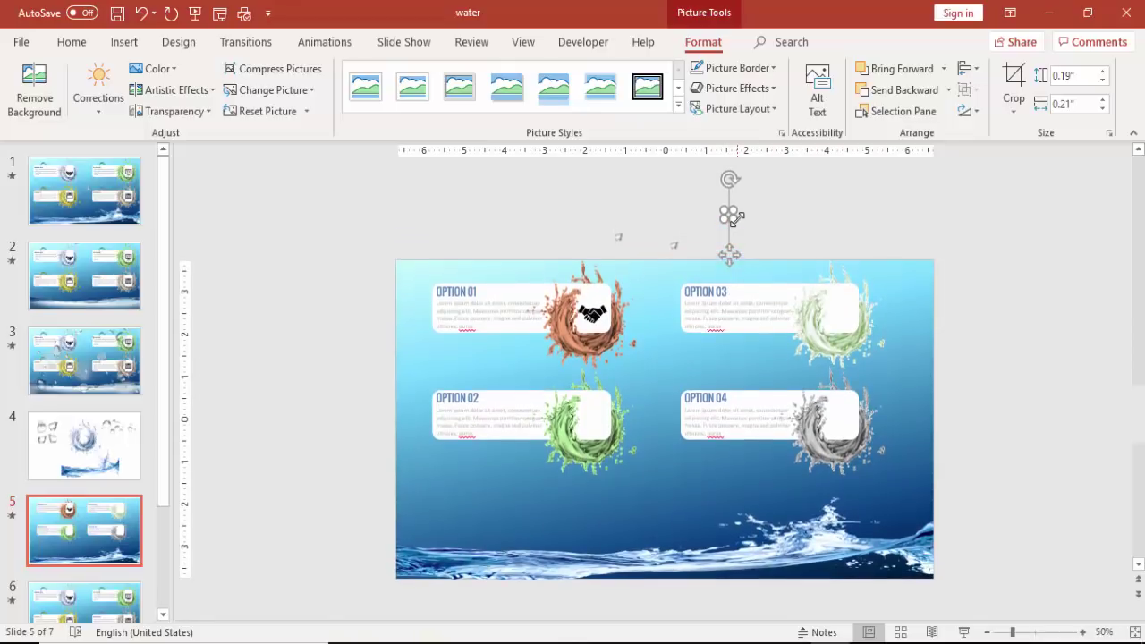
scroll(680, 221, down, 1)
drag(587, 172, 807, 240)
scroll(808, 240, up, 1)
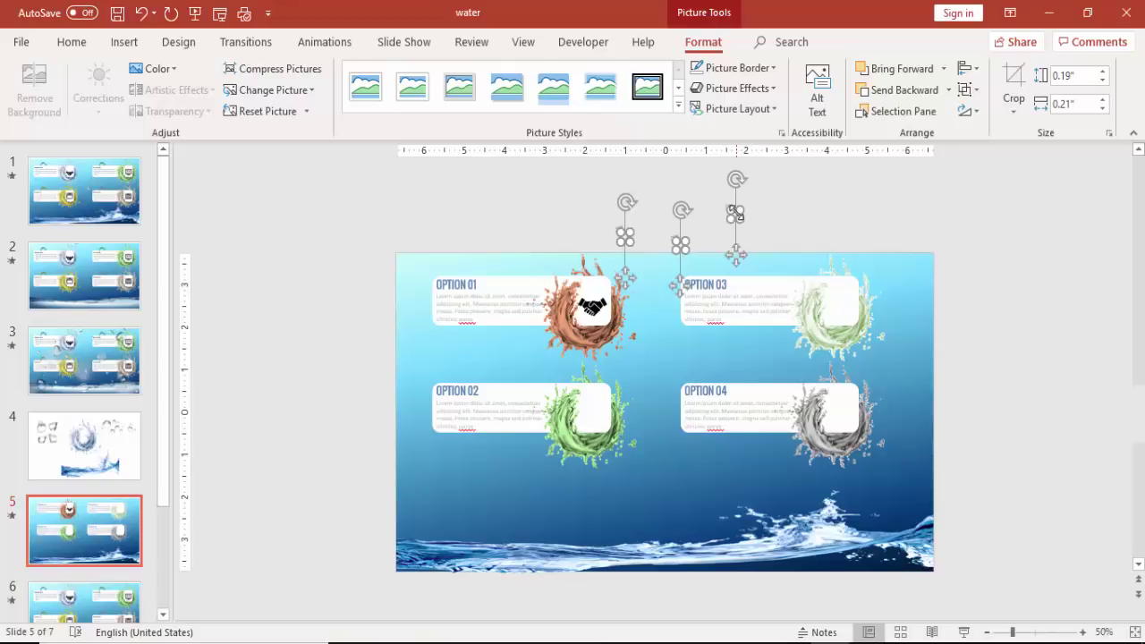
Step: Undo the accidental enlargement of the three droplets and the preceding droplet edits
drag(735, 212, 715, 211)
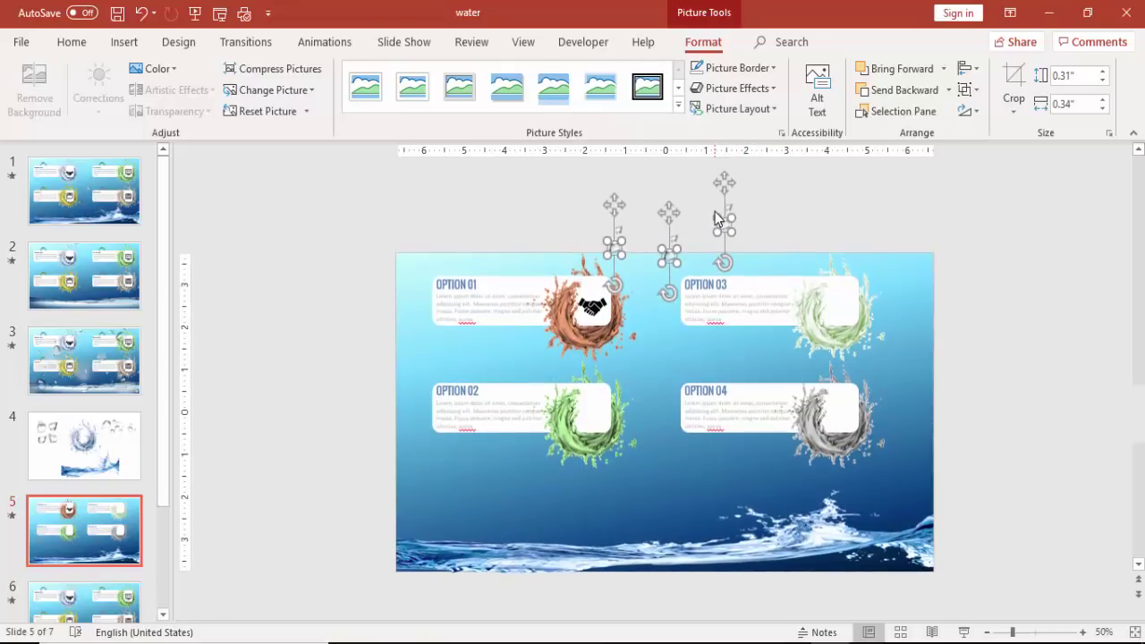
key(ctrl+z)
key(ctrl+z)
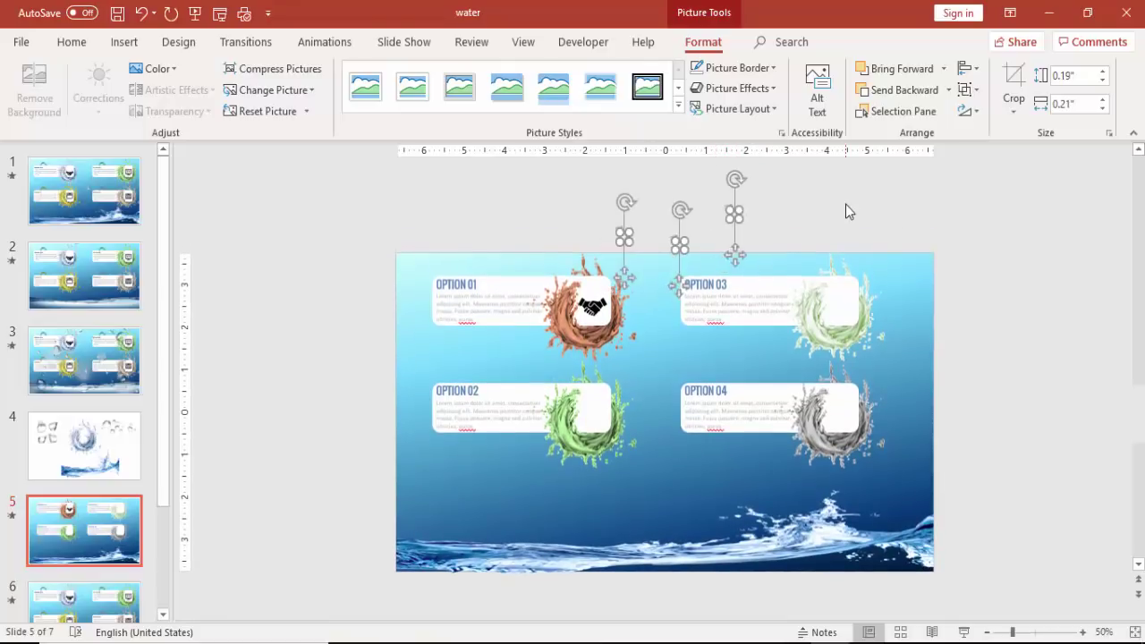
key(ctrl+z)
key(ctrl+z)
key(ctrl+z)
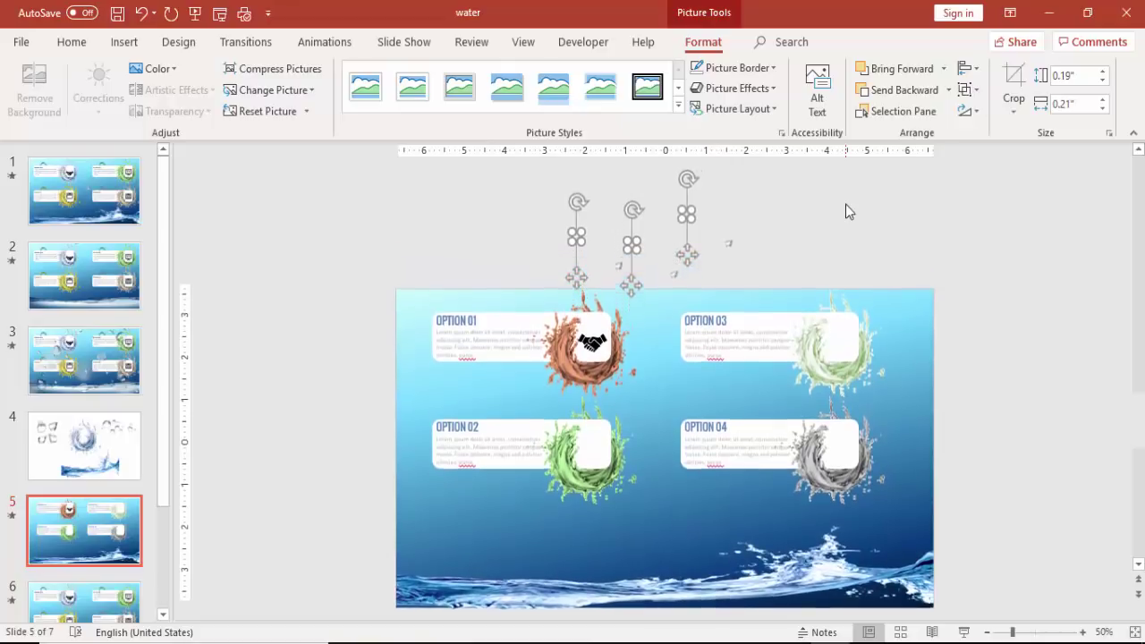
key(ctrl+z)
key(ctrl+z)
key(ctrl+z)
key(ctrl+z)
key(ctrl+z)
key(ctrl+z)
key(ctrl+z)
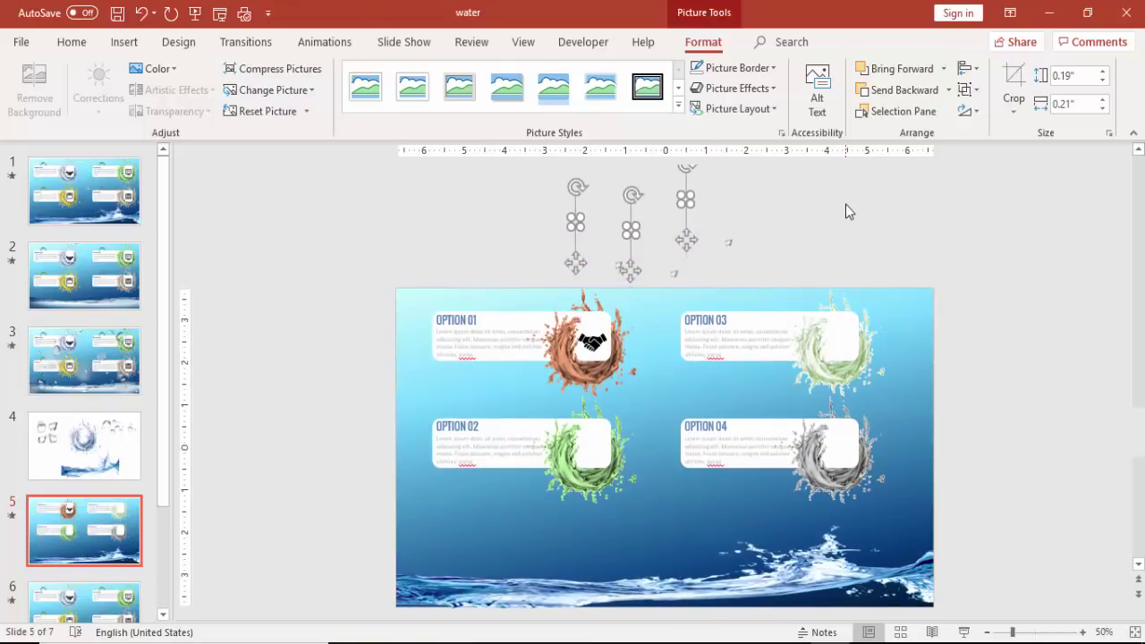
key(ctrl+z)
key(ctrl+z)
key(ctrl+z)
key(ctrl+z)
key(ctrl+z)
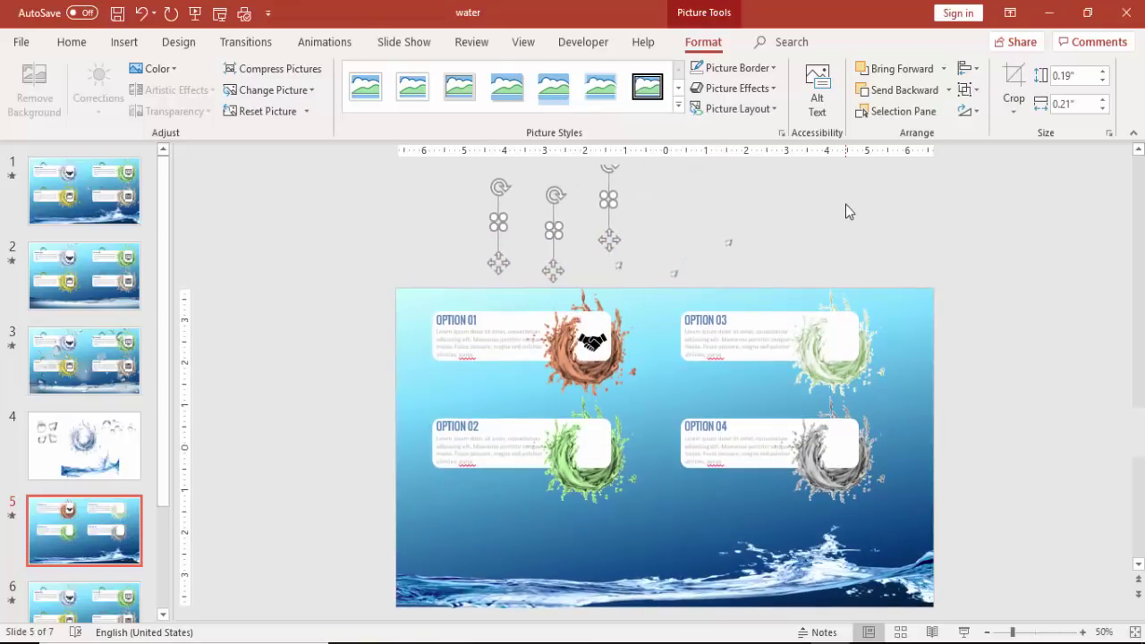
key(ctrl+z)
key(ctrl+z)
key(ctrl+z)
key(ctrl+z)
key(ctrl+z)
key(ctrl+z)
key(ctrl+z)
key(ctrl+z)
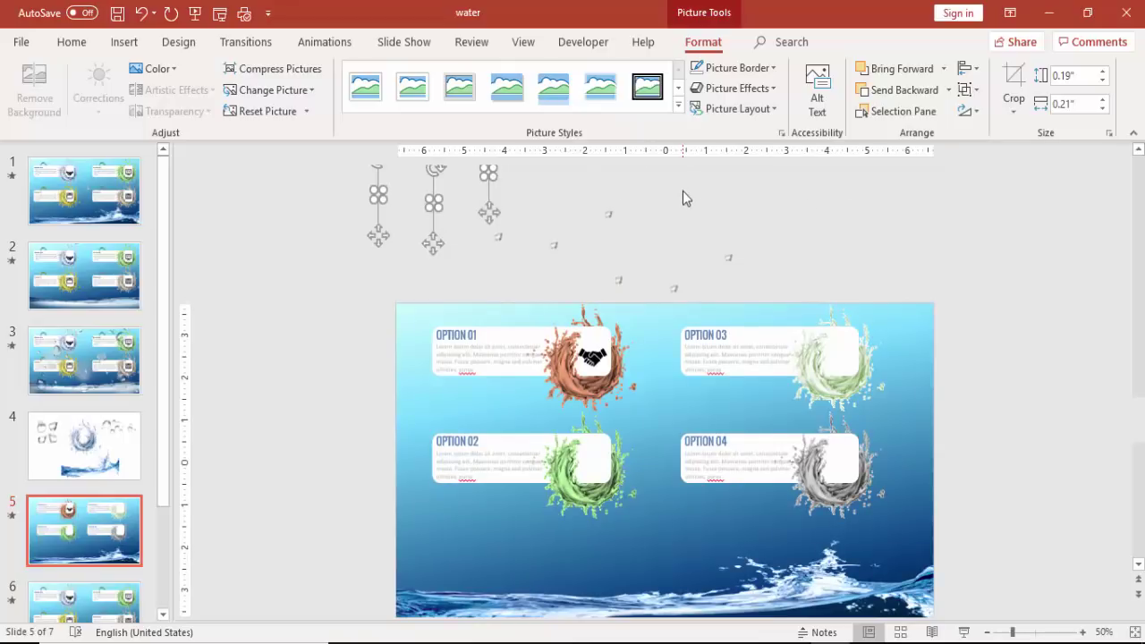
key(ctrl+z)
key(ctrl+z)
key(ctrl+z)
key(ctrl+z)
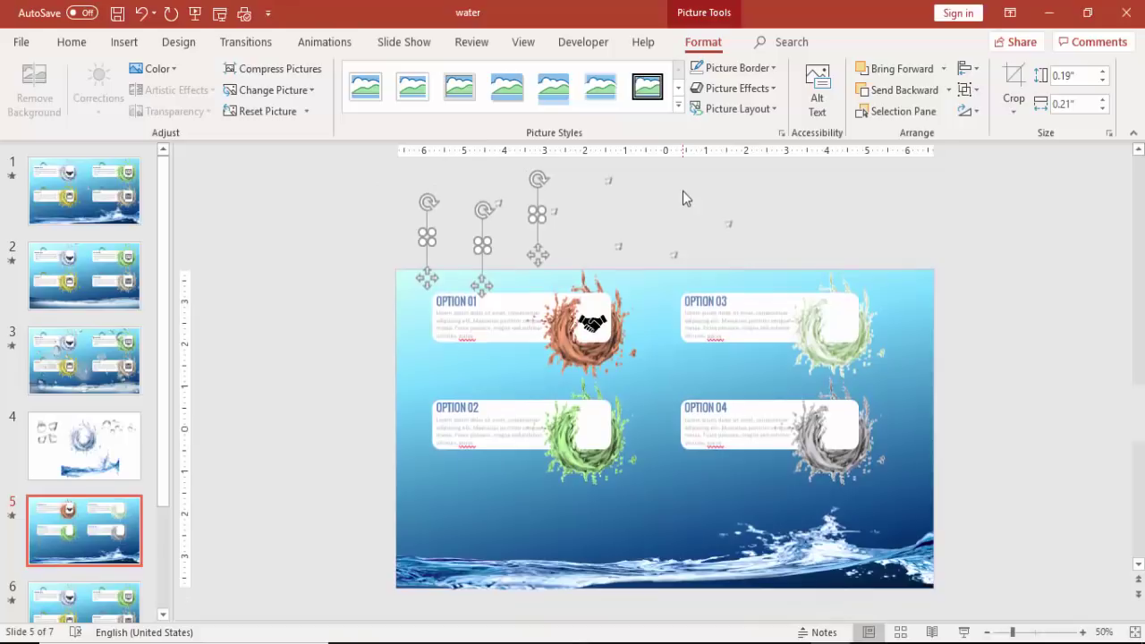
key(ctrl+z)
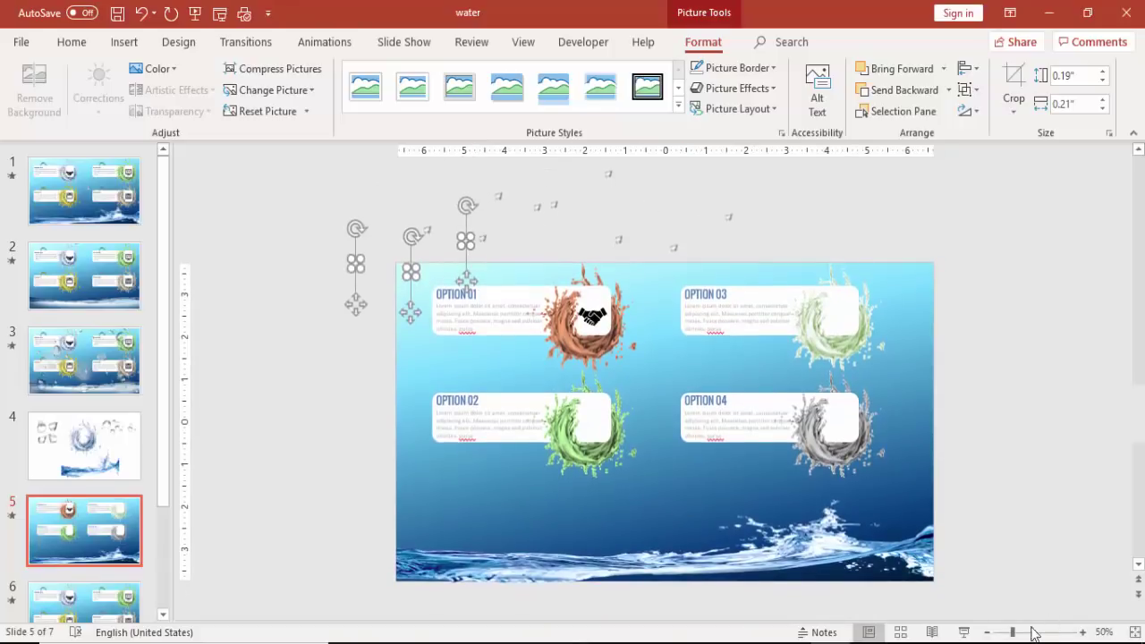
Step: Move the three droplets further right above the slide
drag(1012, 632, 1021, 632)
drag(392, 268, 744, 179)
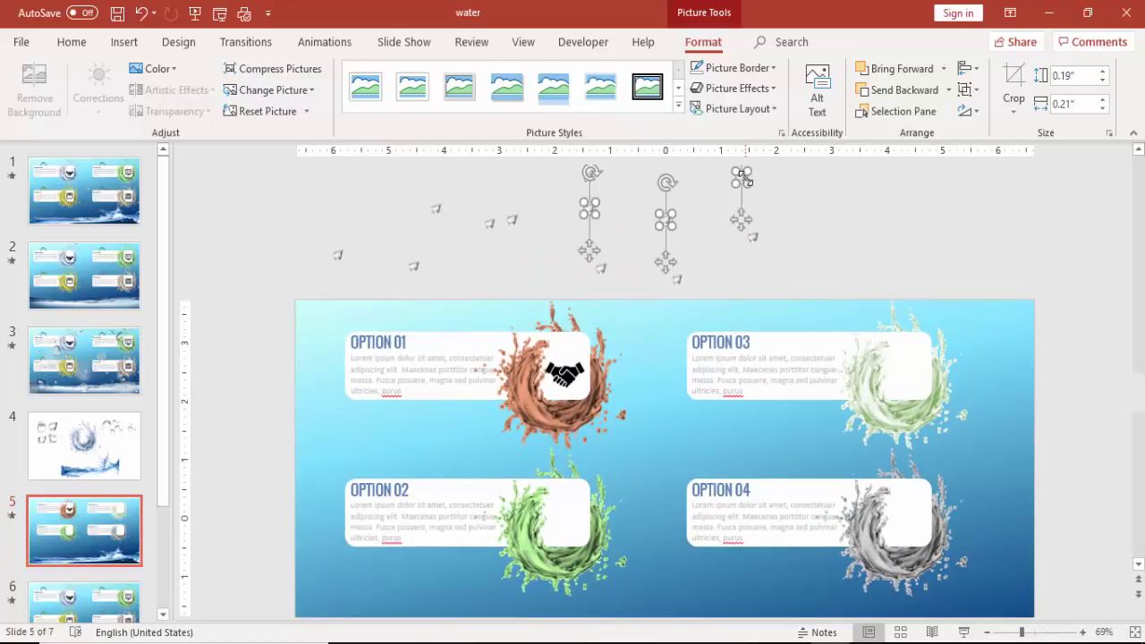
drag(610, 225, 875, 297)
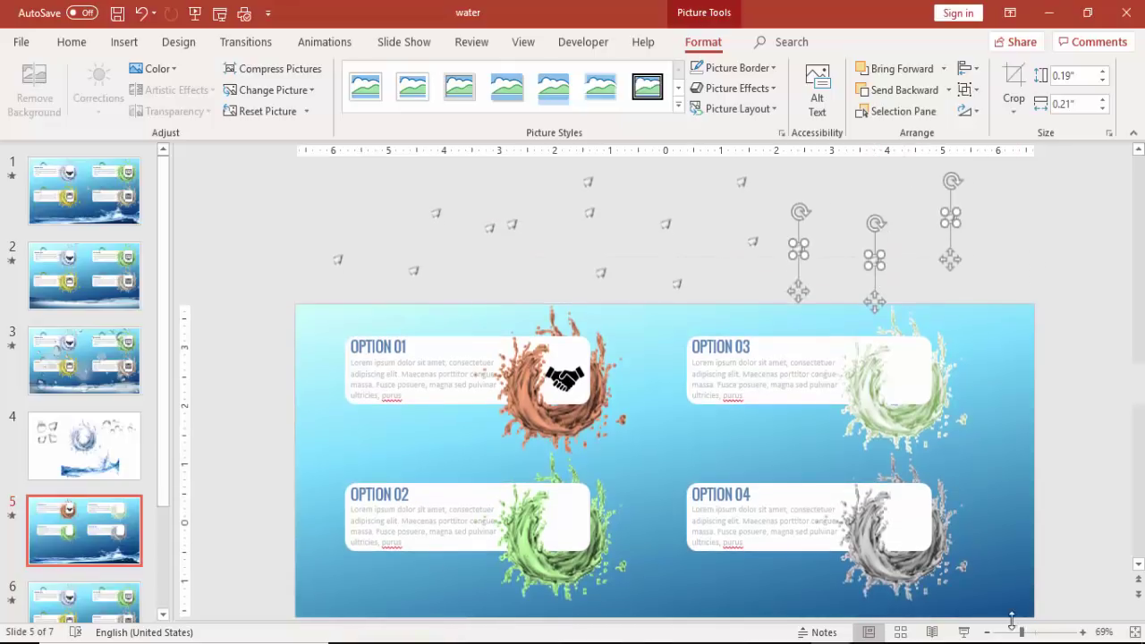
drag(1021, 631, 1006, 633)
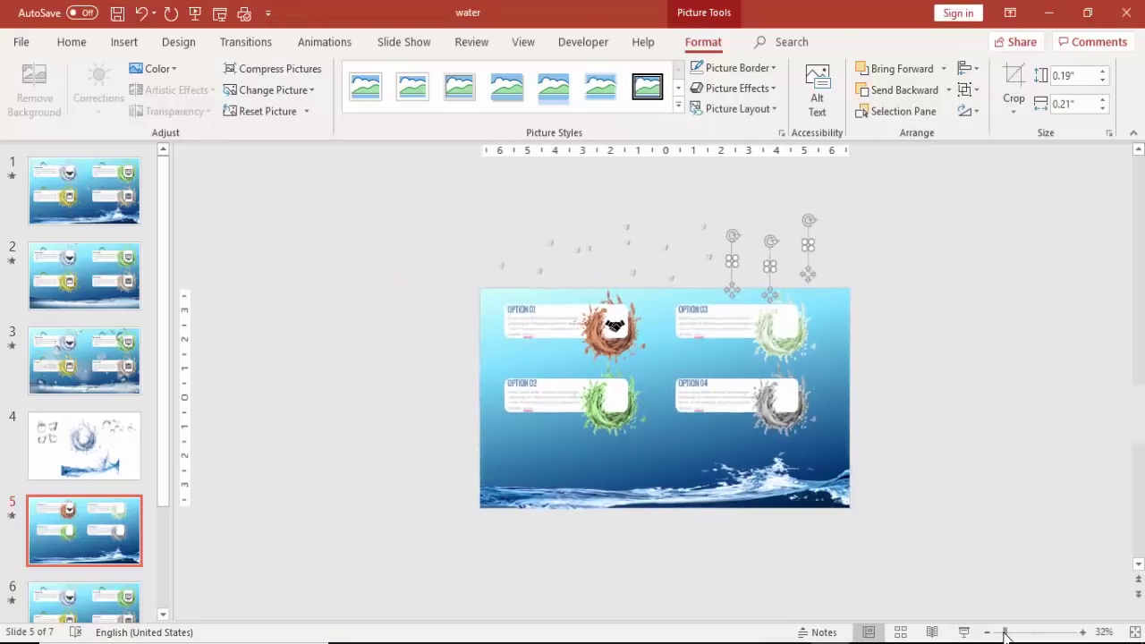
Step: Select all the scattered droplets above the slide and nudge the set into place
drag(460, 198, 866, 310)
key(Right)
key(Right)
key(Down)
key(Down)
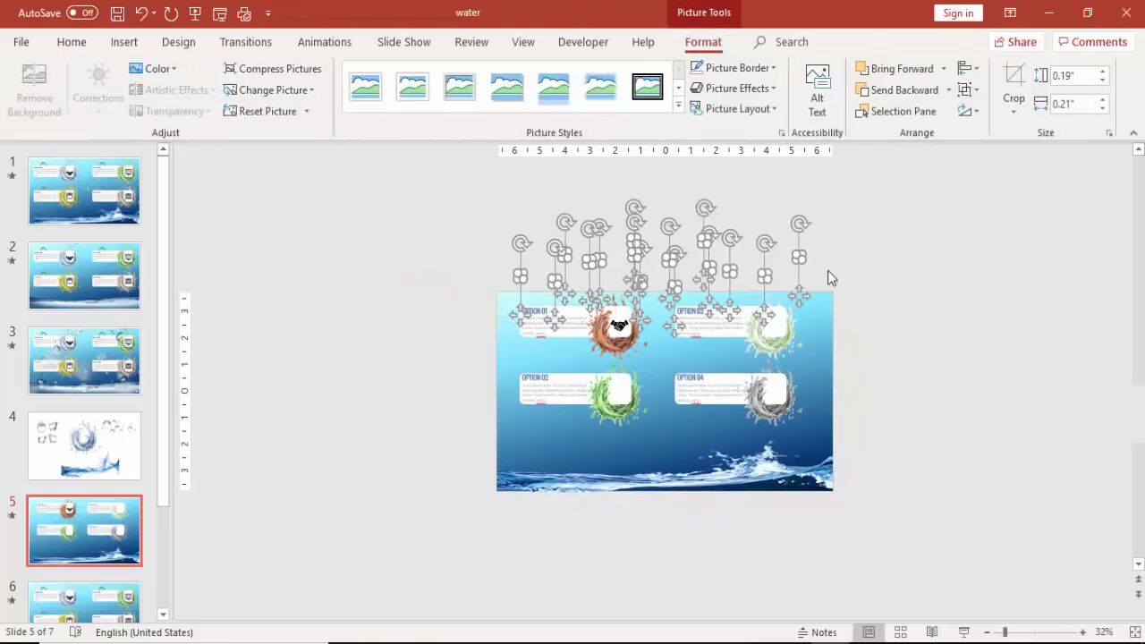
key(Up)
key(Up)
key(Up)
key(Up)
key(Up)
key(Up)
key(Up)
key(Up)
key(Up)
key(Up)
key(Up)
key(Up)
key(Up)
key(Up)
key(Up)
key(Up)
key(Up)
key(Up)
key(Up)
key(Up)
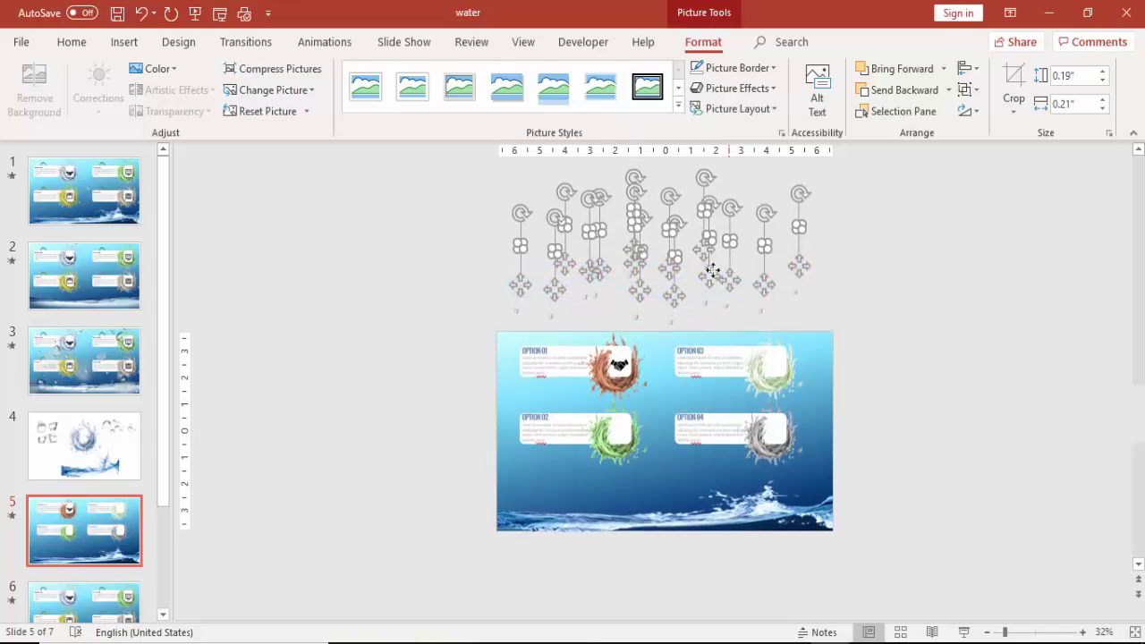
Step: Select every tiny droplet above slide 5, group them with Ctrl+G, and return to slide 4
click(832, 259)
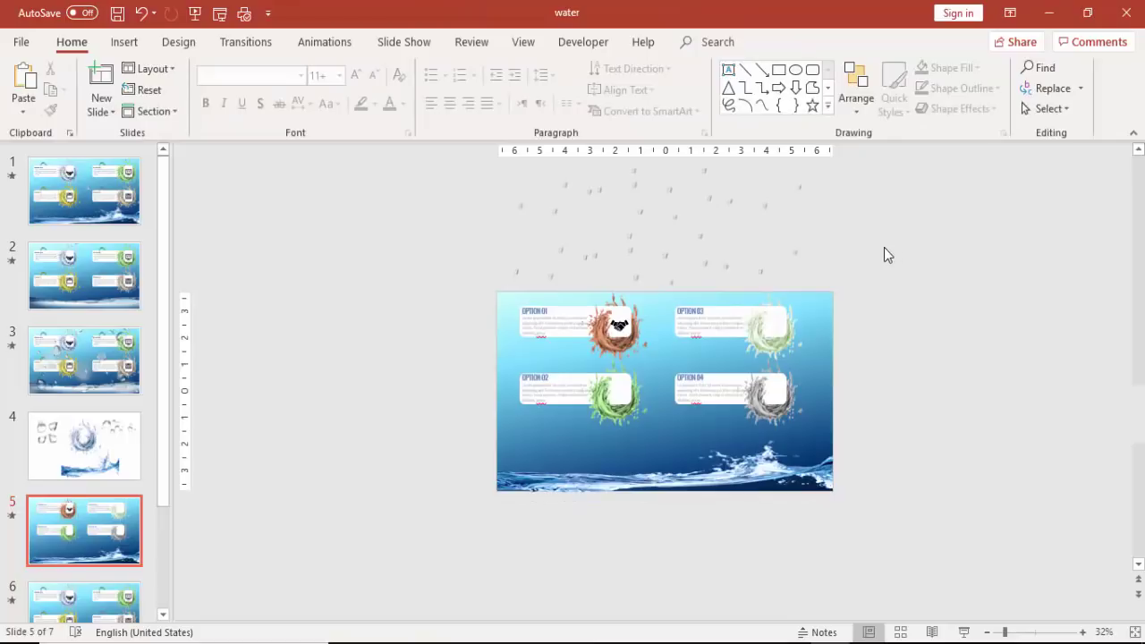
drag(1005, 633, 1003, 633)
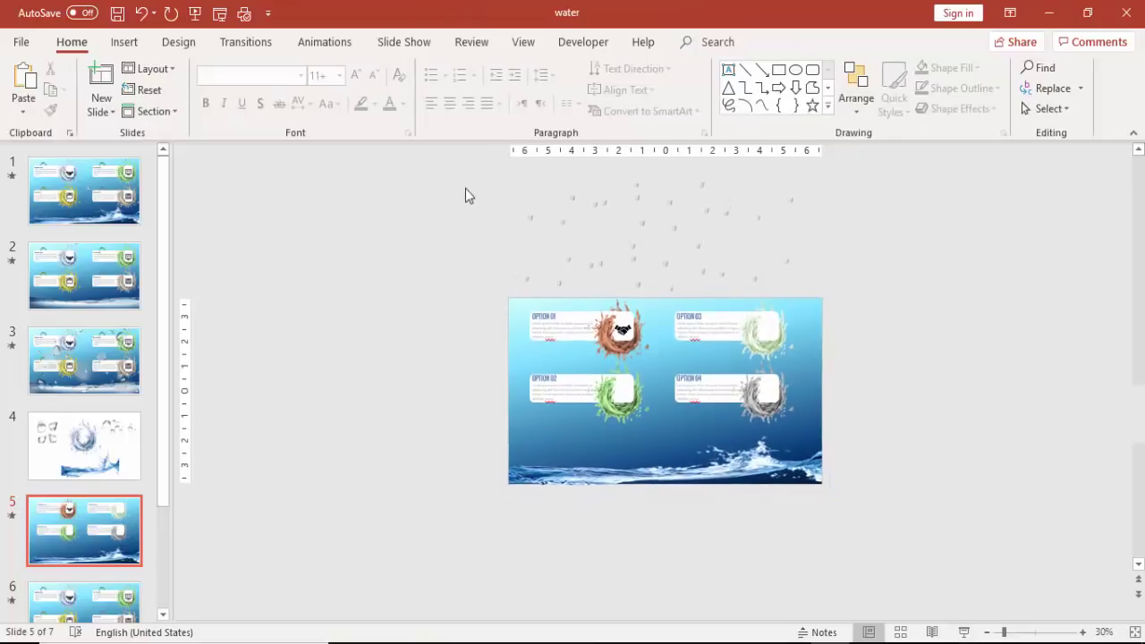
drag(465, 171, 993, 316)
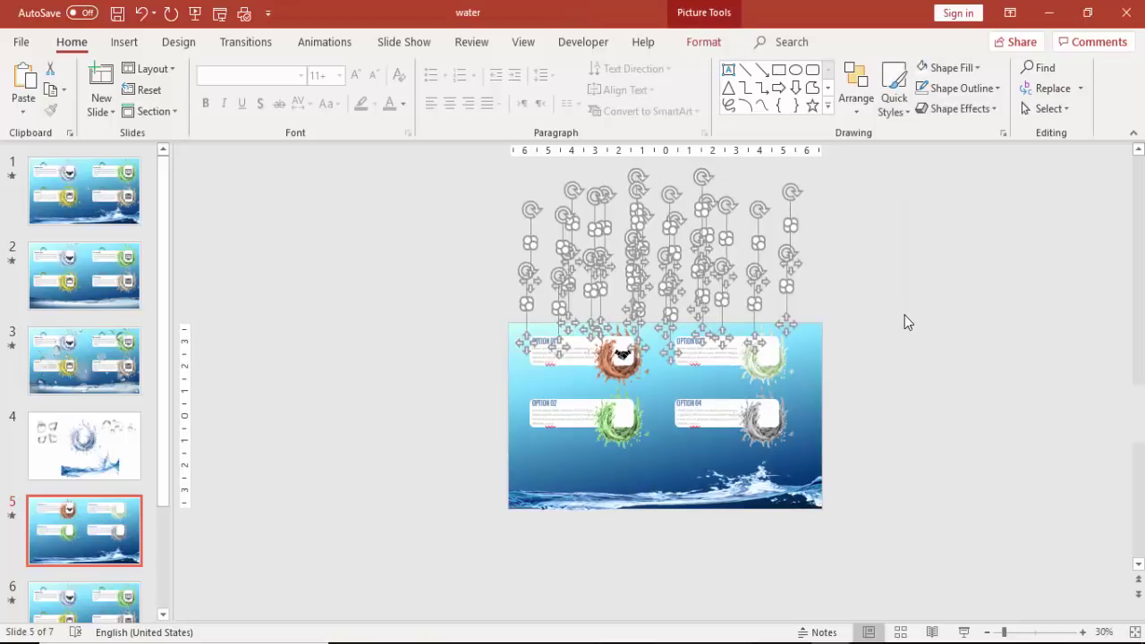
key(ctrl+g)
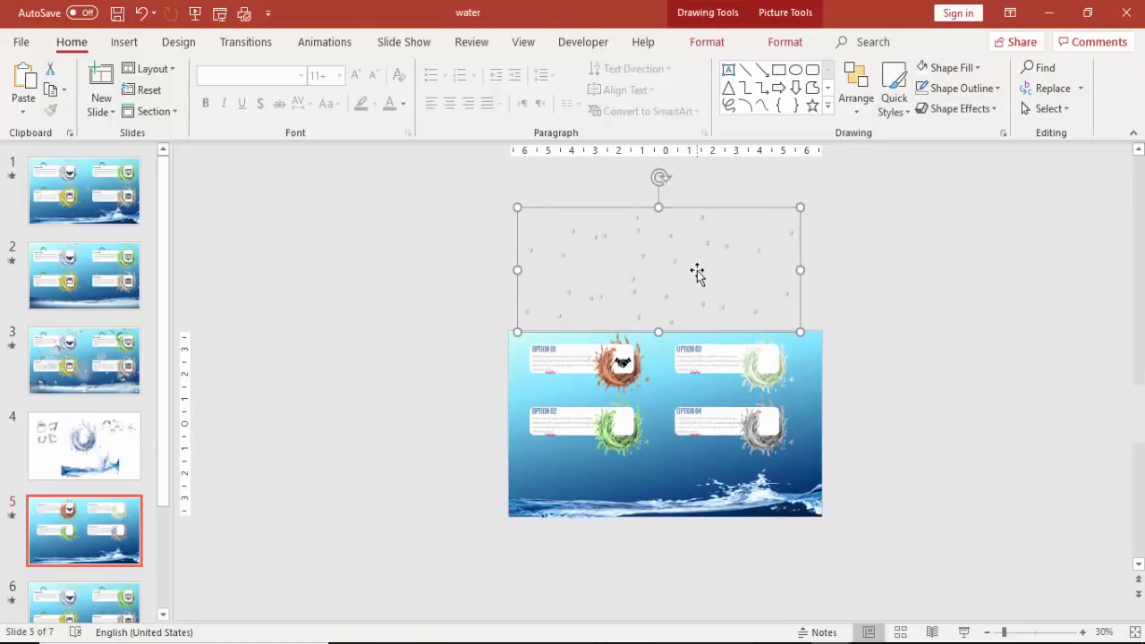
click(87, 461)
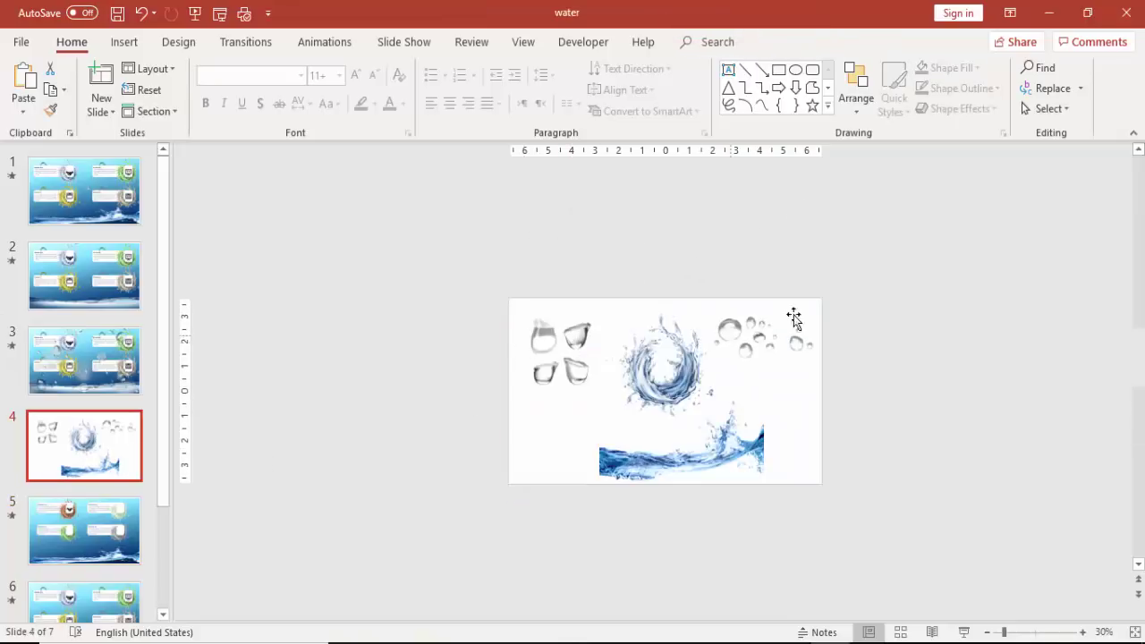
Step: Paste slide 4's four-drop picture onto slide 5, over the OPTION 02 card
click(541, 379)
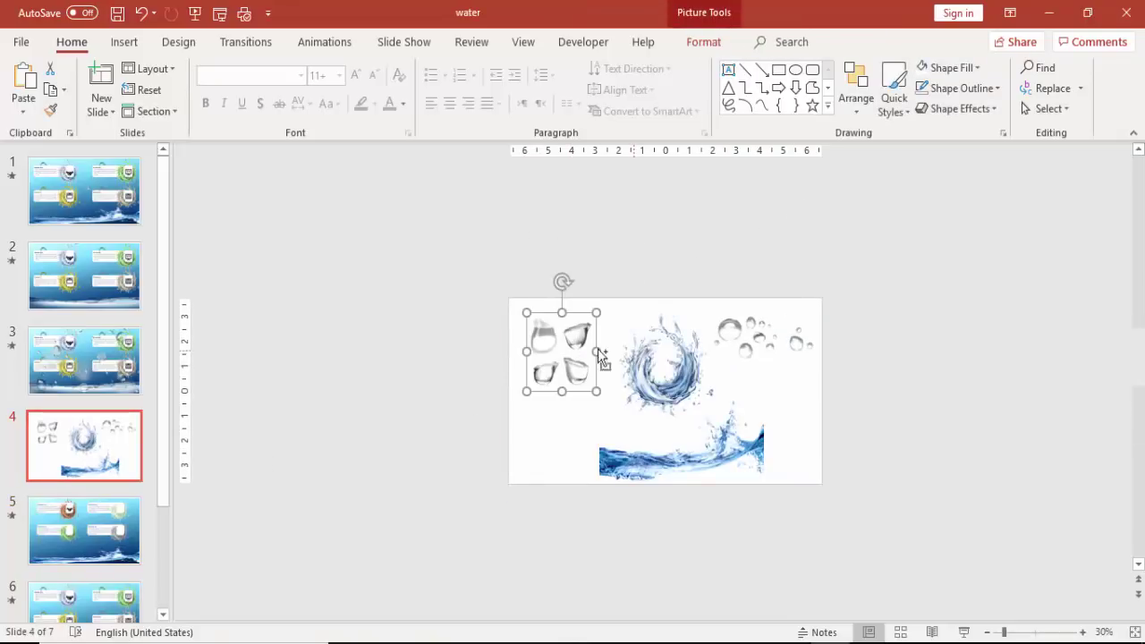
click(112, 519)
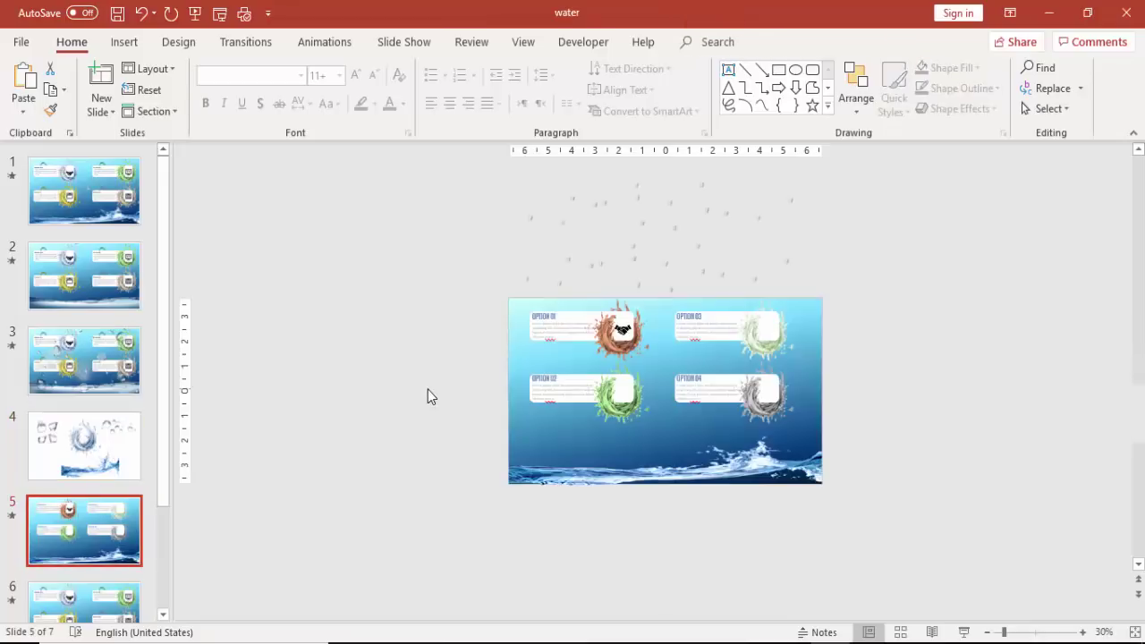
key(ctrl+v)
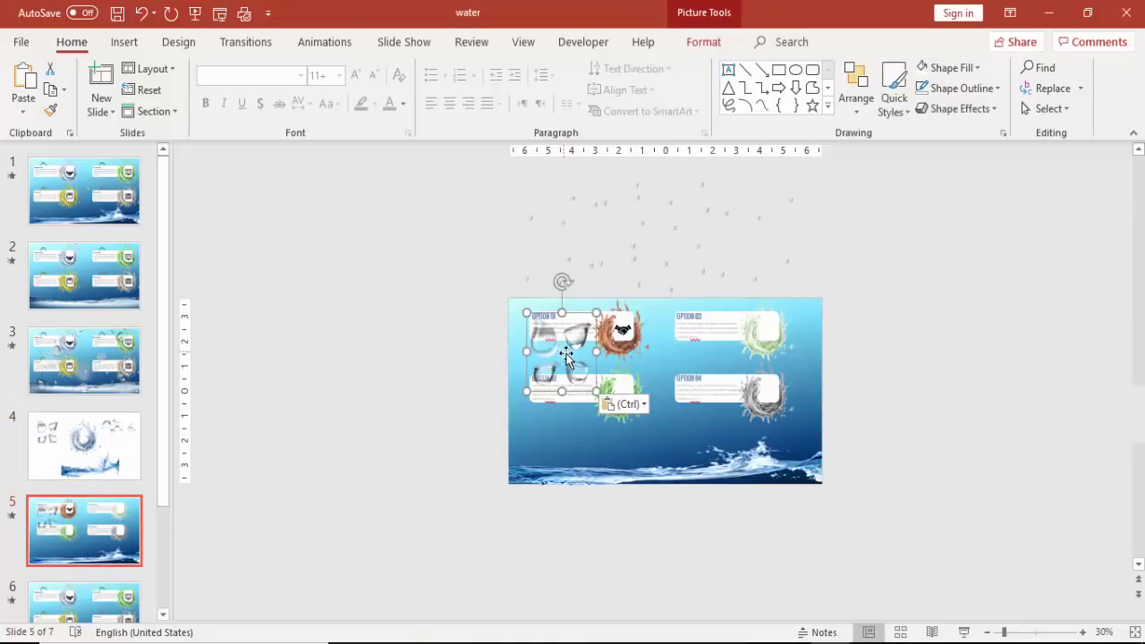
drag(565, 355, 566, 420)
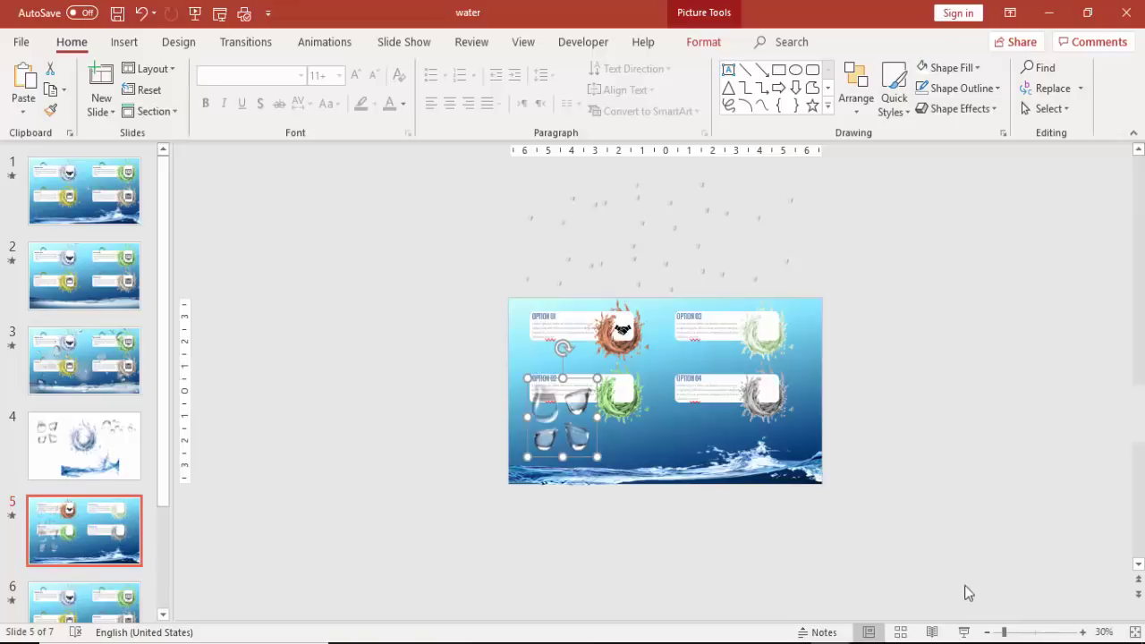
click(1014, 633)
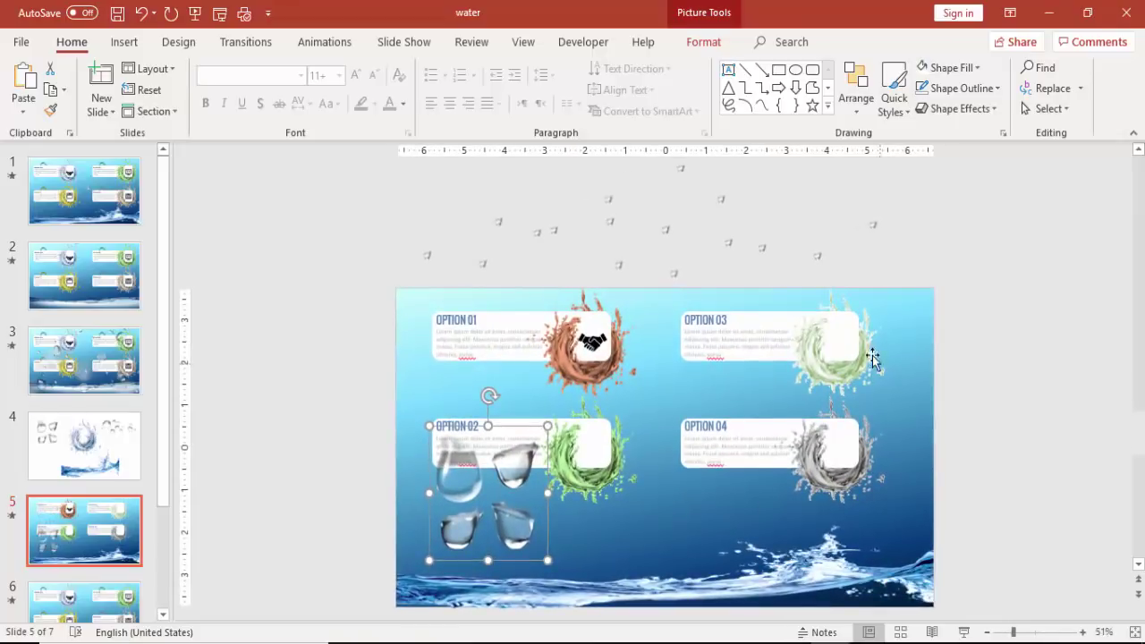
click(690, 43)
Step: Crop the picture to its top-left droplet and shrink it to 1.24 by 0.91 inches
click(1012, 79)
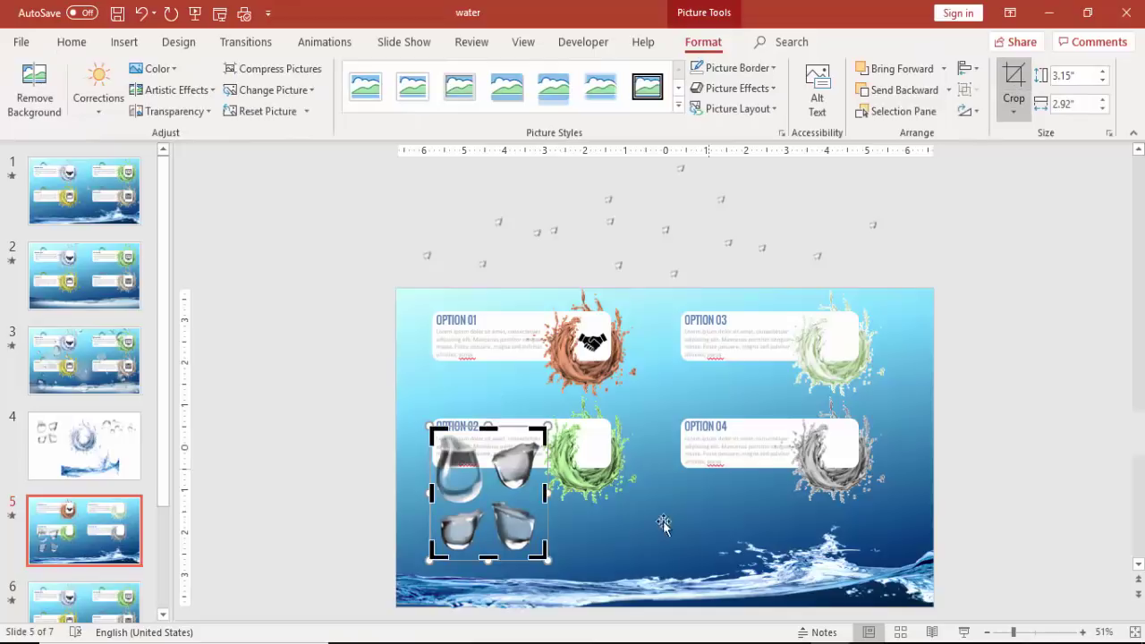
drag(540, 555, 484, 507)
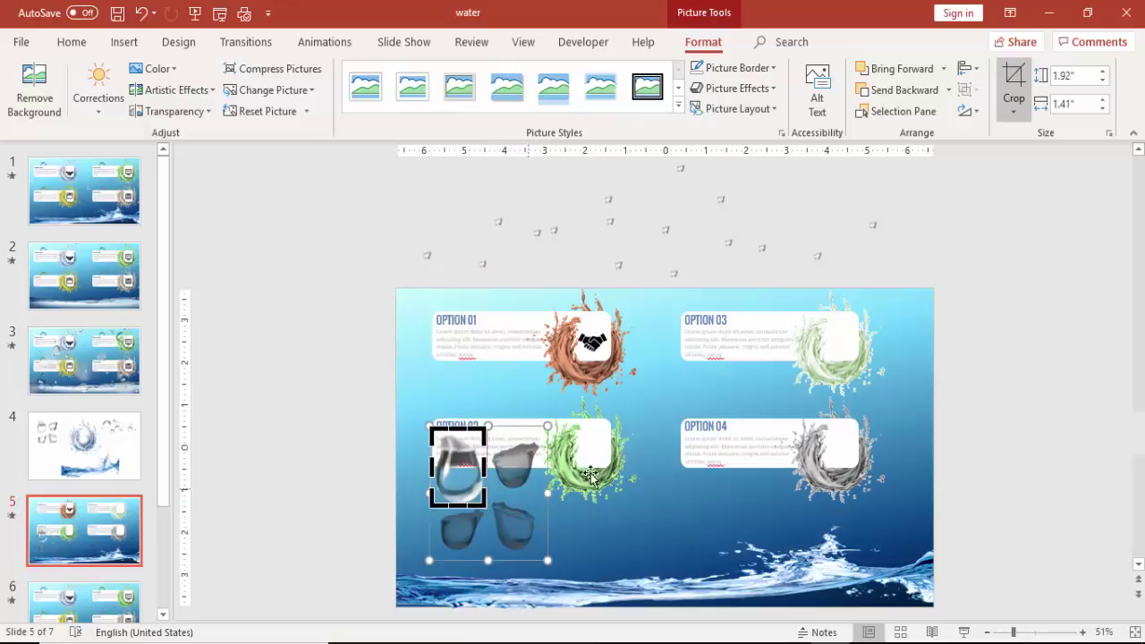
click(1026, 379)
click(460, 464)
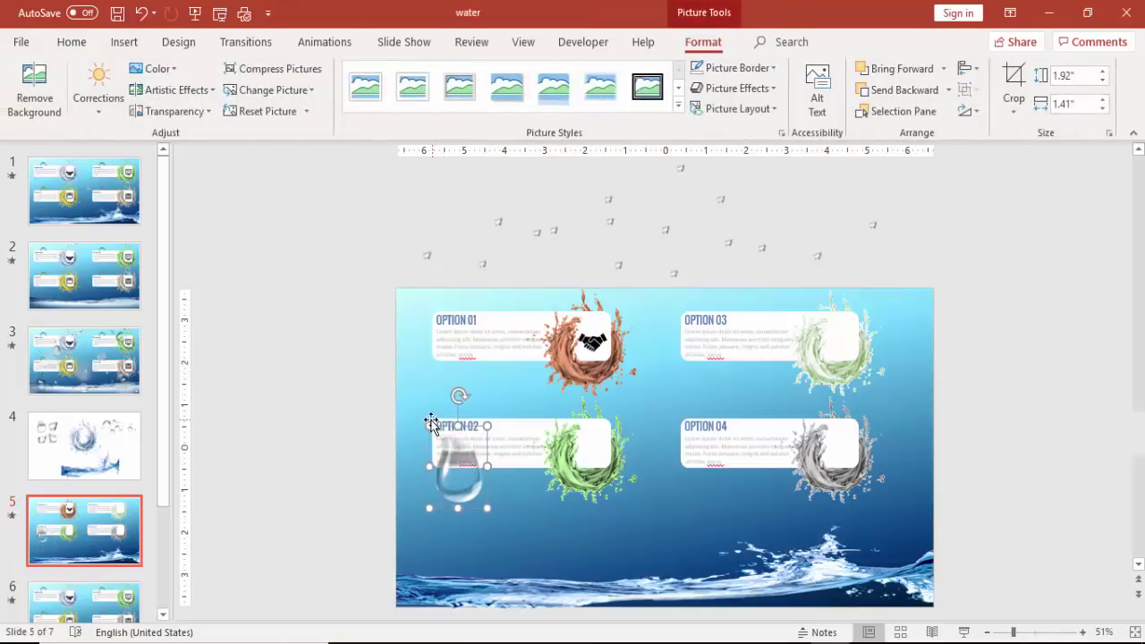
drag(426, 418, 515, 259)
drag(484, 214, 771, 237)
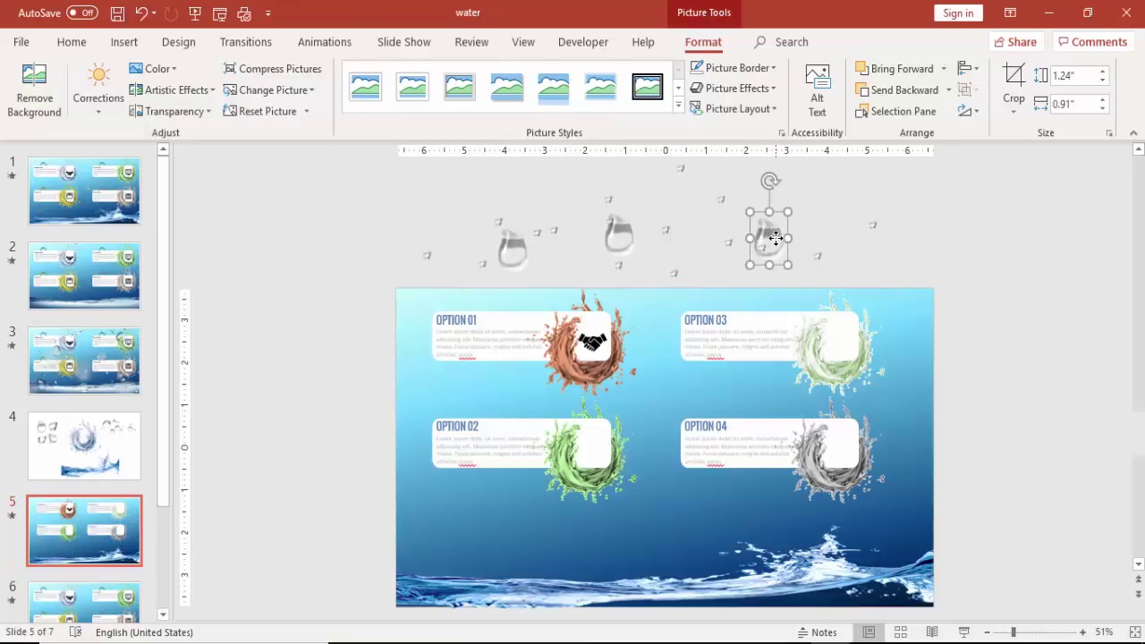
Step: Duplicate the clear droplet with Ctrl+D repeatedly, scattering copies at different heights above the slide
key(ctrl+d)
drag(915, 240, 902, 197)
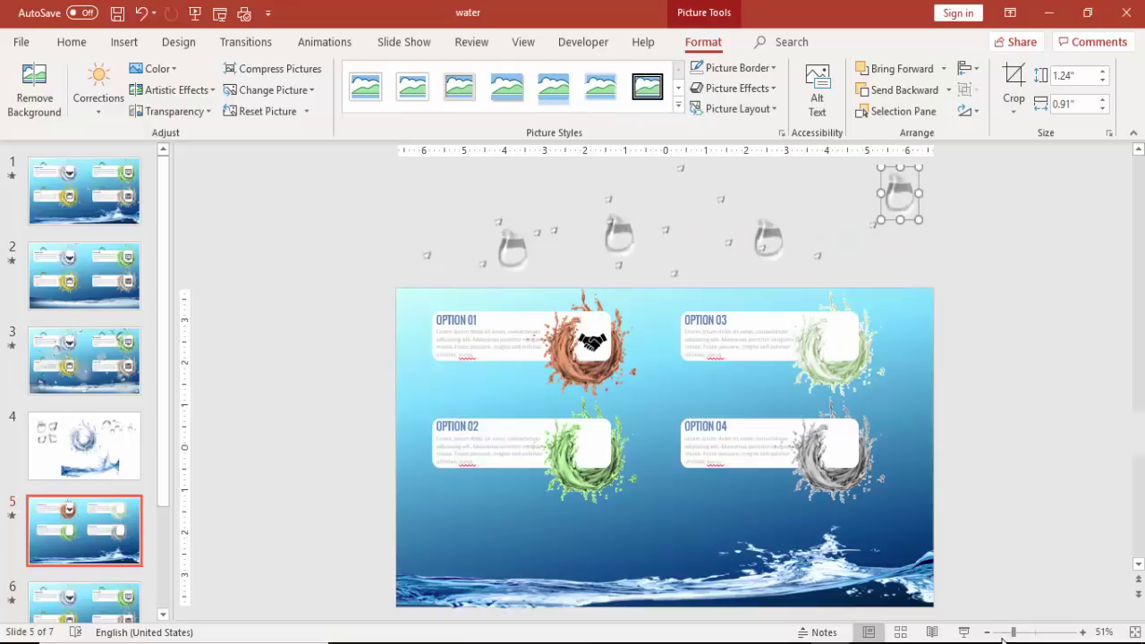
scroll(940, 390, down, 1)
key(ctrl+d)
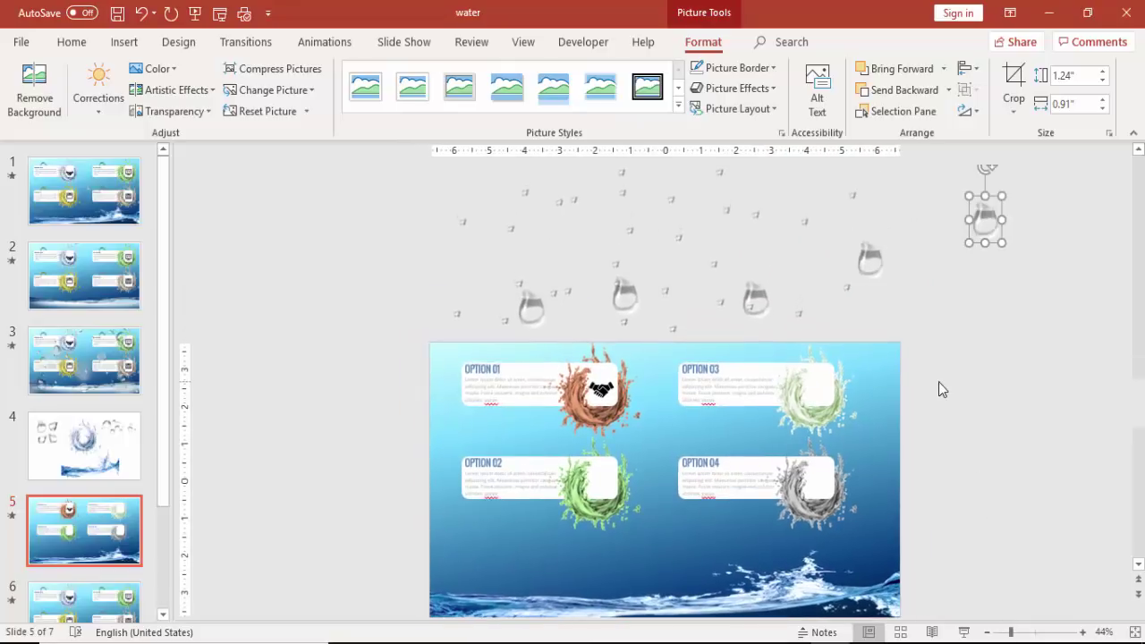
drag(985, 219, 762, 237)
key(ctrl+d)
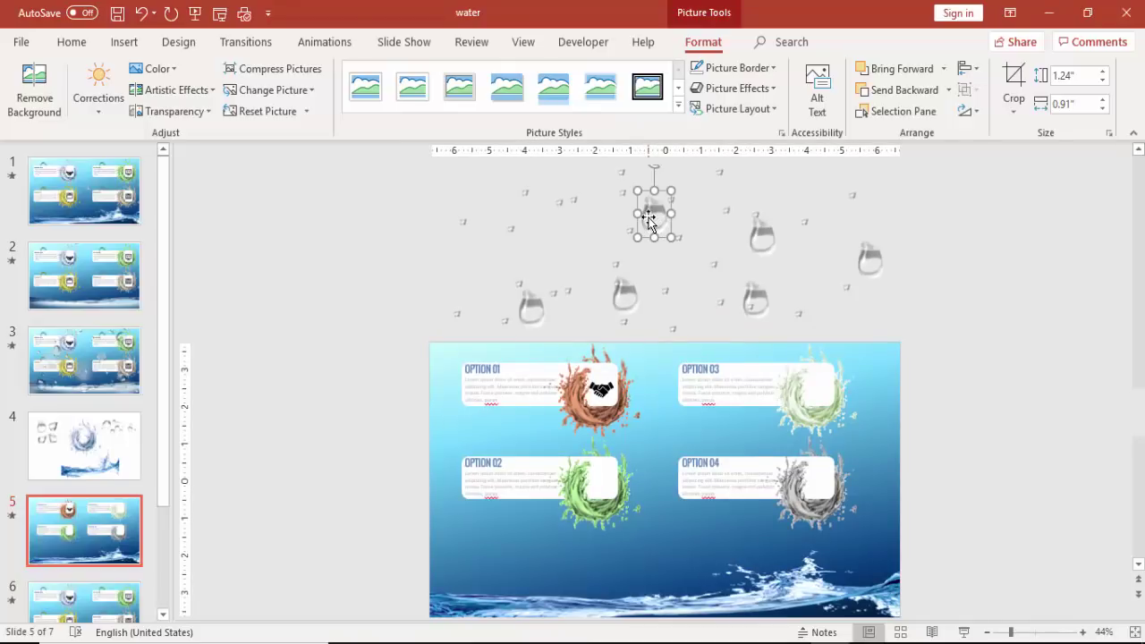
key(ctrl+d)
drag(542, 194, 541, 222)
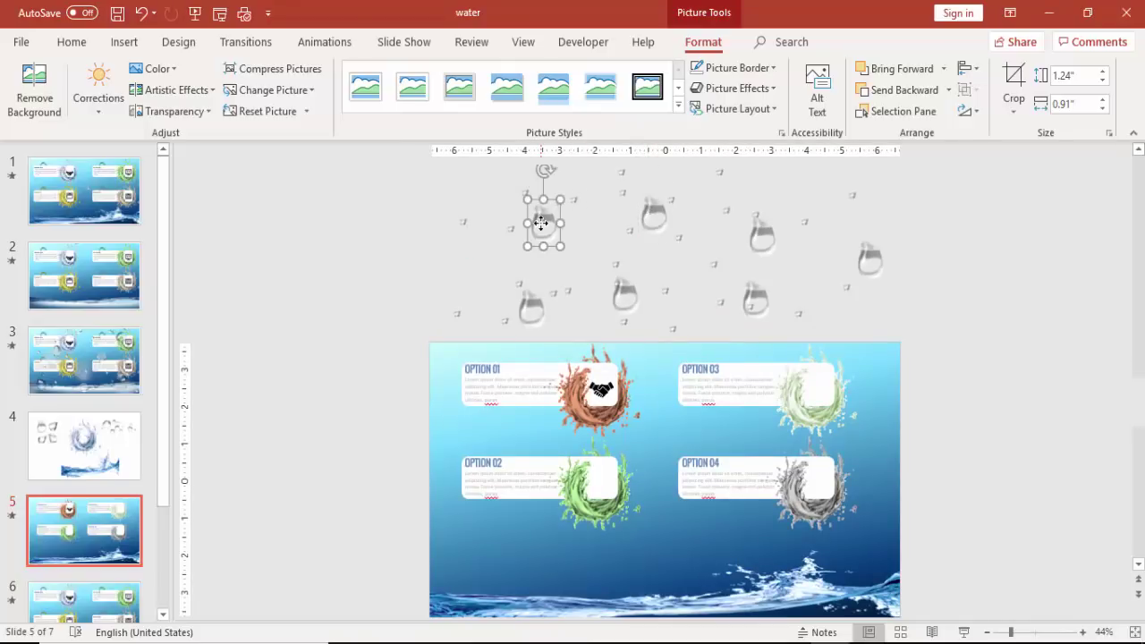
key(ctrl+d)
key(ctrl+d)
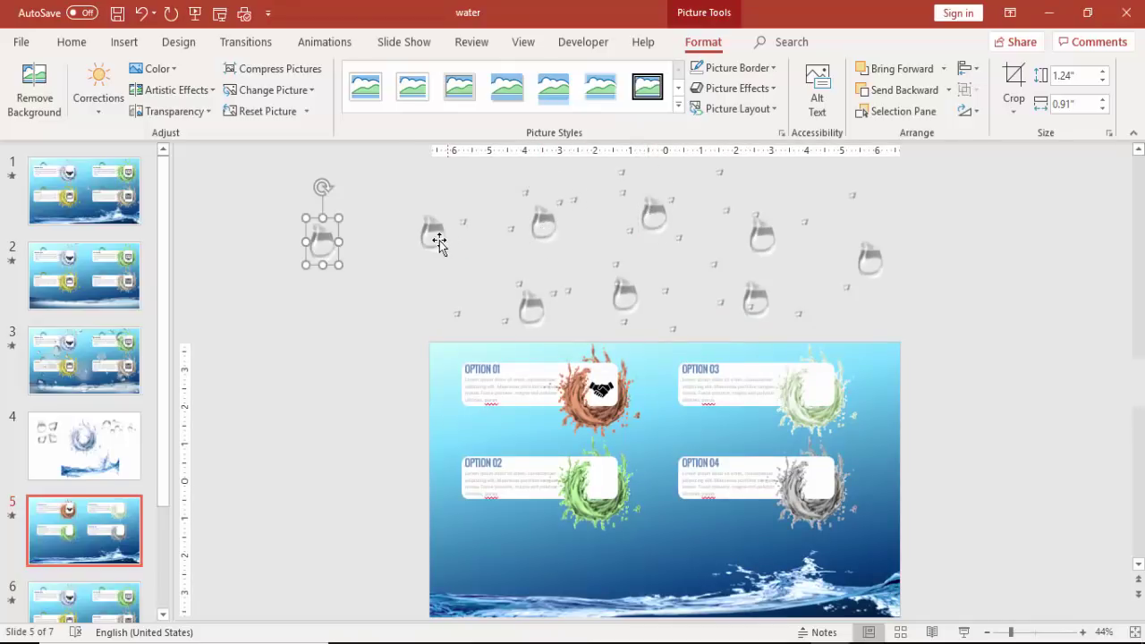
drag(331, 241, 423, 332)
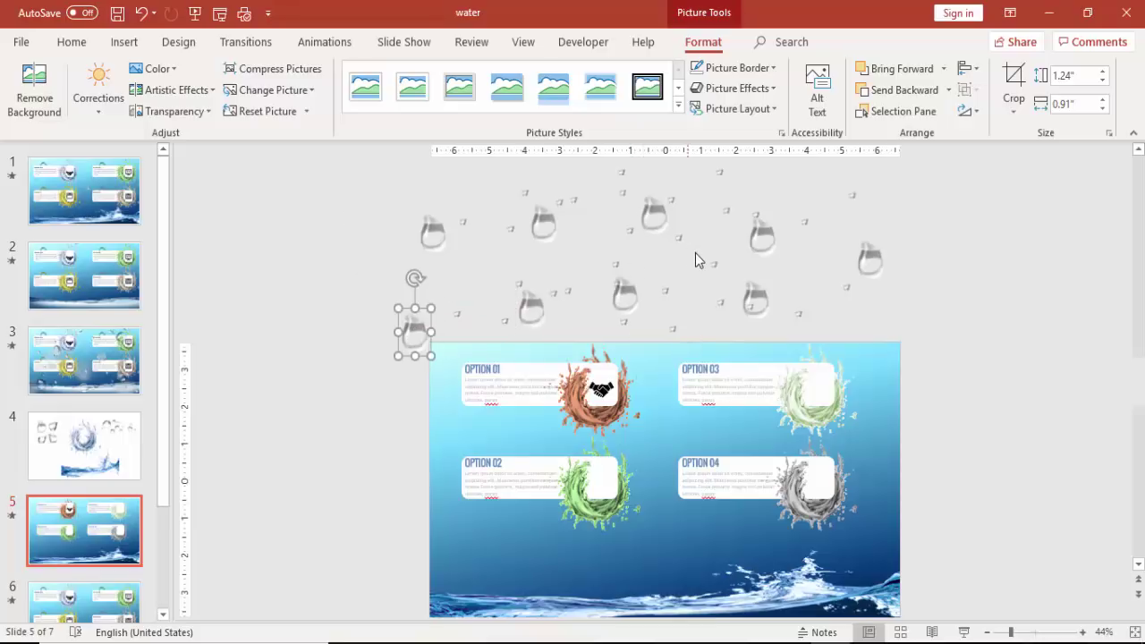
click(665, 224)
drag(665, 221, 551, 198)
key(ctrl+d)
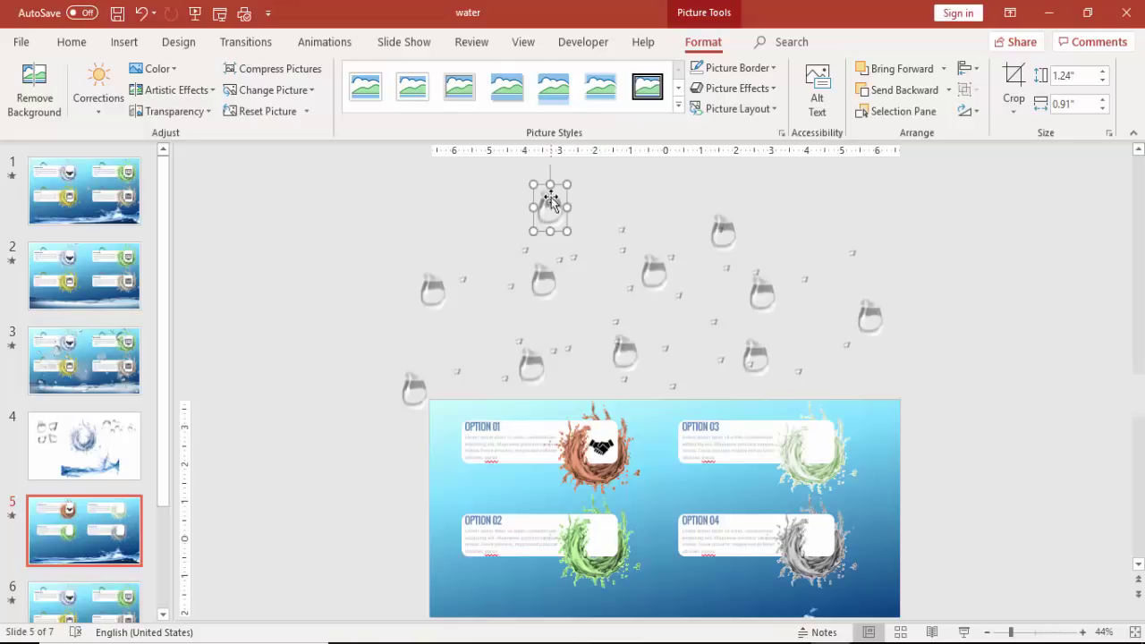
Step: Select all the scattered clear droplets together
shift+click(433, 293)
shift+click(543, 281)
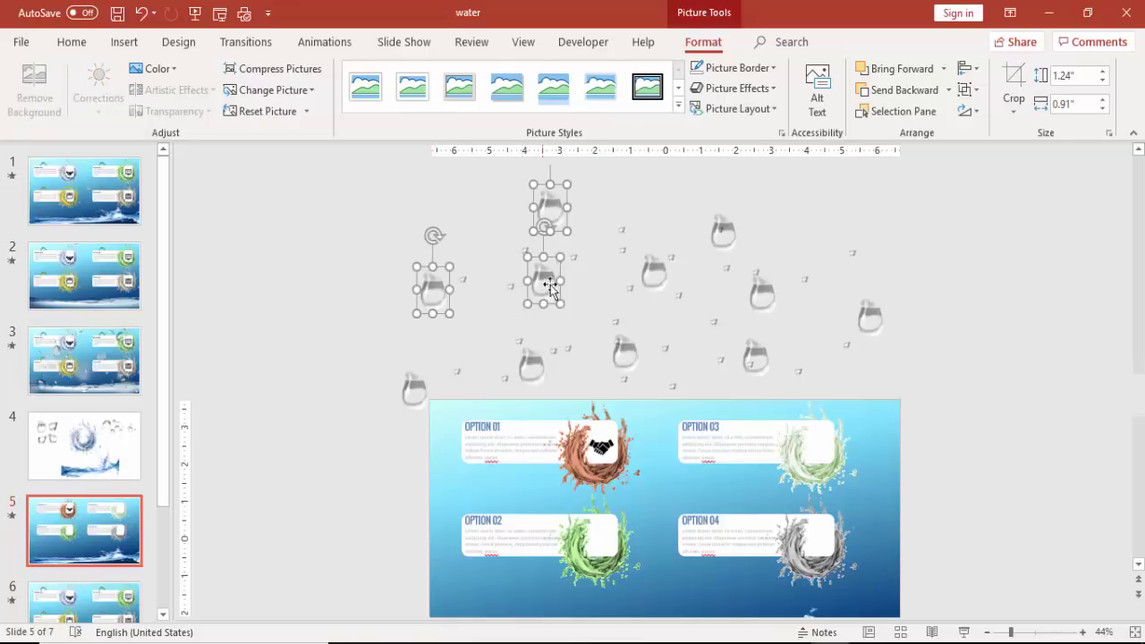
shift+click(654, 272)
shift+click(761, 293)
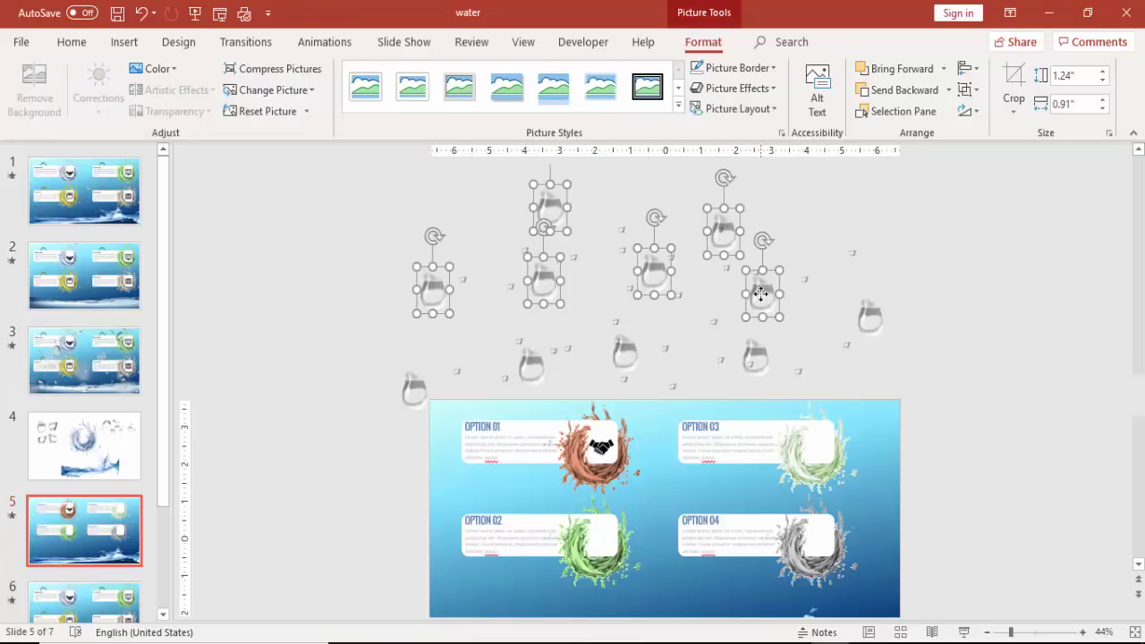
shift+click(867, 320)
shift+click(756, 373)
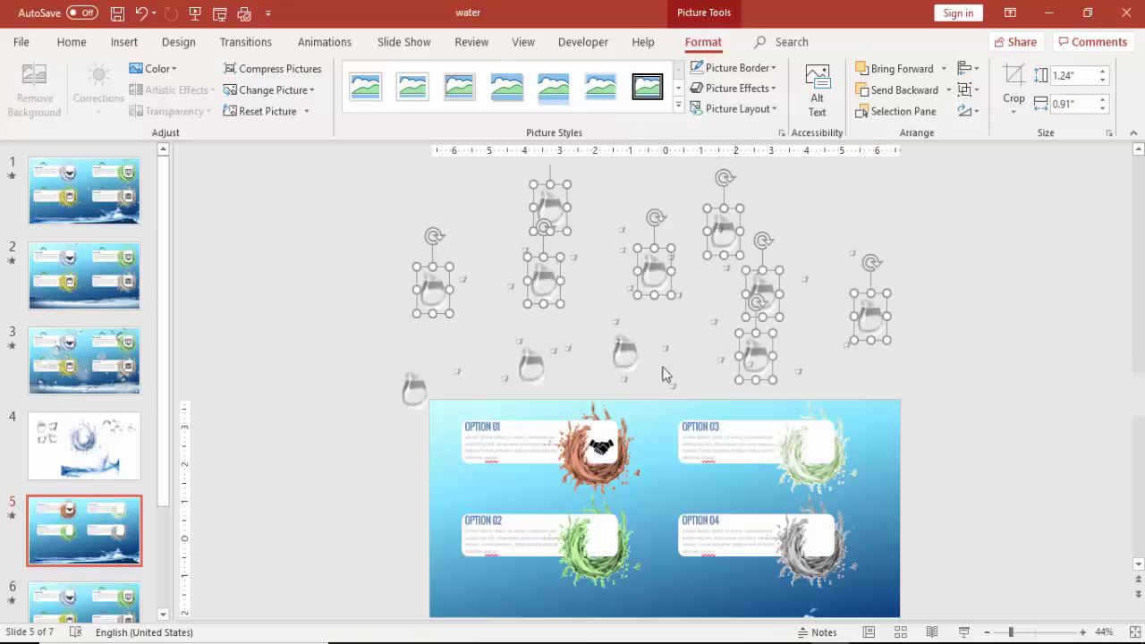
shift+click(619, 358)
shift+click(531, 357)
shift+click(407, 390)
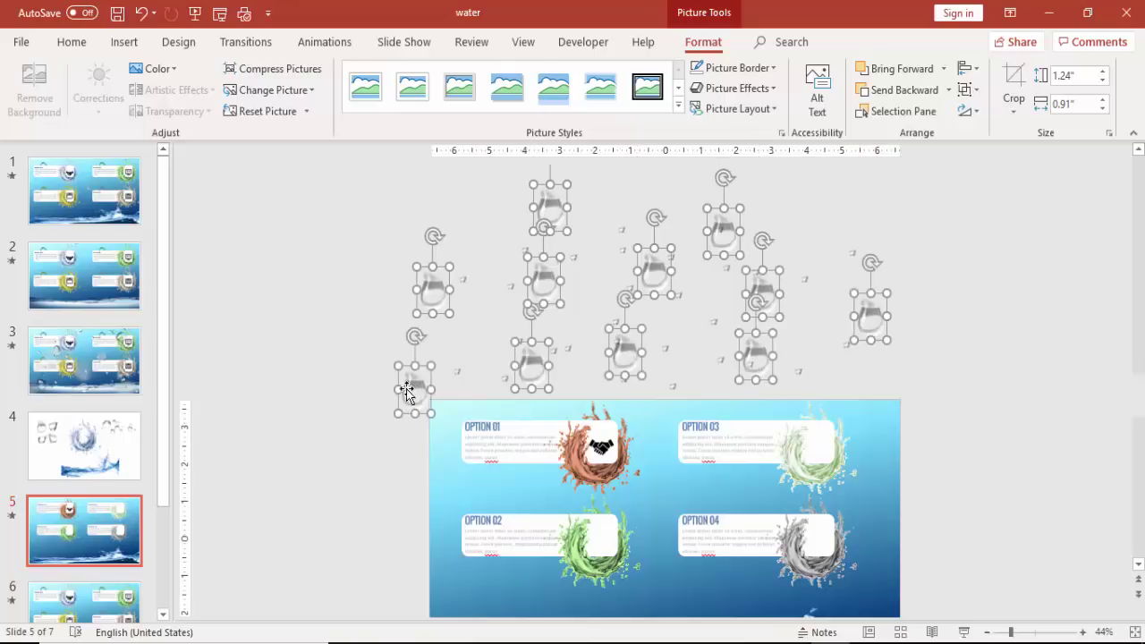
Step: Group the clear droplets and stretch the group to 5.81 by 13 inches, aligned to the slide's right edge
key(ctrl+g)
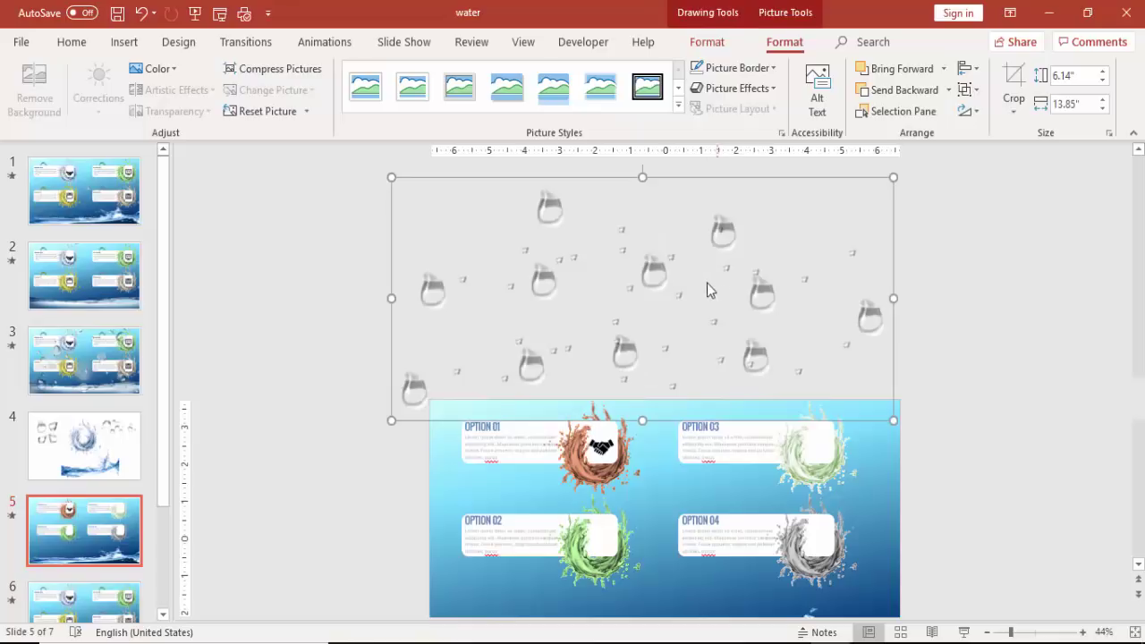
drag(717, 275, 696, 258)
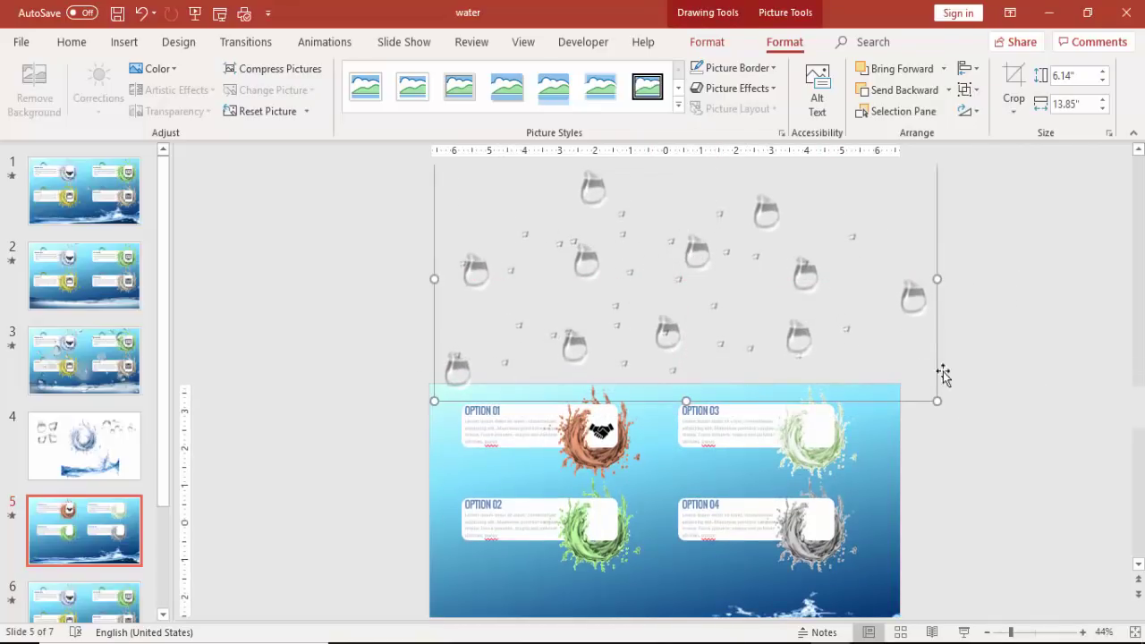
drag(936, 400, 900, 385)
Step: Paste slide 4's four-droplet picture onto slide 5, just off the slide's left edge
mouse_move(787, 277)
mouse_down()
mouse_move(770, 286)
mouse_move(780, 283)
mouse_up()
click(988, 341)
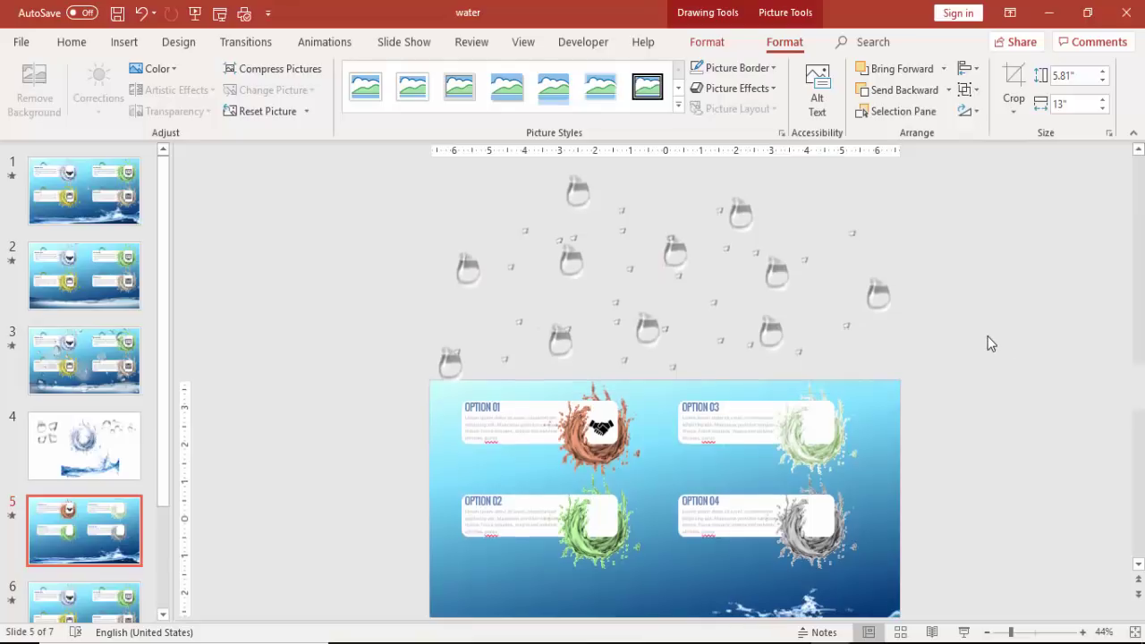
click(78, 438)
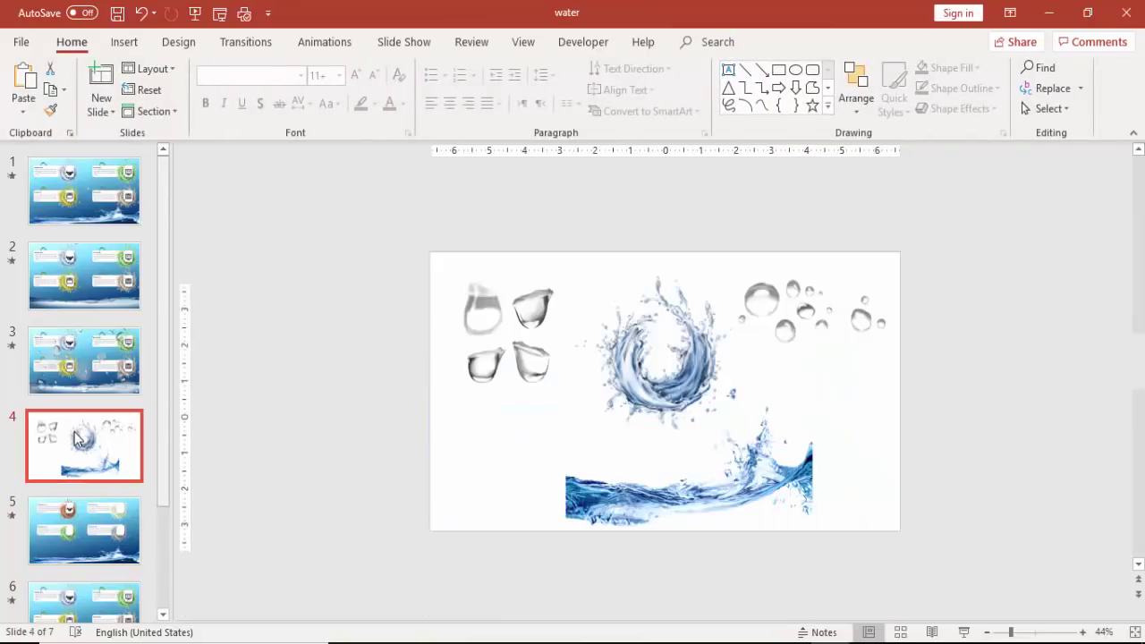
click(526, 375)
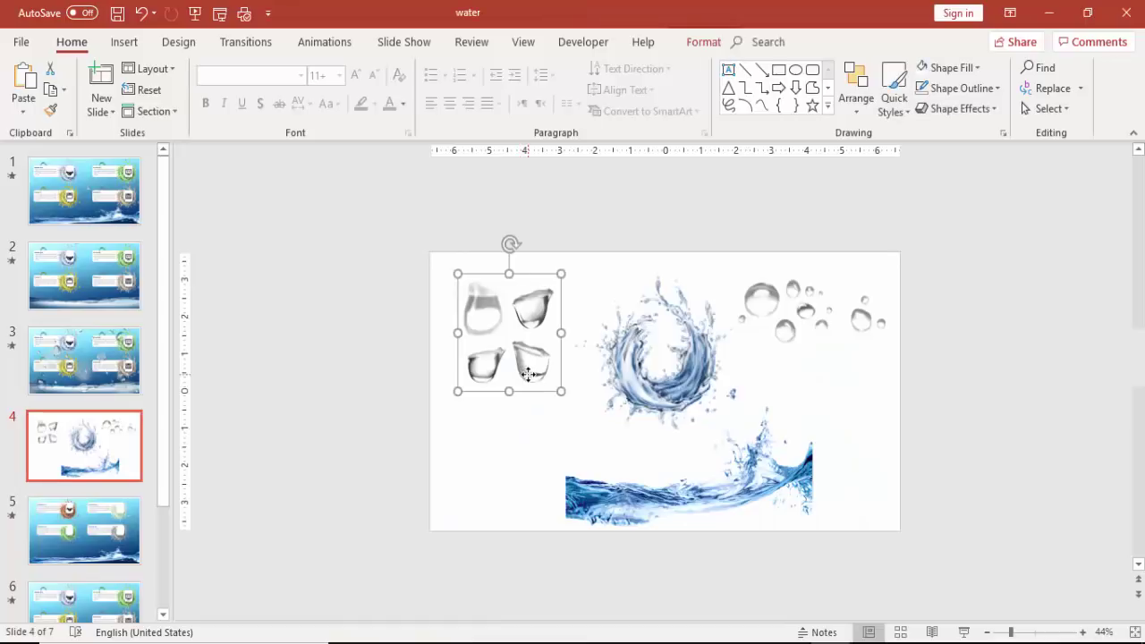
click(773, 294)
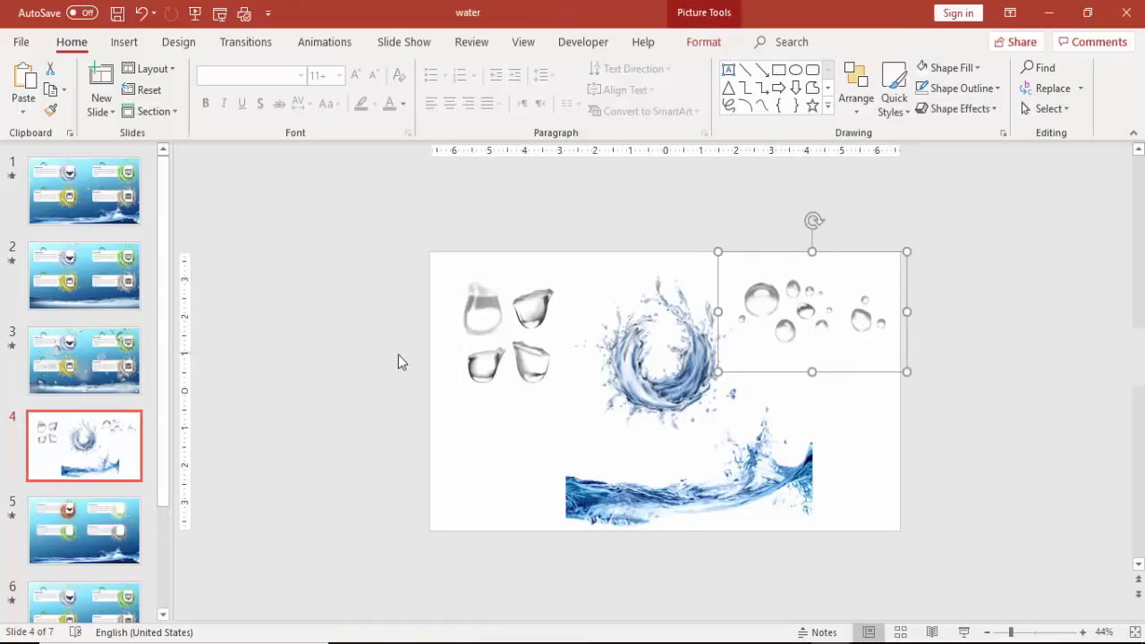
click(464, 323)
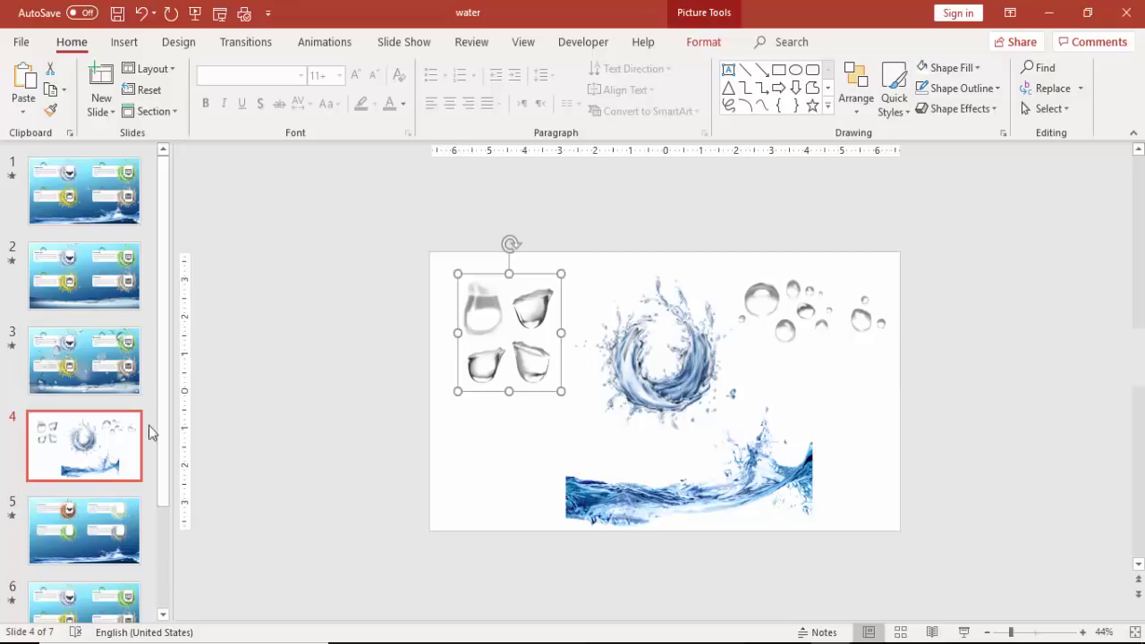
click(127, 459)
key(Down)
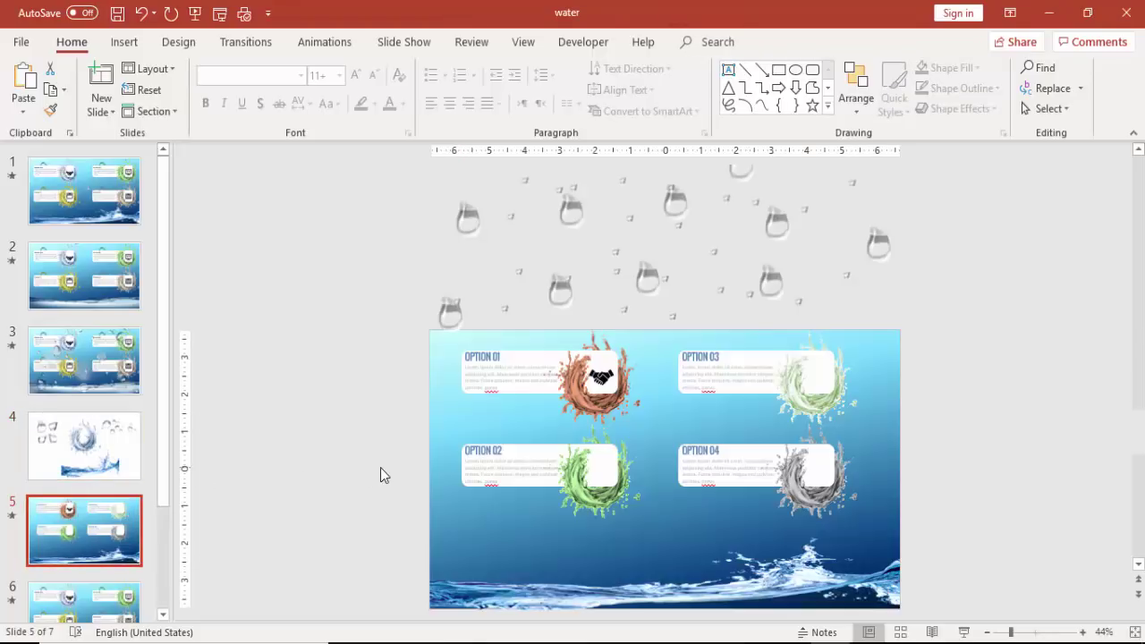
key(ctrl+v)
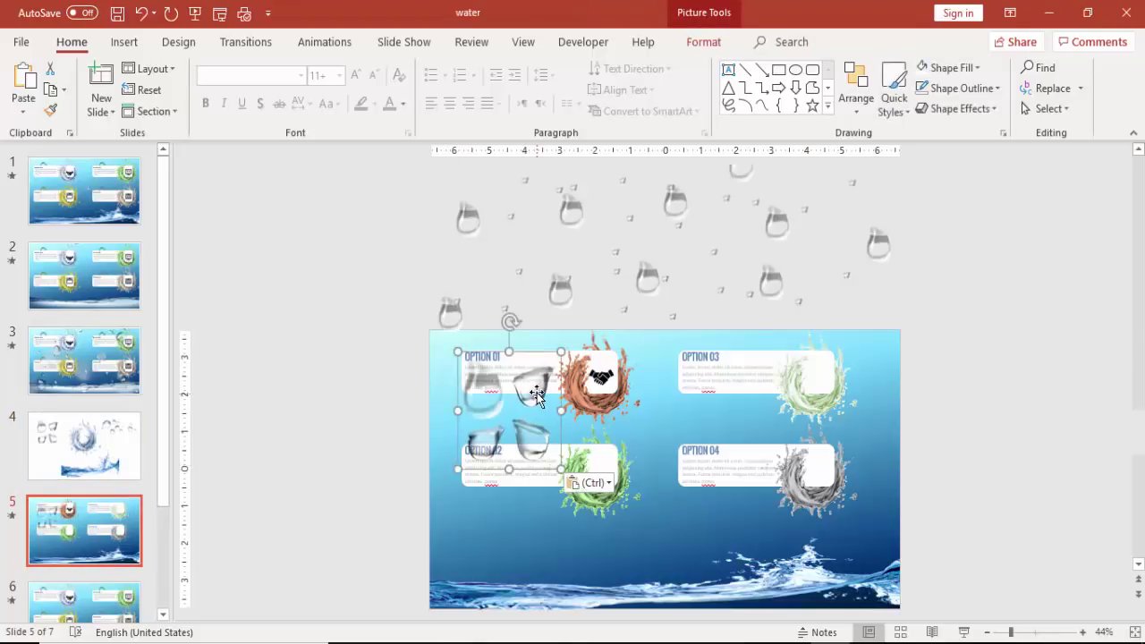
drag(537, 397, 396, 422)
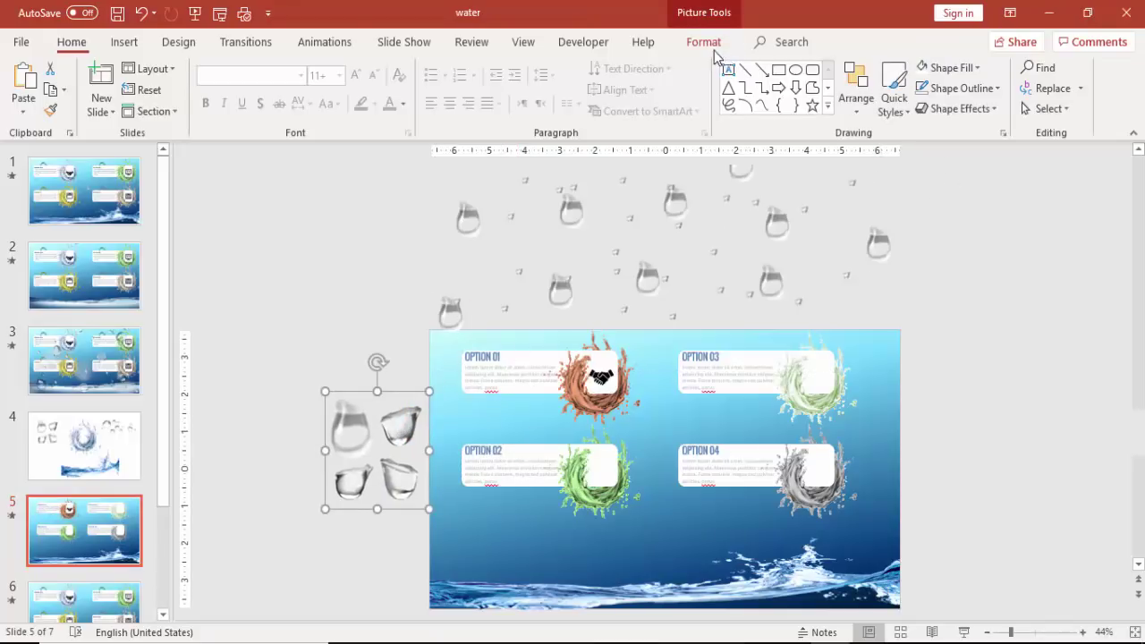
Step: Crop the picture to its bottom-right droplet, 1.85 by 1.99 inches, and apply the Blur artistic effect
click(704, 43)
click(1014, 83)
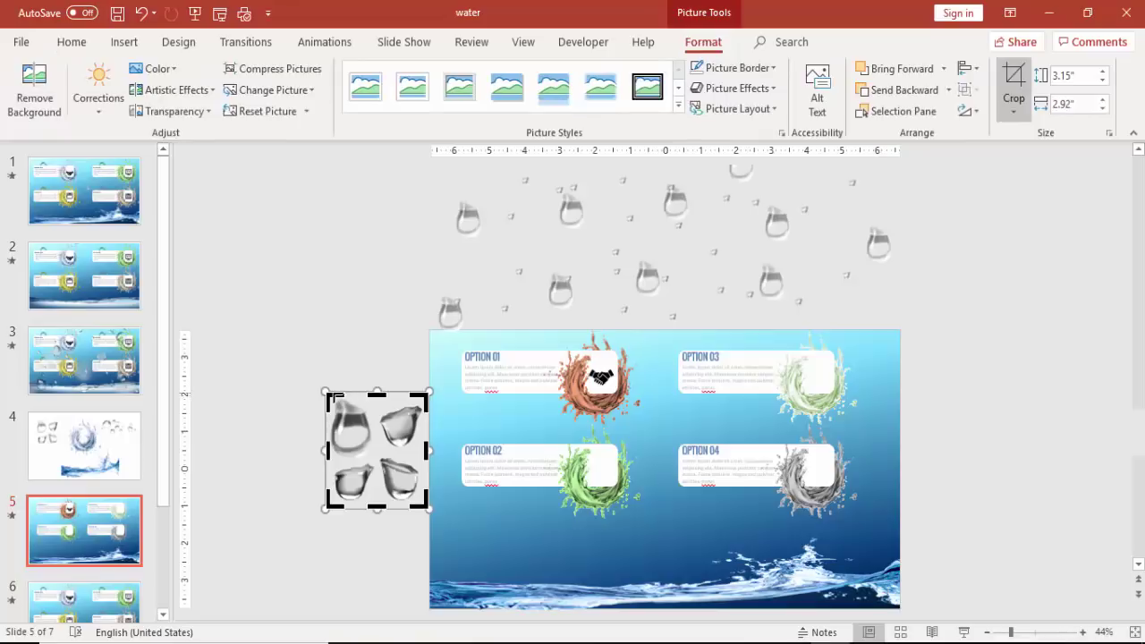
drag(327, 396, 375, 458)
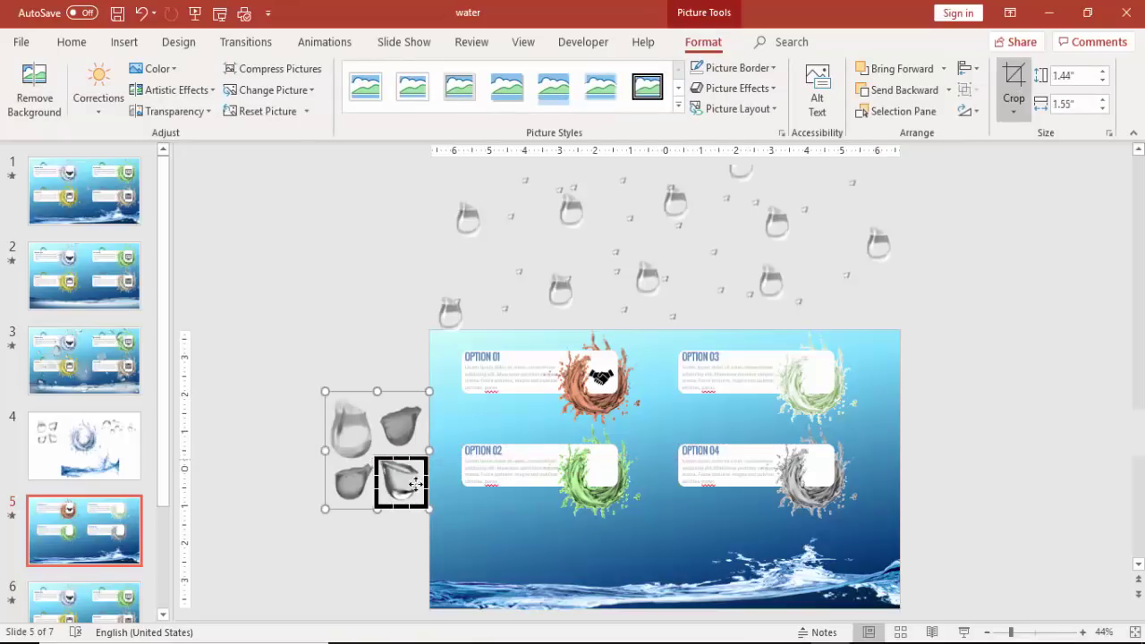
click(410, 528)
click(398, 479)
mouse_move(398, 479)
mouse_down()
mouse_move(447, 435)
mouse_move(388, 471)
mouse_up()
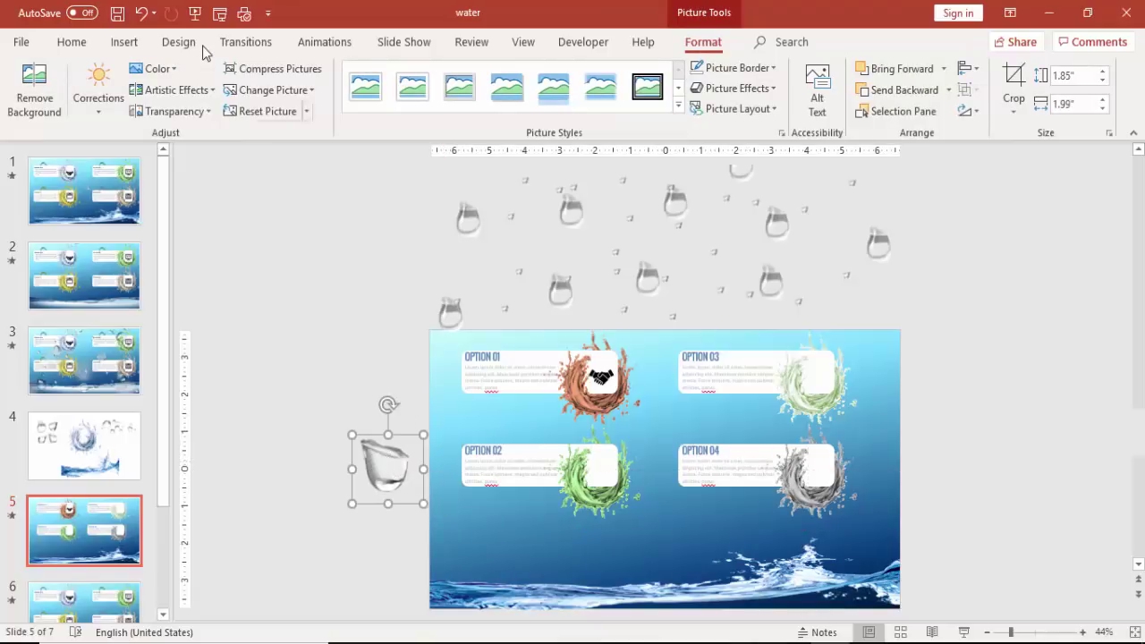
click(204, 90)
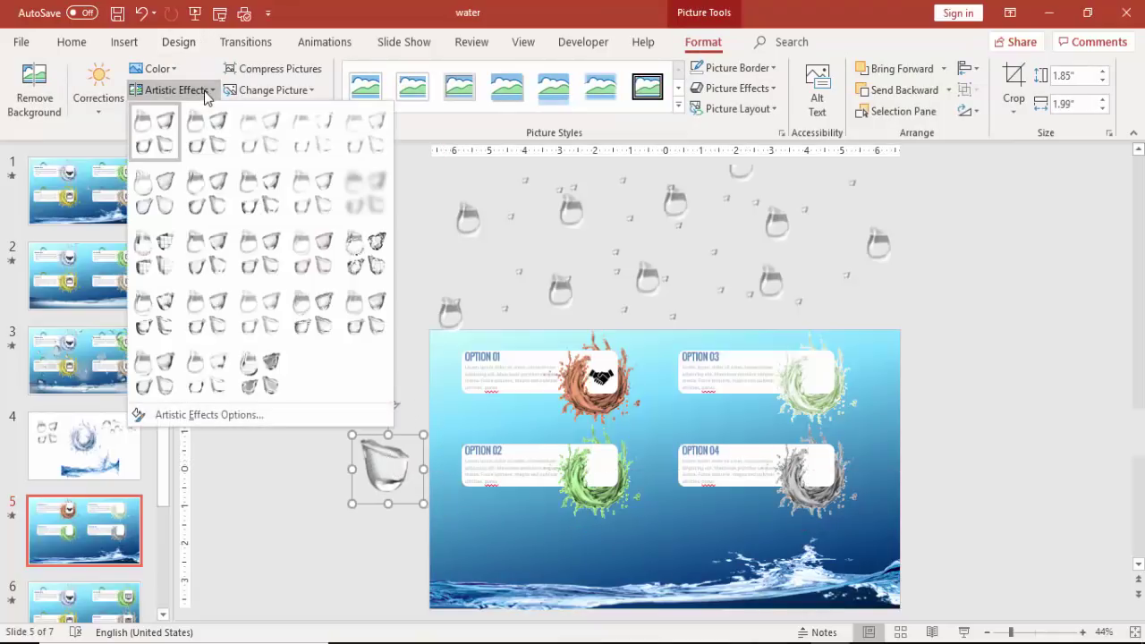
click(358, 197)
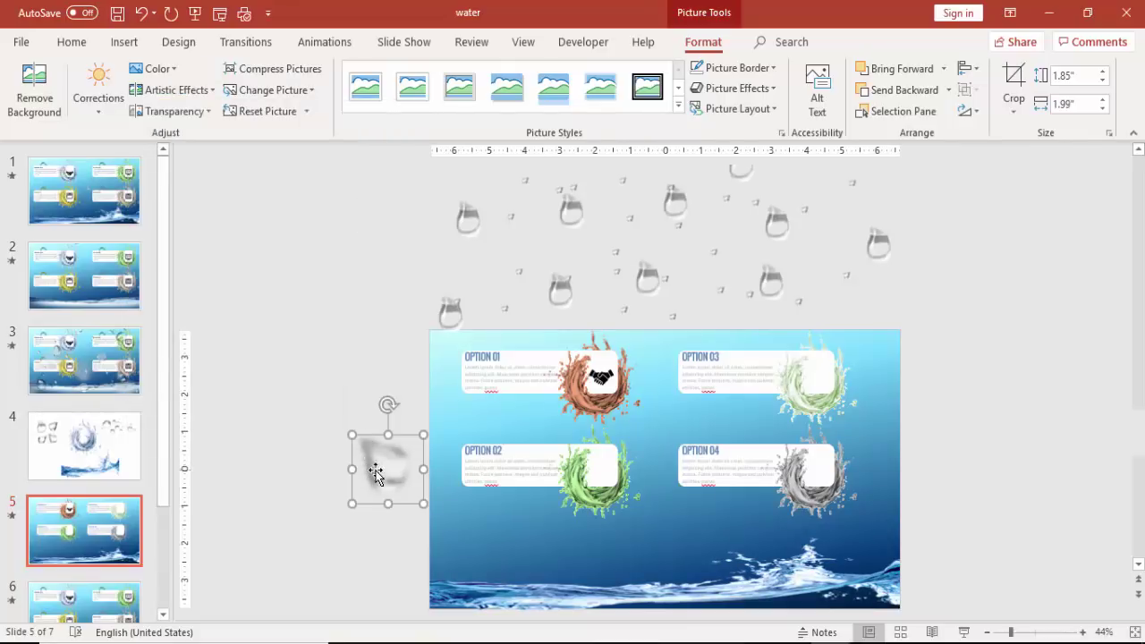
Step: Paste copies of the blurred droplet and spread them above the slide
drag(374, 469, 562, 235)
key(ctrl+v)
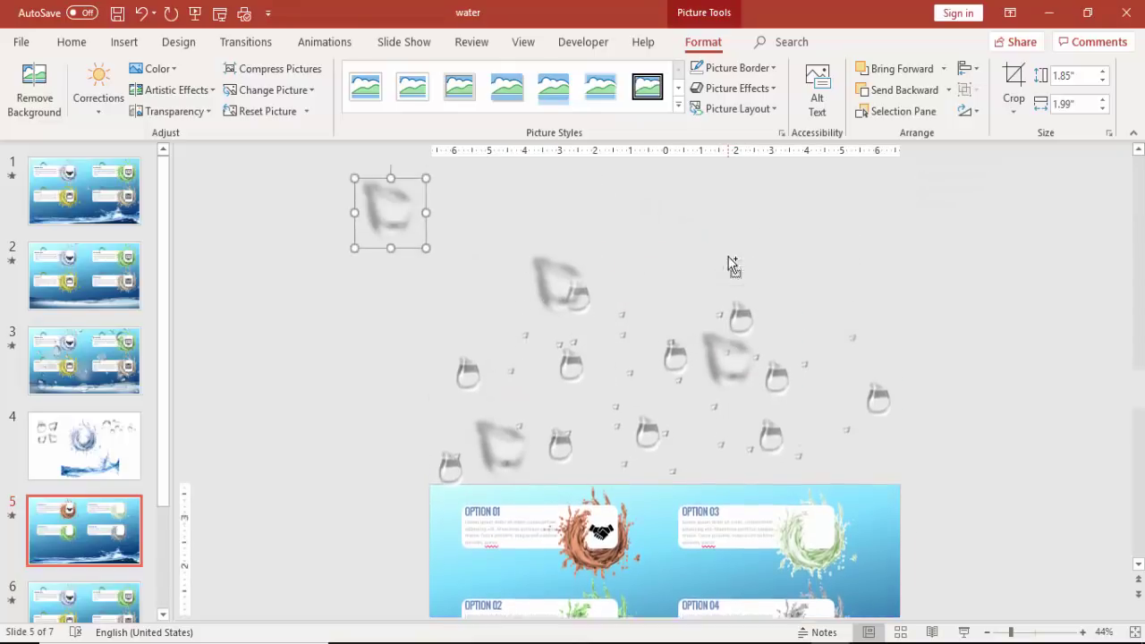
drag(427, 261, 687, 234)
key(ctrl+v)
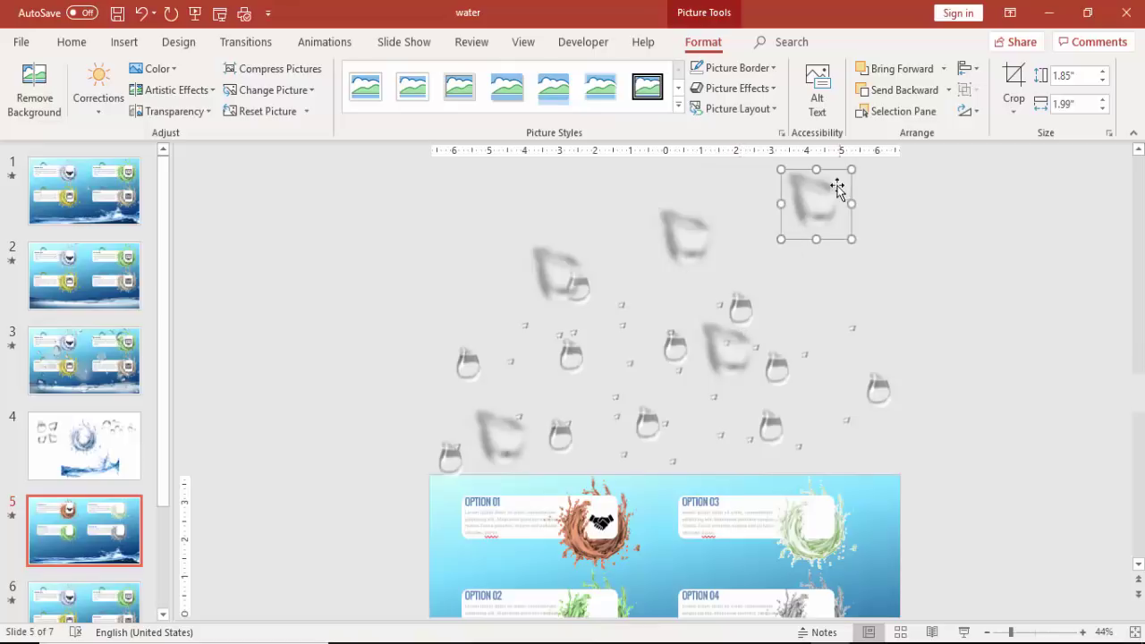
drag(835, 187, 862, 422)
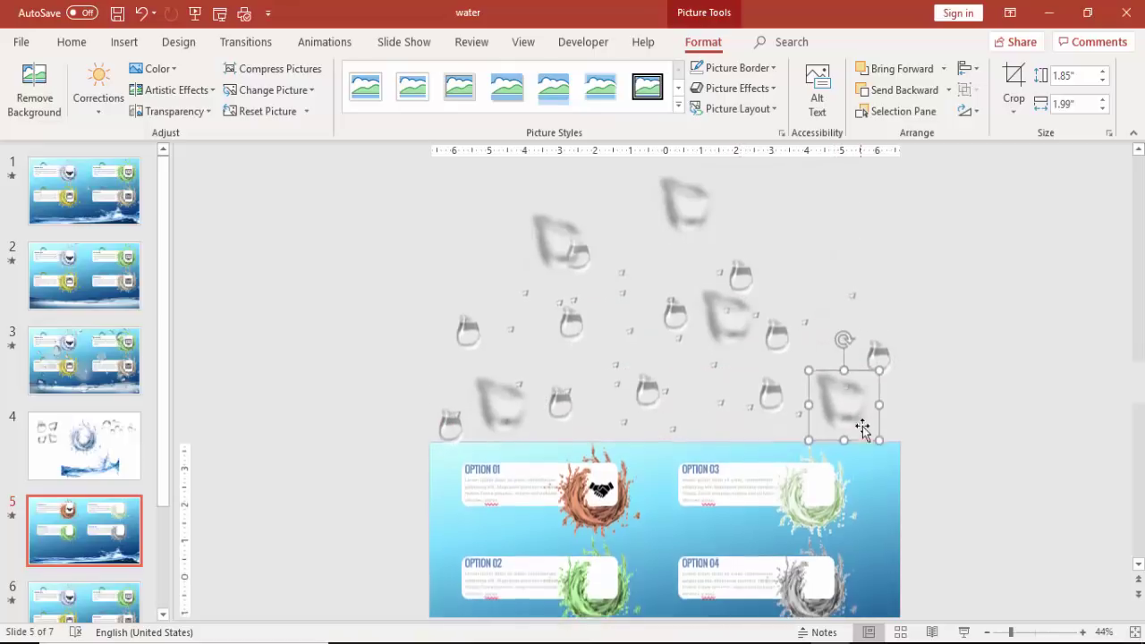
Step: Group the five blurred droplets into a 7.25 by 11.65-inch object layered over the clear drops
shift+click(729, 316)
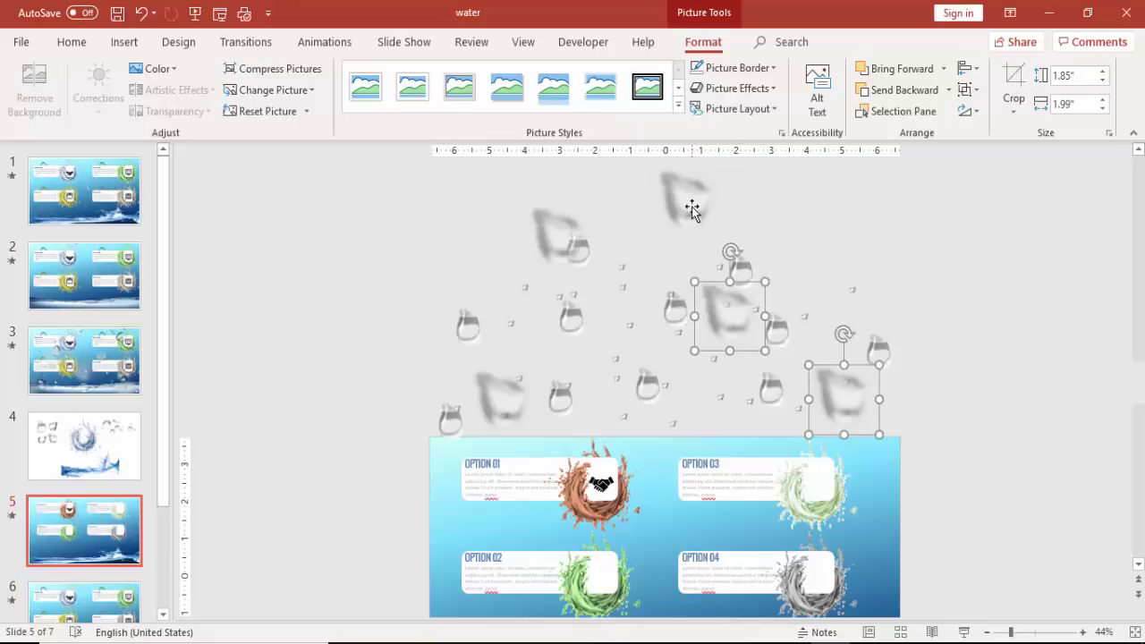
shift+click(692, 208)
shift+click(563, 236)
shift+click(507, 396)
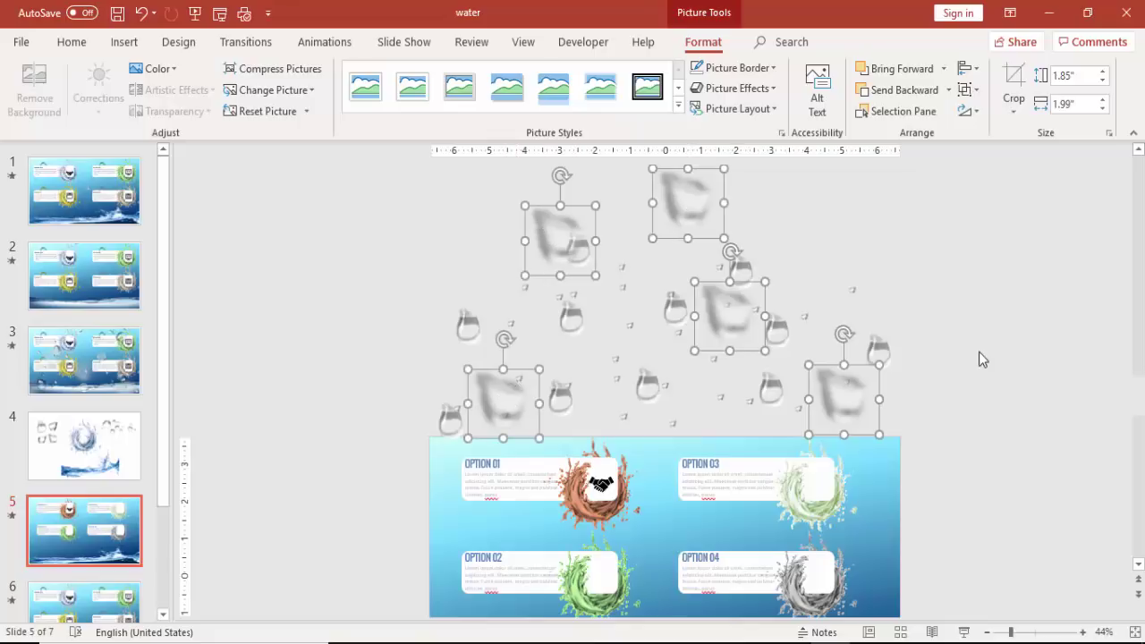
key(ctrl+g)
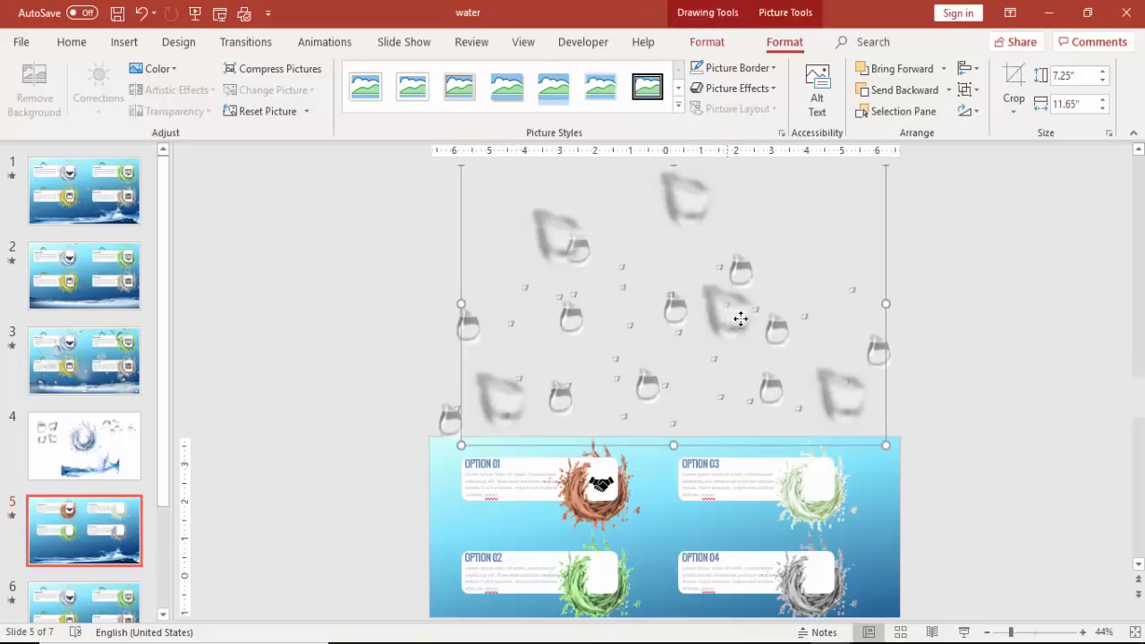
drag(741, 319, 1028, 299)
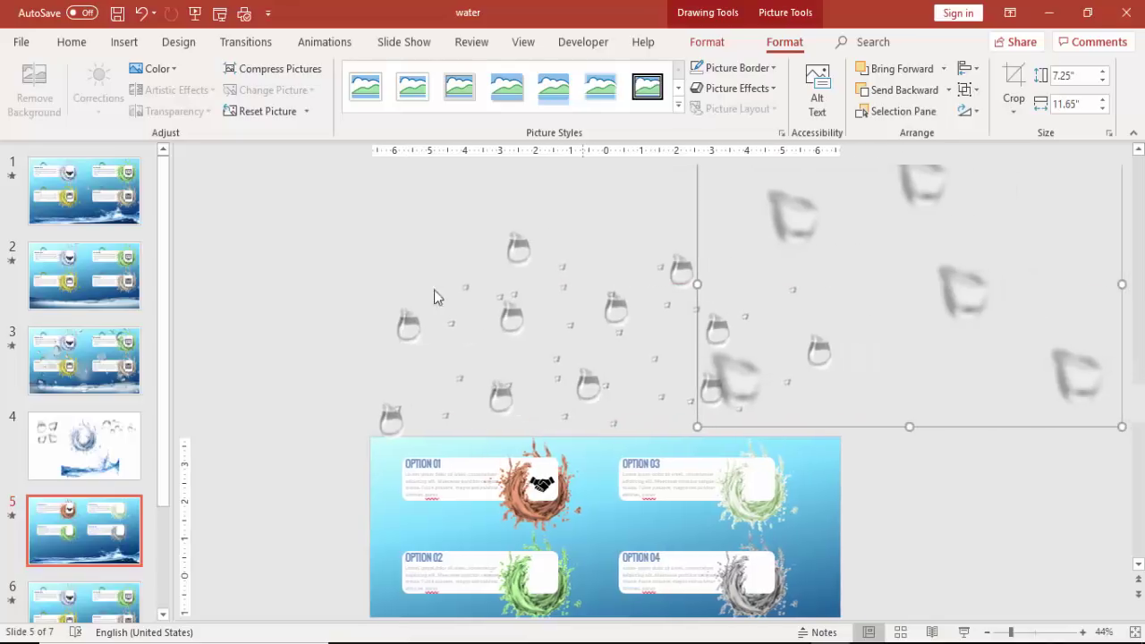
mouse_move(524, 253)
mouse_down()
mouse_move(447, 237)
mouse_move(519, 244)
mouse_up()
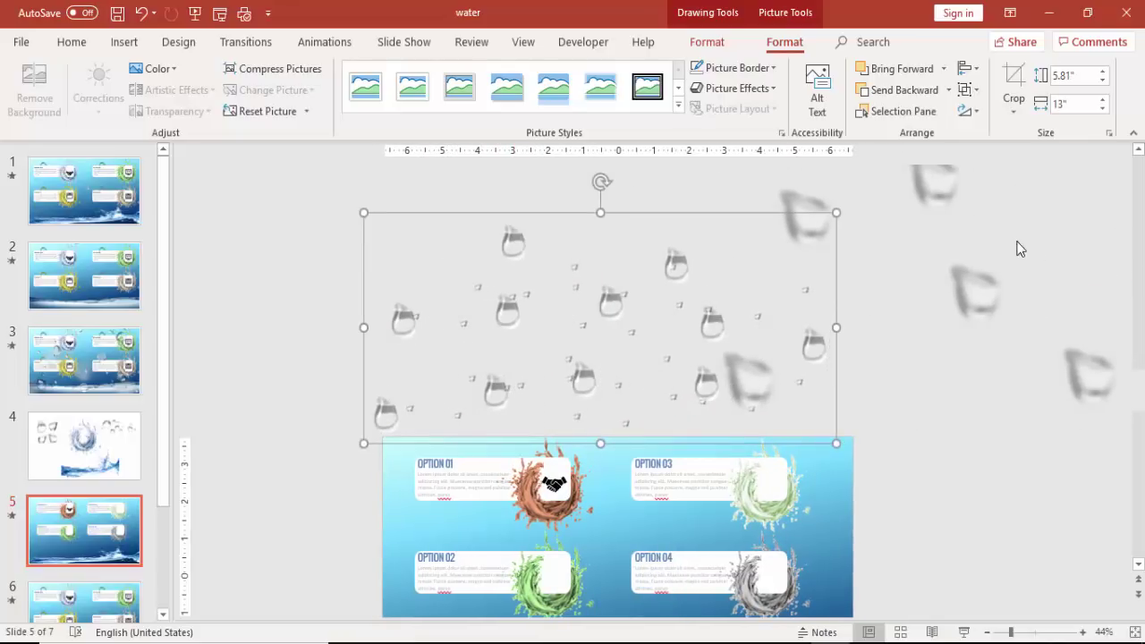
drag(984, 292, 704, 311)
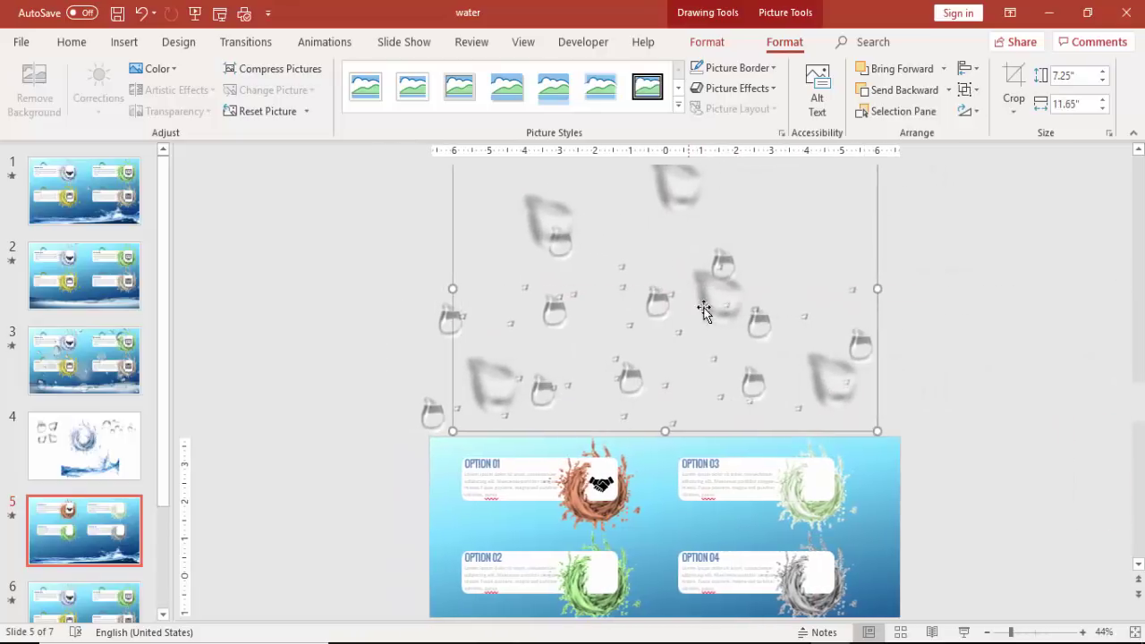
Step: Duplicate slide 5 to create a new slide 6
click(122, 548)
right_click(122, 547)
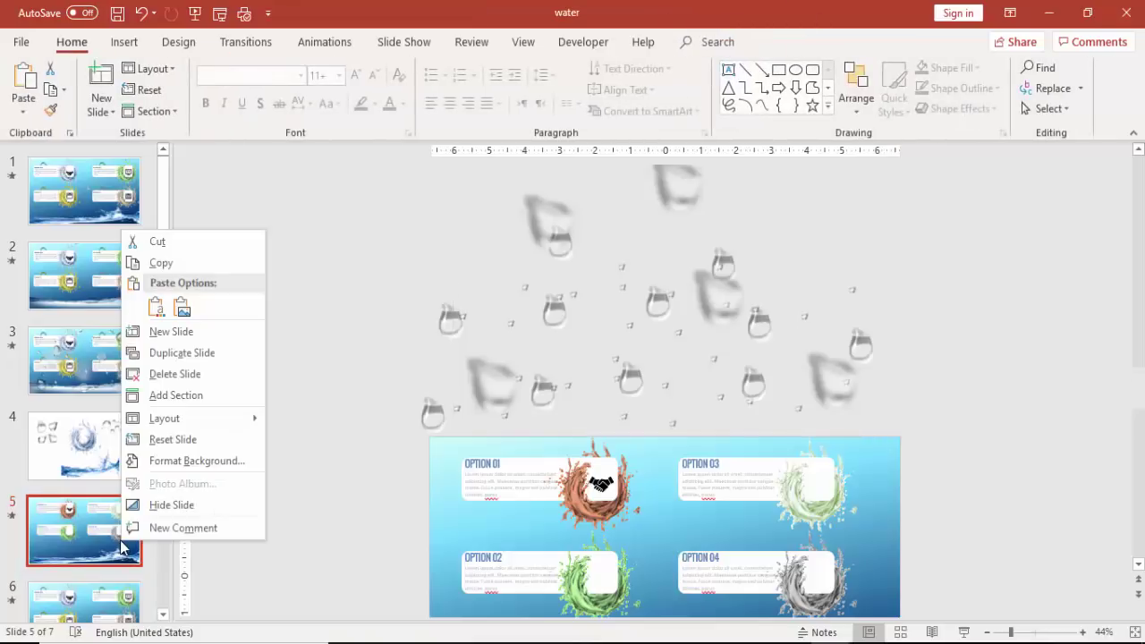
click(202, 354)
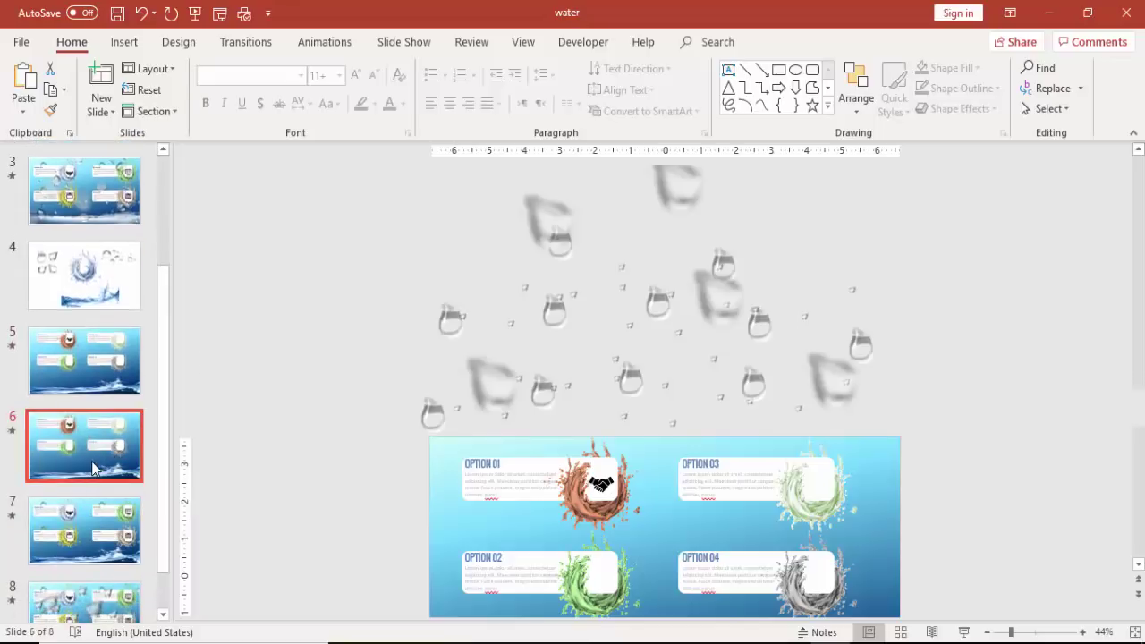
Step: Delete all seven animations from the new slide 6 in the Animation Pane
click(333, 49)
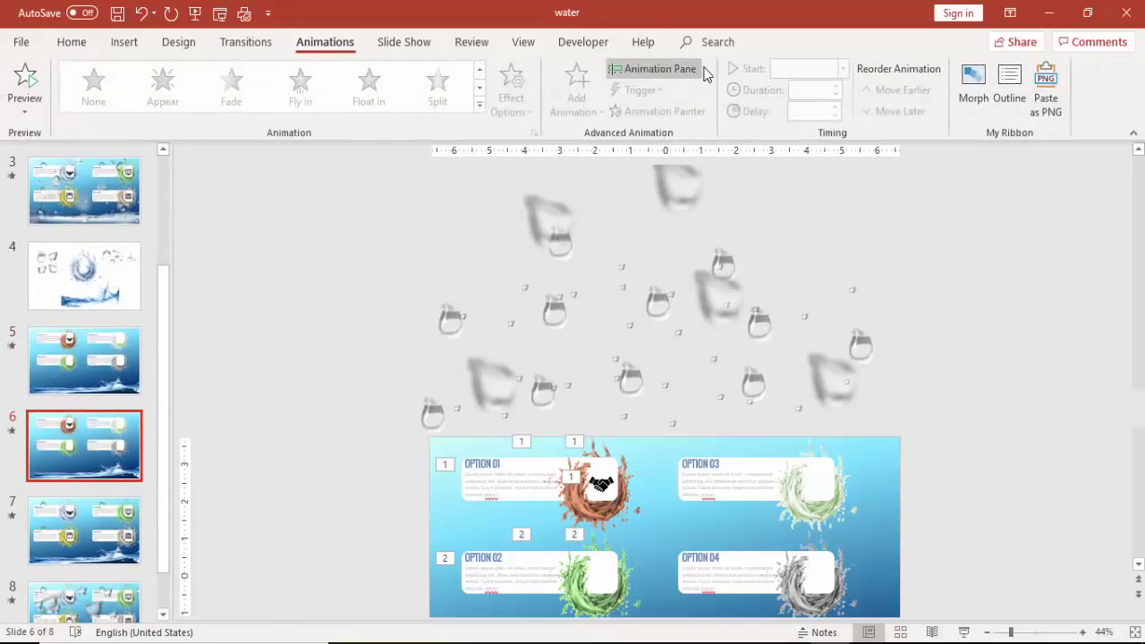
click(669, 69)
click(911, 223)
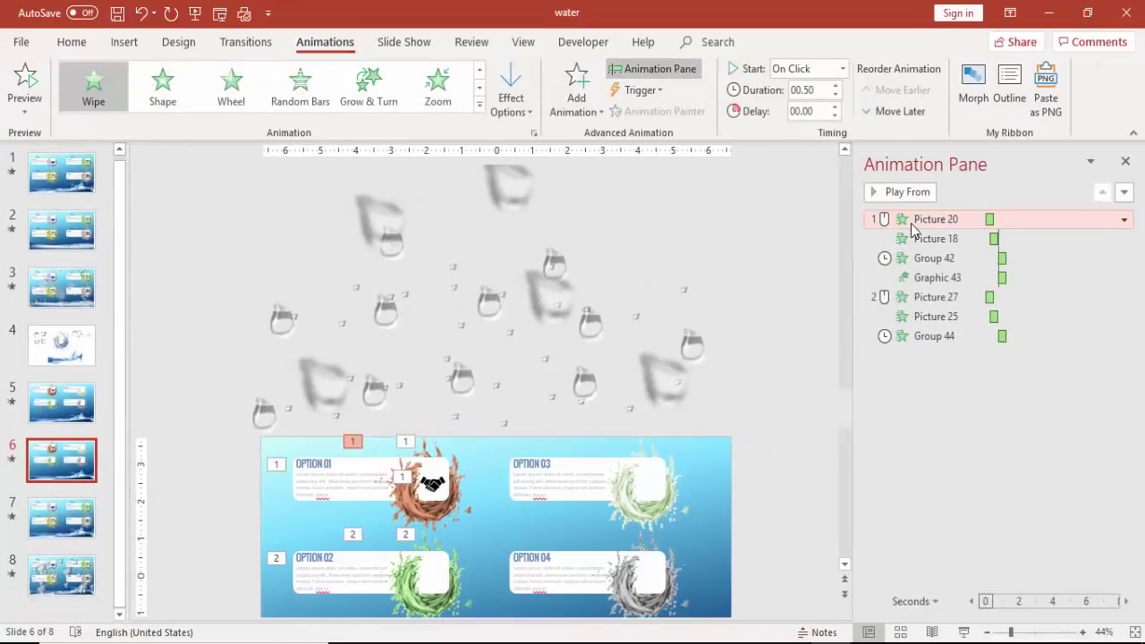
shift+click(947, 337)
key(Delete)
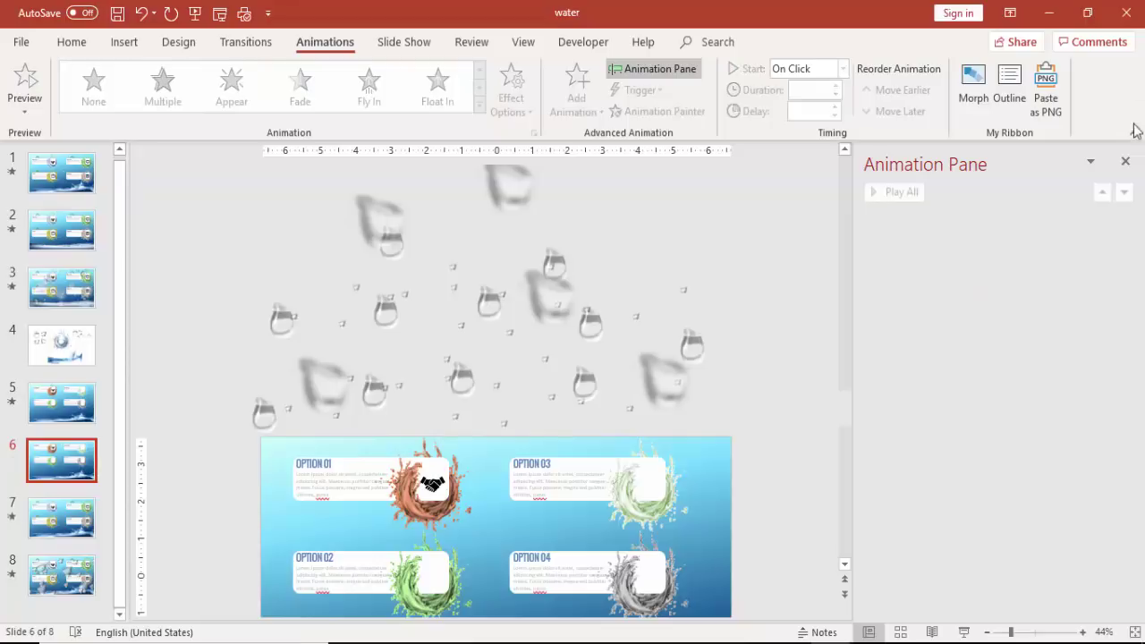
click(1126, 163)
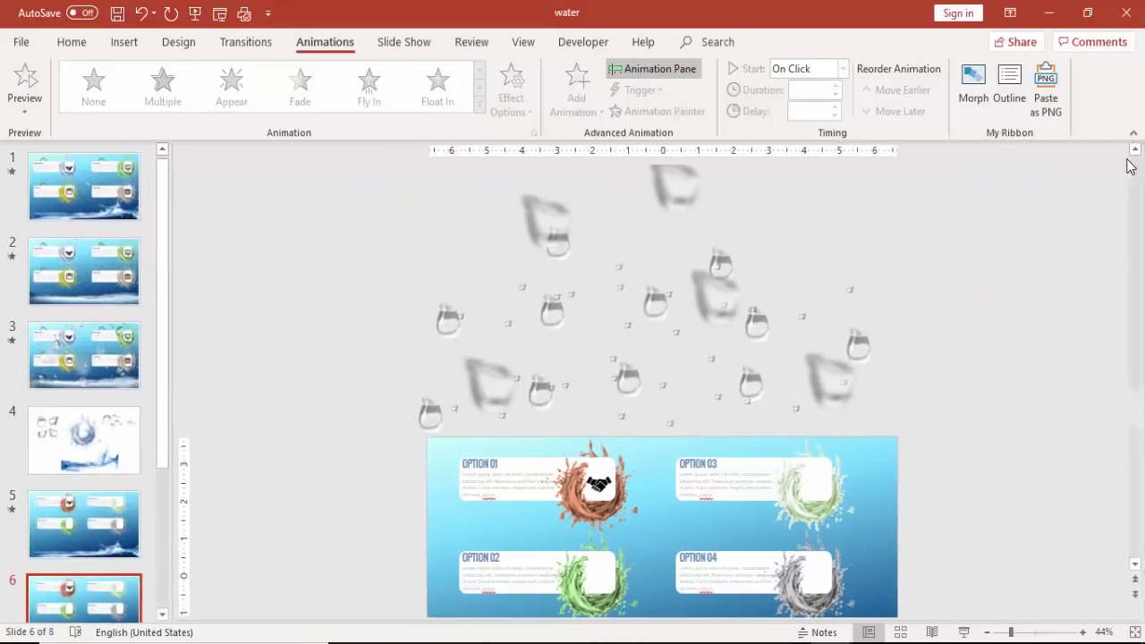
Step: Zoom out and drag the clear and blurred water-drop groups down onto slide 6's option cards
click(861, 295)
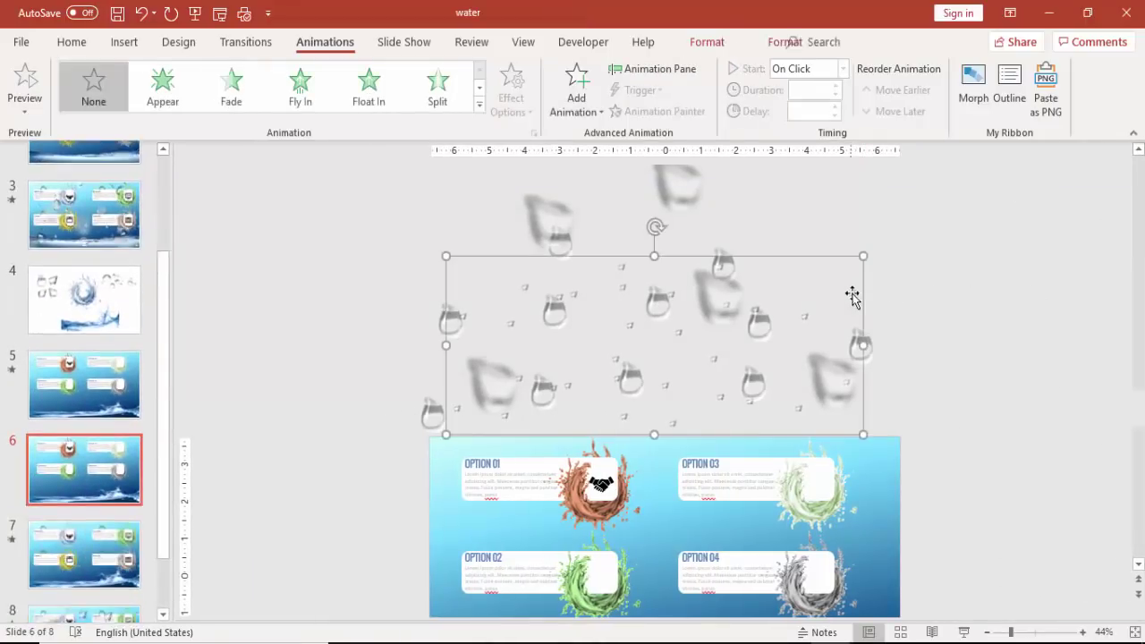
click(1004, 636)
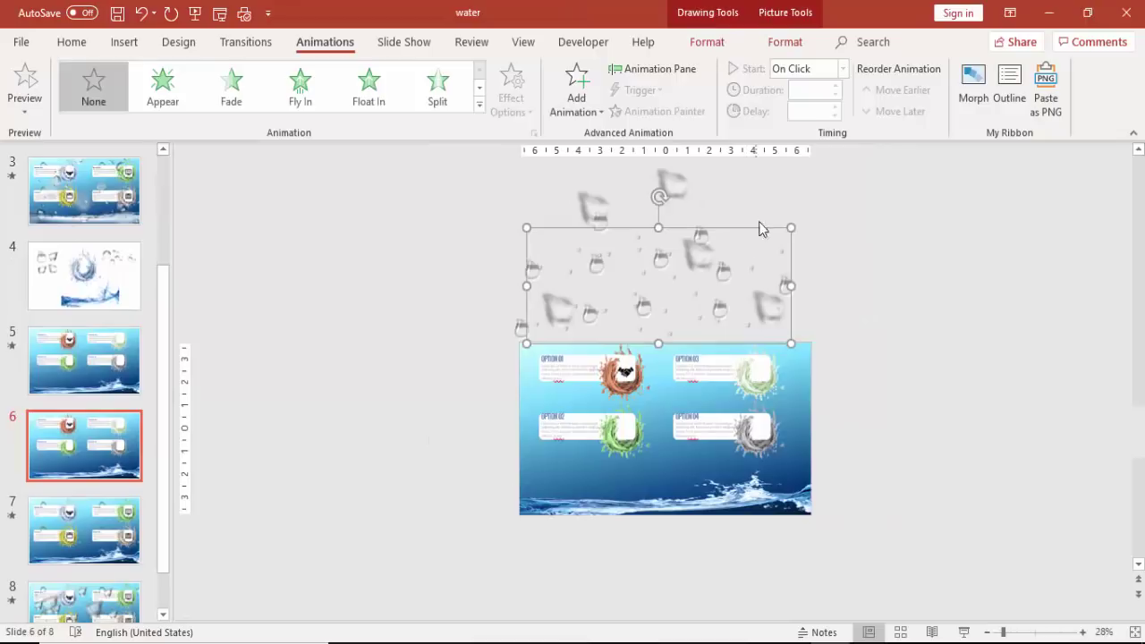
drag(765, 232, 768, 410)
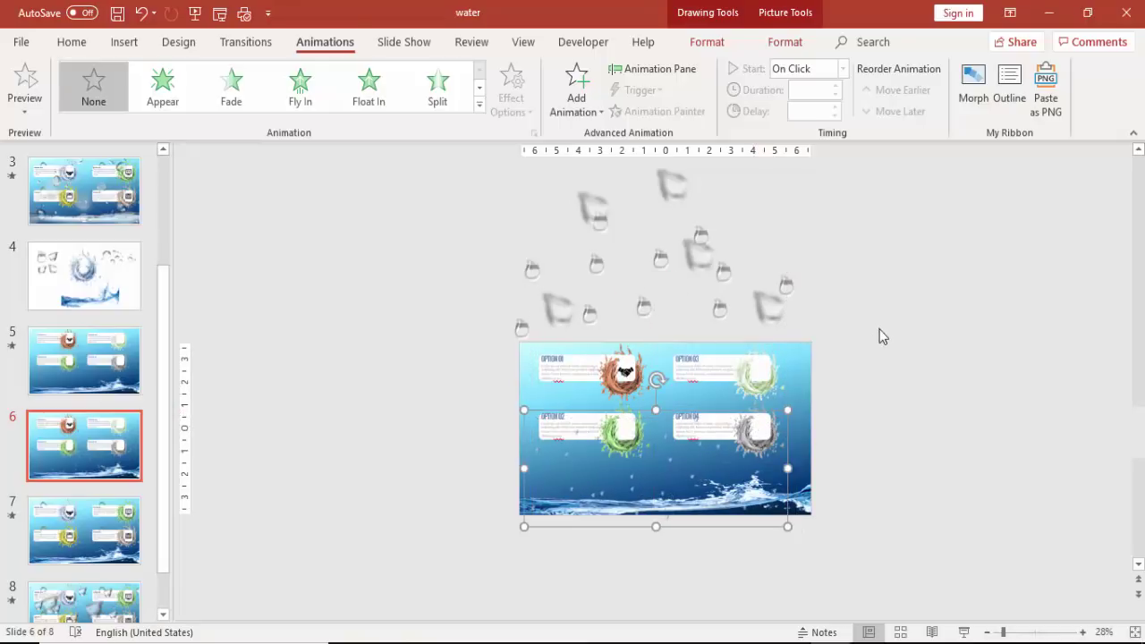
click(799, 279)
drag(802, 249, 806, 398)
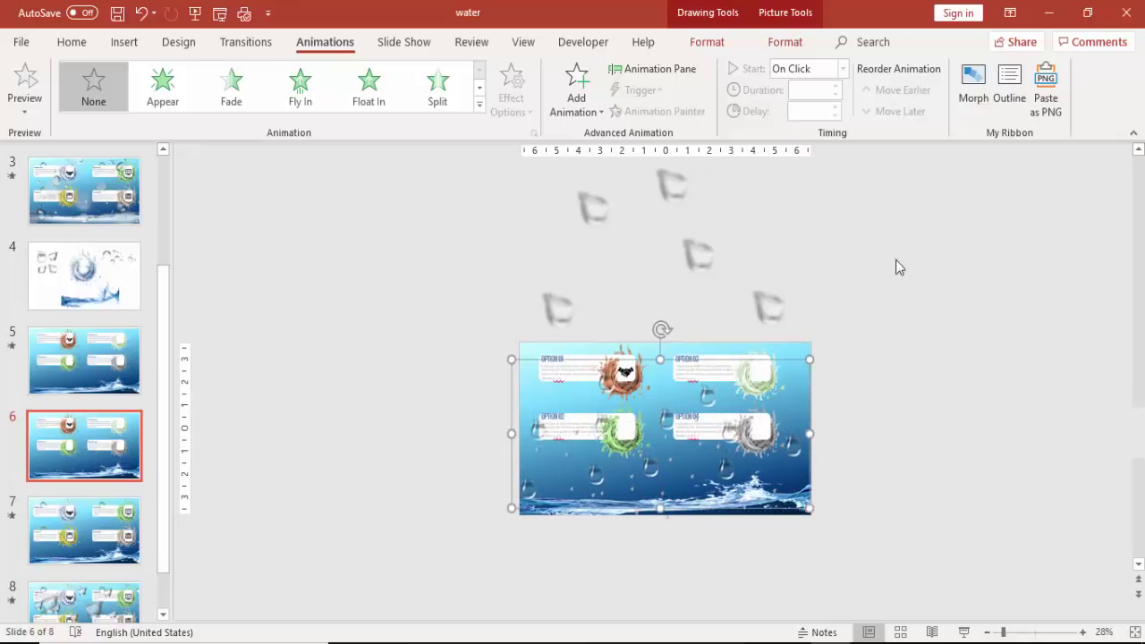
click(695, 242)
drag(799, 253, 798, 400)
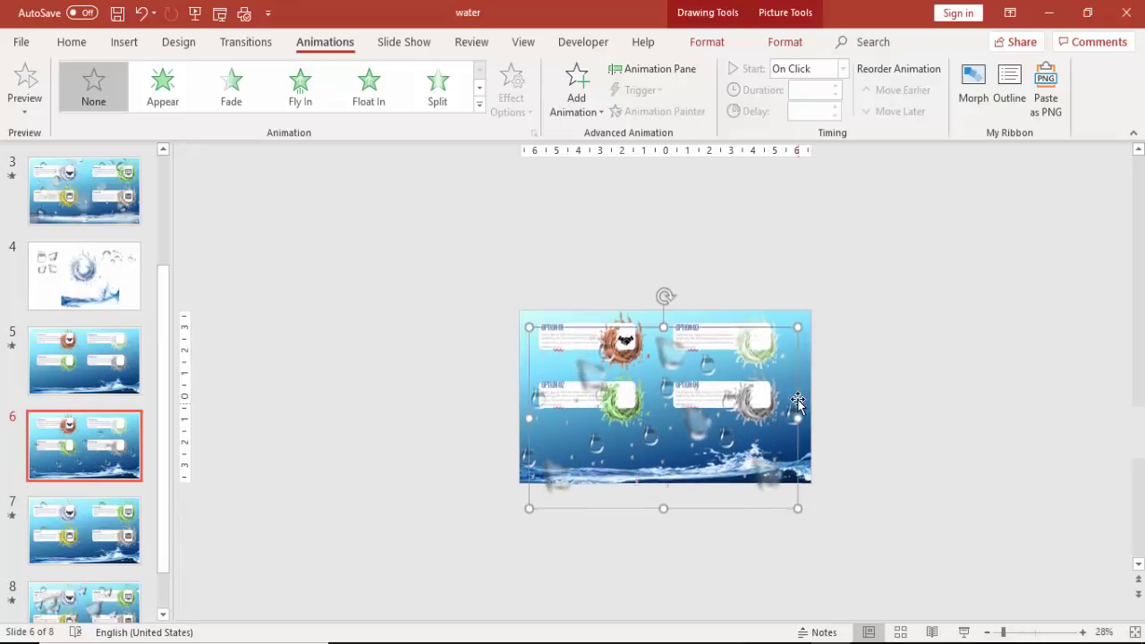
click(900, 372)
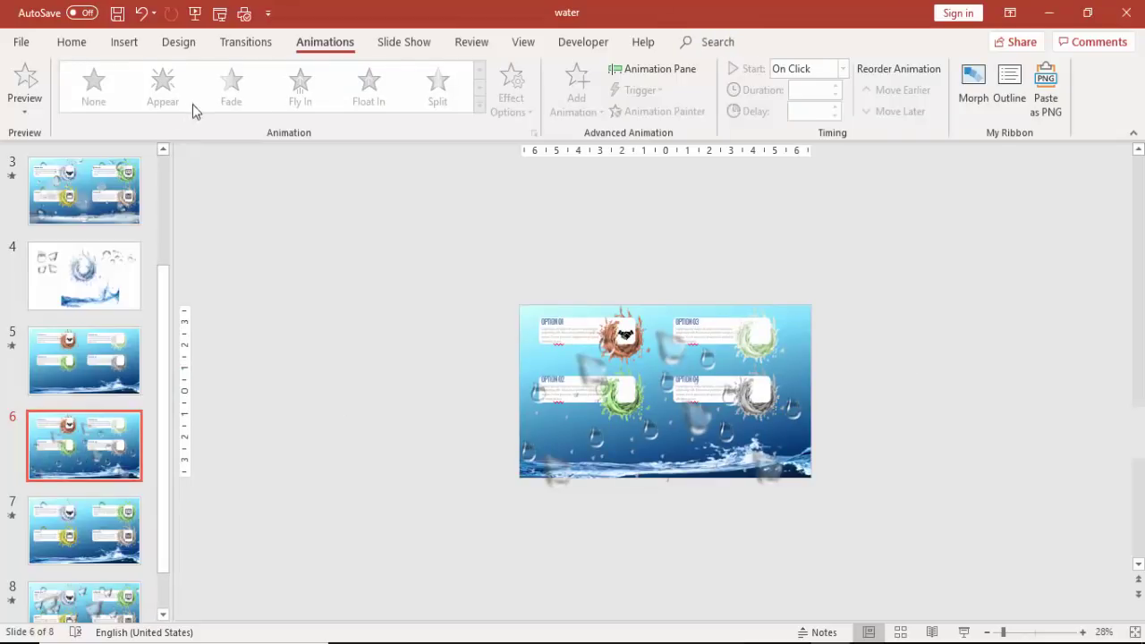
Step: Apply a 4.50-second Morph transition to slide 6, then return to slide 5
click(222, 48)
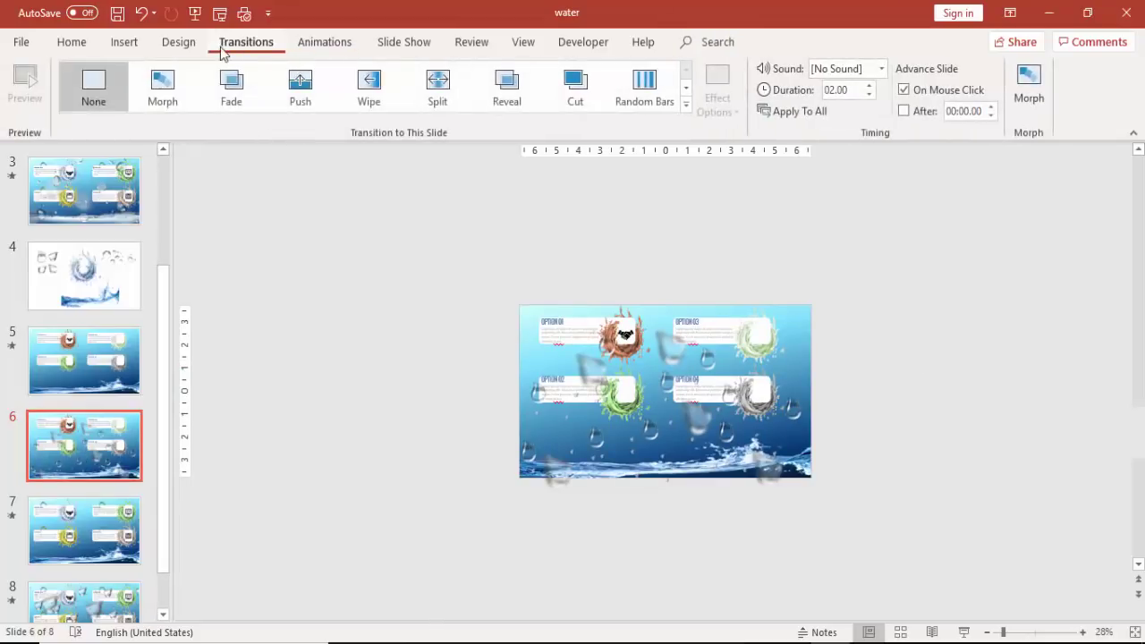
click(162, 90)
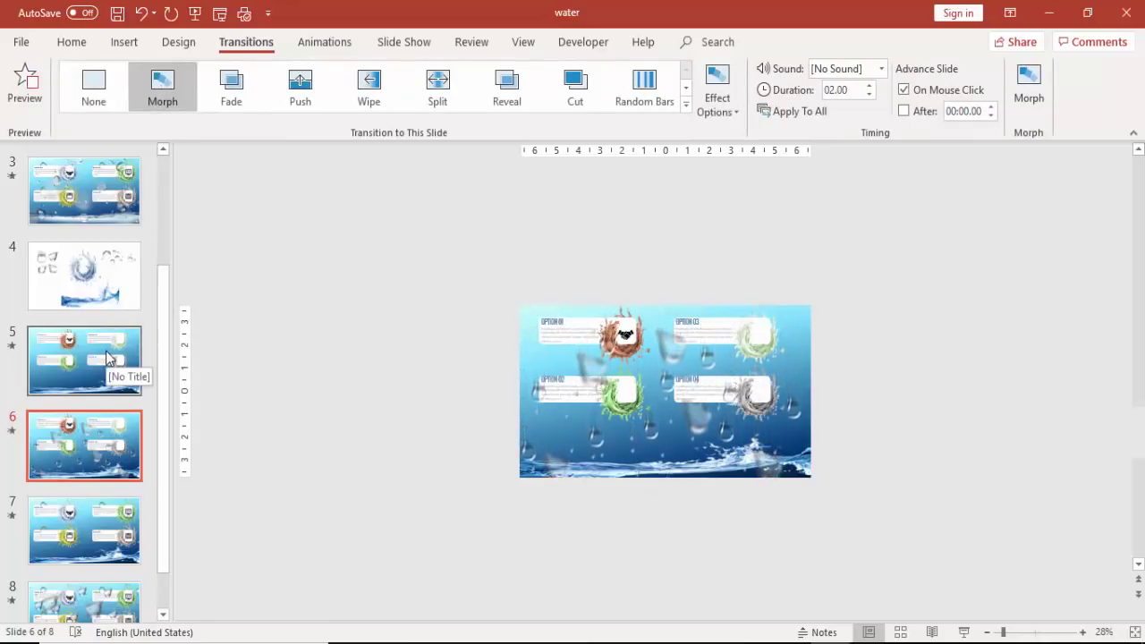
click(870, 86)
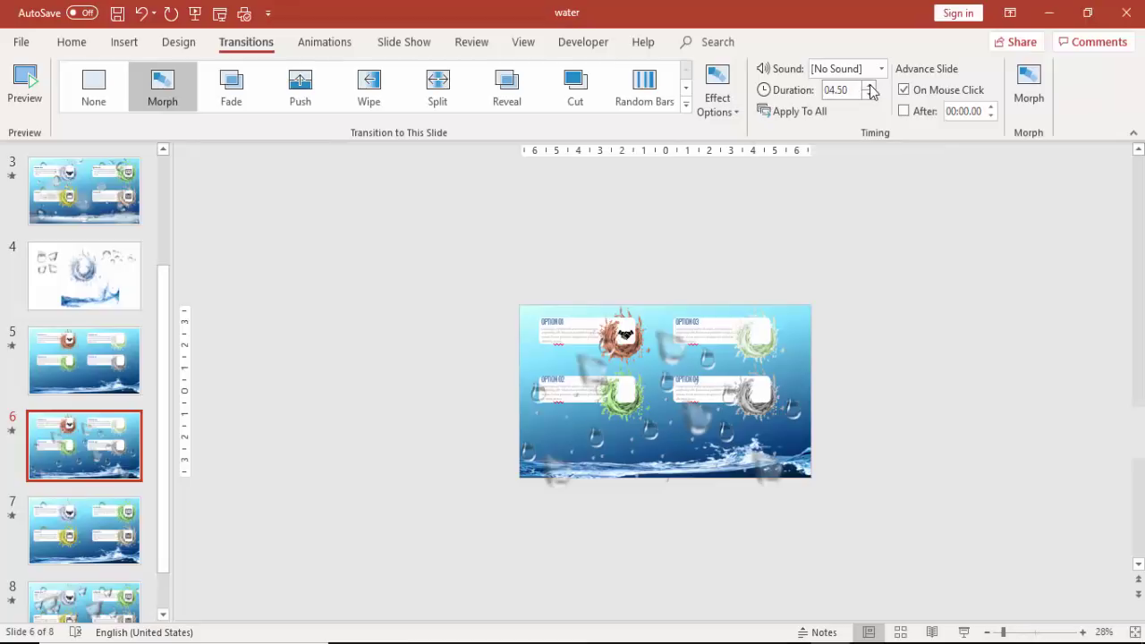
click(105, 368)
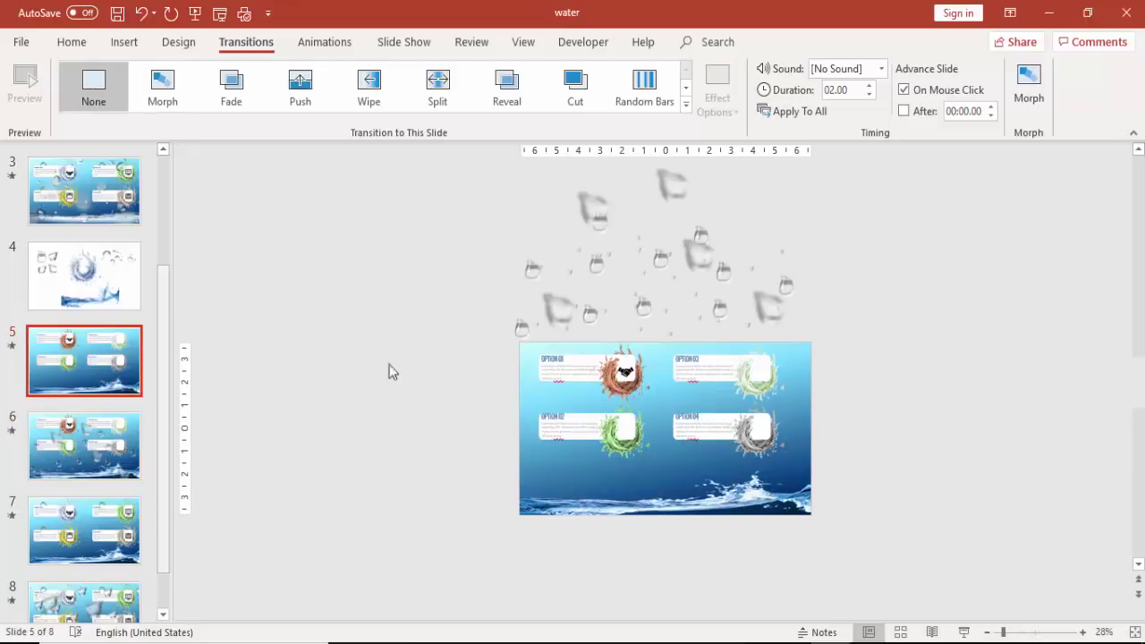
Step: Start the slide show from slide 5 to watch the drops fall
click(963, 633)
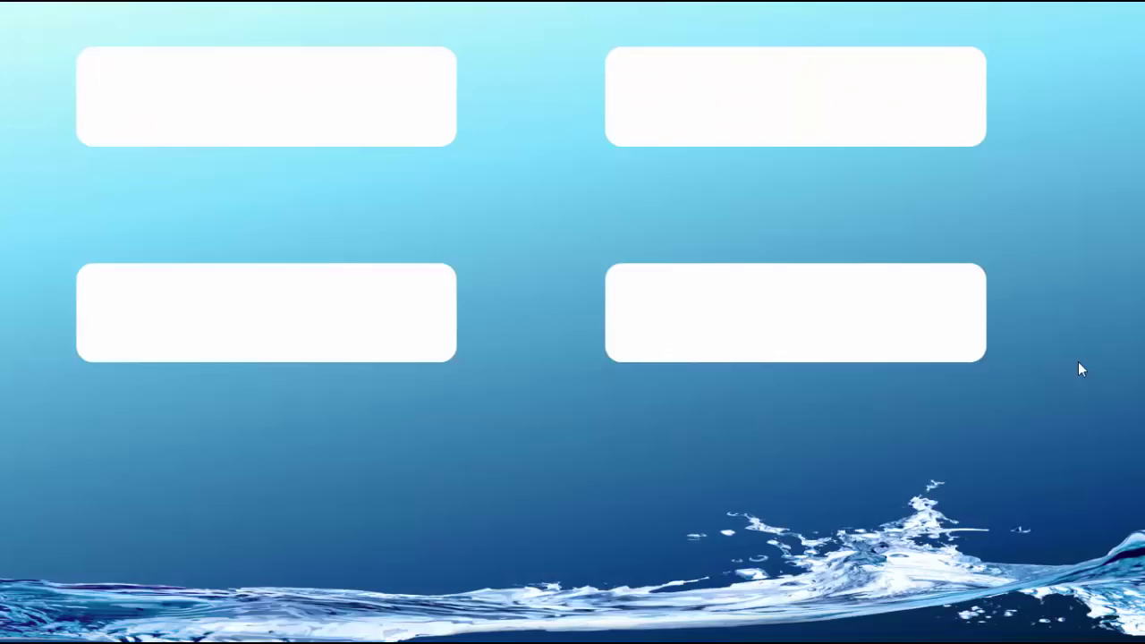